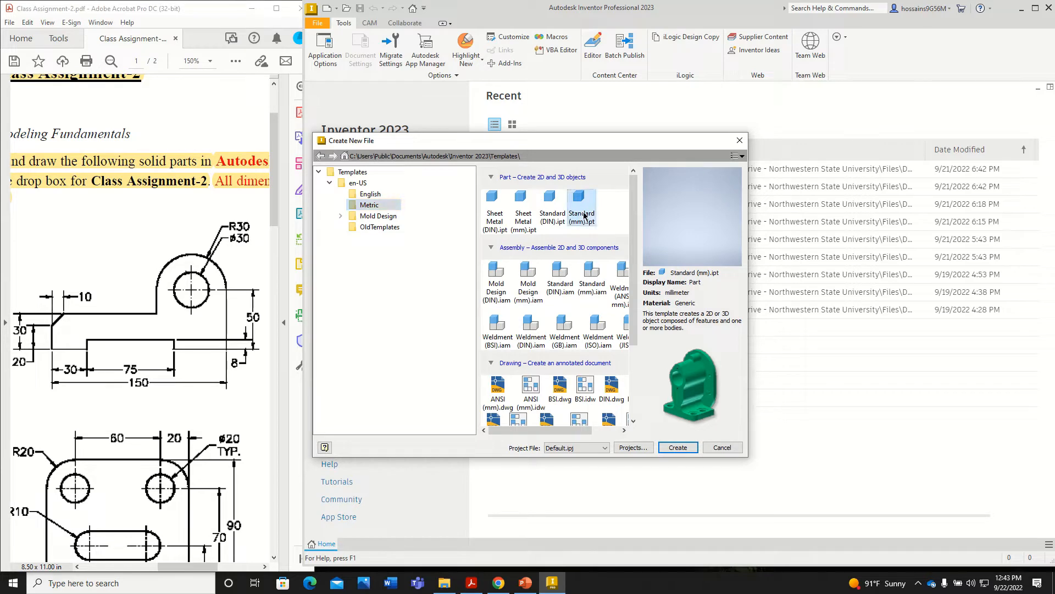
Create a part from the metric Standard (mm).ipt template and start a sketch on the front (XY) plane.
click(678, 448)
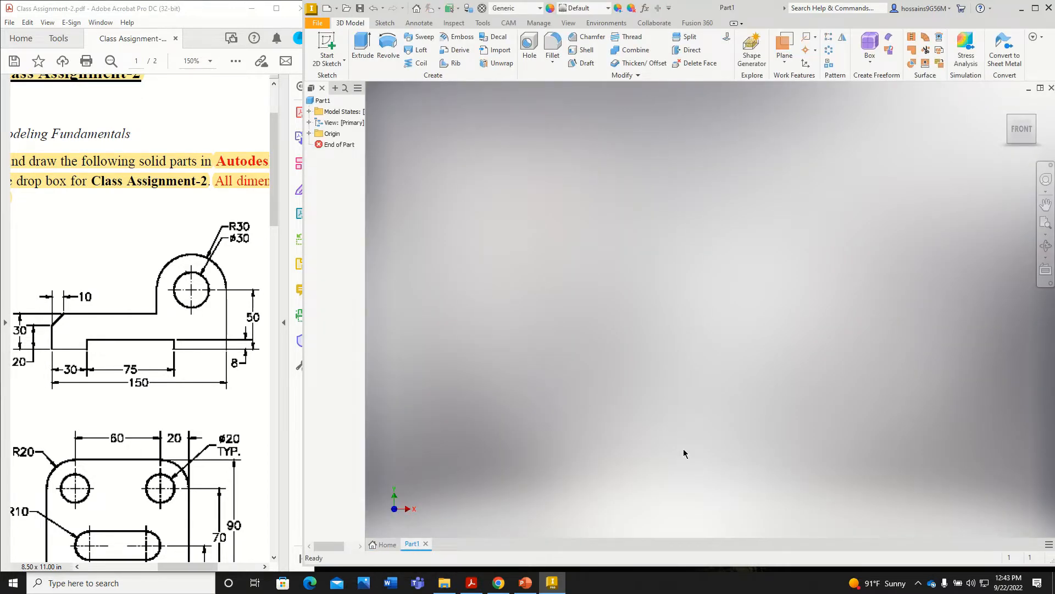
click(336, 47)
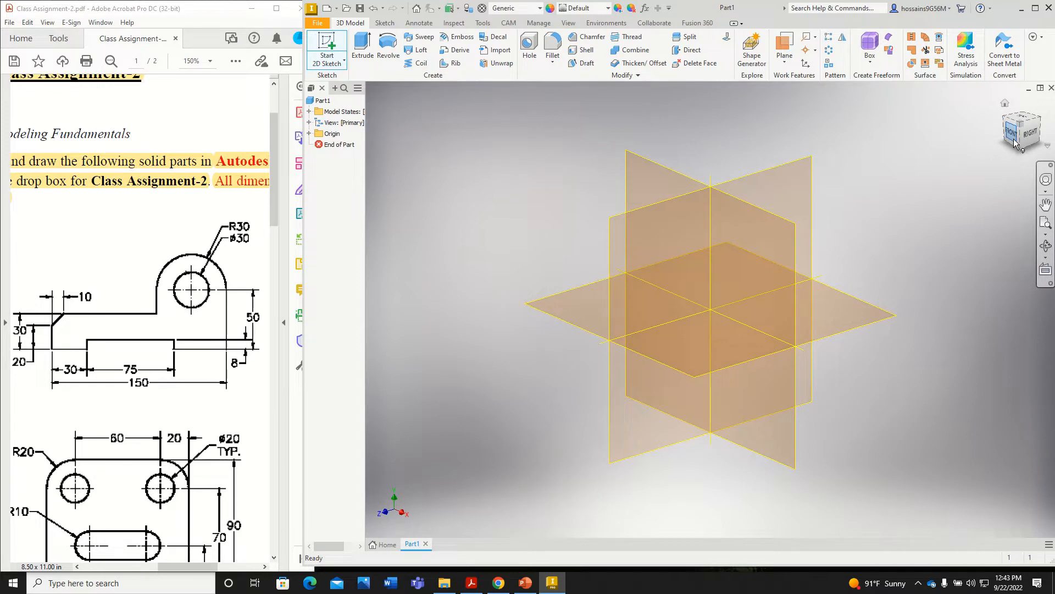
click(651, 164)
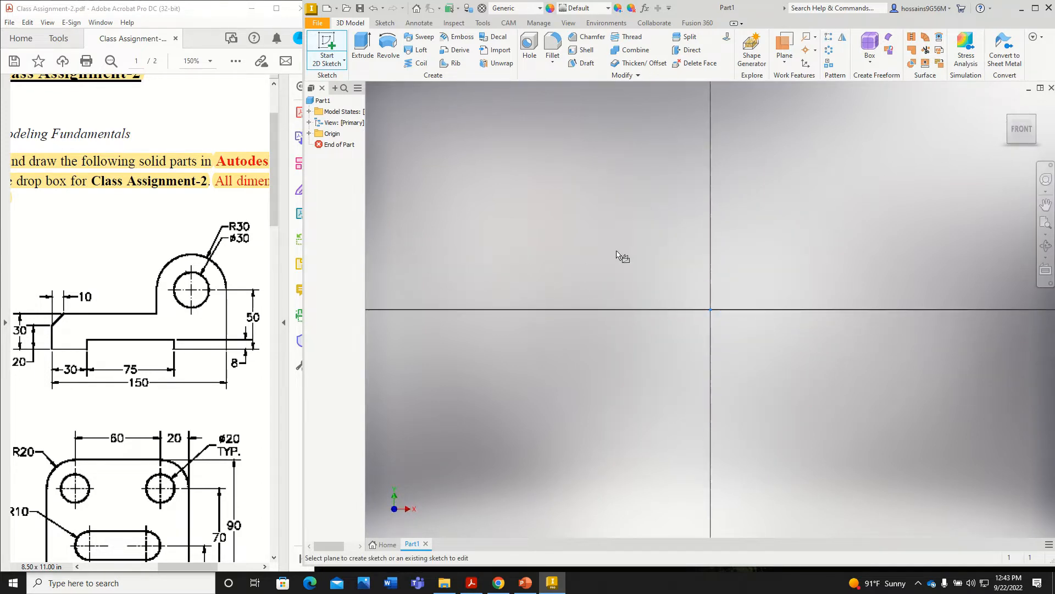
mouse_move(617, 255)
middle_down()
mouse_move(542, 298)
mouse_move(375, 325)
mouse_move(358, 388)
middle_up()
Sketch a horizontal line up and to the right of the origin and dimension it to 30 mm.
key(l)
click(554, 326)
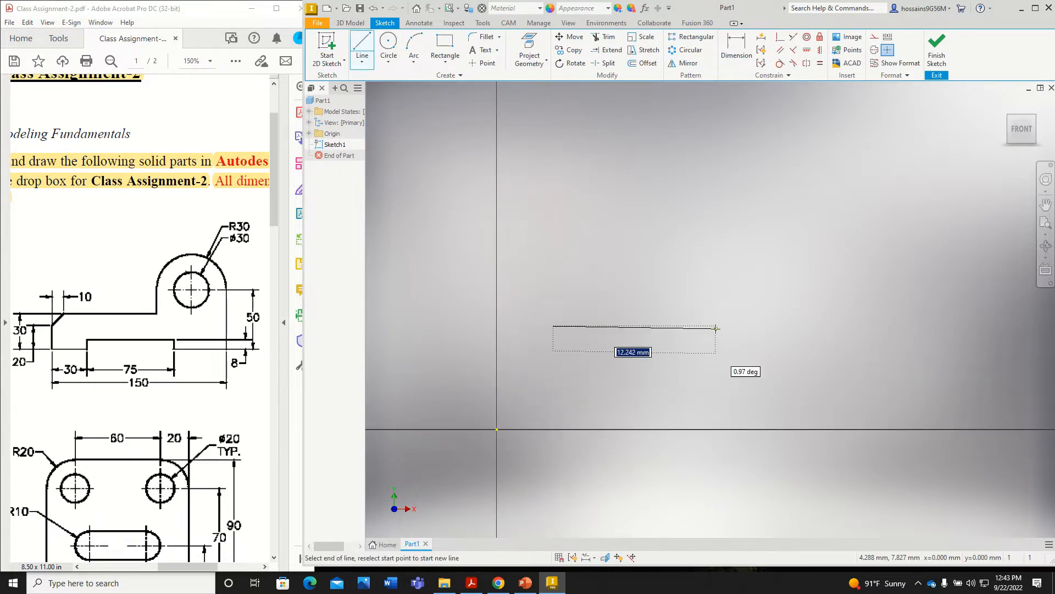
click(716, 326)
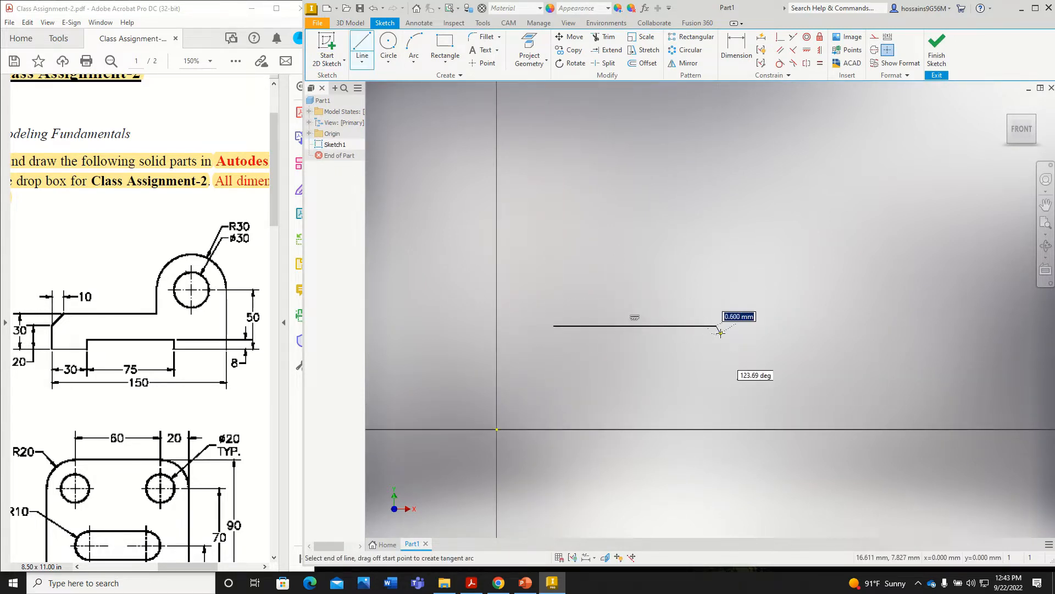
click(737, 55)
click(646, 326)
click(632, 359)
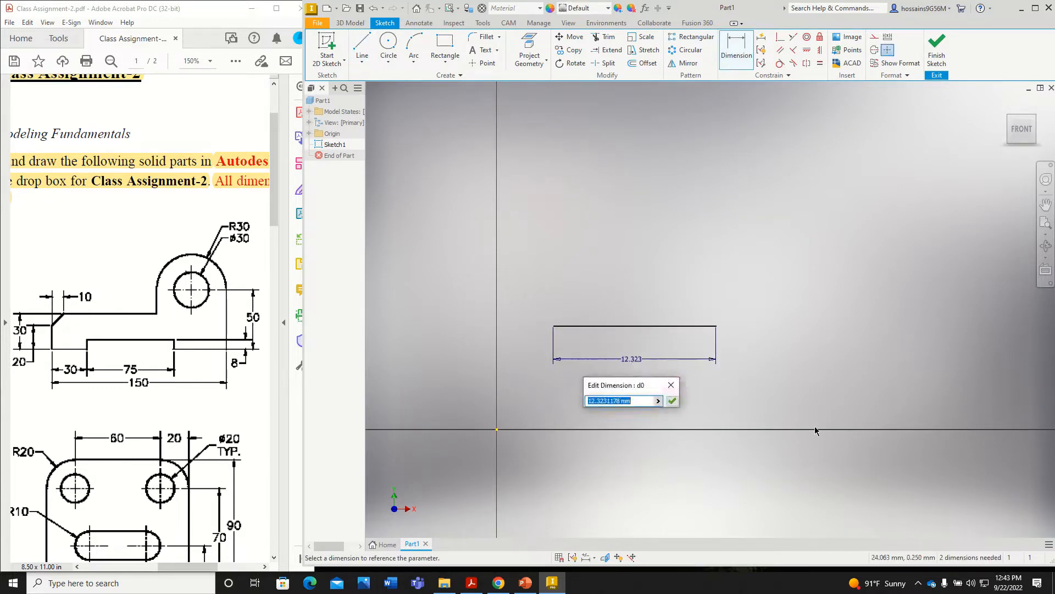
text(30)
key(Return)
Highlight the notch's left corner and the 8 height dimension in the PDF drawing's front view.
scroll(744, 328, down, 5)
scroll(732, 328, up, 5)
scroll(723, 329, down, 2)
scroll(723, 328, up, 3)
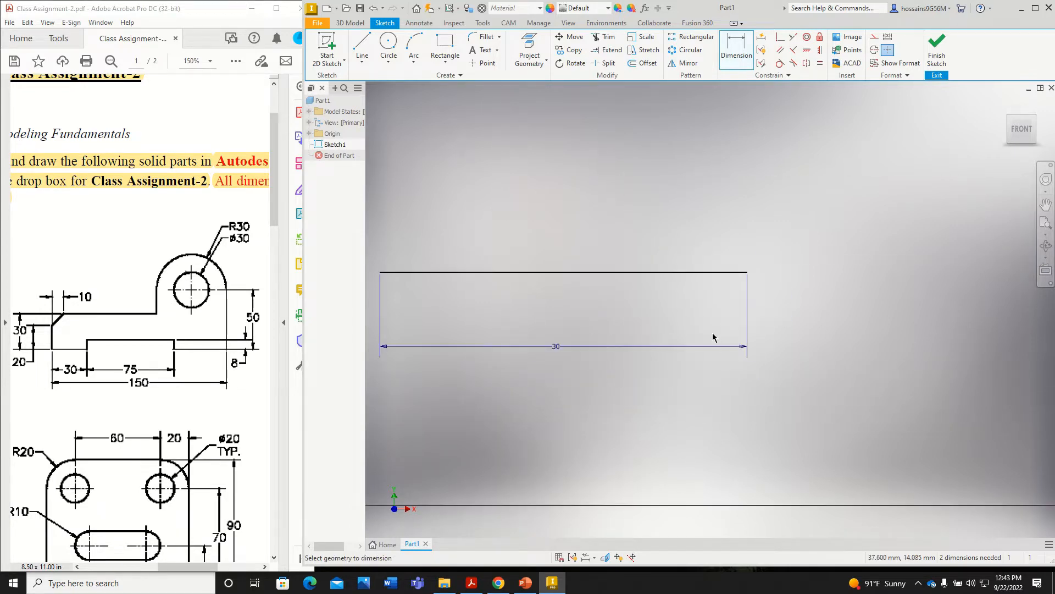
scroll(712, 338, down, 3)
middle_drag(737, 303, 696, 384)
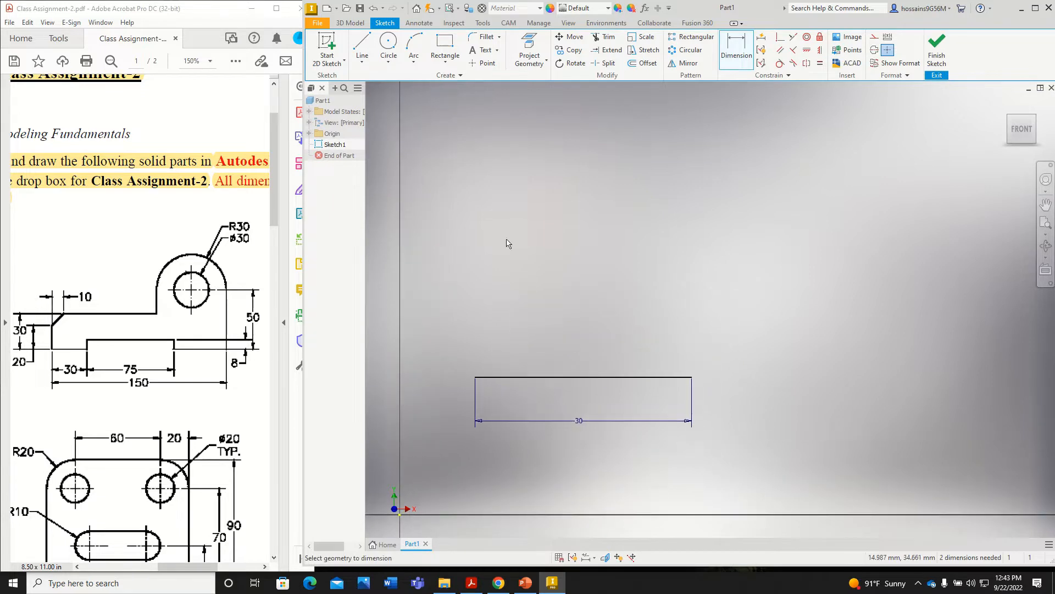
click(362, 51)
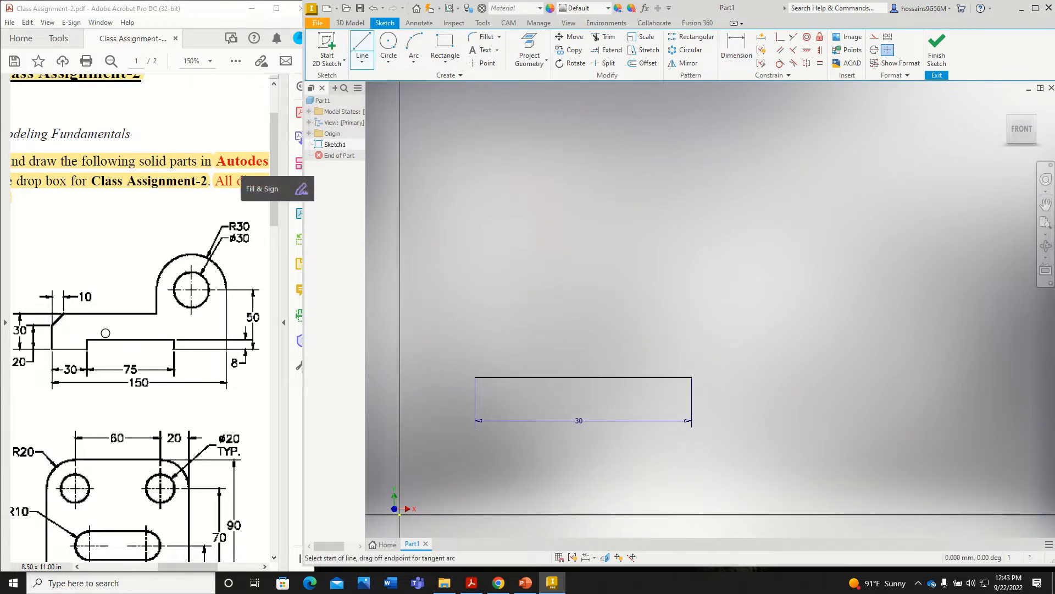
click(88, 344)
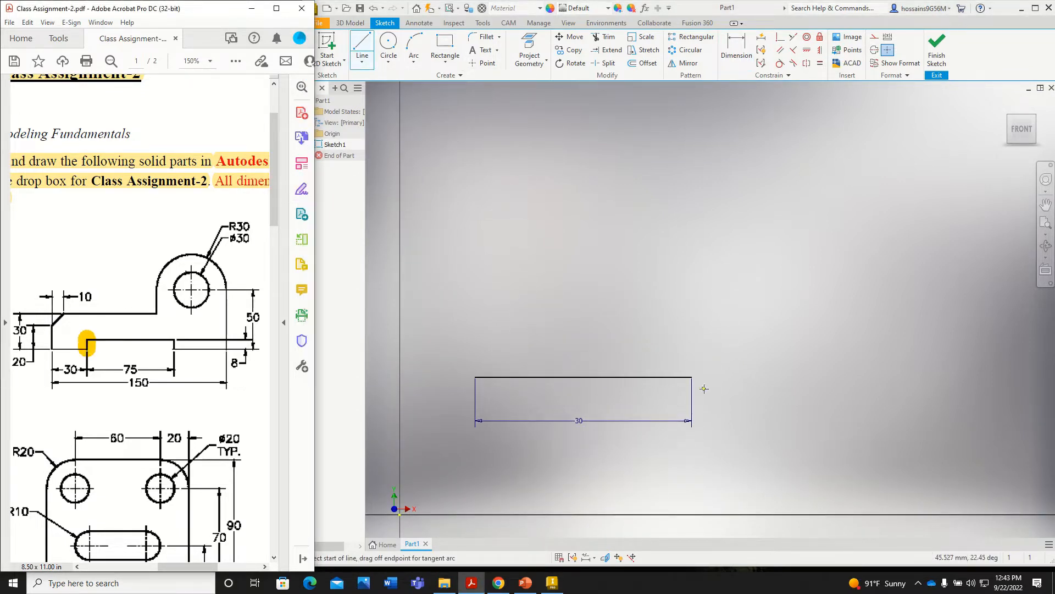
click(237, 357)
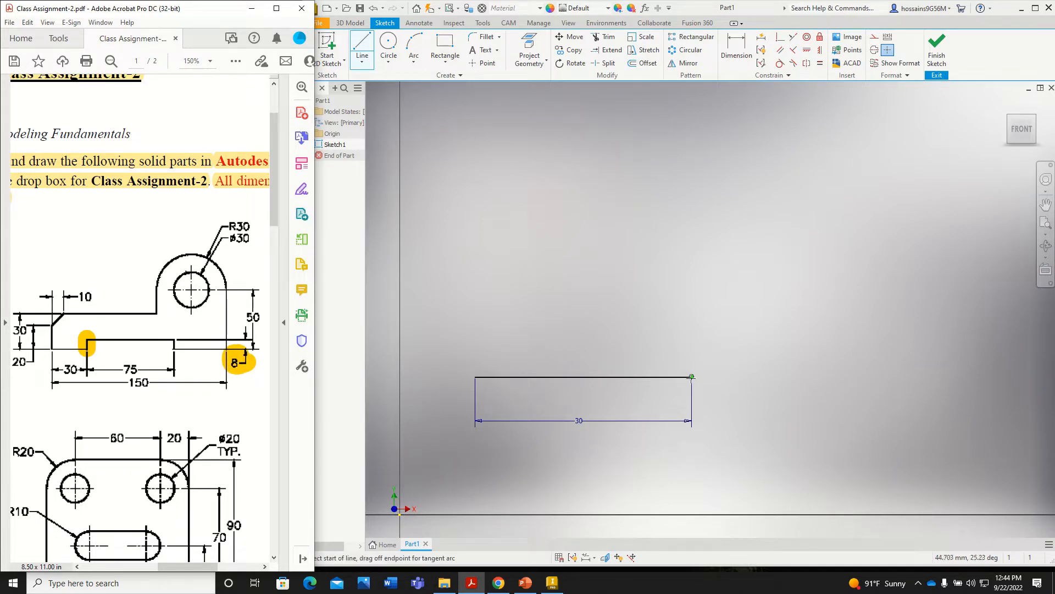
Draw an 8 mm vertical line up from the 30 mm line's right end, continuing into a 75 mm horizontal line to the right.
click(692, 377)
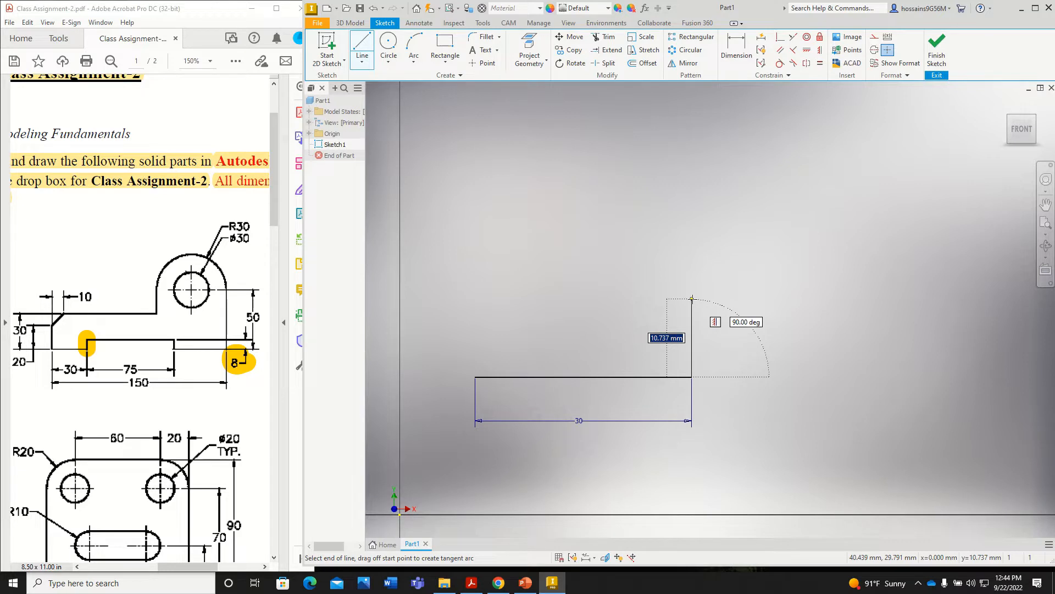
text(8)
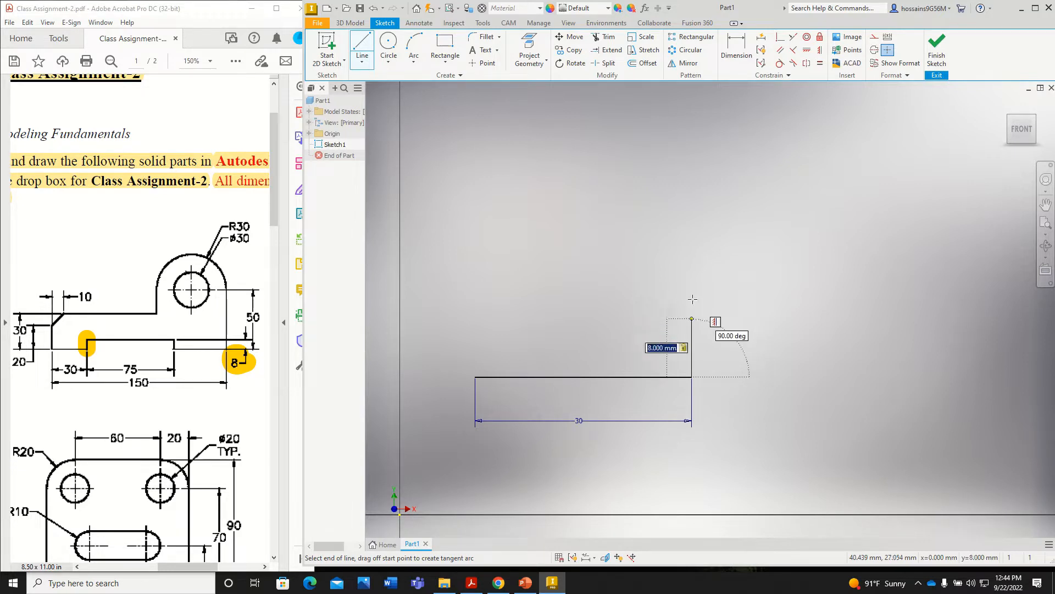
key(Return)
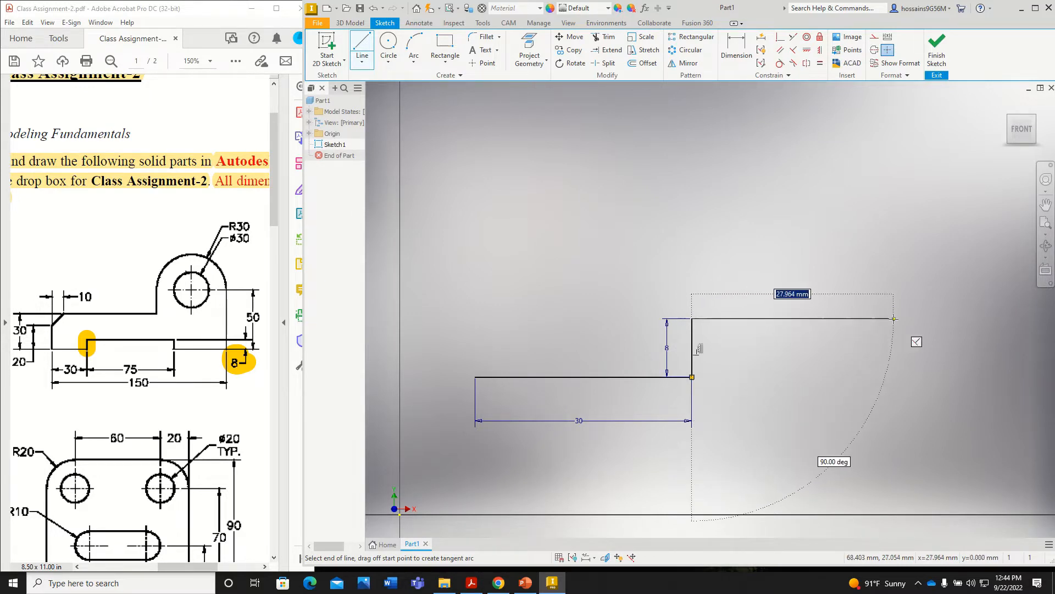
text(75)
key(Return)
Highlight the 75 dimension in the PDF and draw a vertical line about 21 mm long down from the 75 mm line's right end.
scroll(818, 327, down, 5)
scroll(919, 334, up, 5)
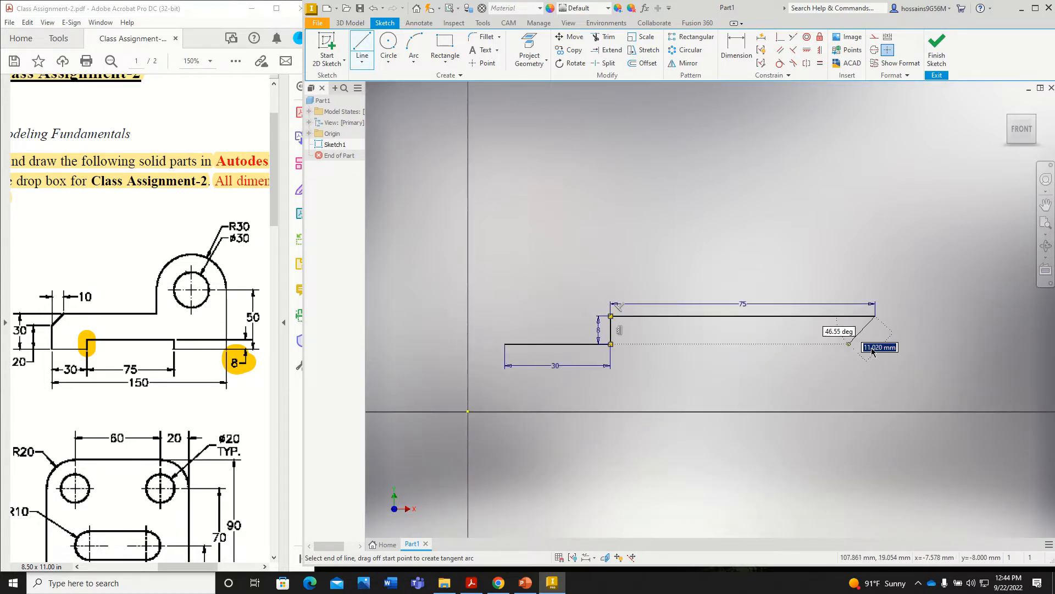
drag(121, 366, 138, 368)
click(875, 316)
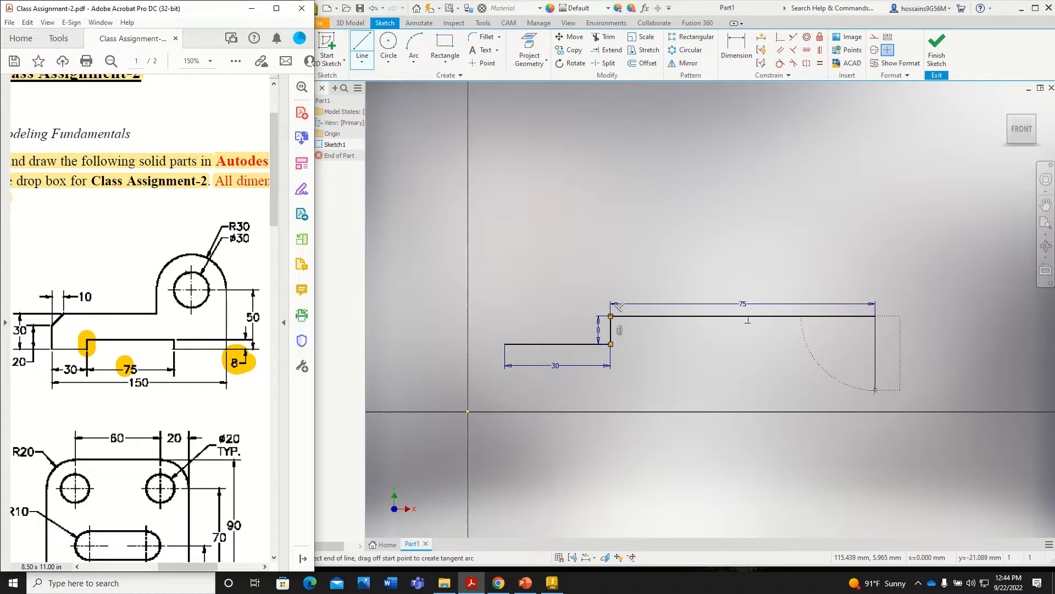
click(875, 391)
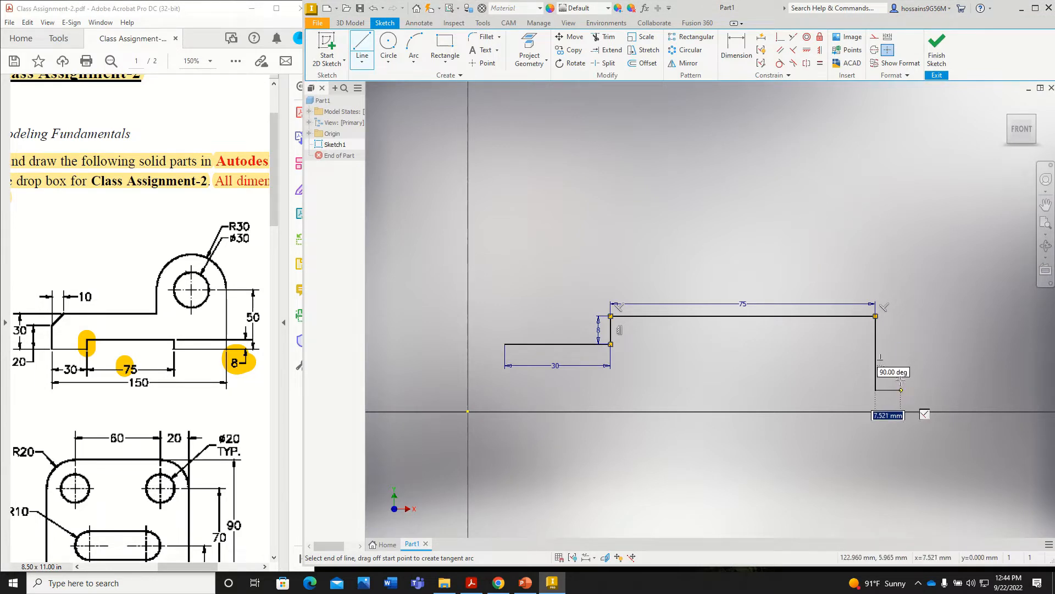
Dimension the vertical line at the notch's right end to 8 mm.
key(d)
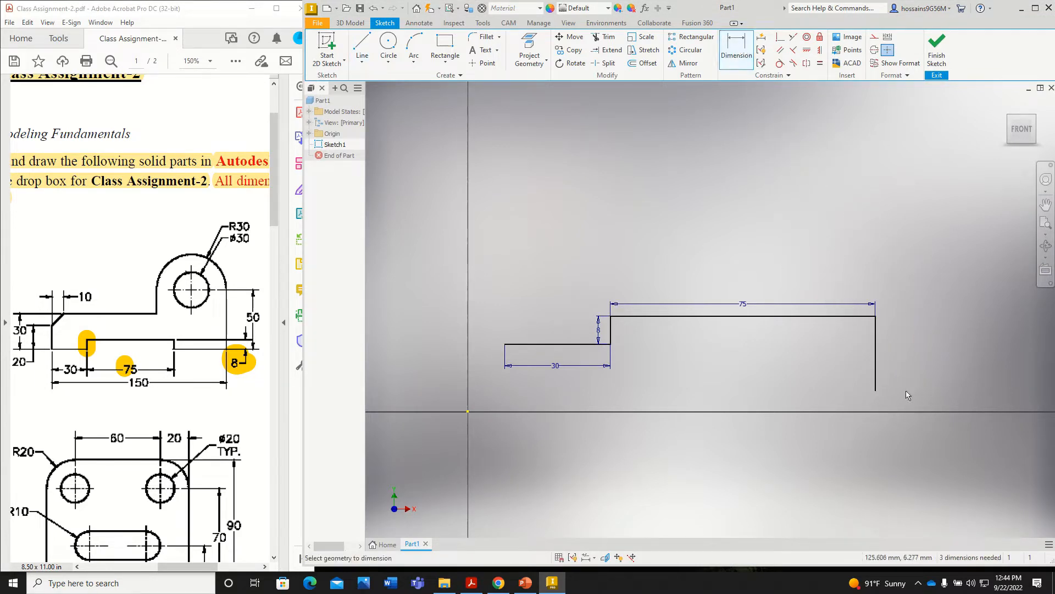
click(876, 355)
click(832, 358)
text(8)
key(Return)
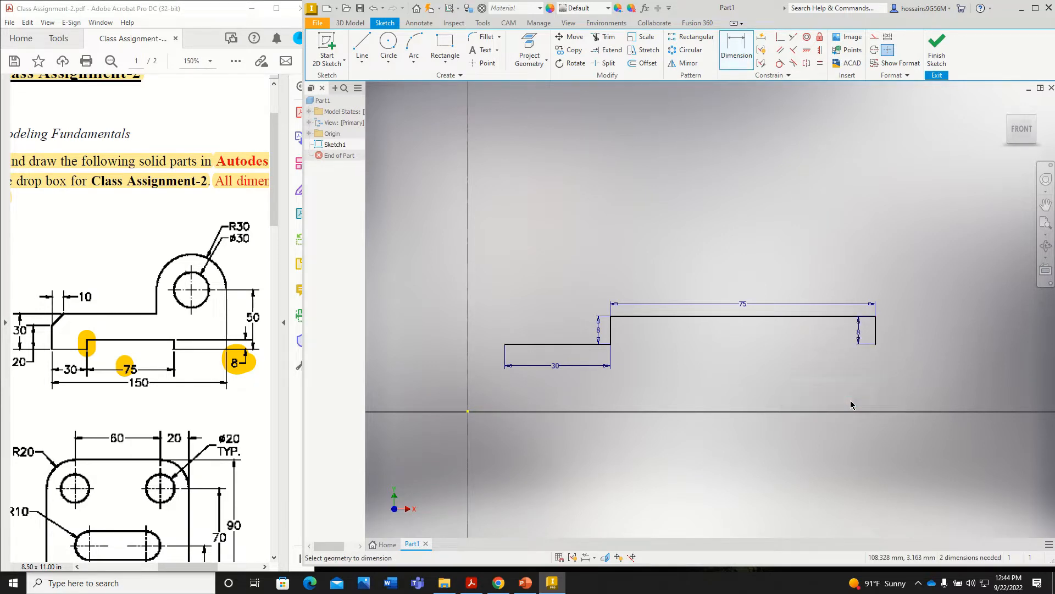
Highlight the lower edge right of the notch and the 150 and 30 dimensions in the PDF drawing.
middle_drag(845, 394, 747, 429)
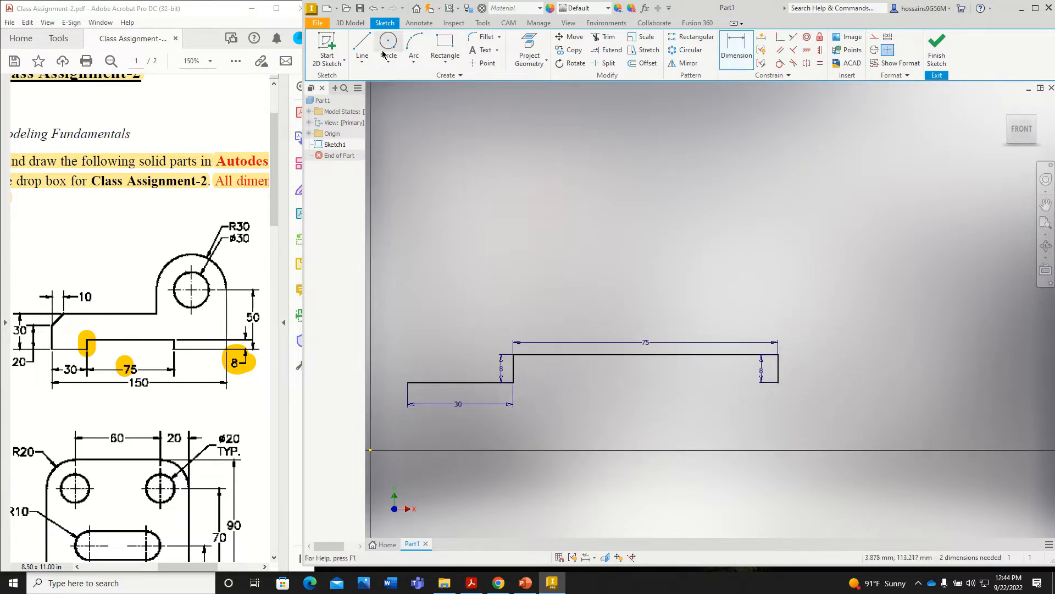
drag(166, 350, 220, 352)
drag(126, 385, 153, 385)
drag(65, 371, 77, 370)
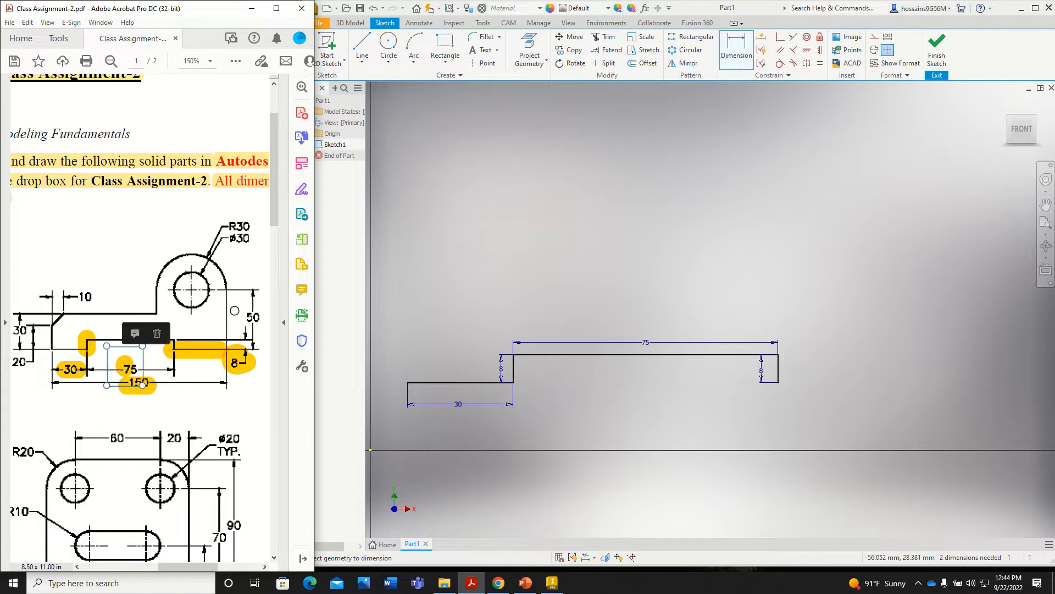
Draw a horizontal line rightward from the lower end of the notch's right side with length 150-30-75 mm.
click(363, 49)
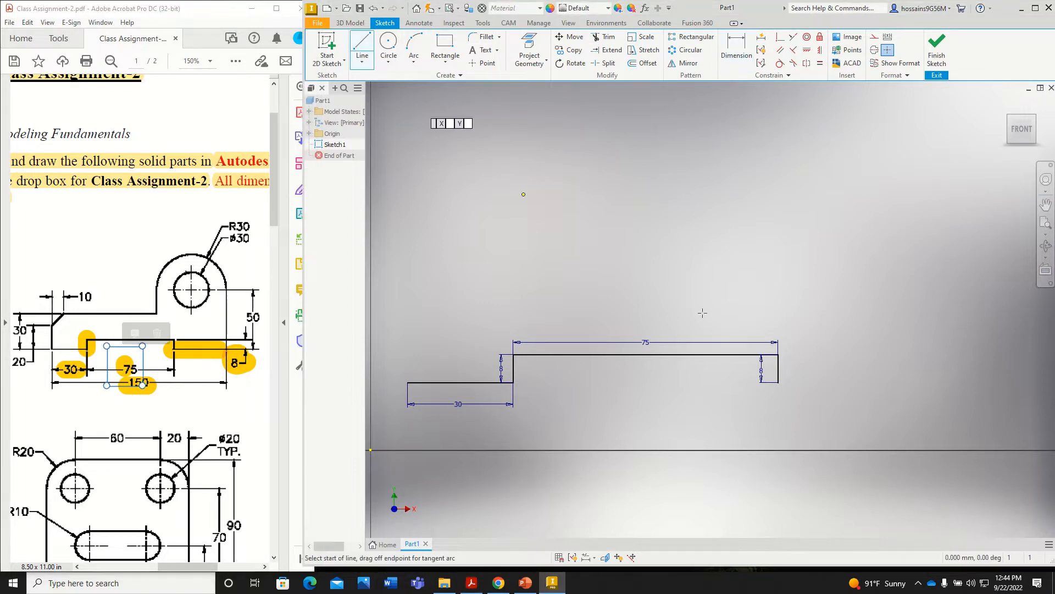
click(778, 383)
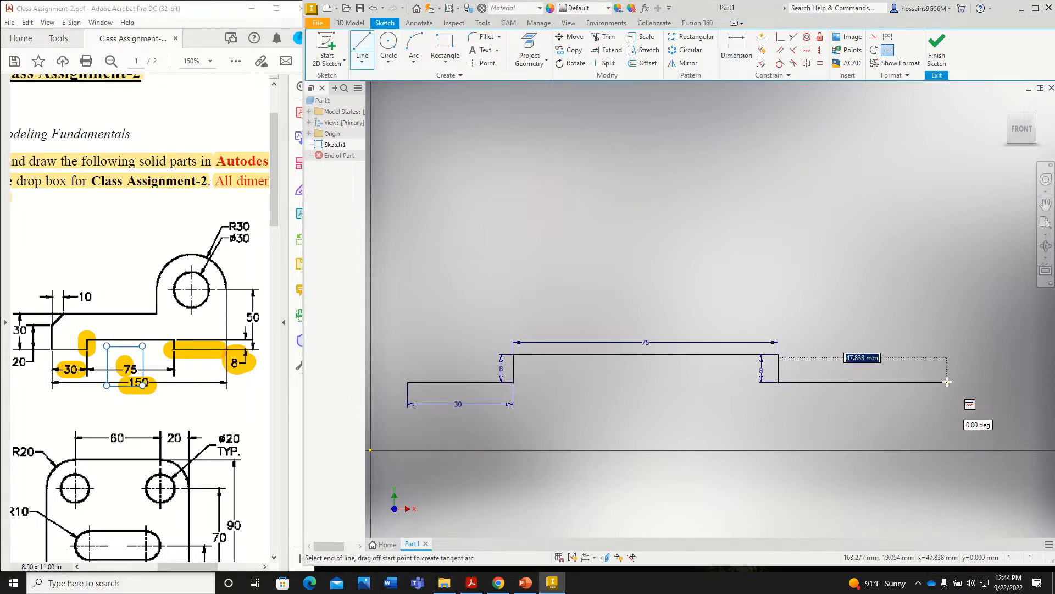
text(150-30-75)
key(Return)
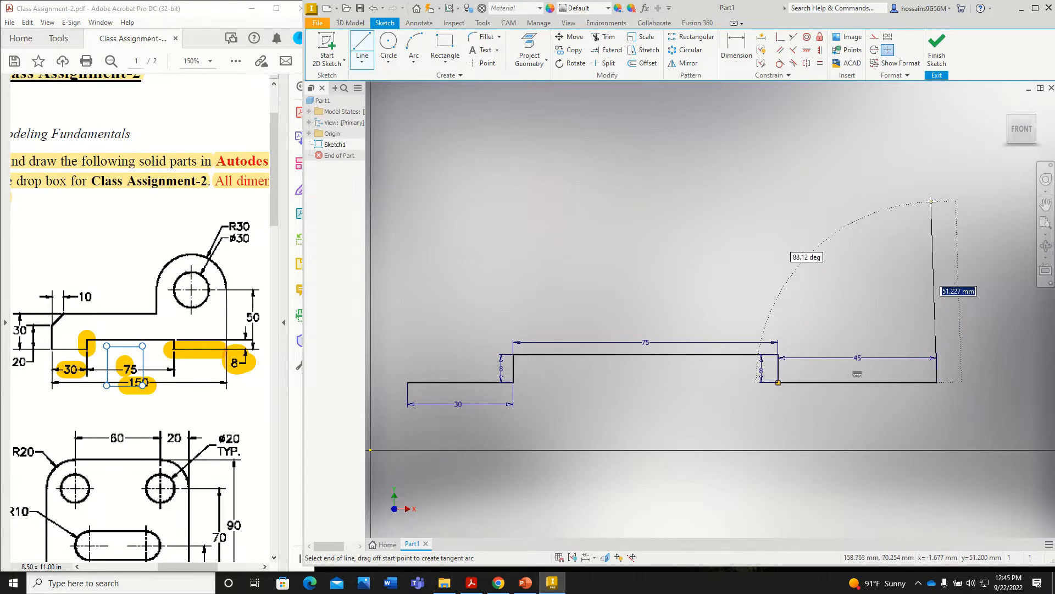
Highlight the 50 dimension in the PDF and draw a vertical line up from the 45 mm line's right end, dimensioned to 50 mm.
drag(255, 316, 253, 319)
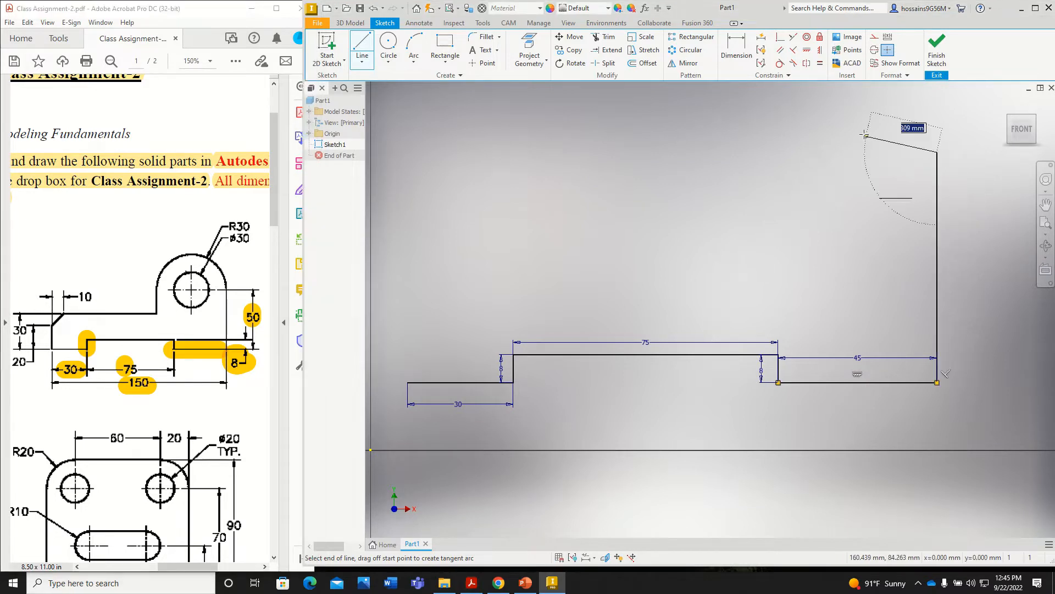
click(742, 51)
click(937, 233)
click(960, 220)
text(50)
key(Return)
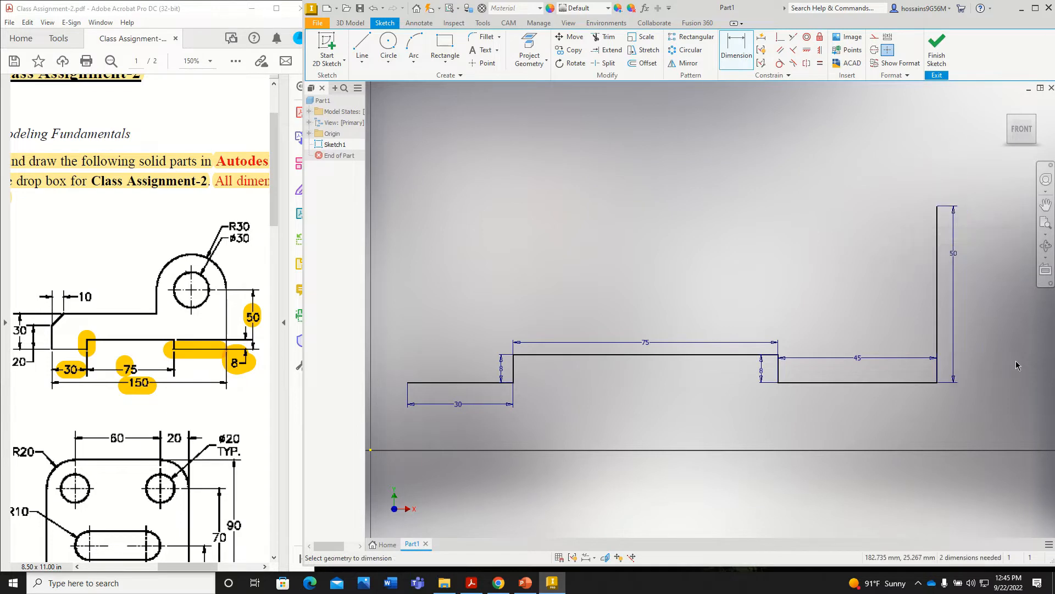
Draw a 30 mm horizontal line leftward from the 50 mm line's upper end, and highlight the hole centre, ø30 and R30 in the PDF.
click(191, 289)
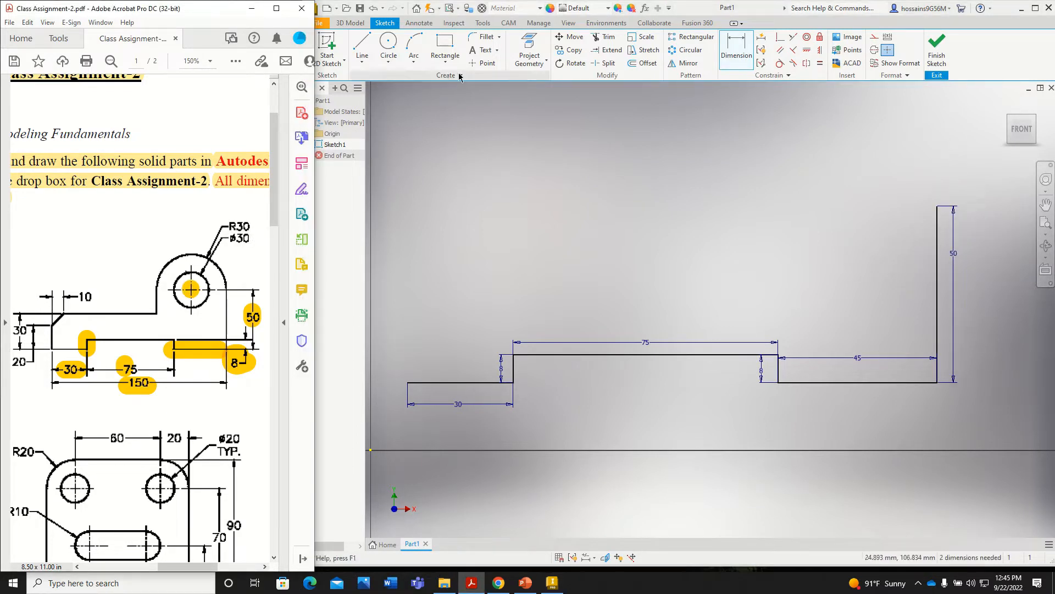
click(364, 45)
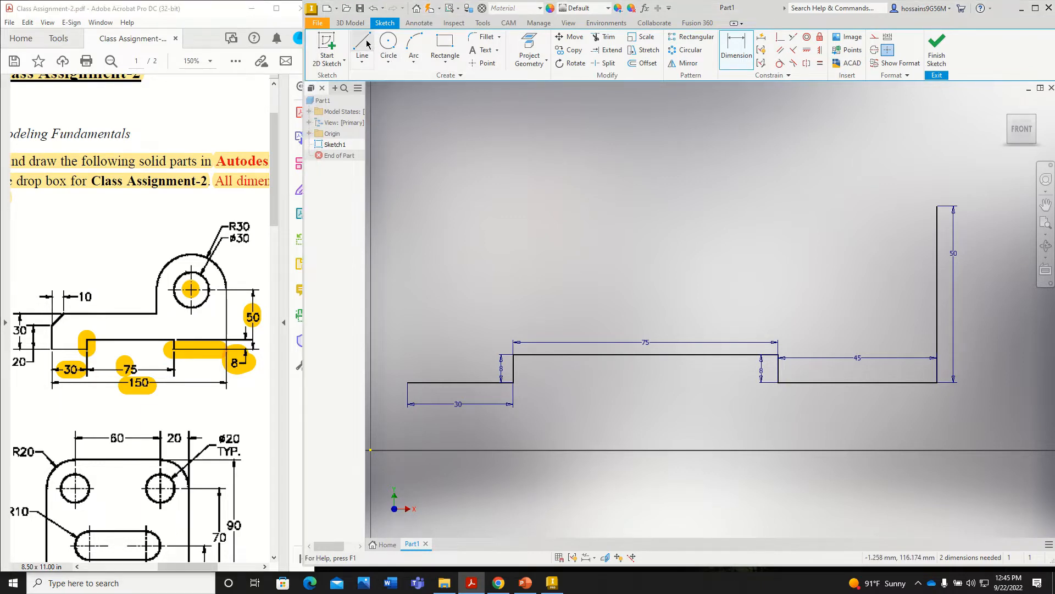
click(936, 205)
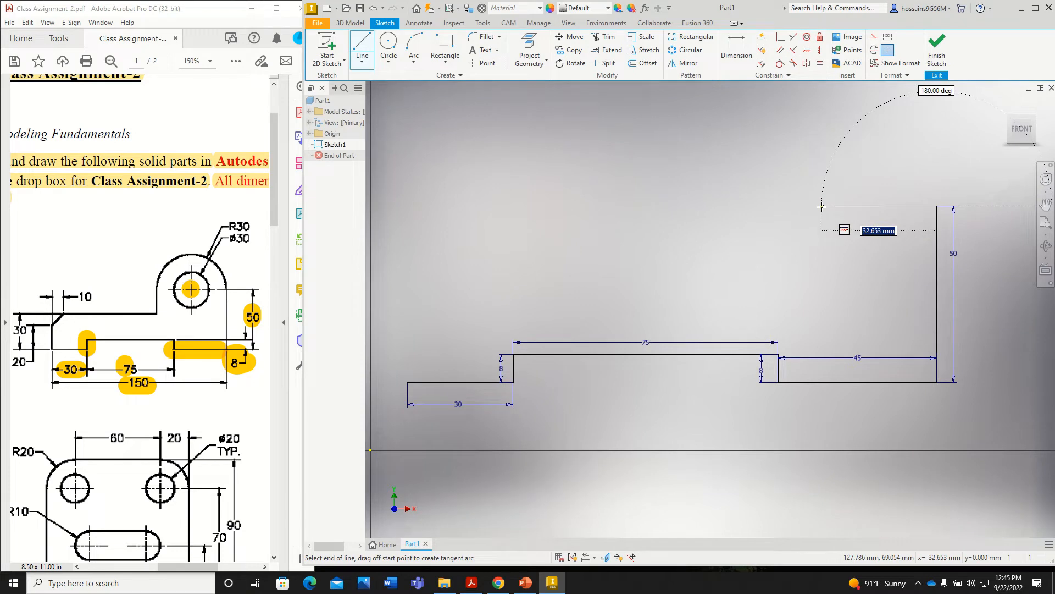
text(30)
key(Return)
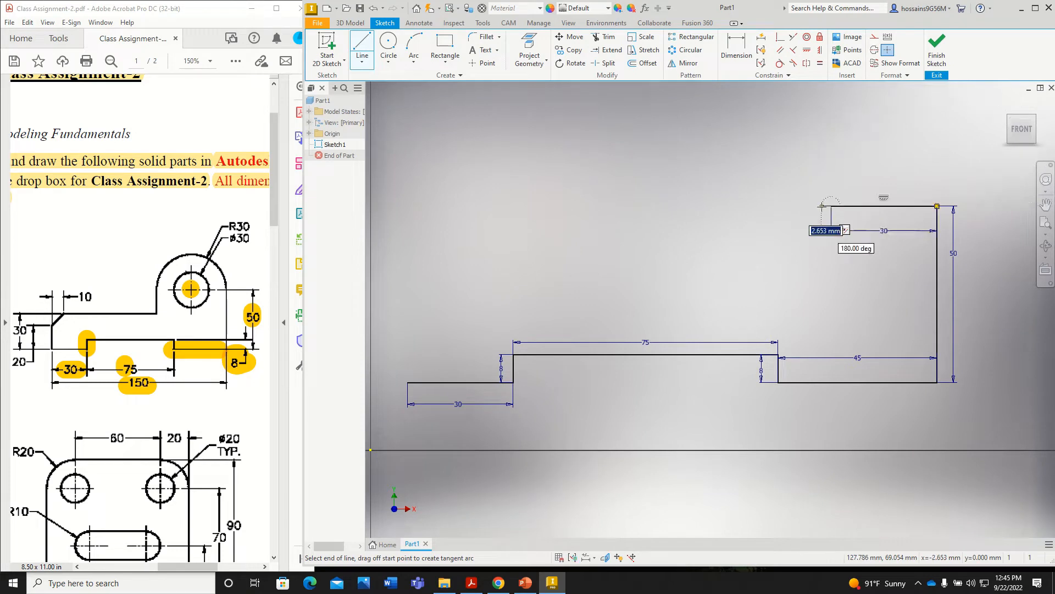
click(247, 239)
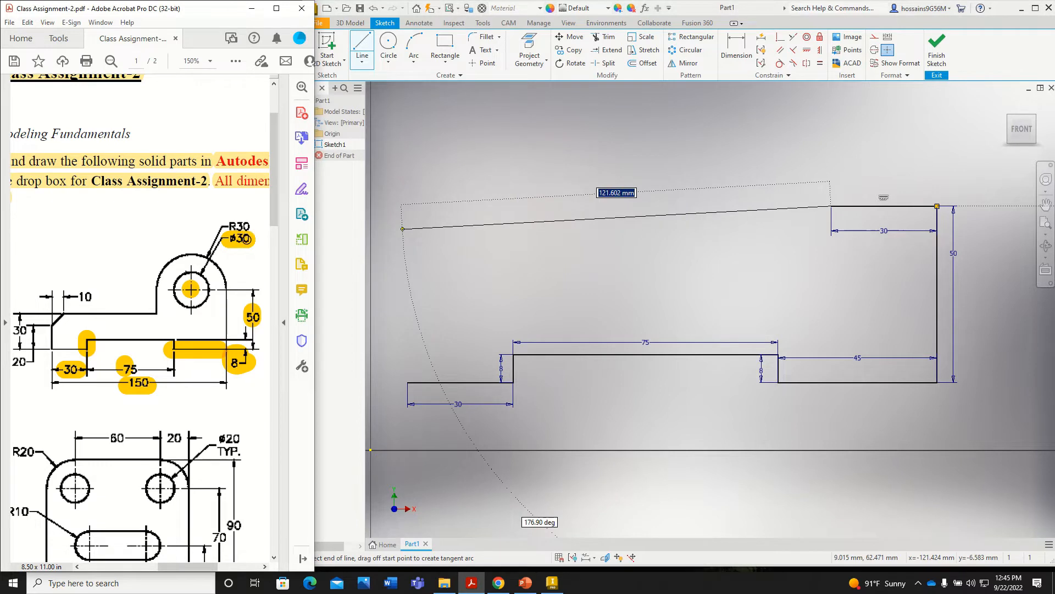
drag(230, 226, 245, 225)
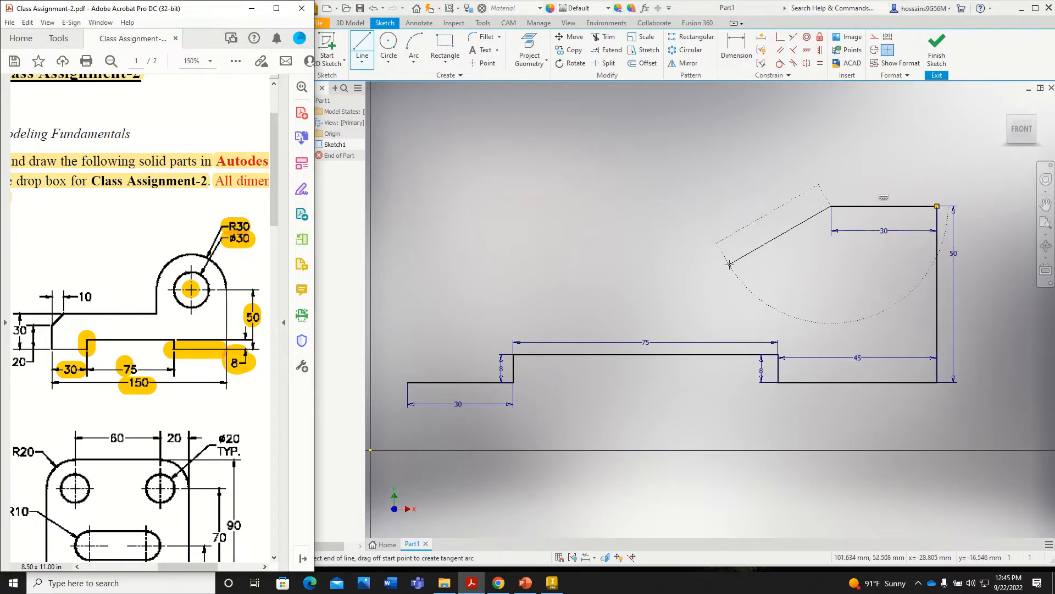
click(744, 253)
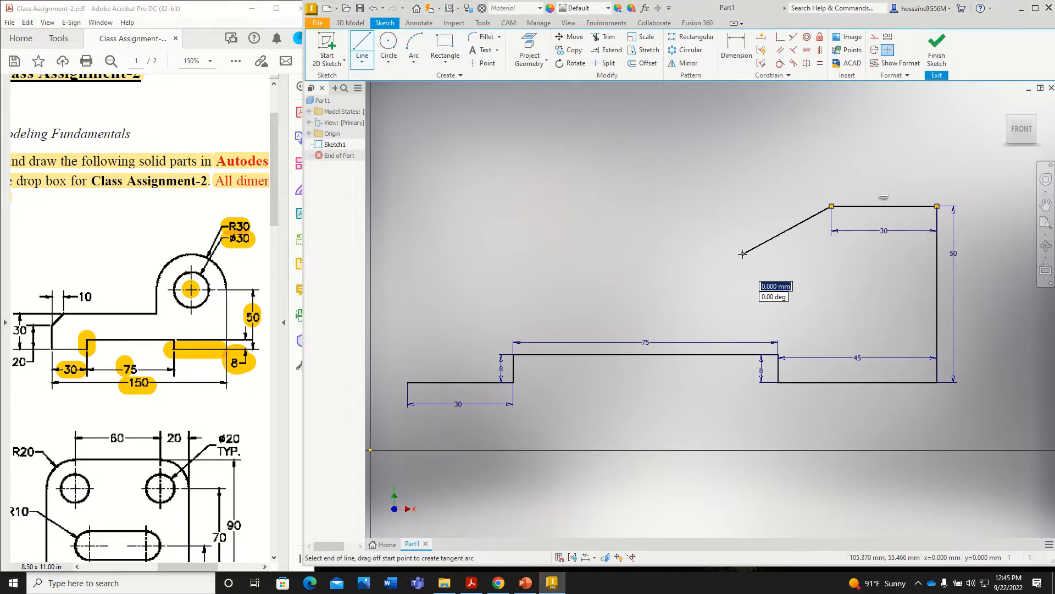
key(Escape)
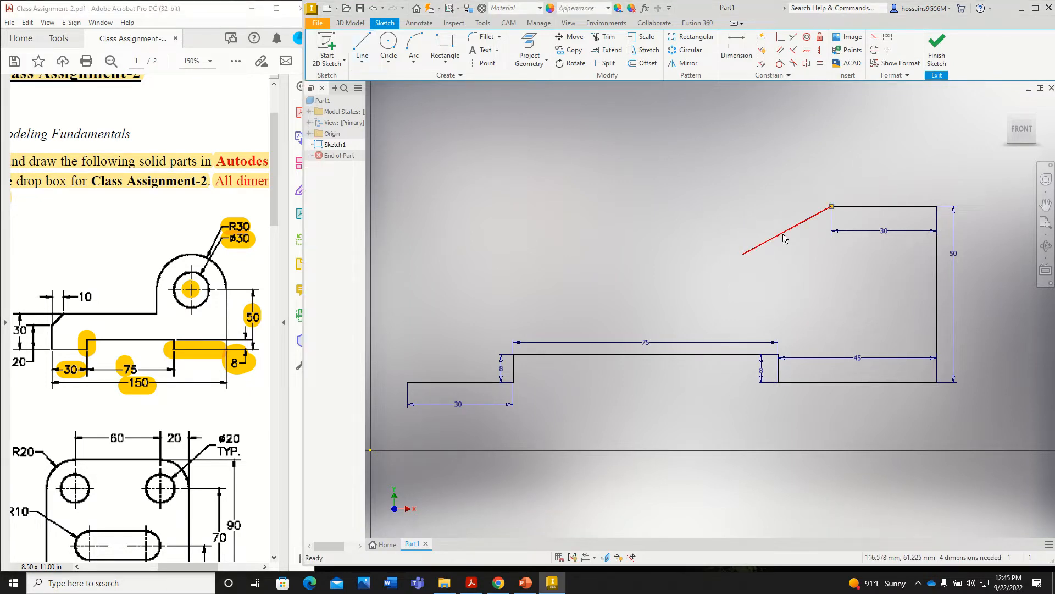
key(Delete)
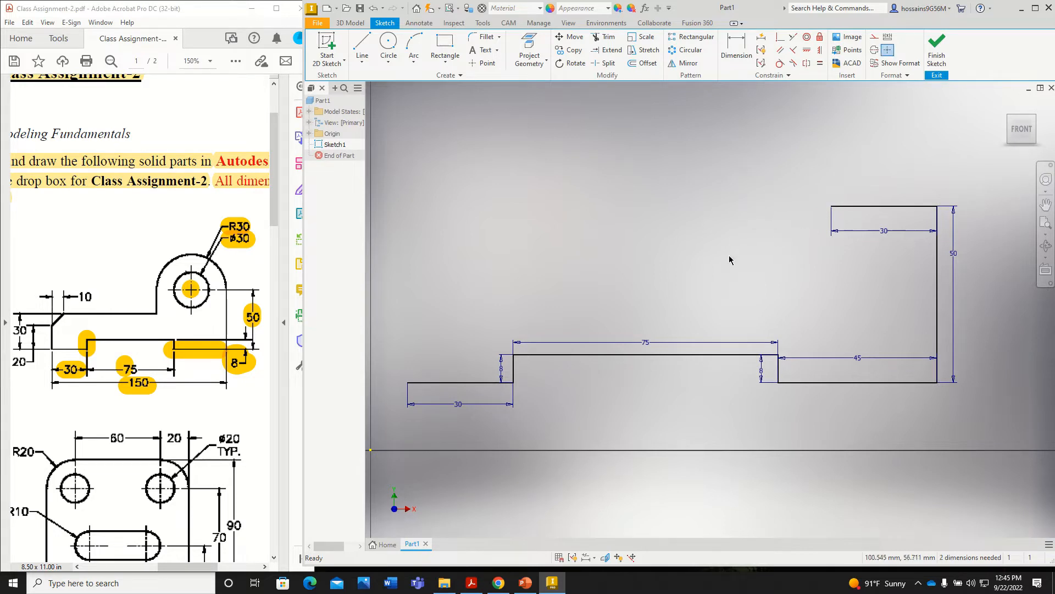
Draw two concentric circles centred on the upper 30 mm line's left end: one through its right end, the other 30 mm in diameter.
click(389, 44)
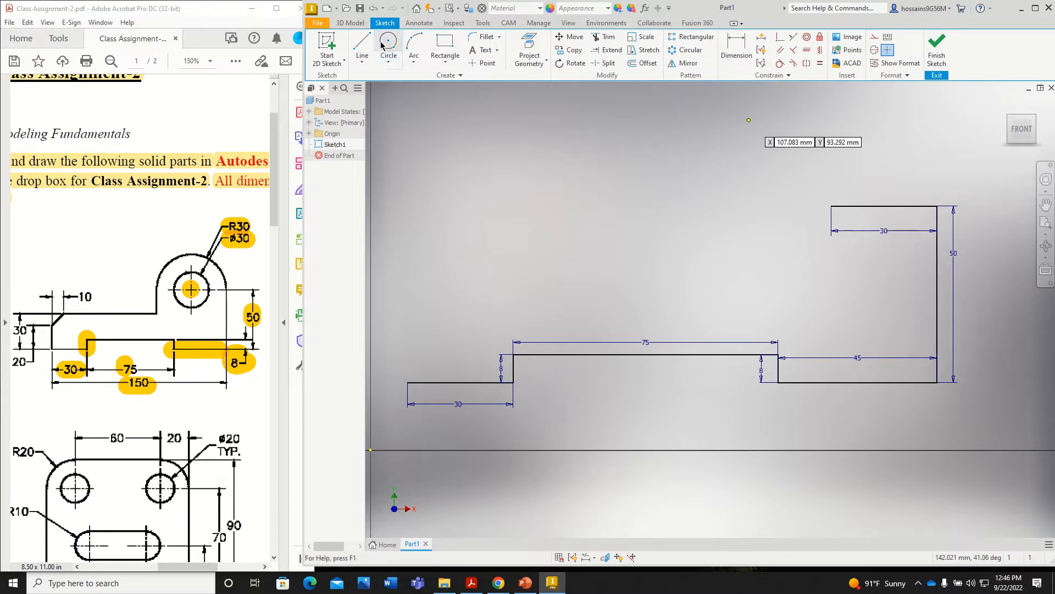
click(831, 206)
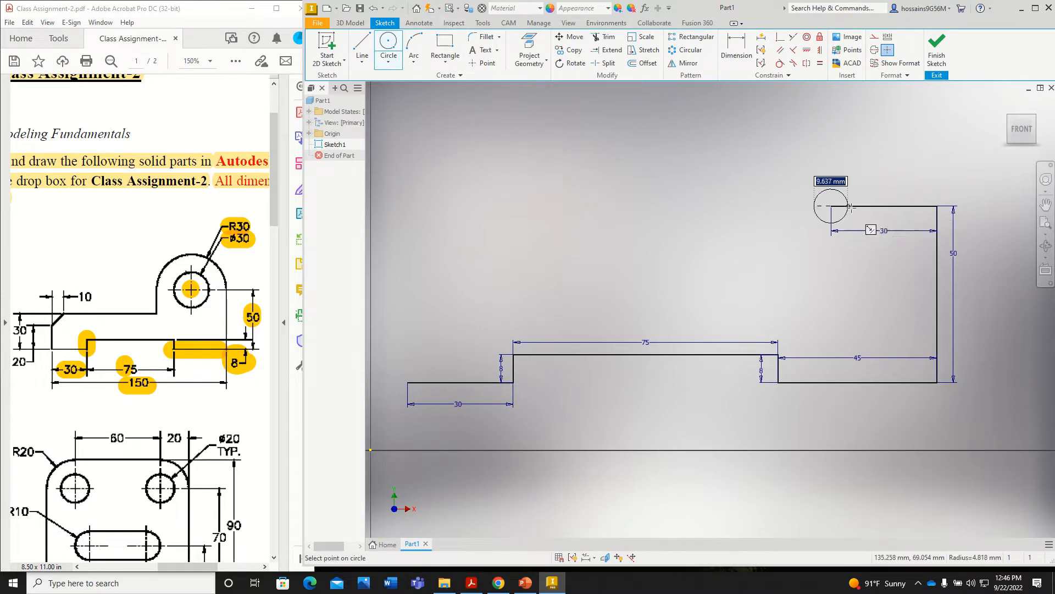
click(937, 205)
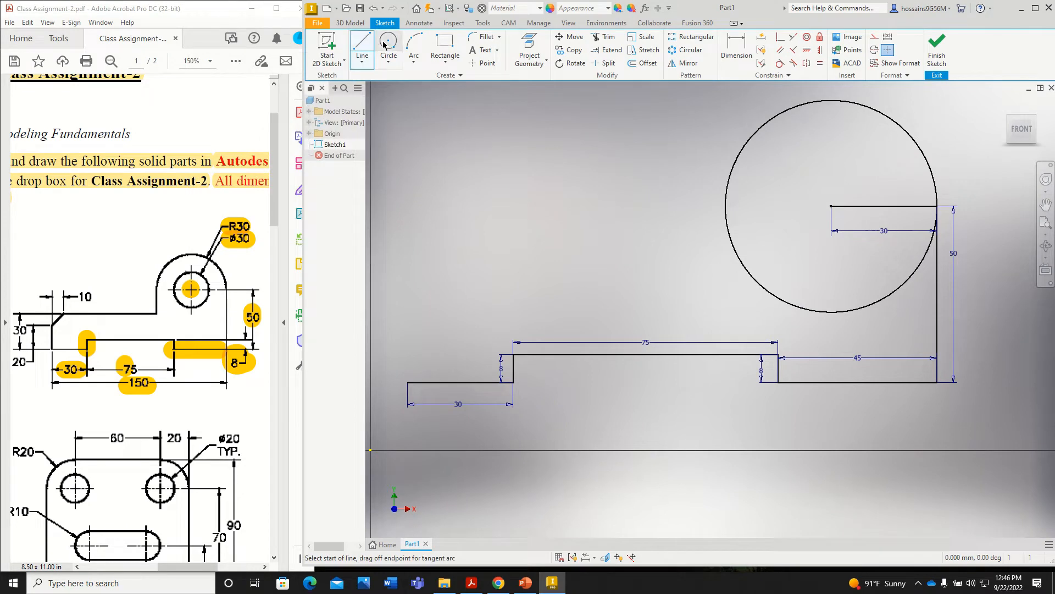
click(831, 206)
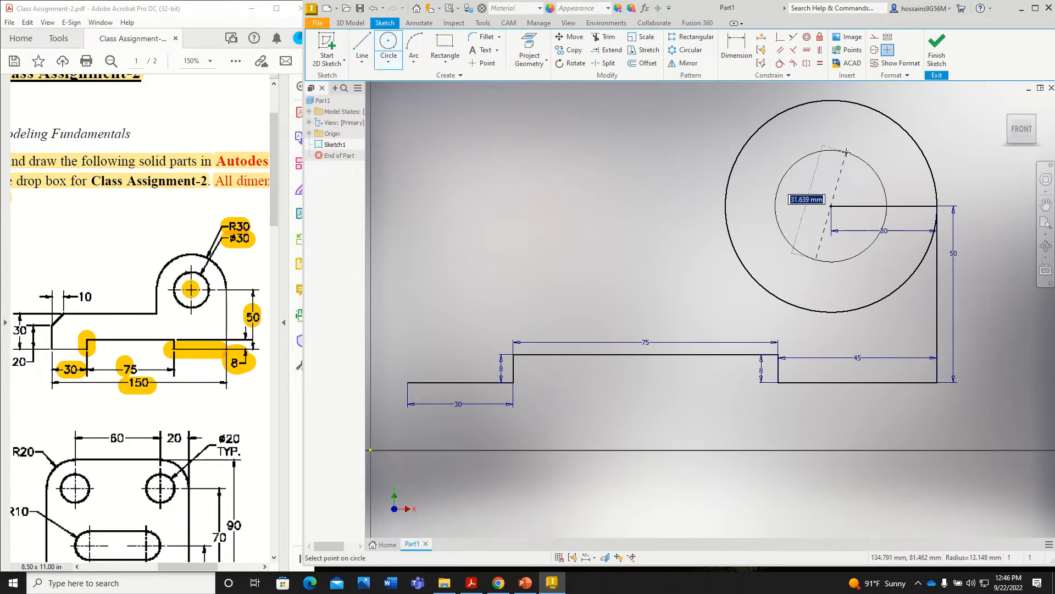
text(30)
key(Return)
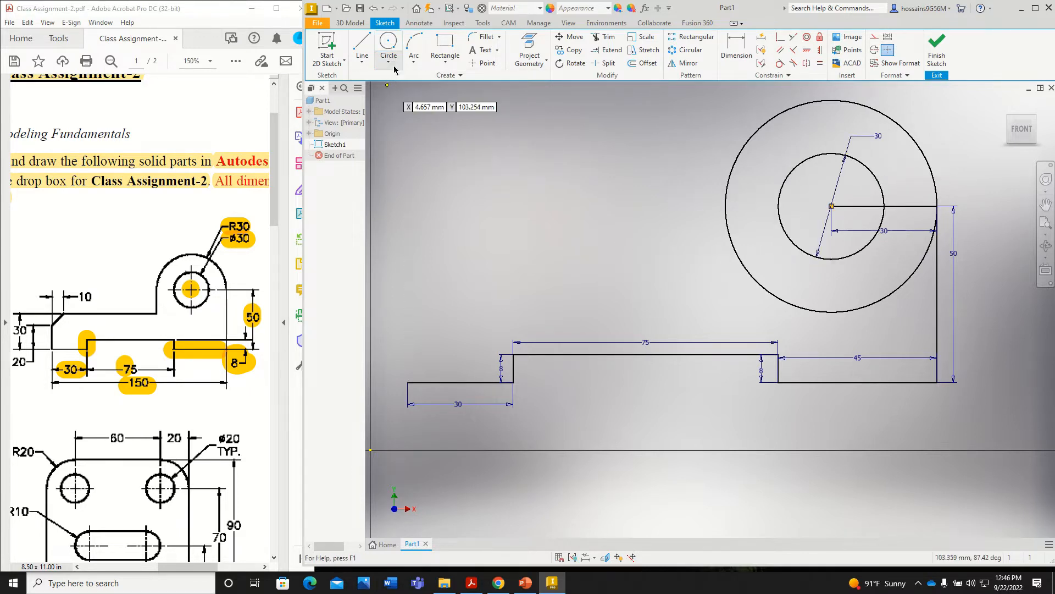
key(Escape)
Draw a 30 mm vertical line upward from the left end of the profile's lower-left edge.
key(l)
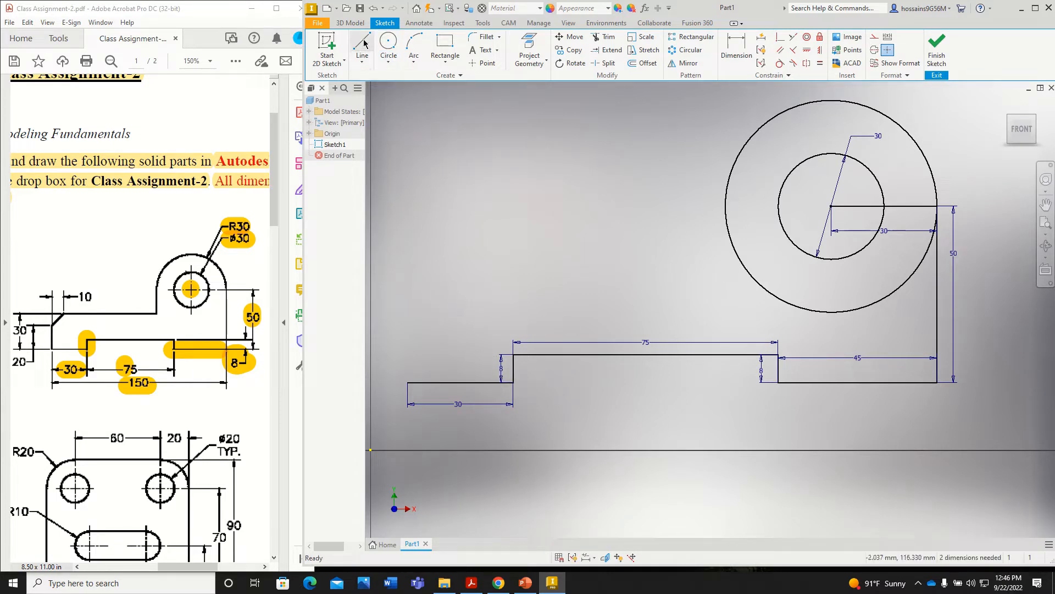
click(409, 381)
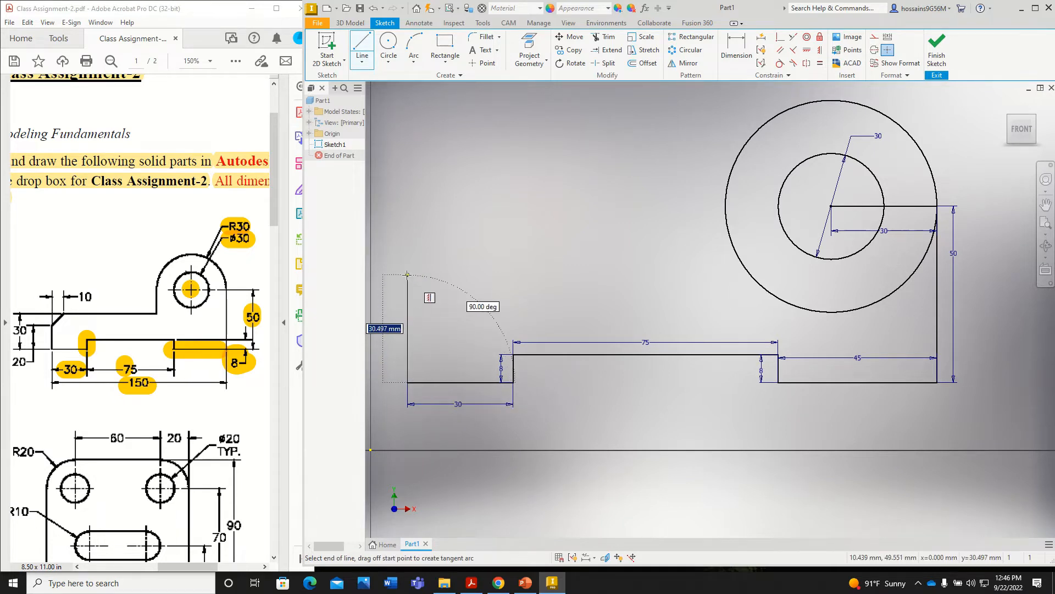
text(30)
key(Return)
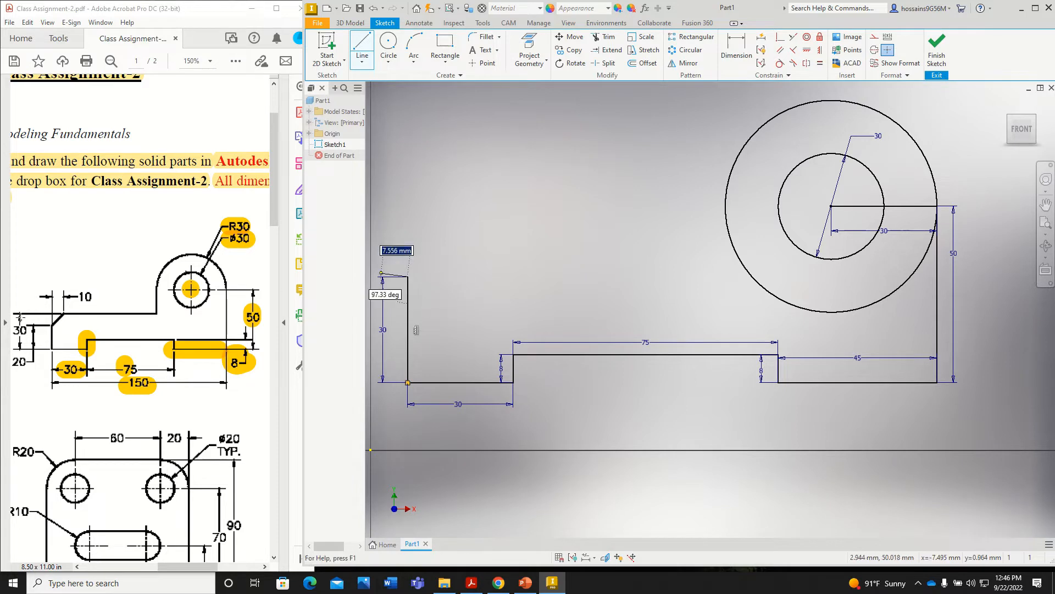
Check the 30 height in the PDF and draw a horizontal line from the 30 mm vertical line's upper end into the large circle.
click(17, 337)
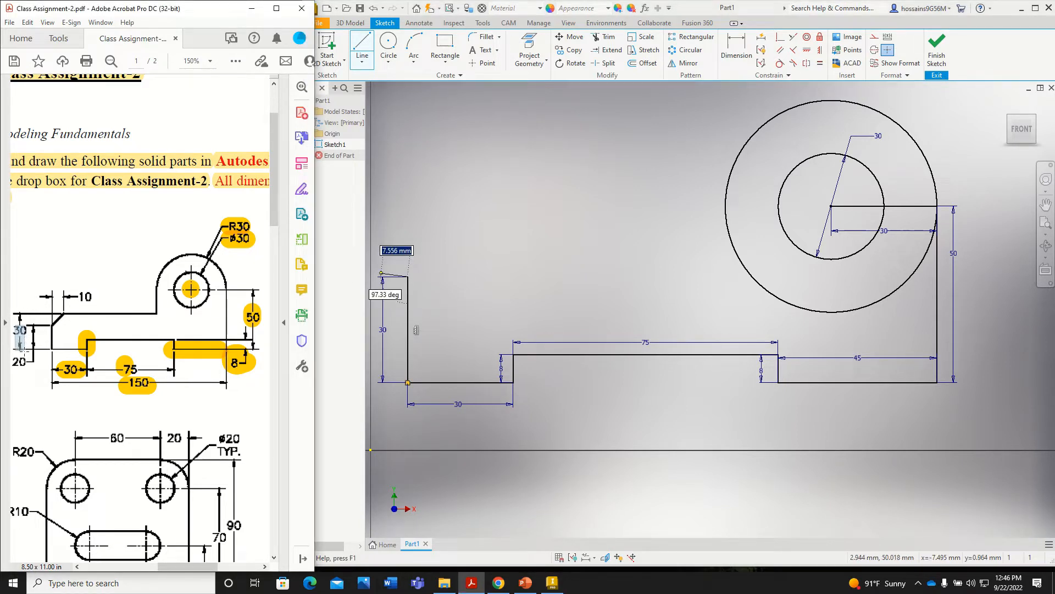
drag(24, 345, 25, 348)
click(20, 315)
click(25, 327)
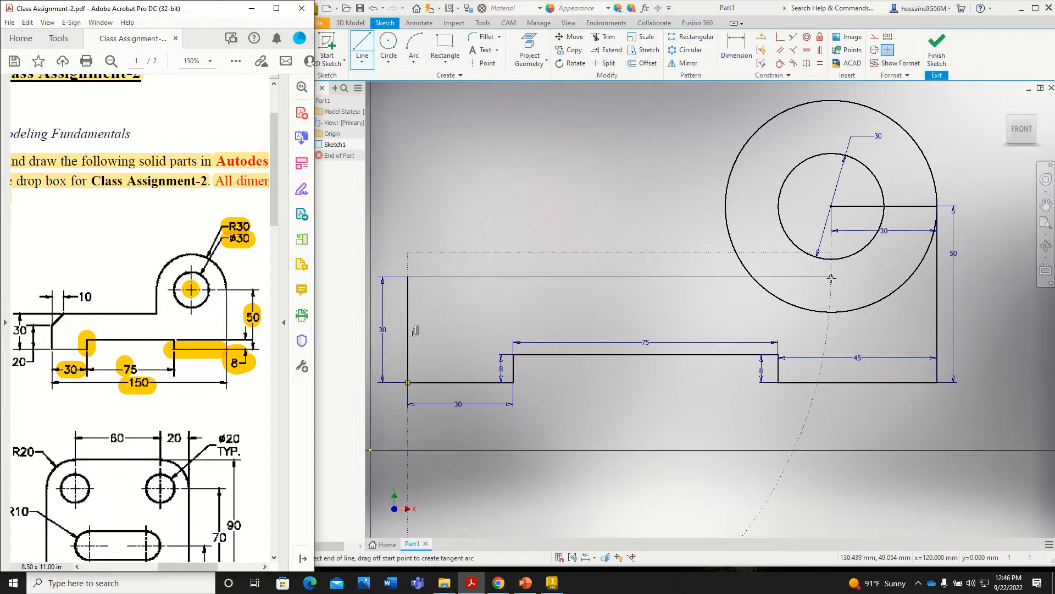
click(853, 278)
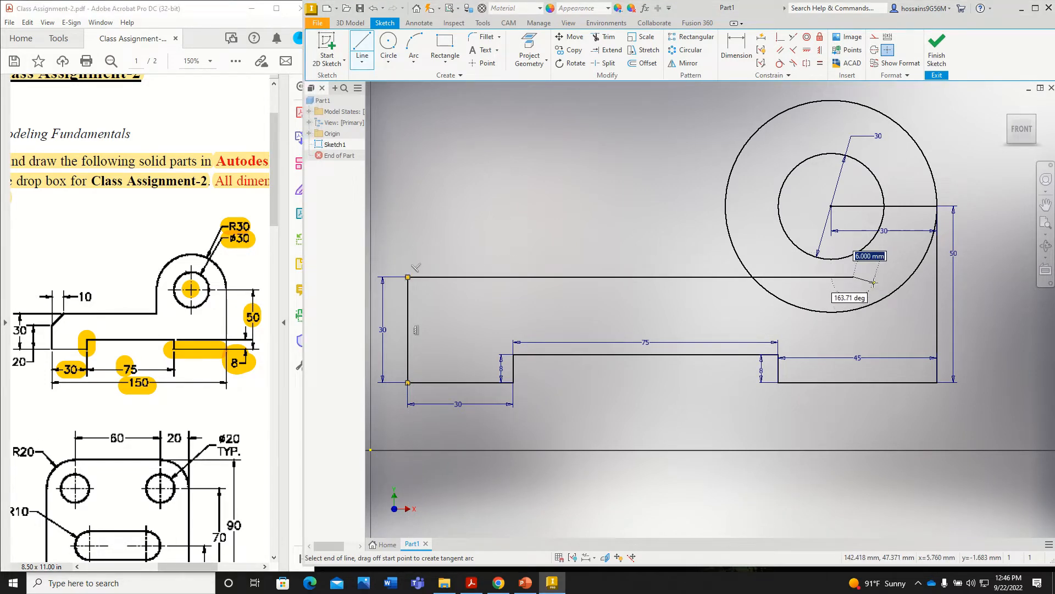
key(Escape)
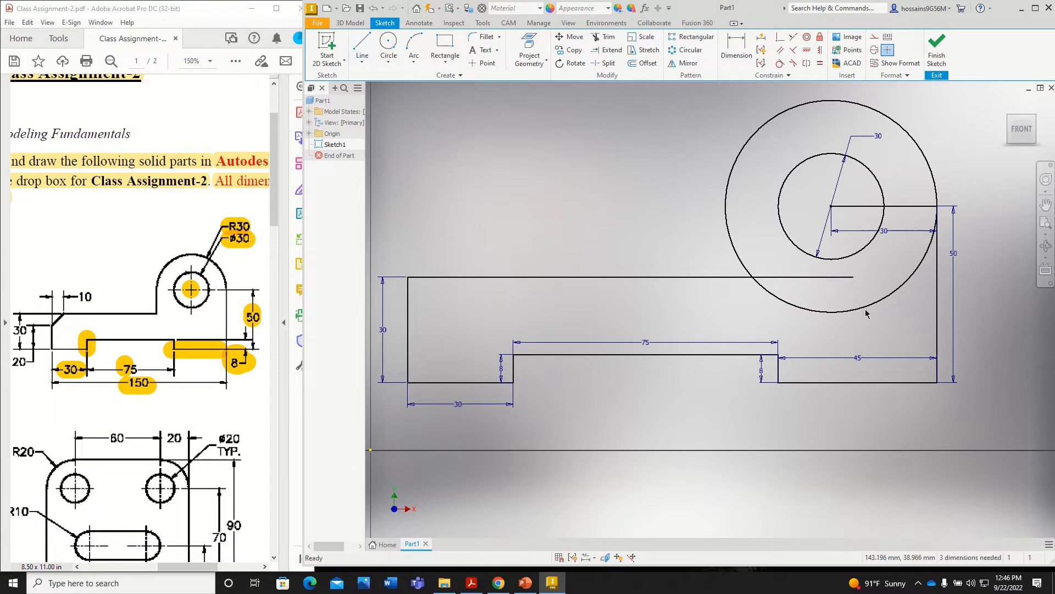
Draw a vertical line from the large circle's leftmost point down to the long horizontal line.
click(361, 45)
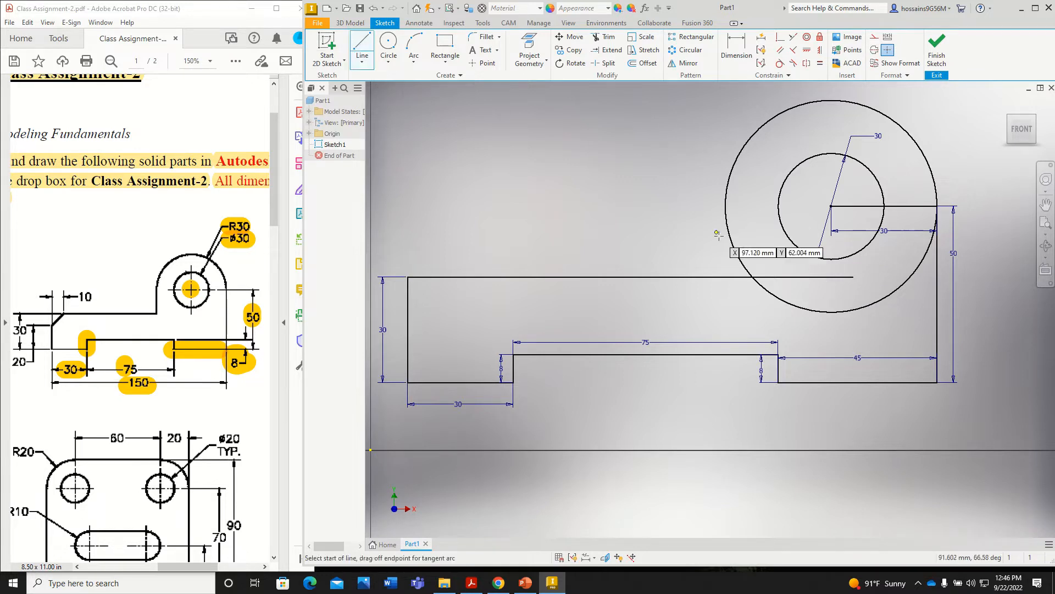
click(725, 205)
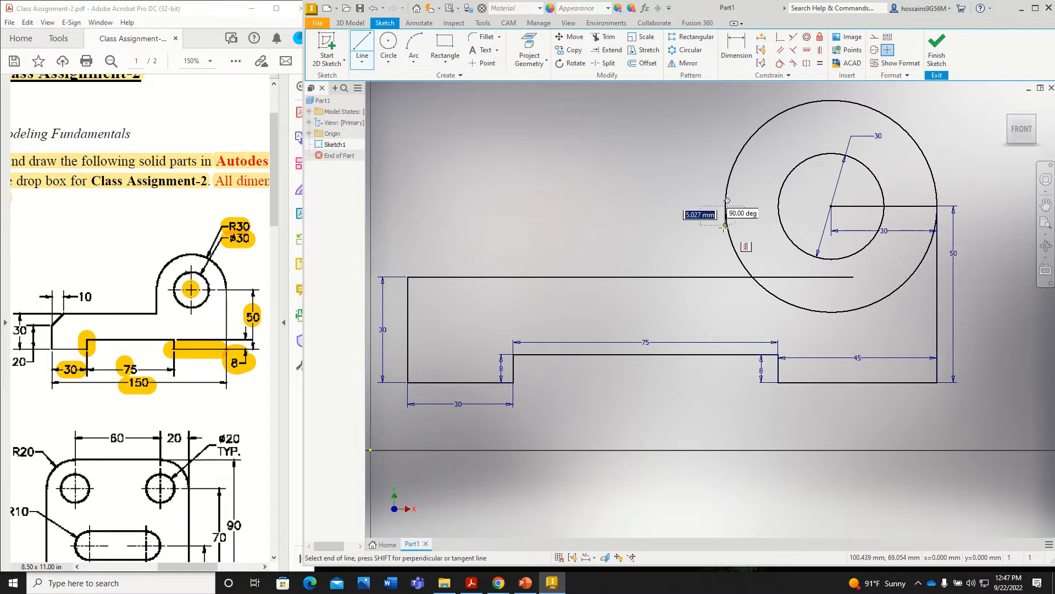
double_click(724, 278)
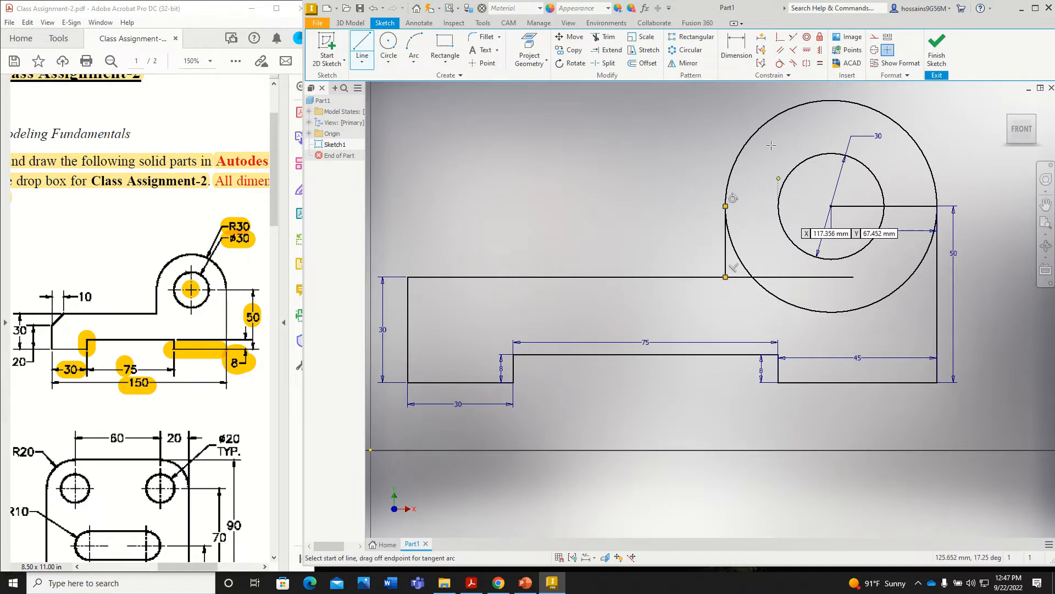
Trim the large circle's lower arc and the part of the long horizontal line beyond the vertical line.
click(607, 40)
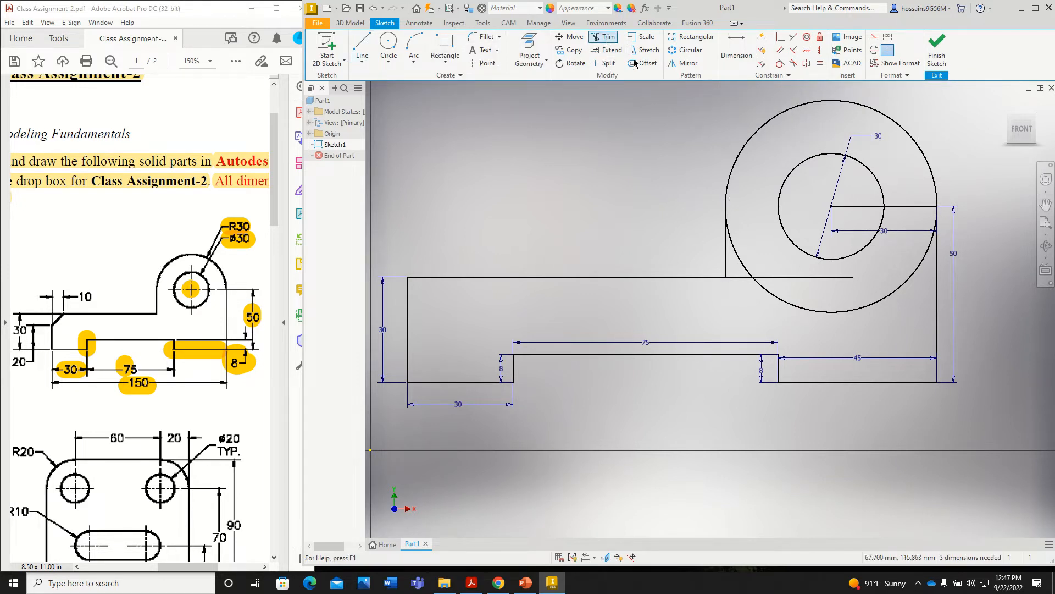
click(761, 286)
click(776, 278)
Check the chamfer and its 10 dimension in the PDF, and chamfer the profile's upper-left corner with a distance of 10 mm.
drag(46, 312, 68, 329)
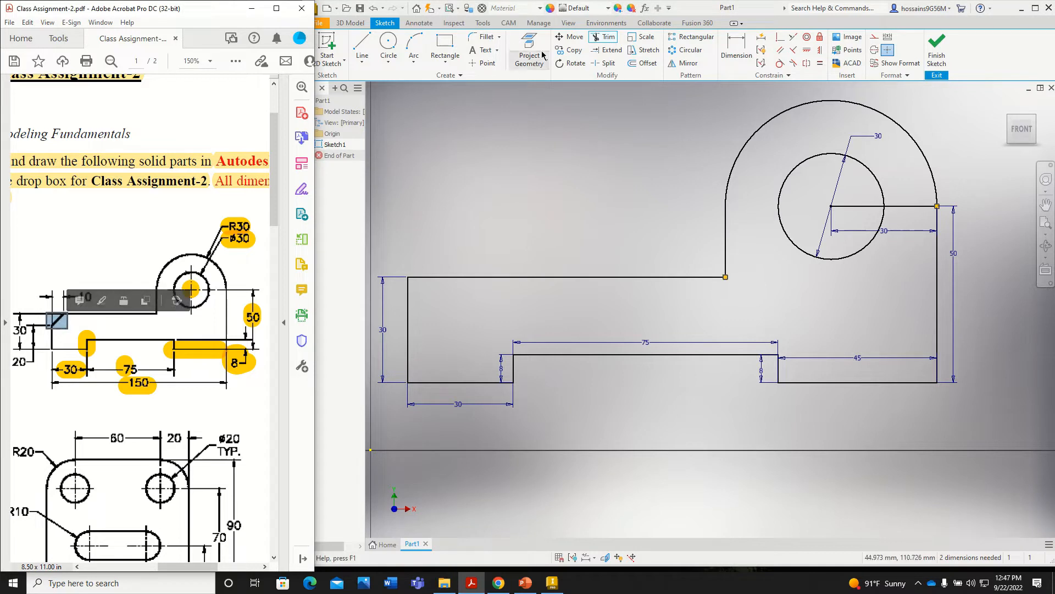
click(500, 39)
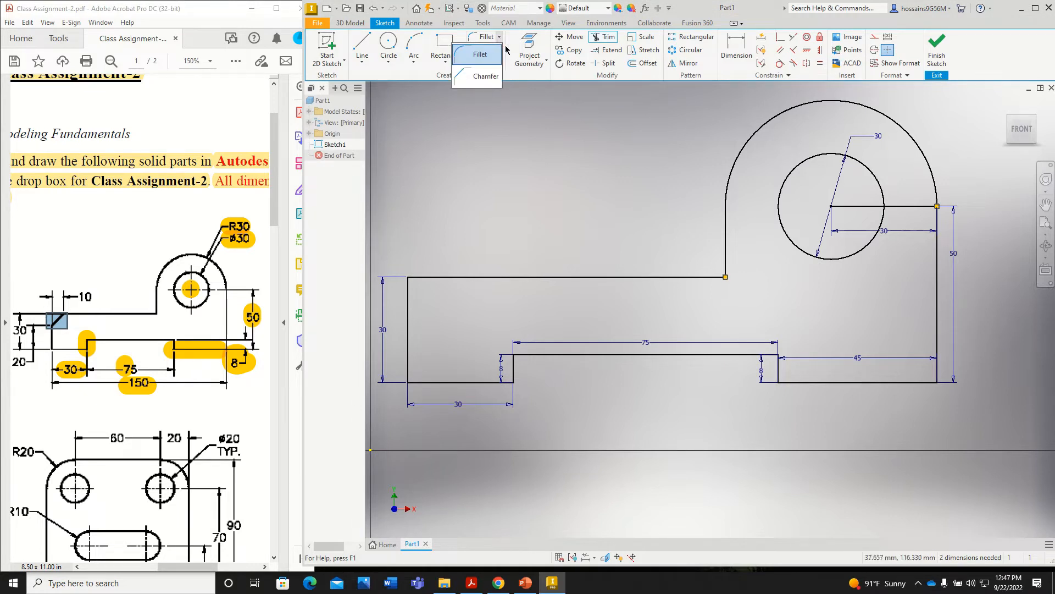
click(485, 77)
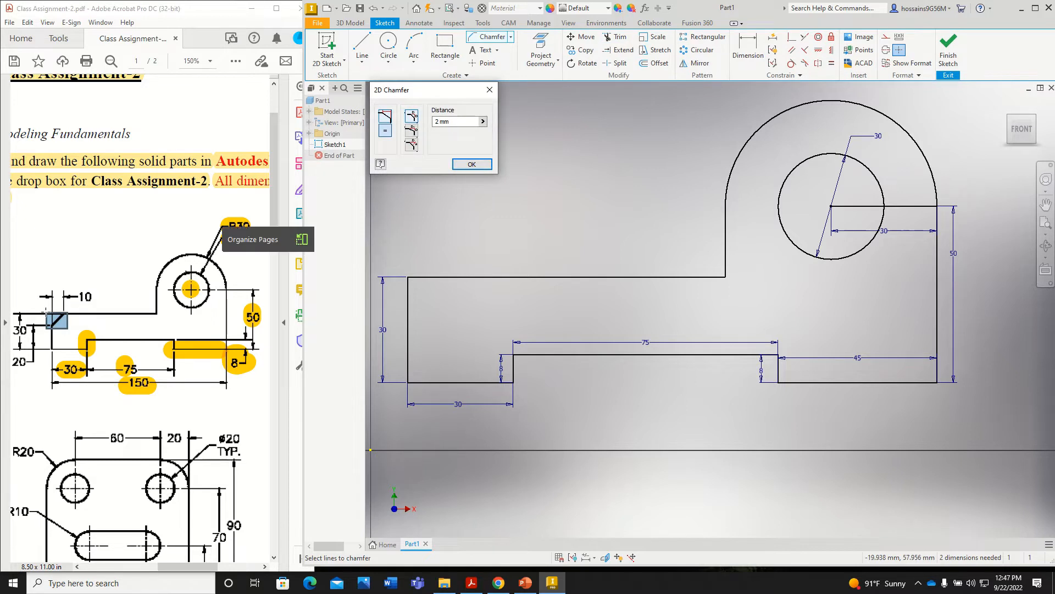
click(67, 295)
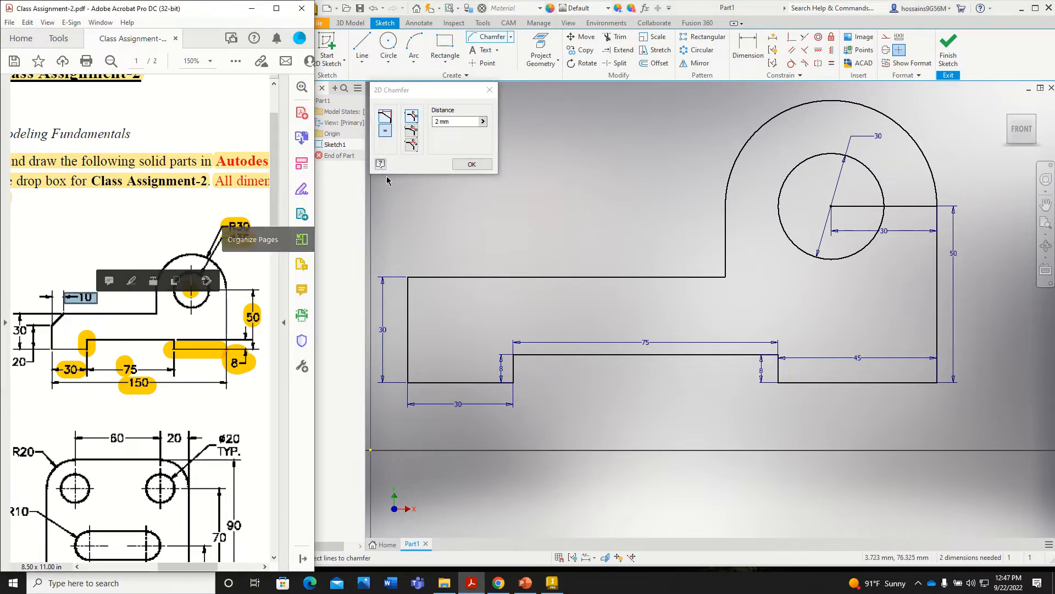
click(449, 121)
drag(449, 120, 433, 121)
text(10)
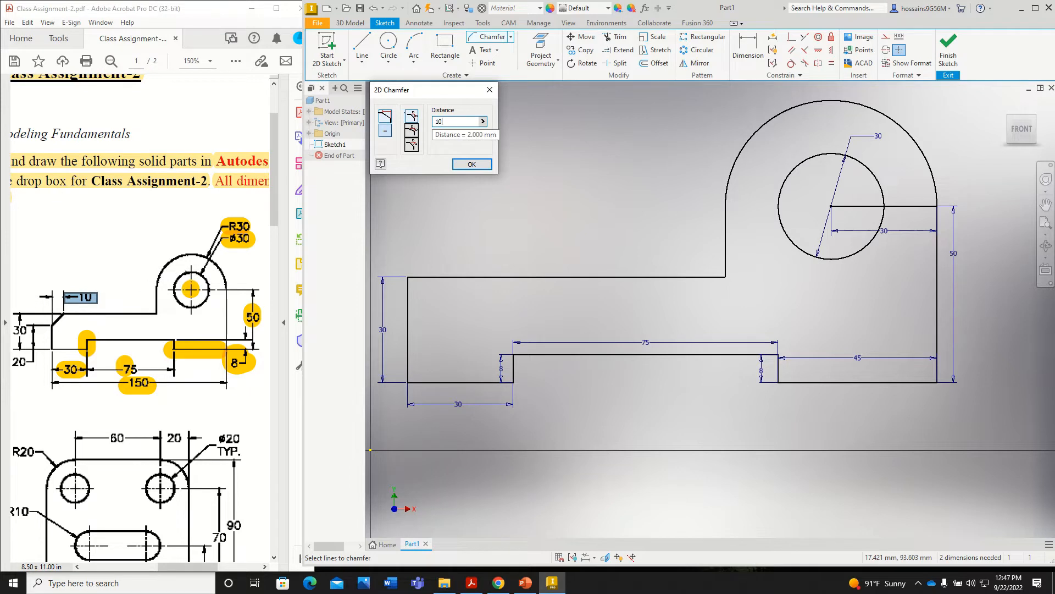
click(408, 306)
click(440, 277)
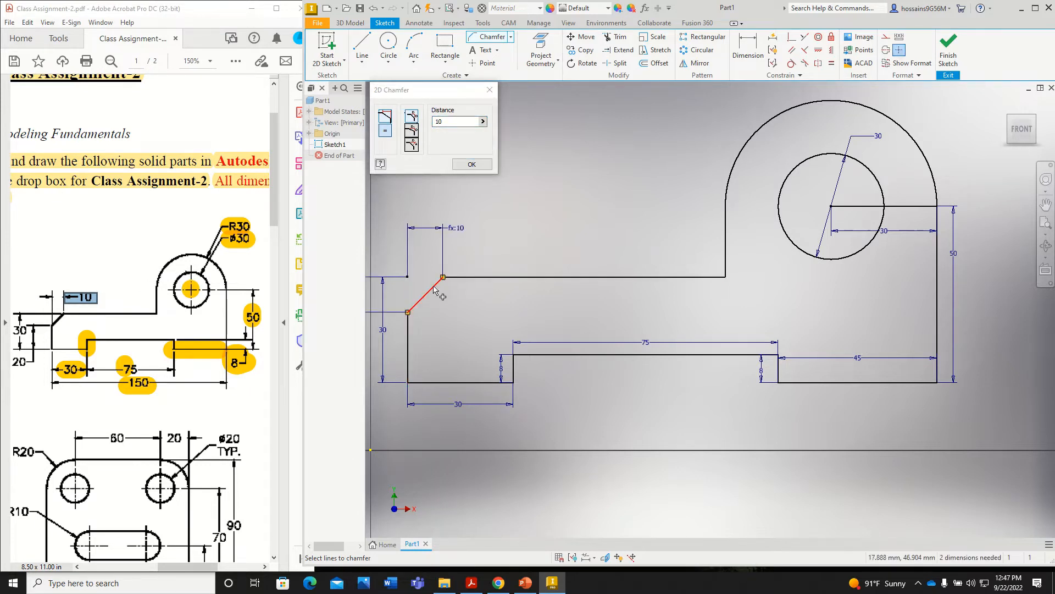
click(472, 164)
Finish the bracket's profile sketch.
scroll(498, 237, up, 5)
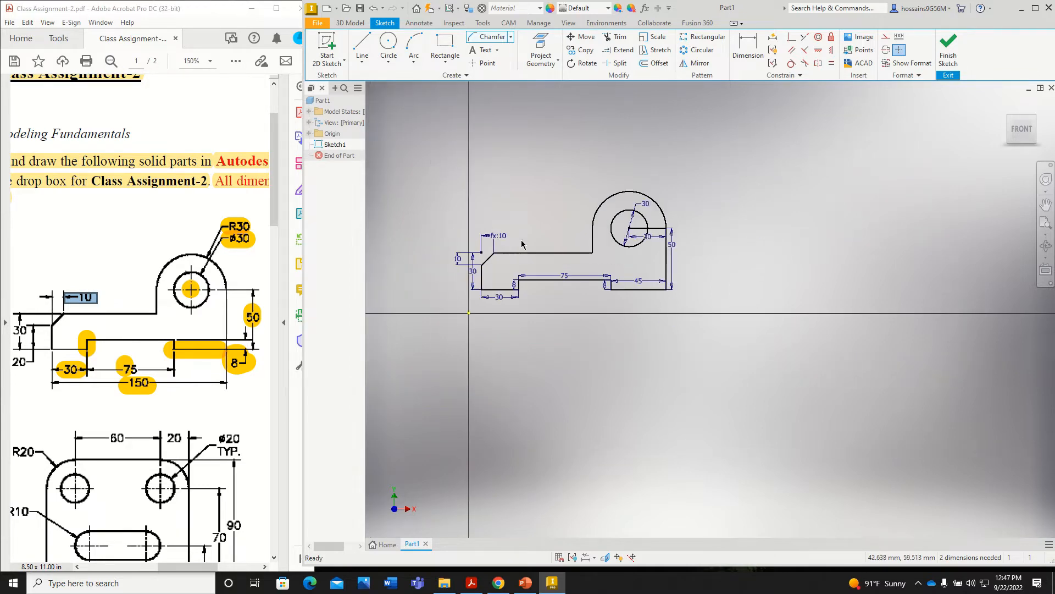
scroll(493, 233, down, 3)
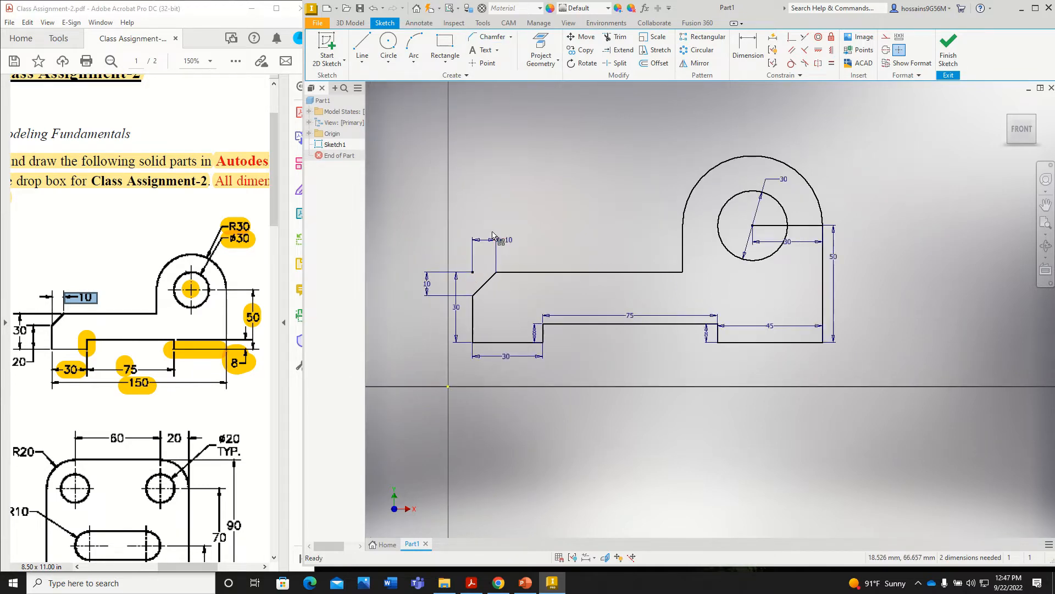
click(950, 54)
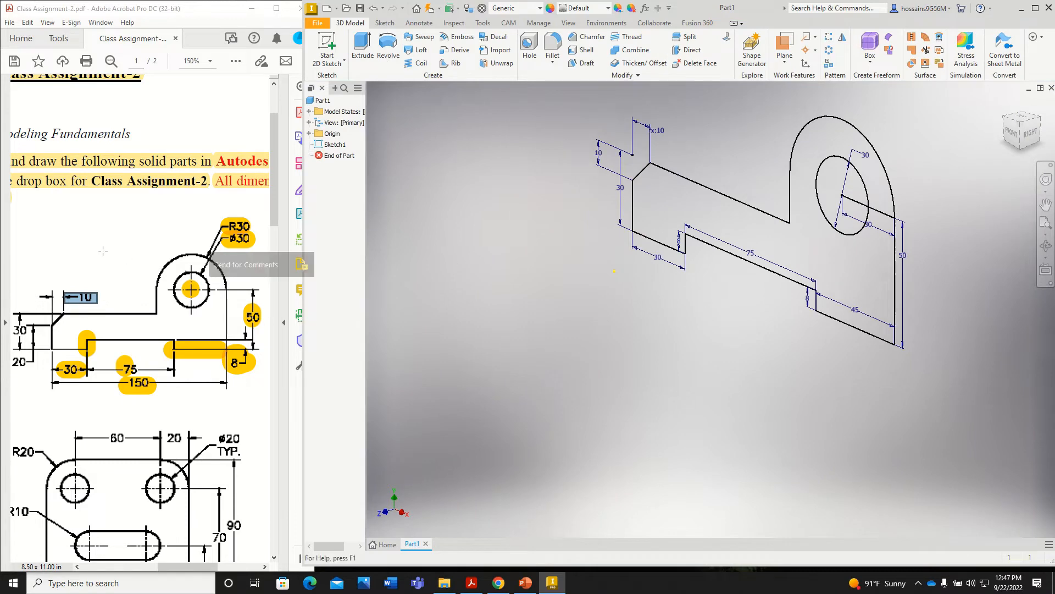
Check the thickness in the PDF and extrude the bracket profile, excluding the hole, by 50 mm in the default direction.
drag(188, 567, 136, 567)
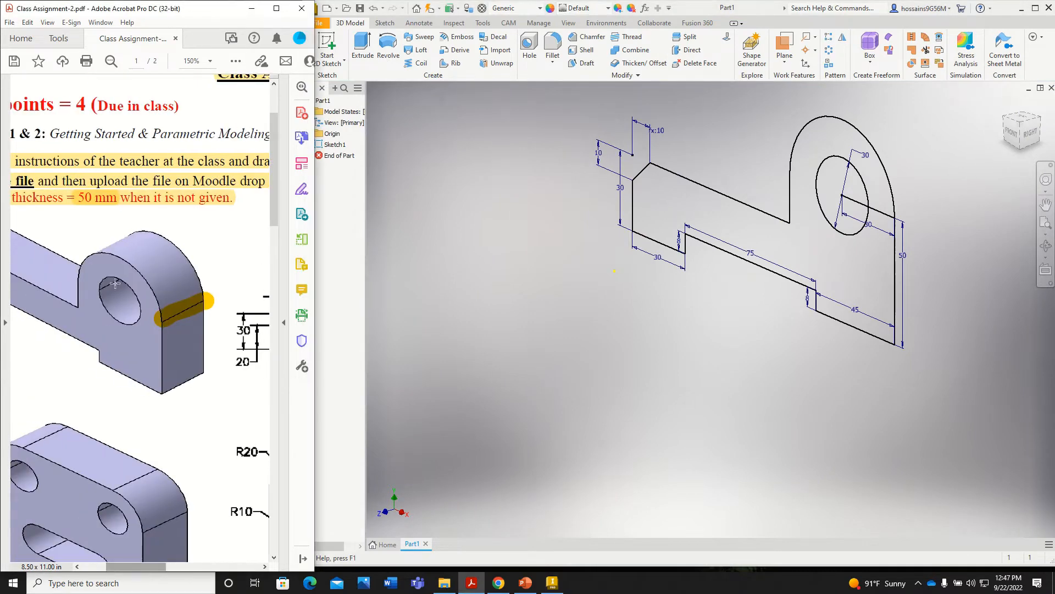
click(362, 46)
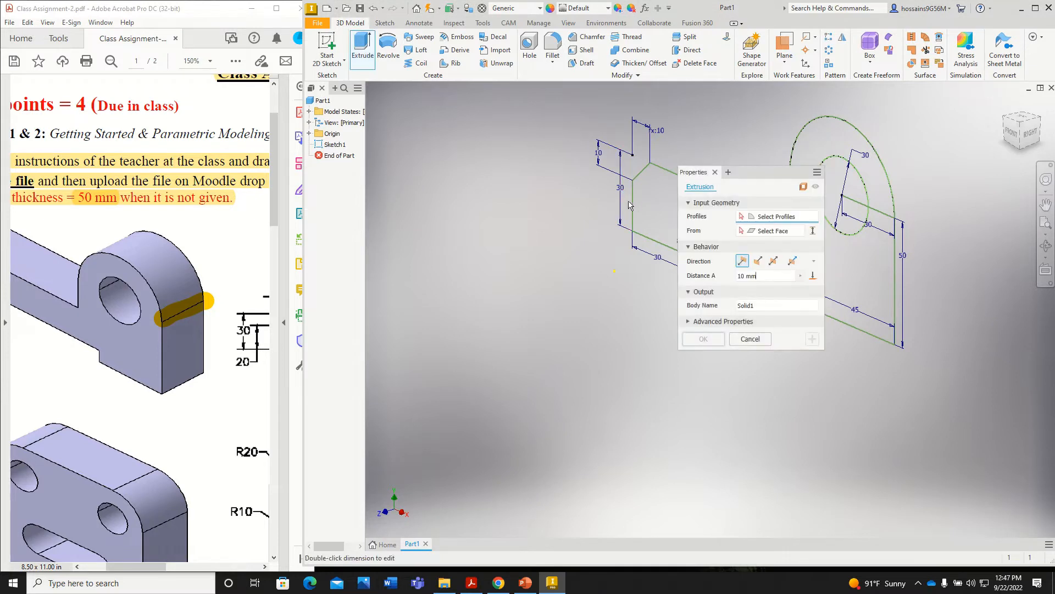
click(857, 300)
drag(766, 183, 528, 232)
scroll(717, 159, up, 3)
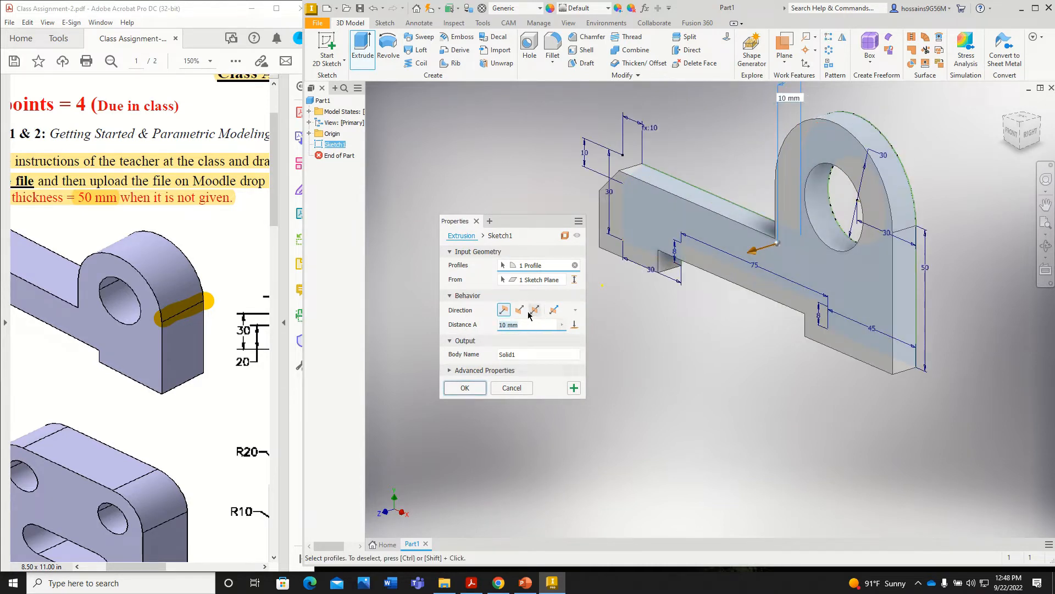
text(50)
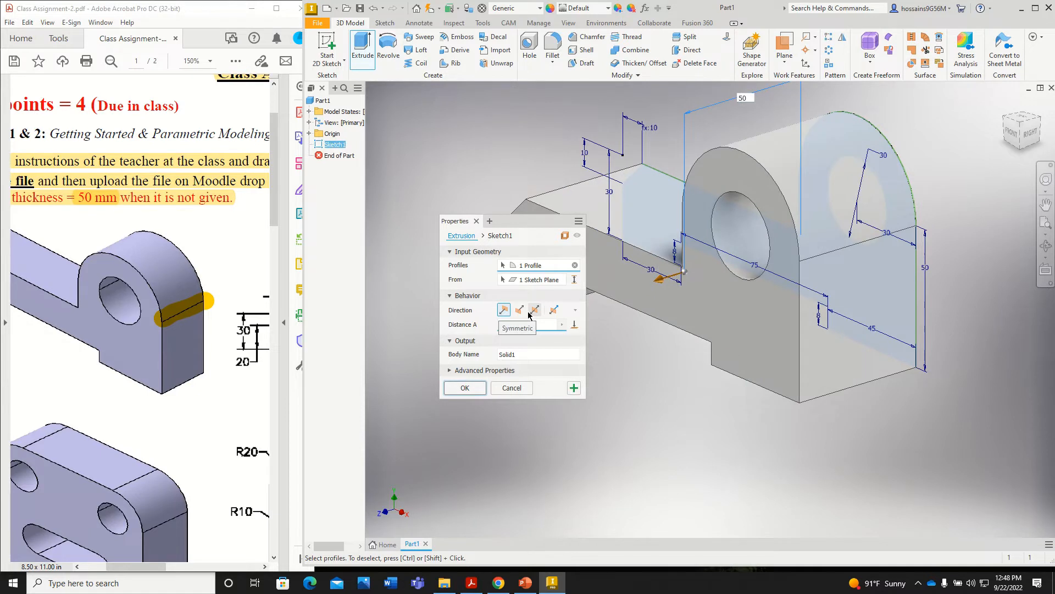
click(465, 388)
scroll(553, 394, down, 3)
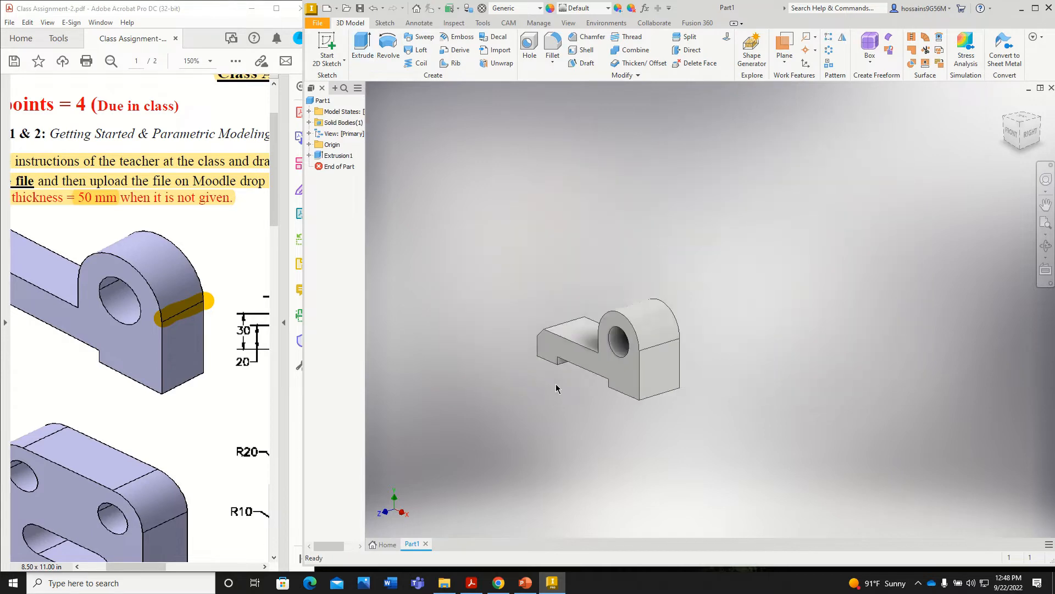
scroll(557, 389, up, 5)
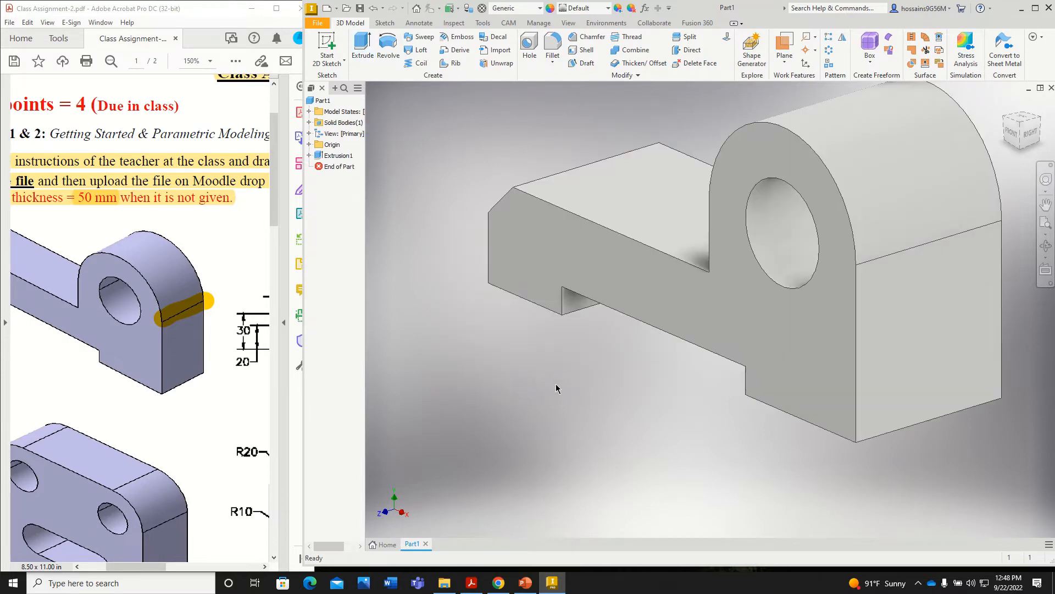
Save the part in Documents as Class Assignment 2.
click(361, 7)
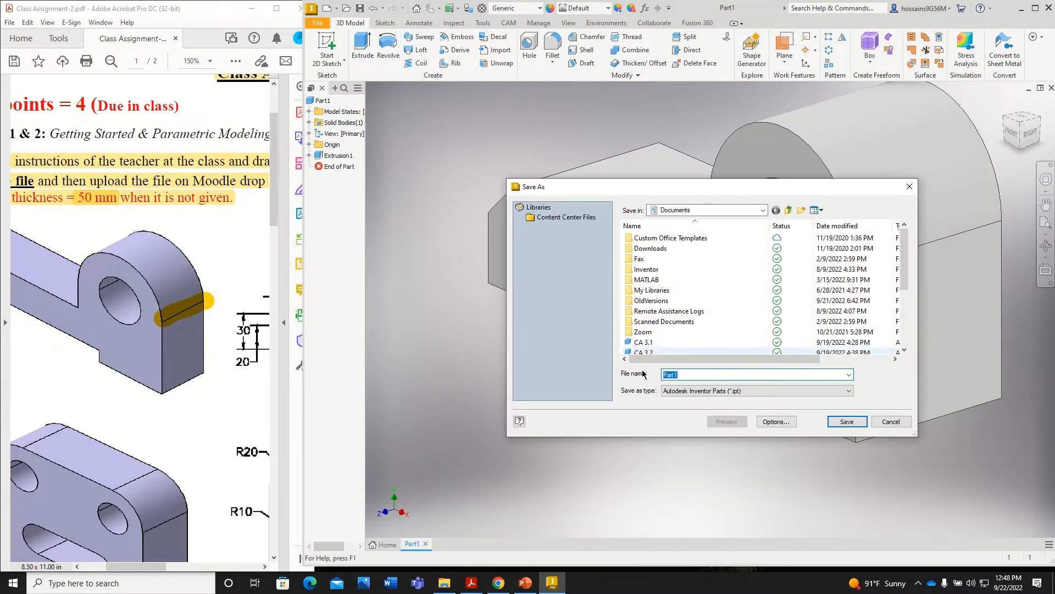
text(Cla)
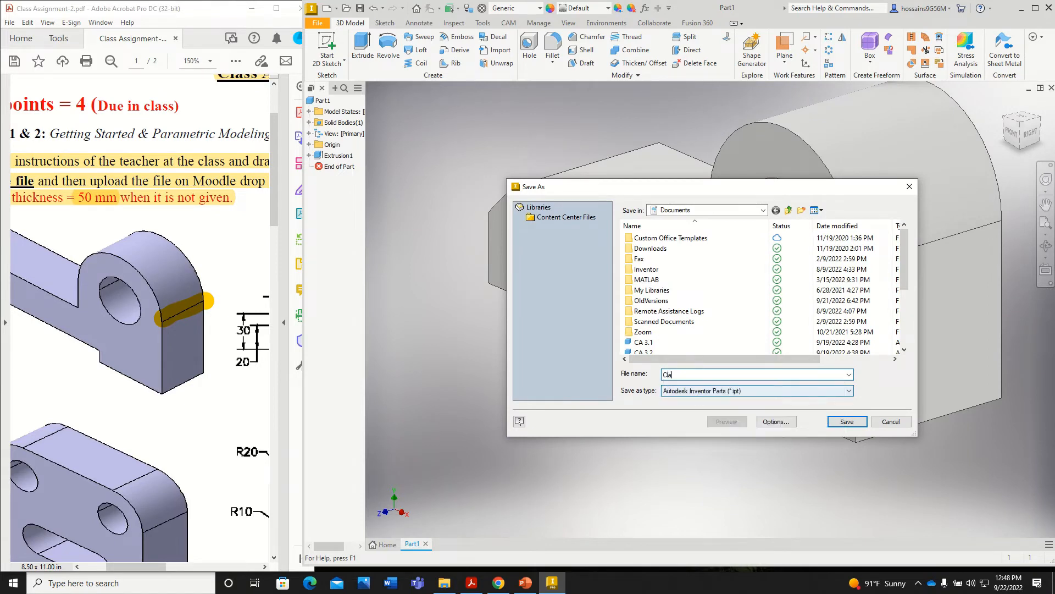
text(ss Assignment 2)
key(Return)
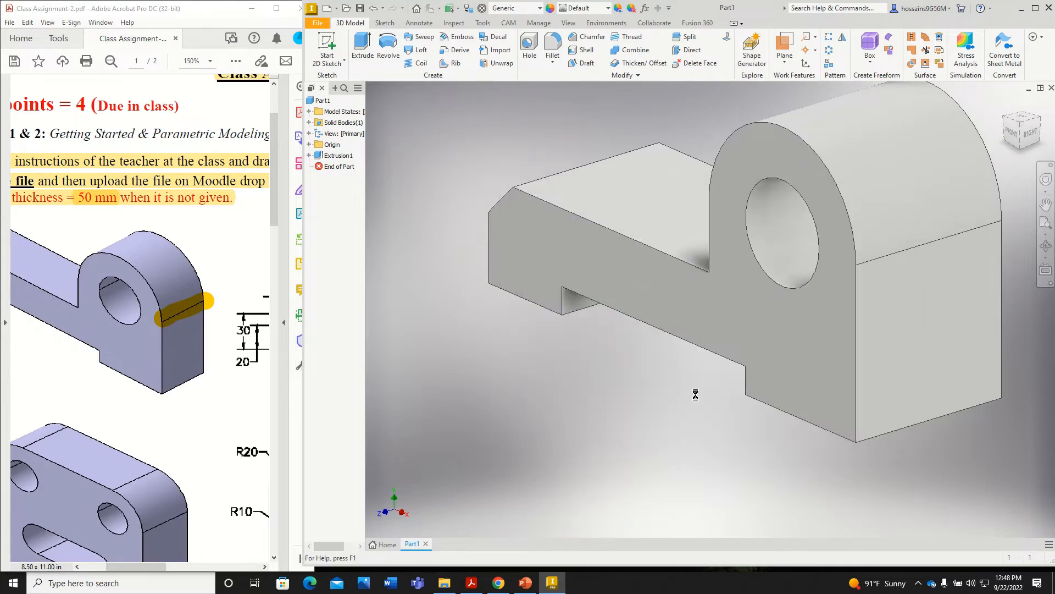
scroll(150, 198, down, 3)
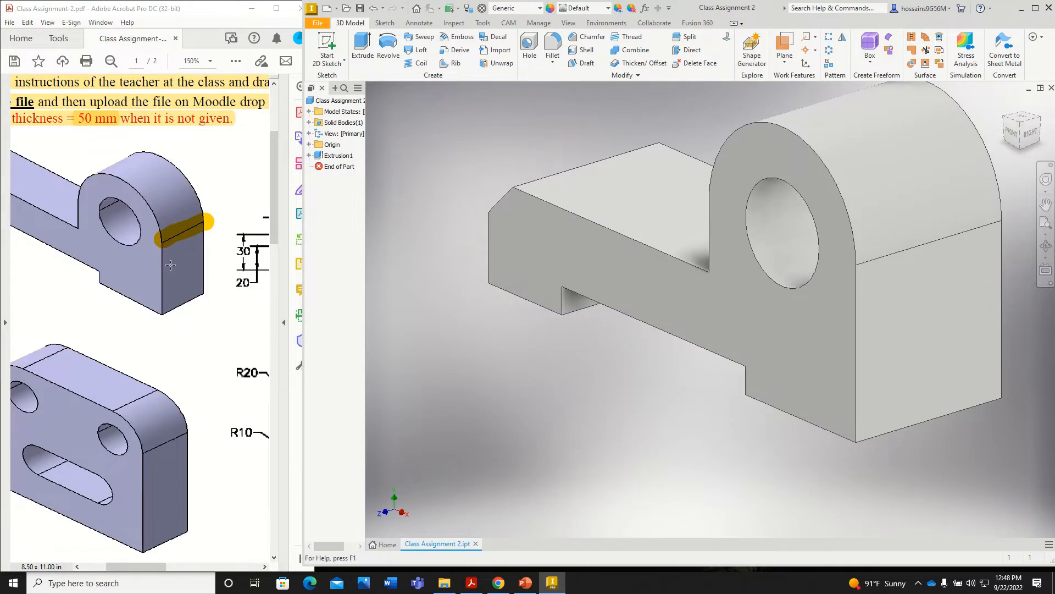
Review the single-file and millimetre instructions in the assignment PDF and examine the Figure 2 drawing.
click(184, 552)
drag(148, 565, 123, 552)
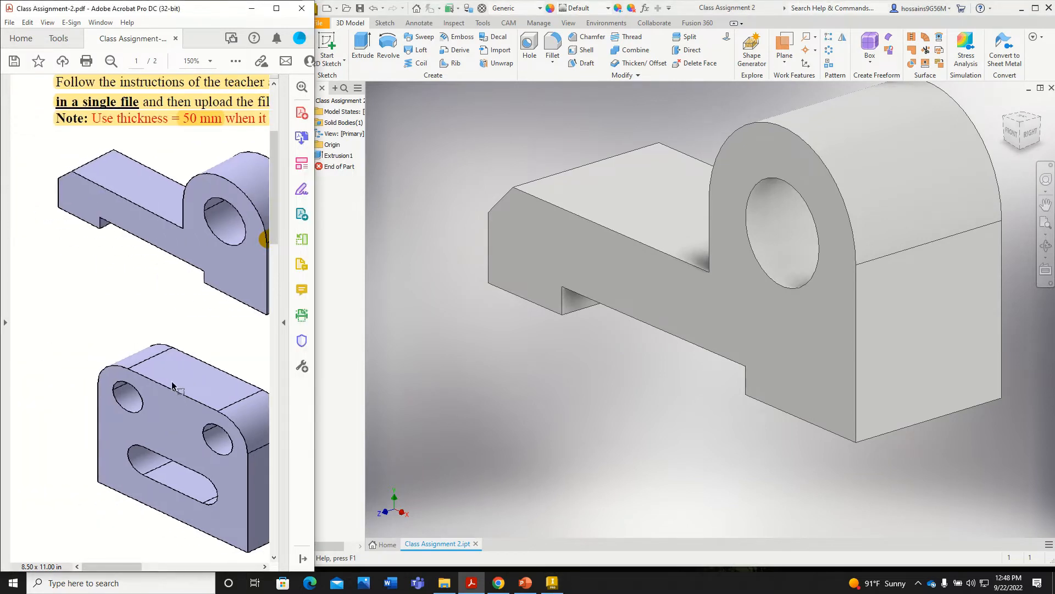
ctrl+scroll(174, 384, down, 2)
ctrl+scroll(158, 319, down, 1)
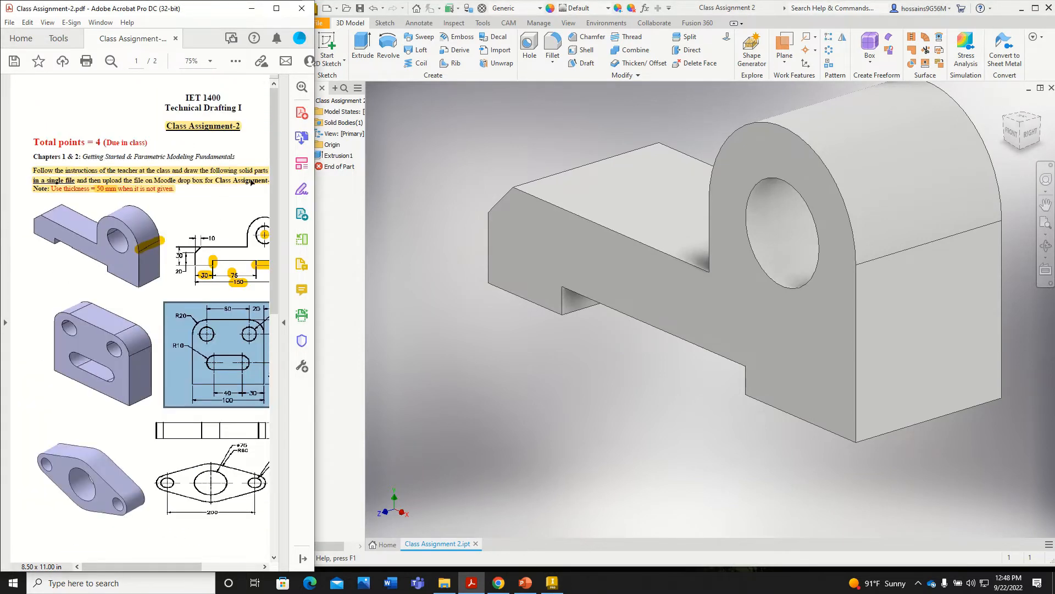
drag(314, 213, 481, 213)
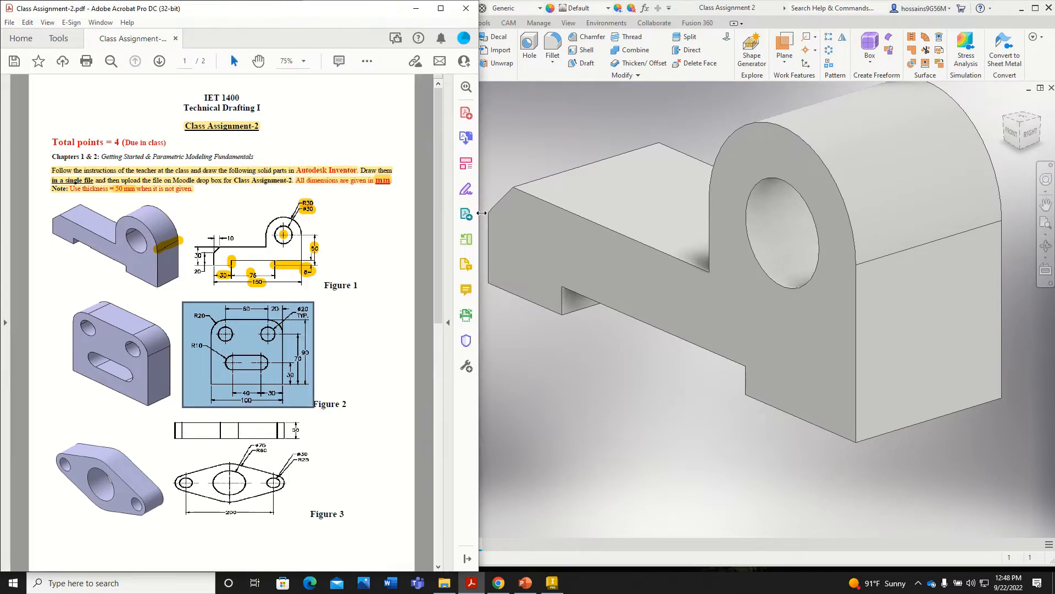
click(365, 179)
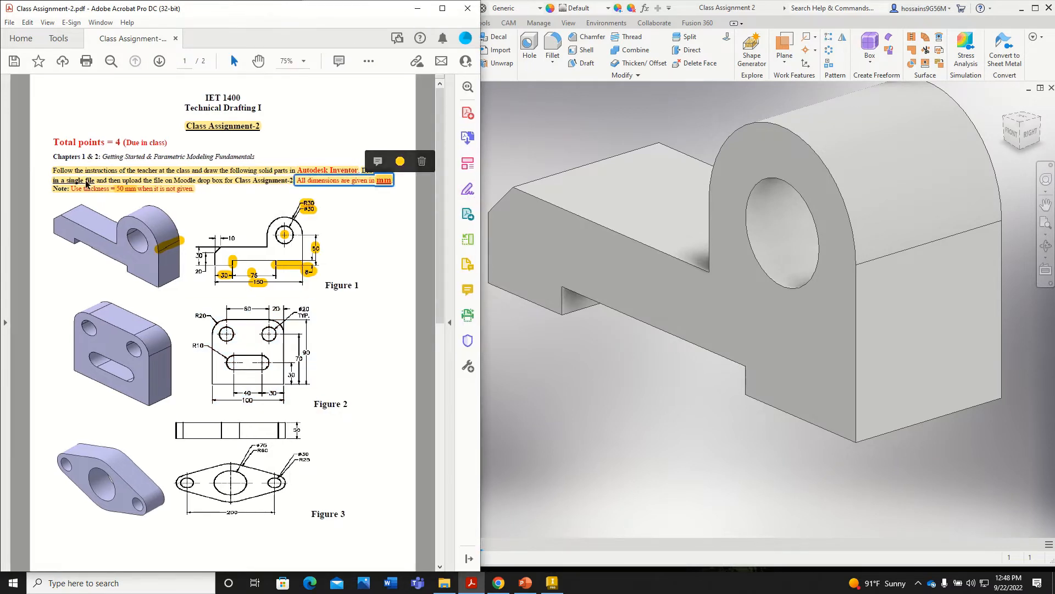
click(248, 325)
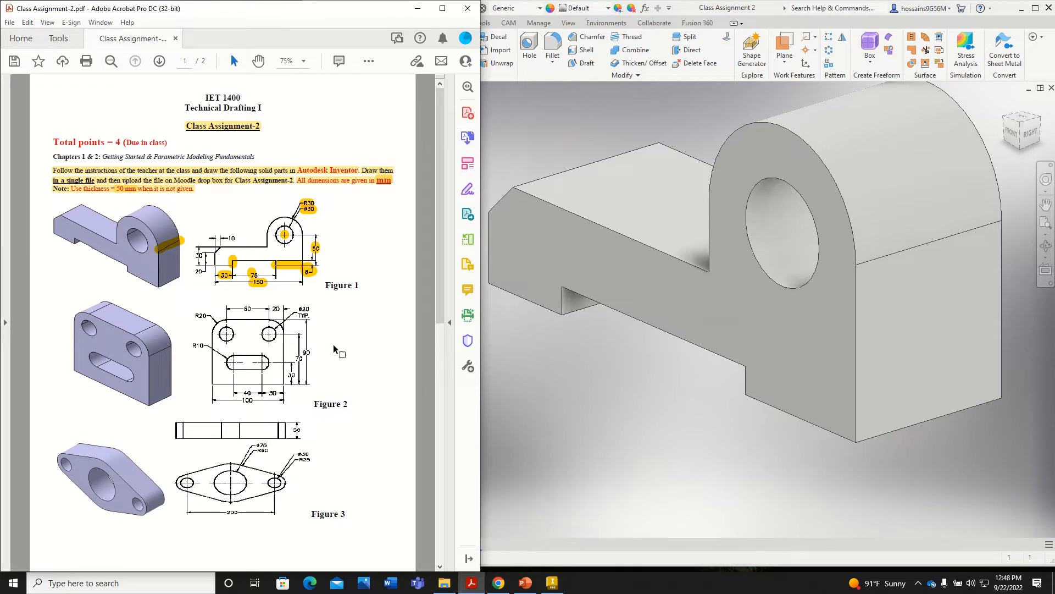
drag(481, 361, 344, 362)
drag(196, 556, 240, 553)
ctrl+scroll(147, 345, up, 3)
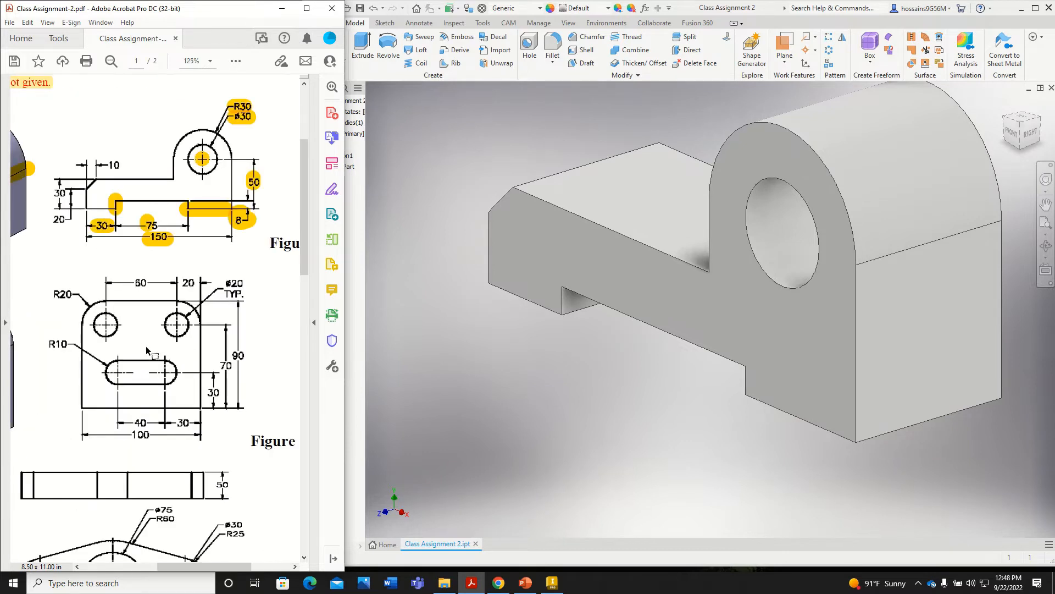
Switch to Inventor and start a new sketch on the origin's XY plane in the same part.
click(555, 434)
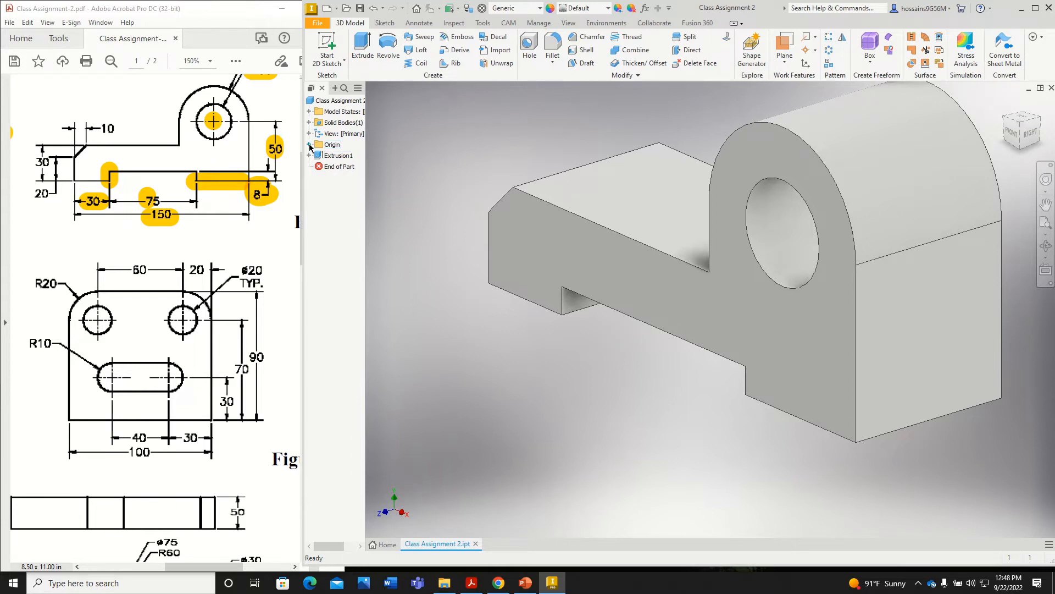
click(310, 145)
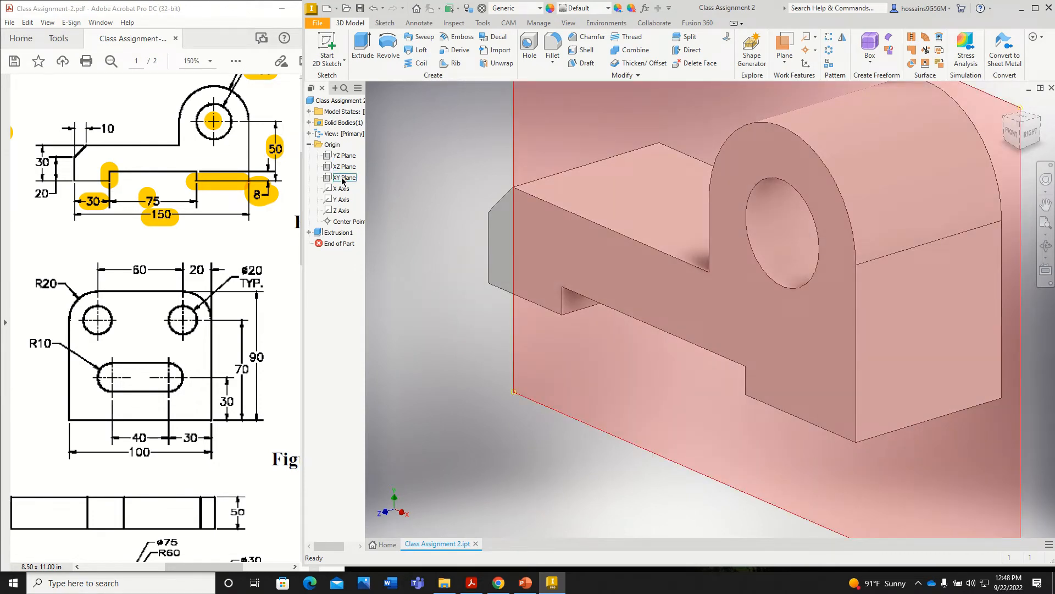
click(343, 177)
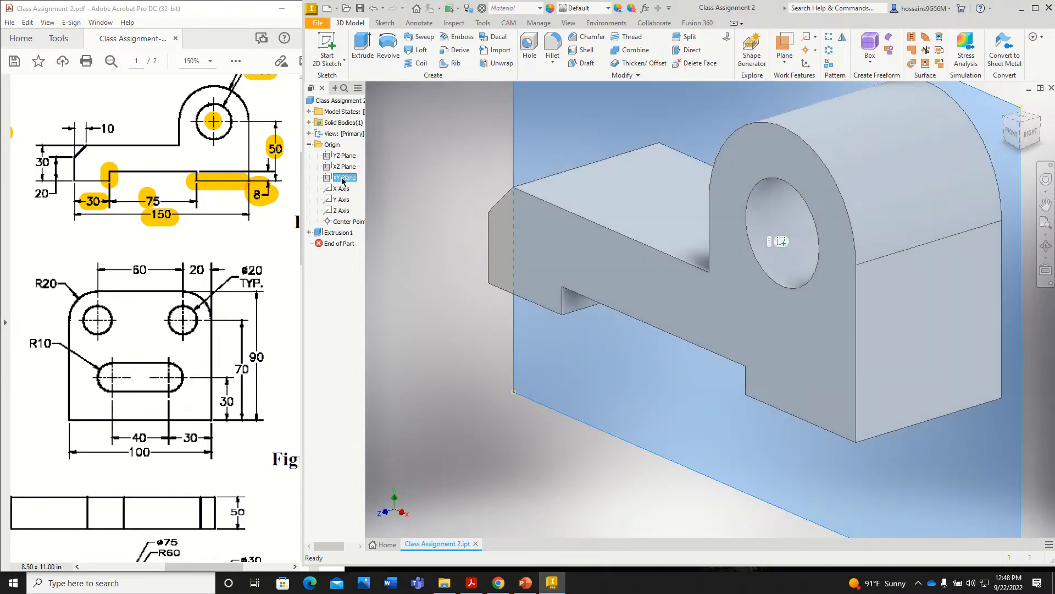
scroll(543, 334, down, 3)
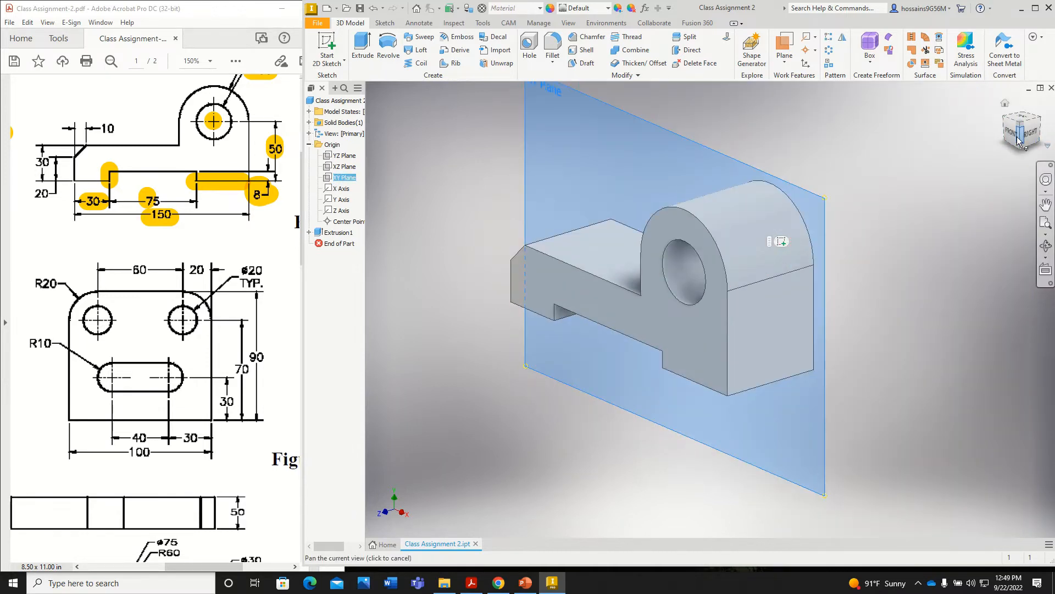
click(350, 179)
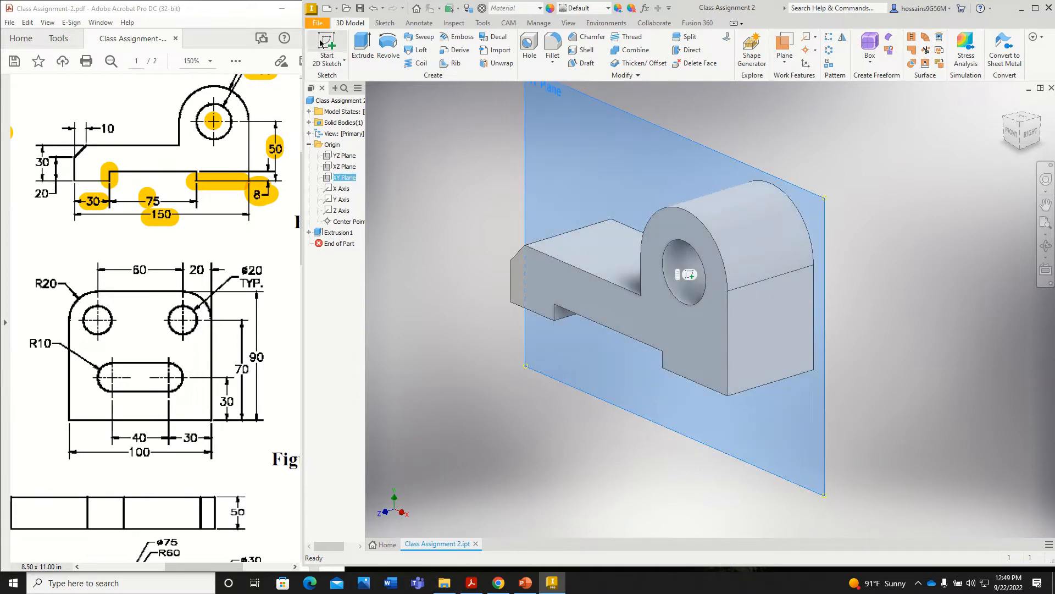
click(337, 45)
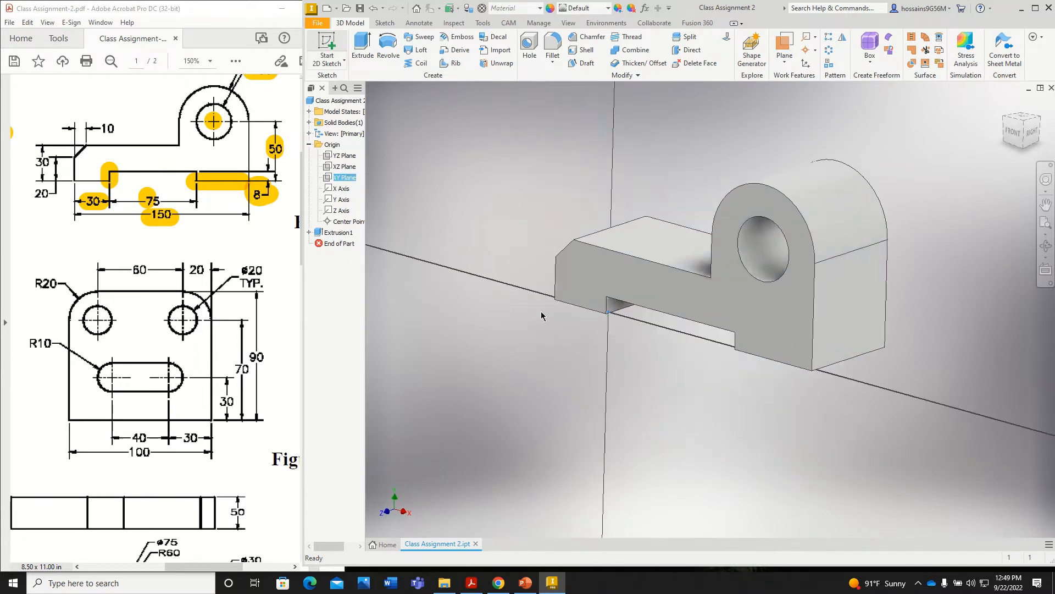
middle_drag(710, 371, 603, 403)
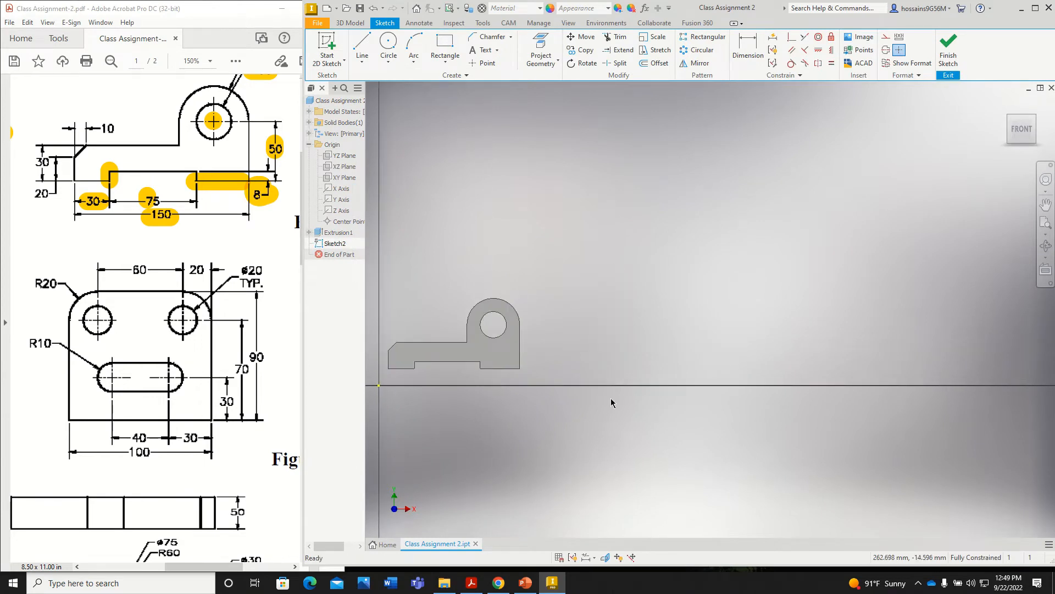
Draw a two-point rectangle about 207 mm wide to the right of the bracket, above the horizontal axis.
click(451, 46)
click(645, 238)
click(827, 351)
Check the overall width and height in the PDF's Figure 2 and dimension the rectangle's width to 100 mm.
drag(111, 443, 162, 465)
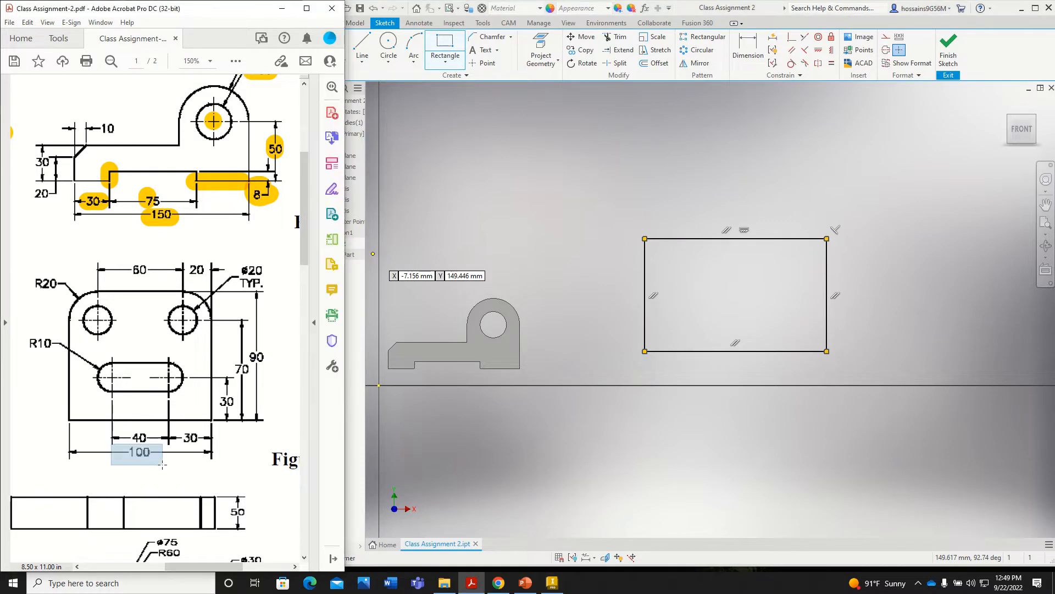
drag(244, 348, 268, 367)
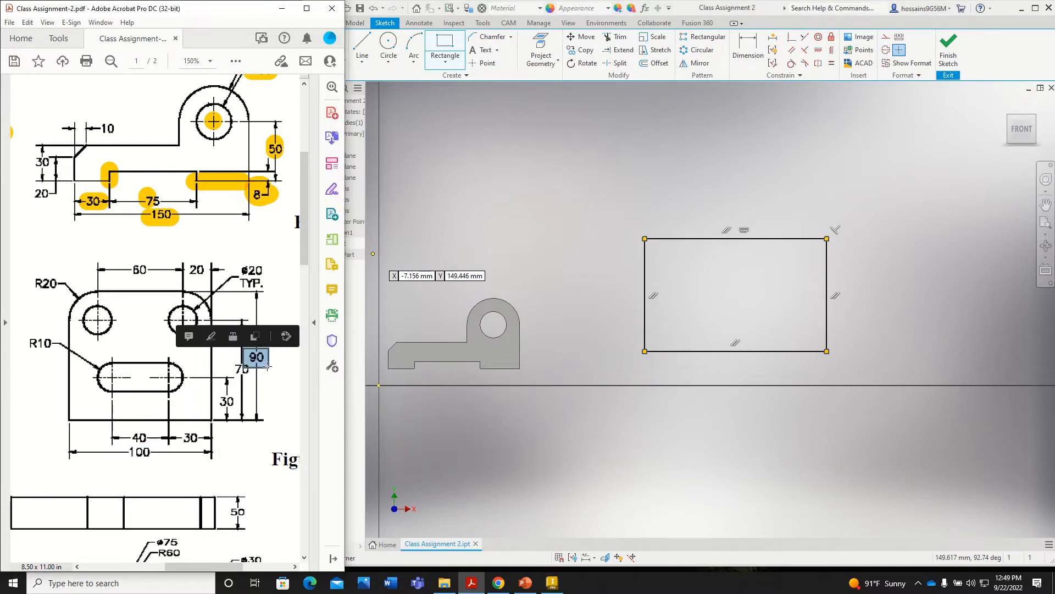
click(748, 49)
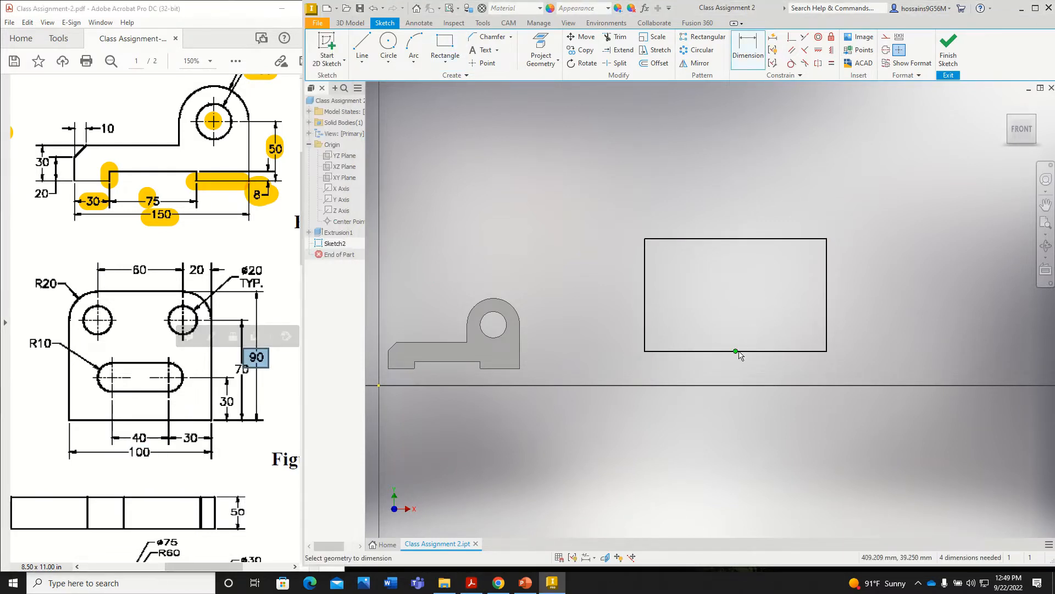
click(752, 352)
click(752, 50)
click(783, 354)
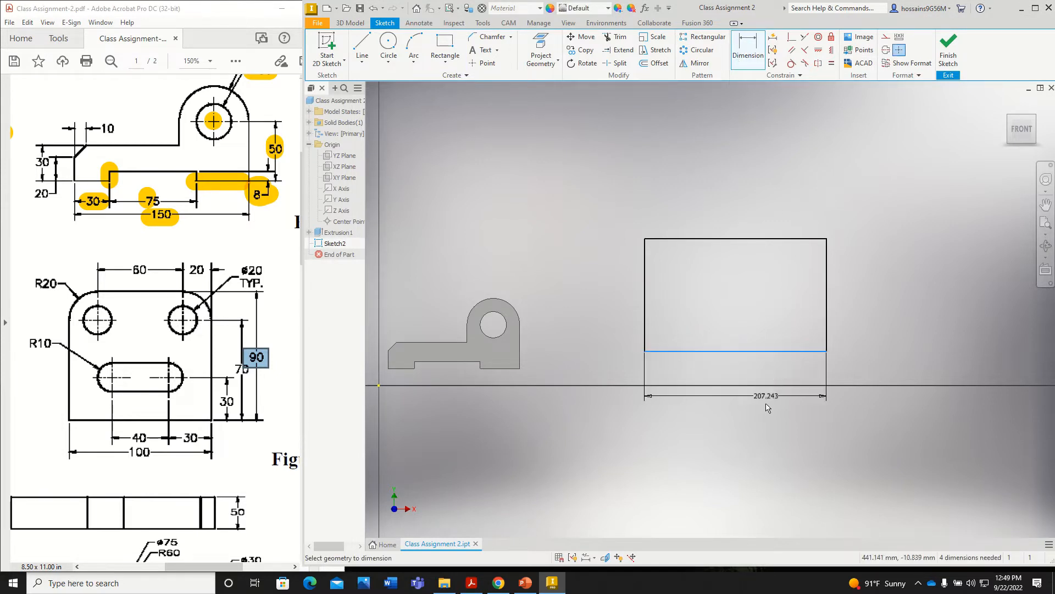
click(767, 425)
text(100)
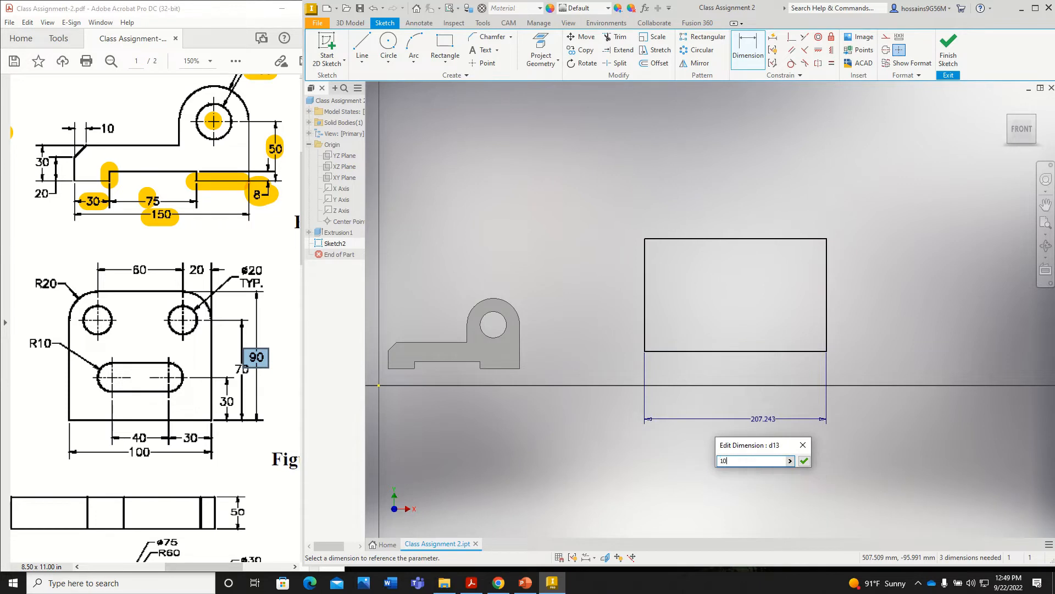
key(Return)
Dimension the rectangle's height to 90 mm.
click(600, 335)
click(642, 338)
text(9)
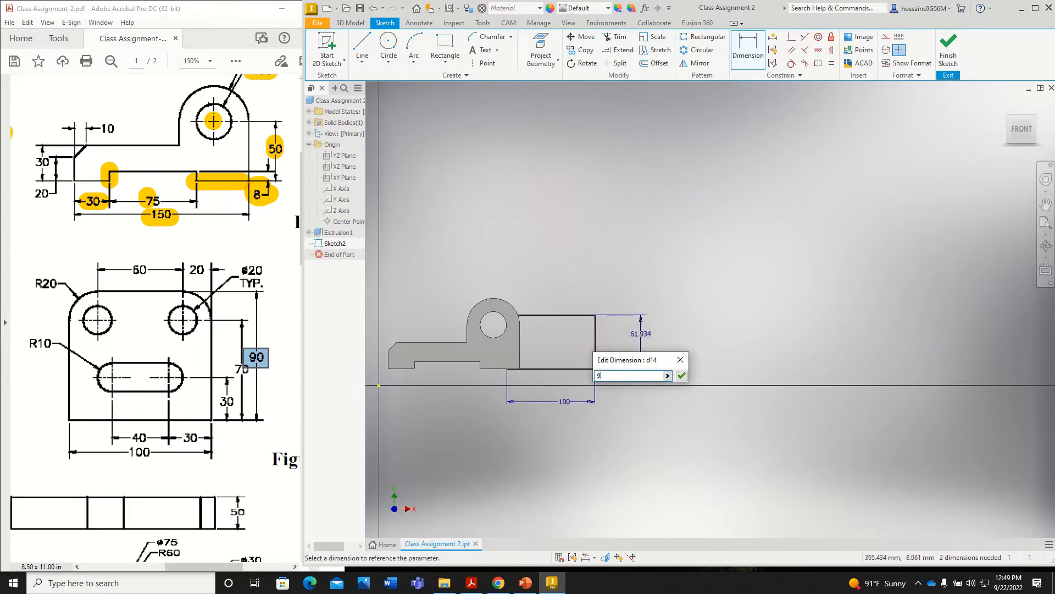
text(0)
key(Return)
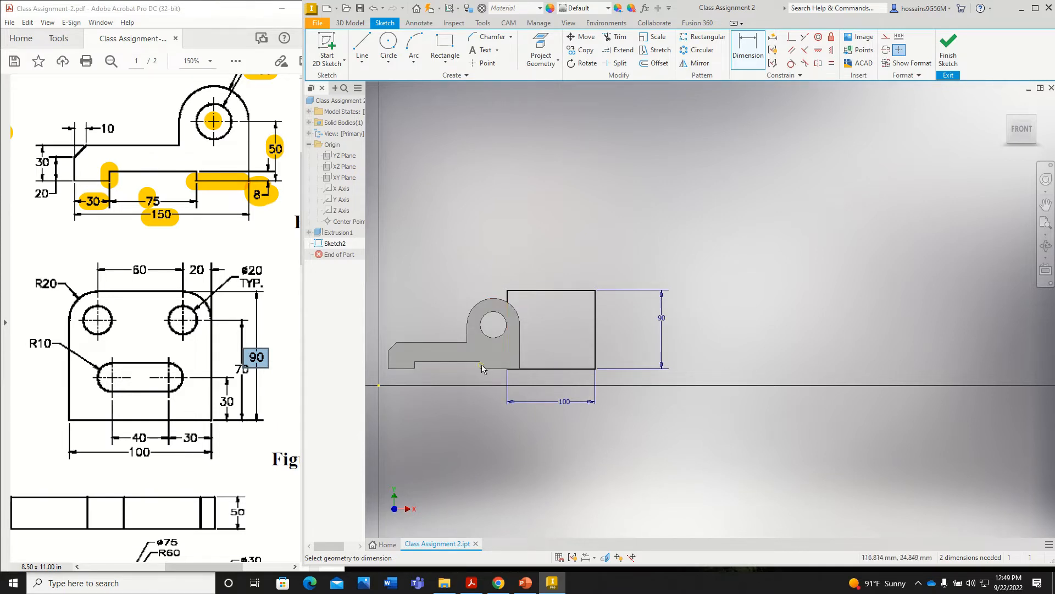
Move the whole rectangle by its upper-left corner to a position well clear of the bracket on its right.
click(585, 38)
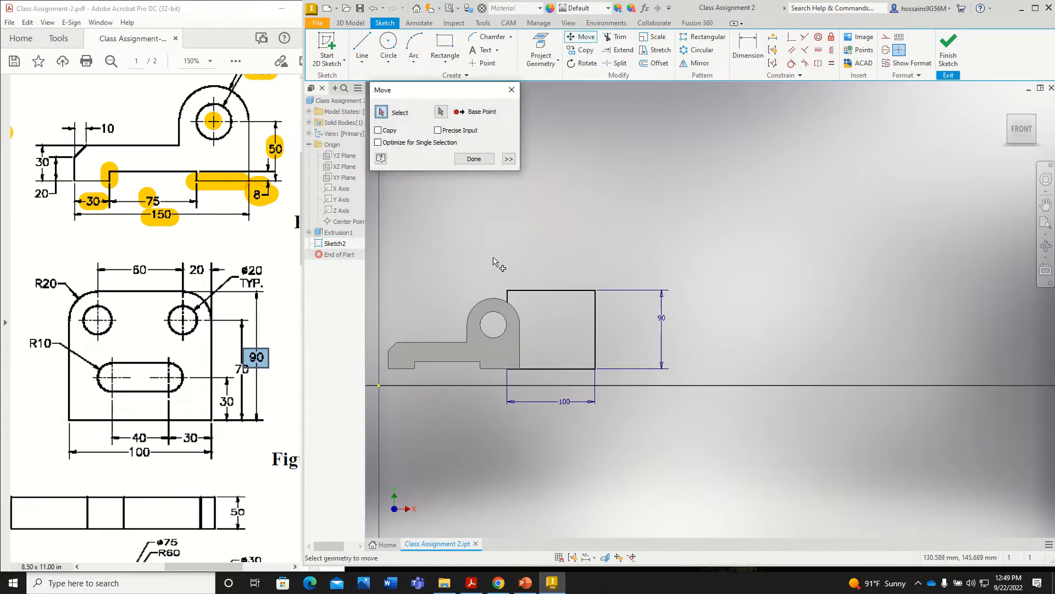
drag(493, 257, 644, 440)
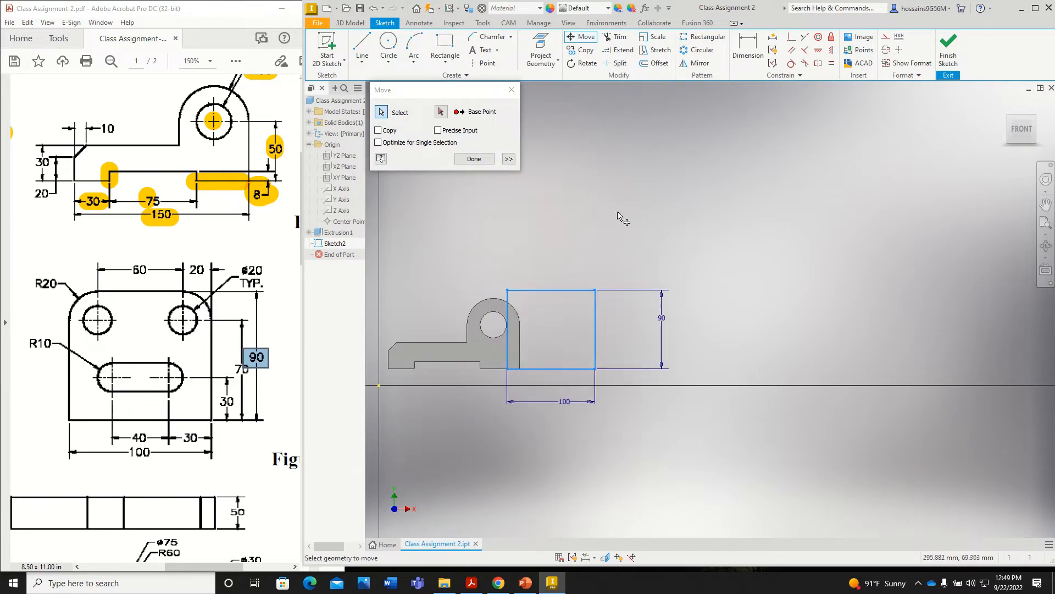
click(441, 112)
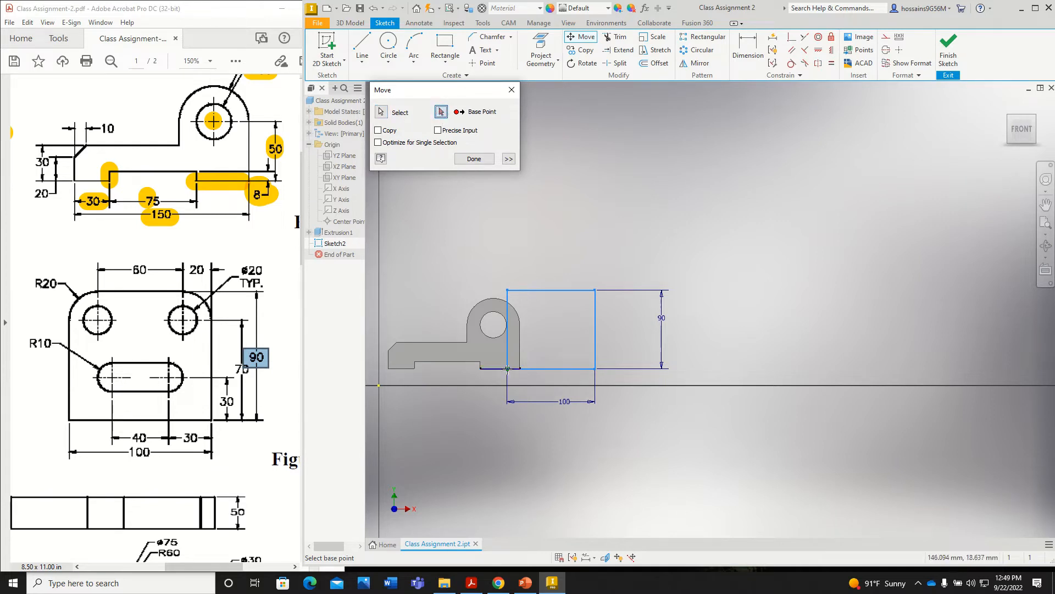
click(507, 289)
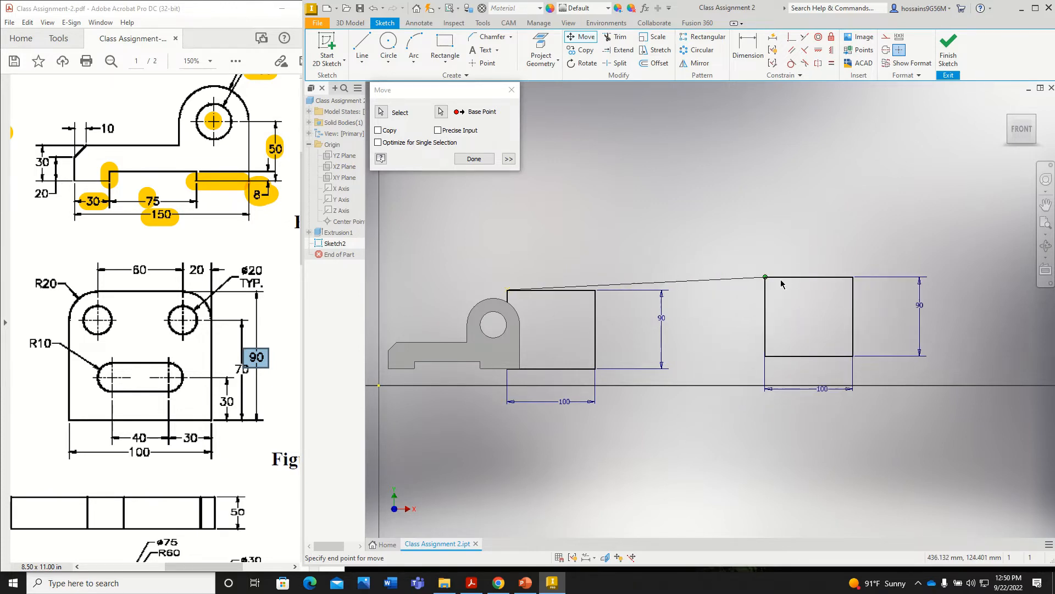
click(752, 252)
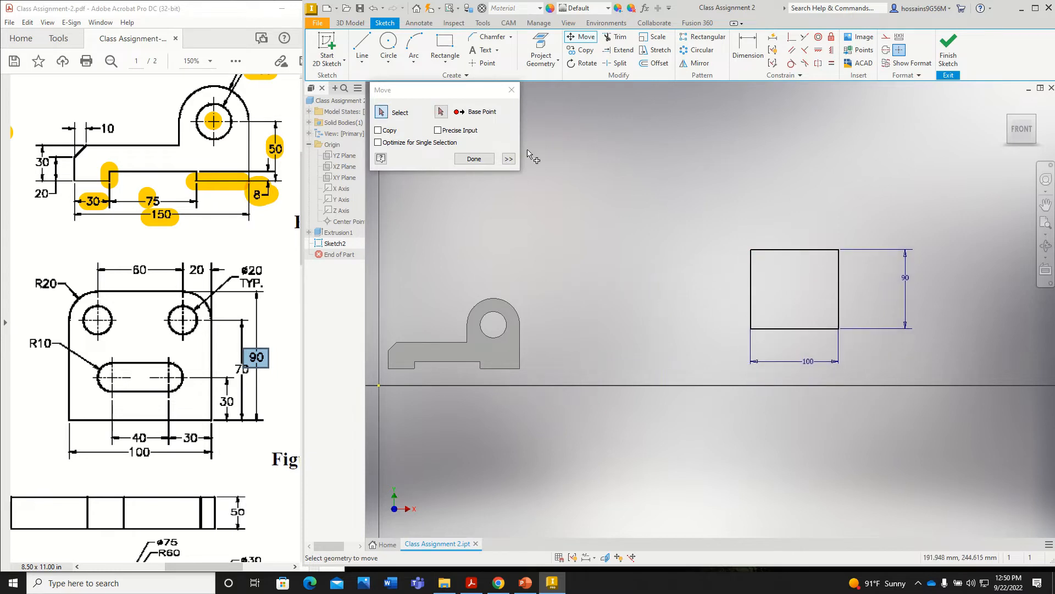
click(474, 158)
mouse_move(641, 315)
middle_down()
mouse_move(513, 306)
mouse_move(432, 343)
middle_up()
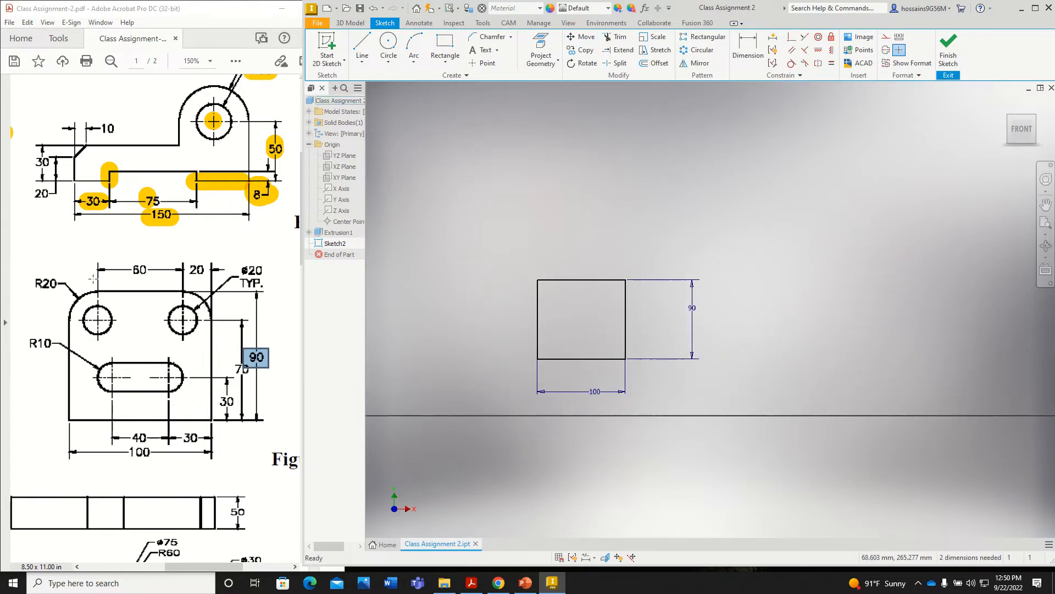
Check the R20 corner in the PDF's Figure 2 and fillet the rectangle's upper-left corner with a 20 mm radius.
click(53, 306)
drag(53, 306, 59, 312)
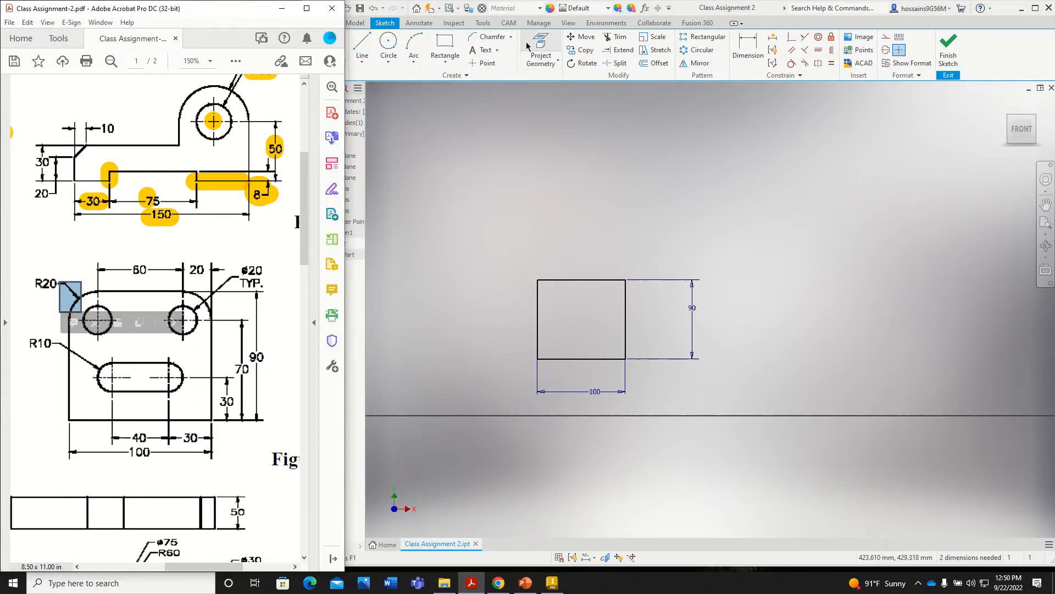
click(510, 40)
click(510, 38)
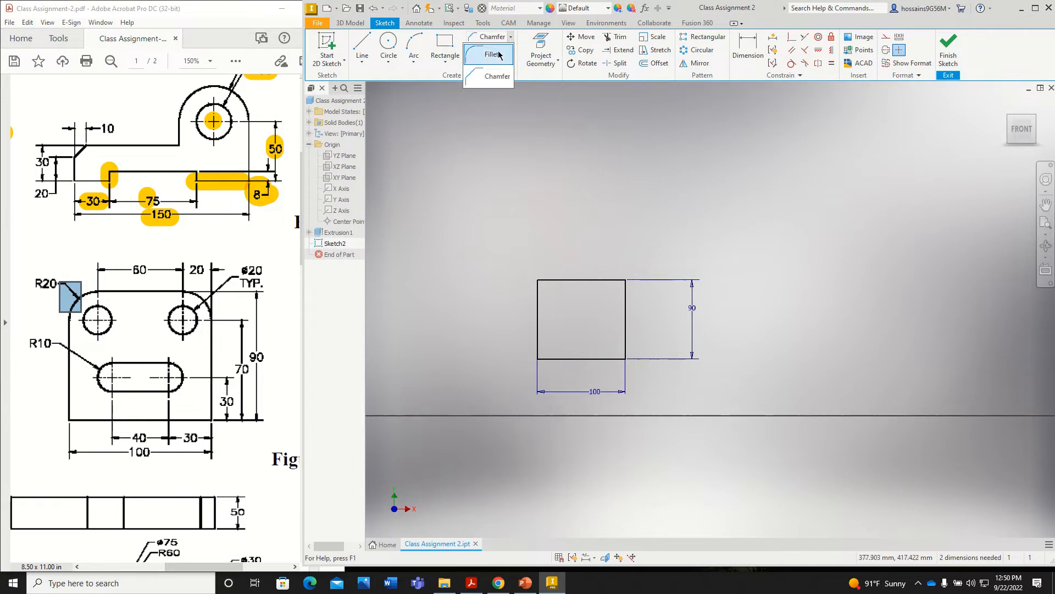
click(498, 55)
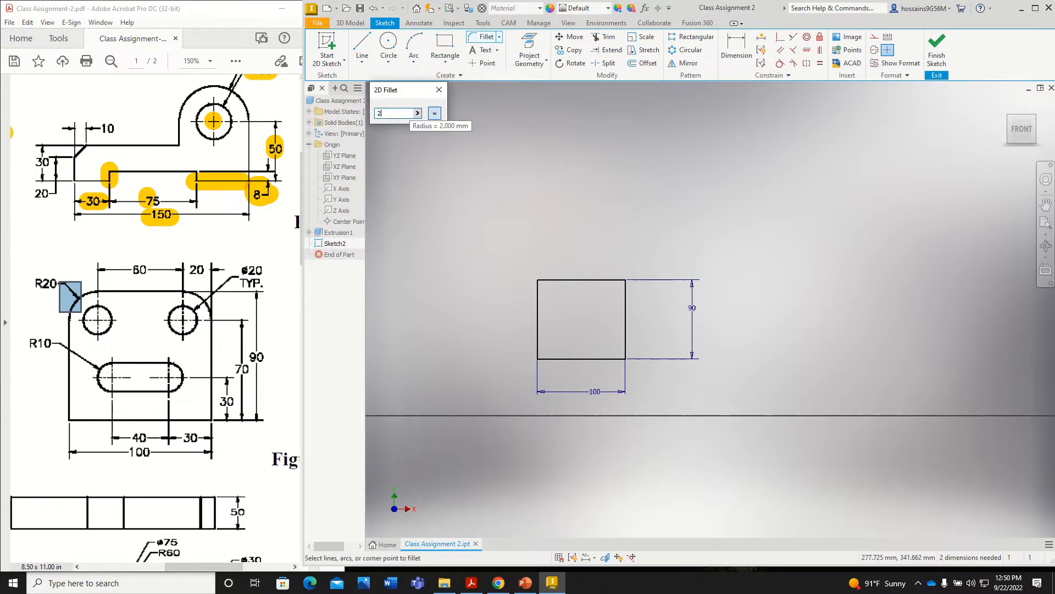
text(20)
scroll(547, 282, down, 4)
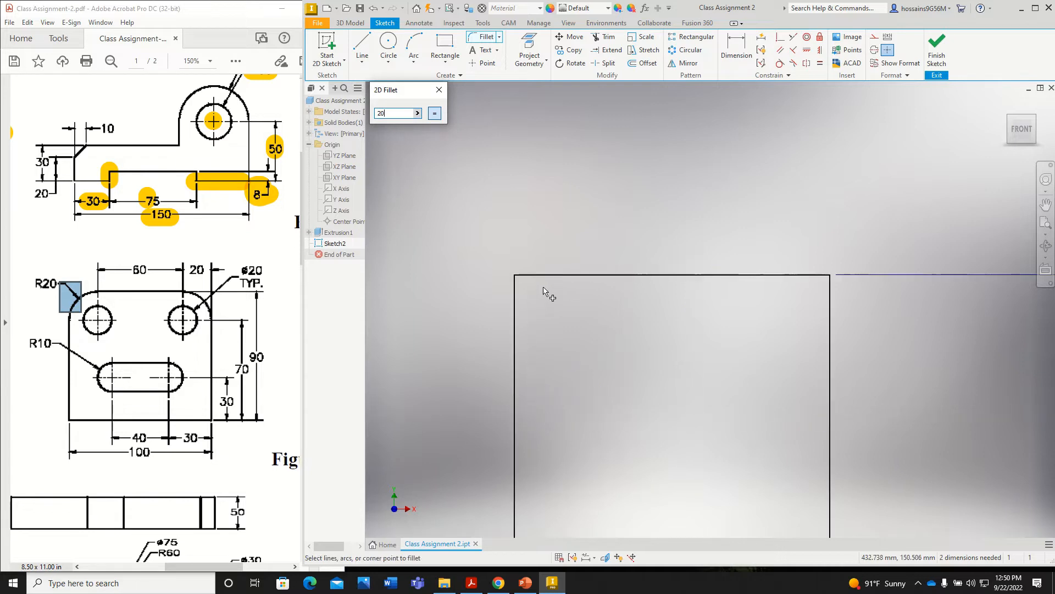
click(538, 280)
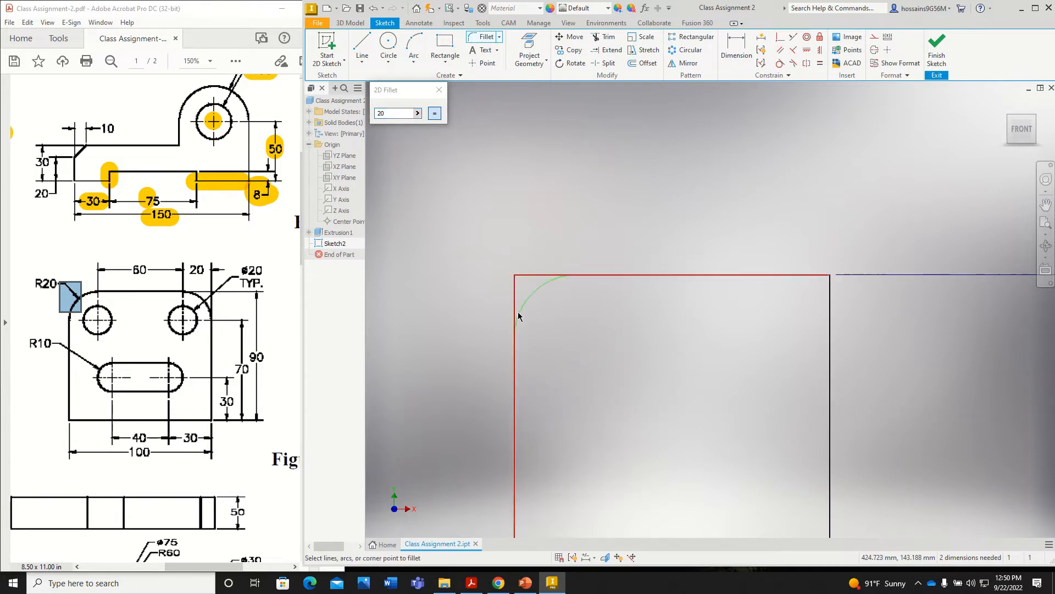
click(517, 322)
Fillet the rectangle's upper-right corner with the same 20 mm radius and finish filleting.
click(737, 277)
click(830, 330)
scroll(621, 272, up, 4)
scroll(641, 295, down, 5)
scroll(639, 296, up, 3)
scroll(641, 302, down, 1)
scroll(640, 302, down, 3)
scroll(641, 300, up, 2)
middle_drag(640, 298, 655, 198)
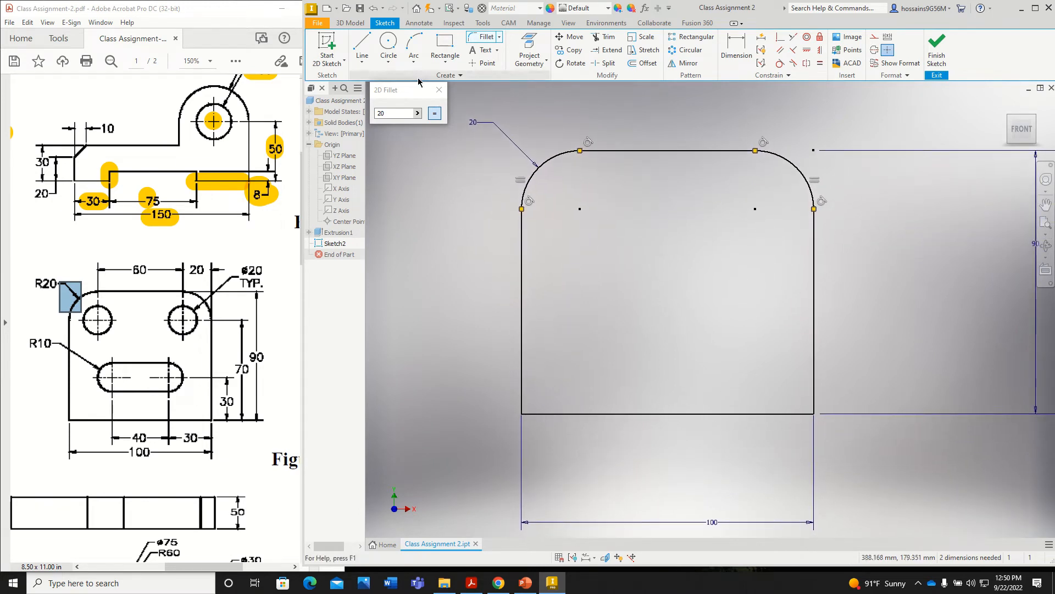
click(440, 90)
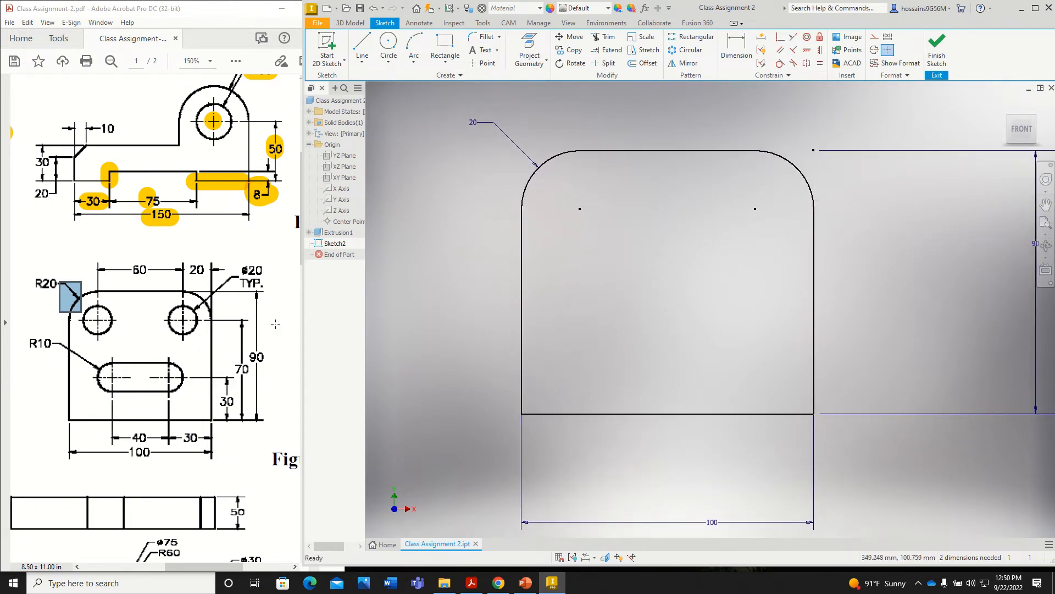
Check the hole size in the PDF's Figure 2 and sketch a circle about 24 mm in diameter centred on the upper-left fillet's centre.
click(388, 45)
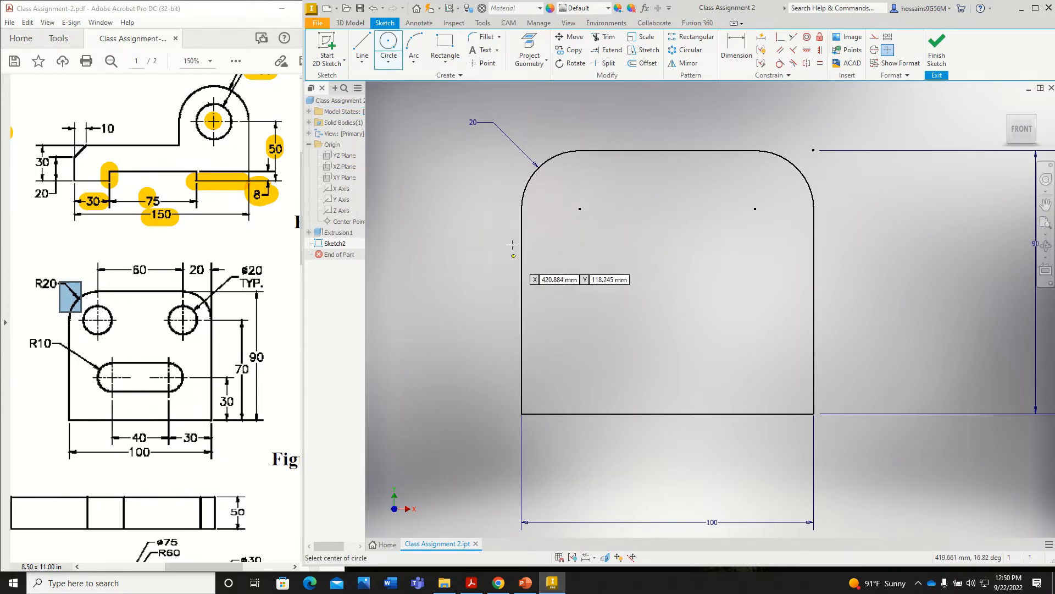
click(580, 208)
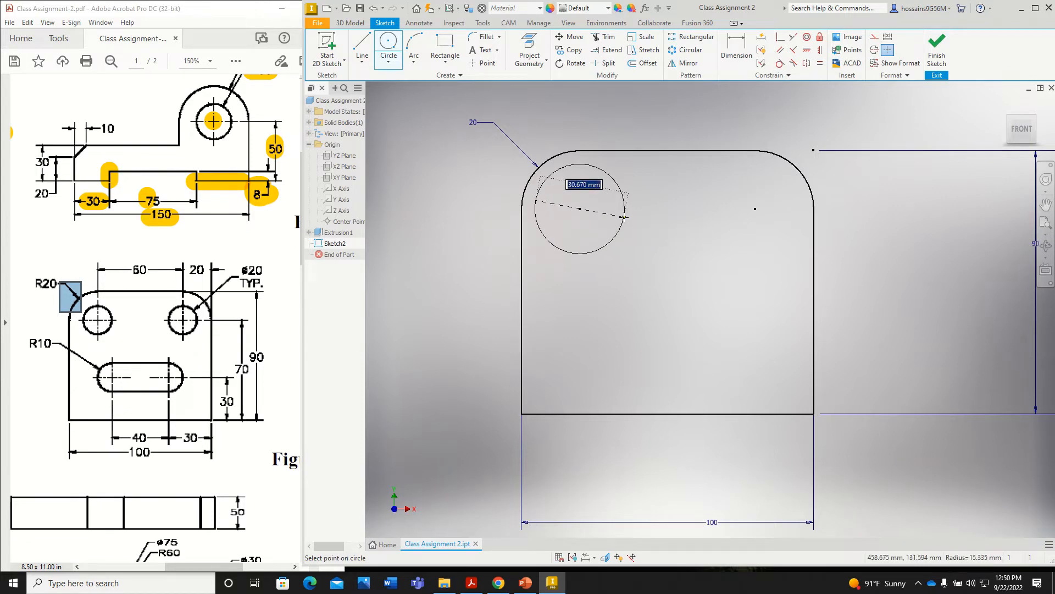
drag(241, 267, 266, 275)
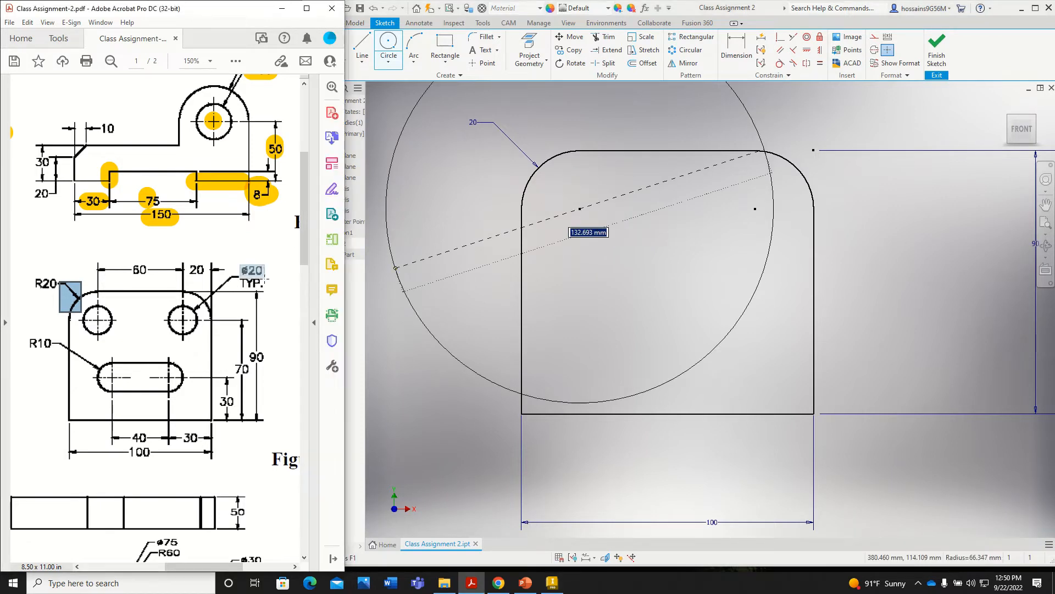
click(589, 243)
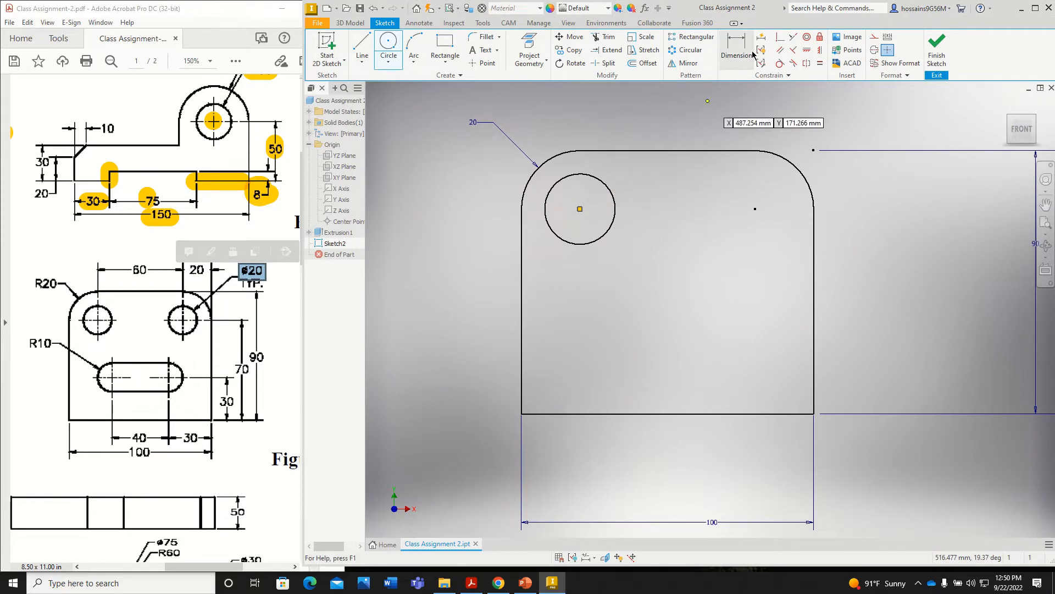
Dimension the upper-left circle's diameter to 20 mm.
click(722, 56)
click(610, 189)
click(550, 124)
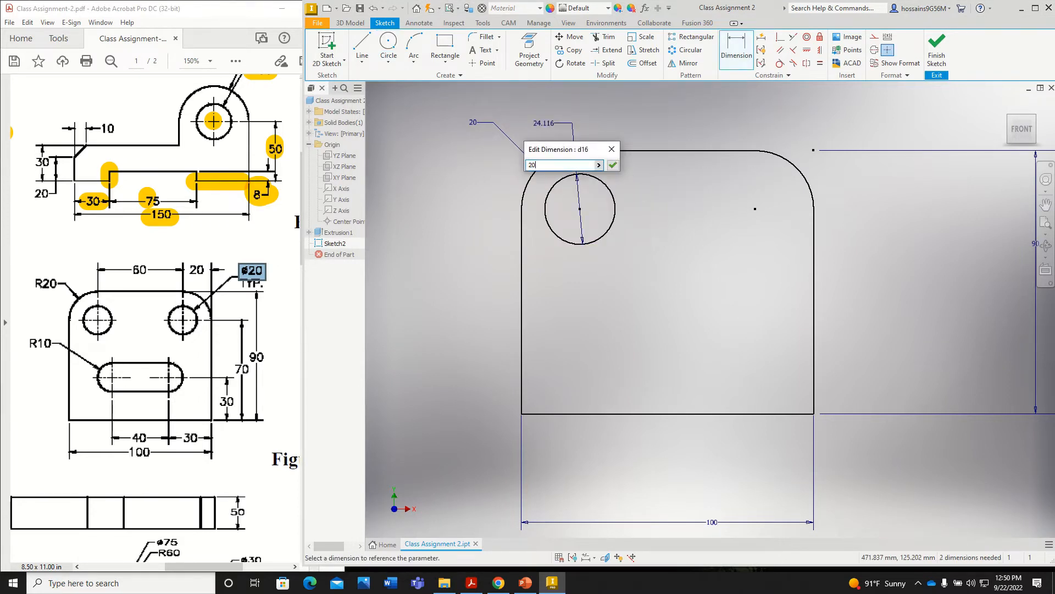
text(20)
key(Return)
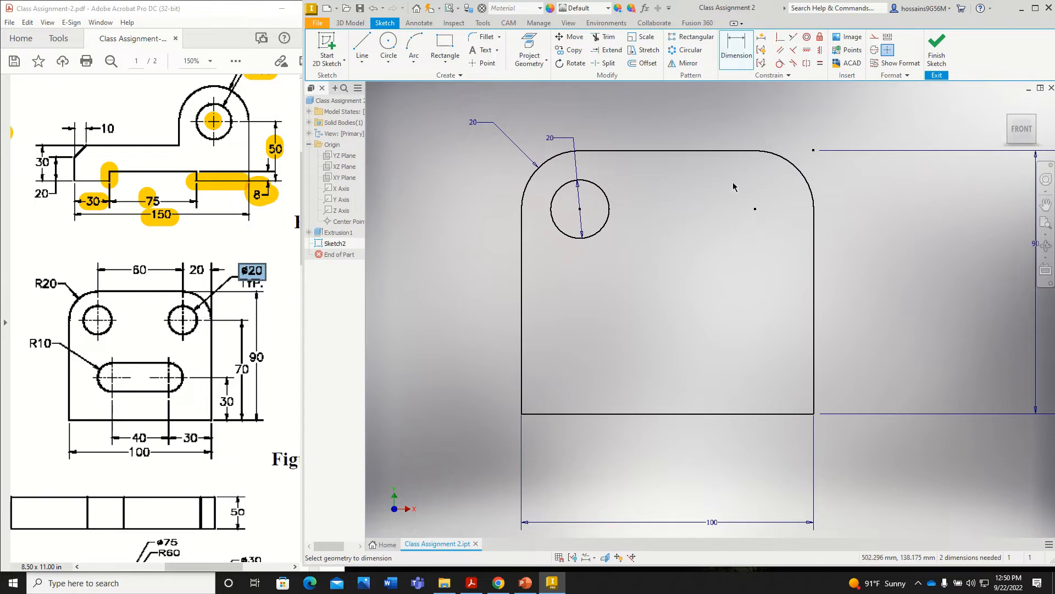
Sketch a second circle, 20 mm in diameter, centred on the upper-right fillet's centre point.
key(c)
click(756, 209)
text(20)
key(Return)
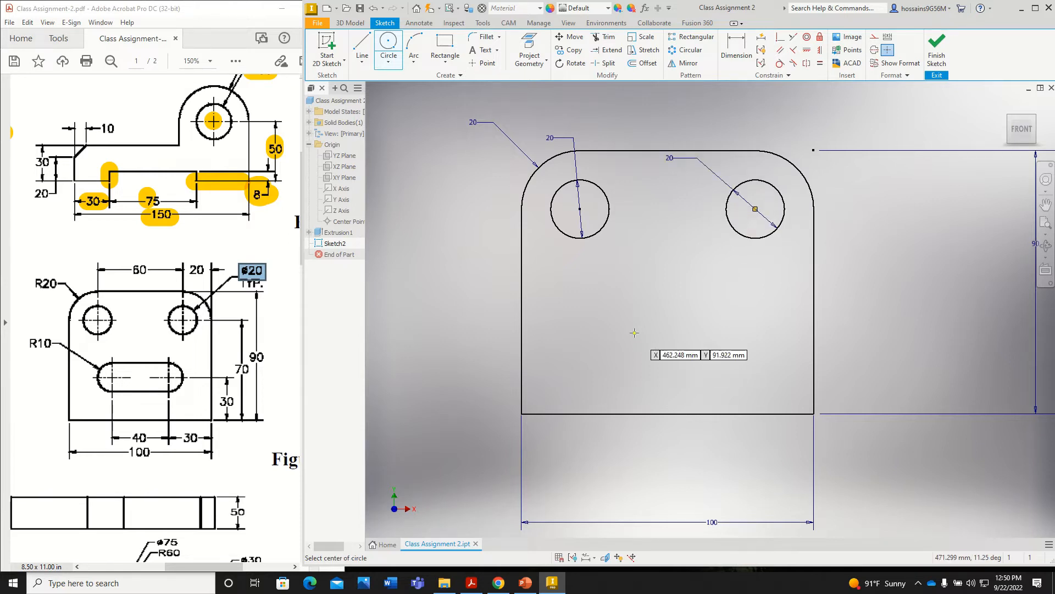
Check the slot in the PDF and sketch a horizontal center-to-center slot about 72 mm between centres in the plate's lower part.
mouse_move(83, 356)
mouse_down()
mouse_move(175, 413)
mouse_move(197, 400)
mouse_up()
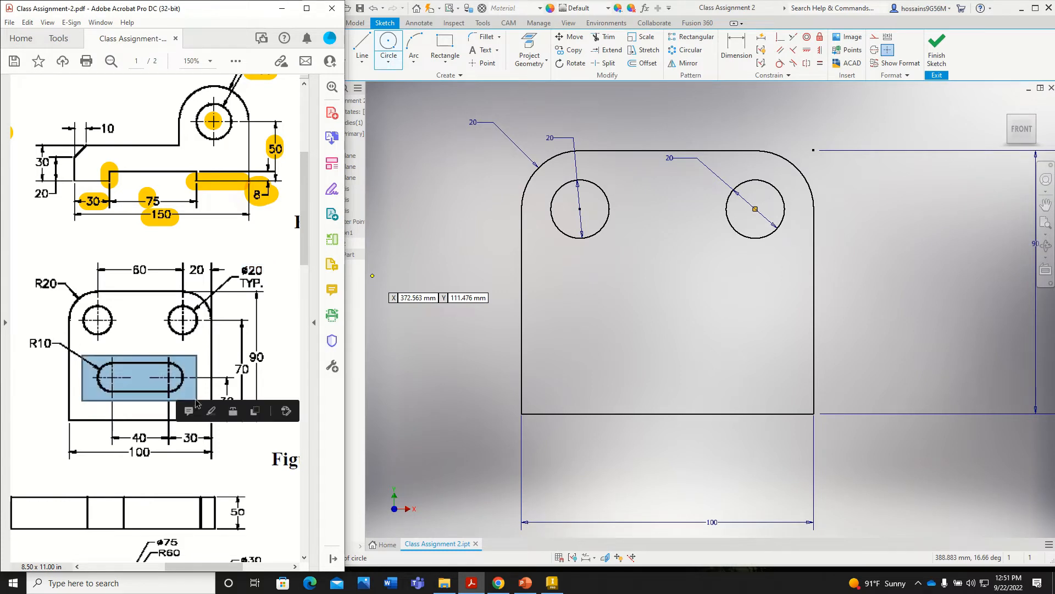
click(440, 62)
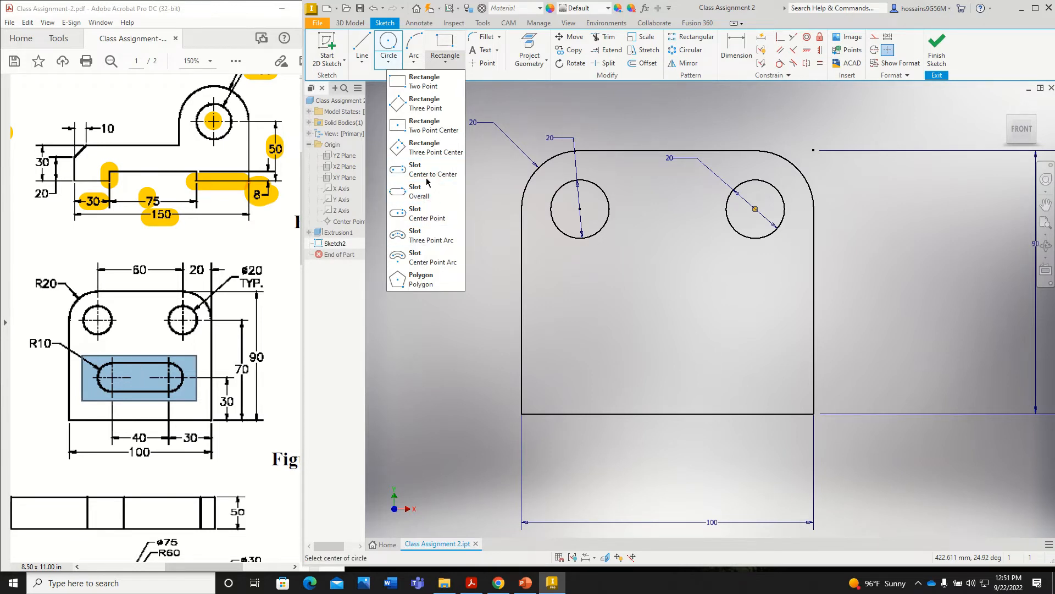
click(451, 66)
click(452, 67)
click(433, 174)
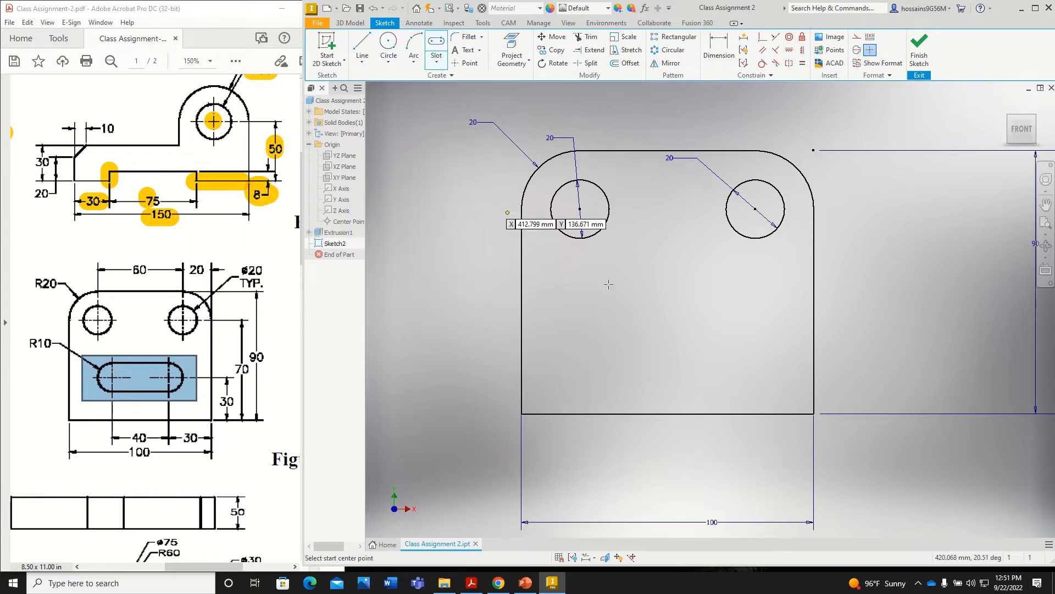
click(553, 350)
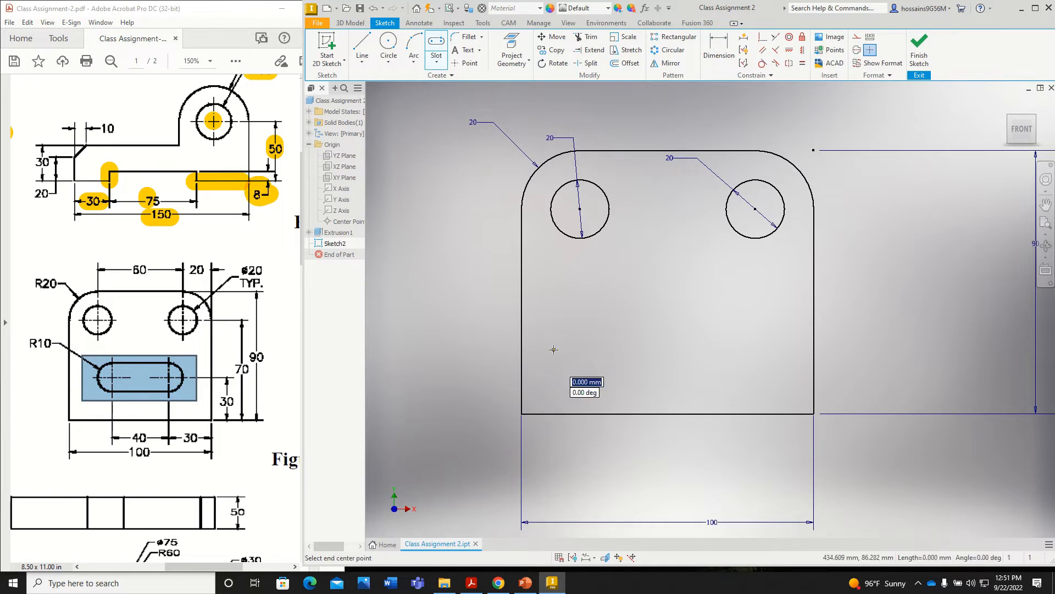
click(764, 349)
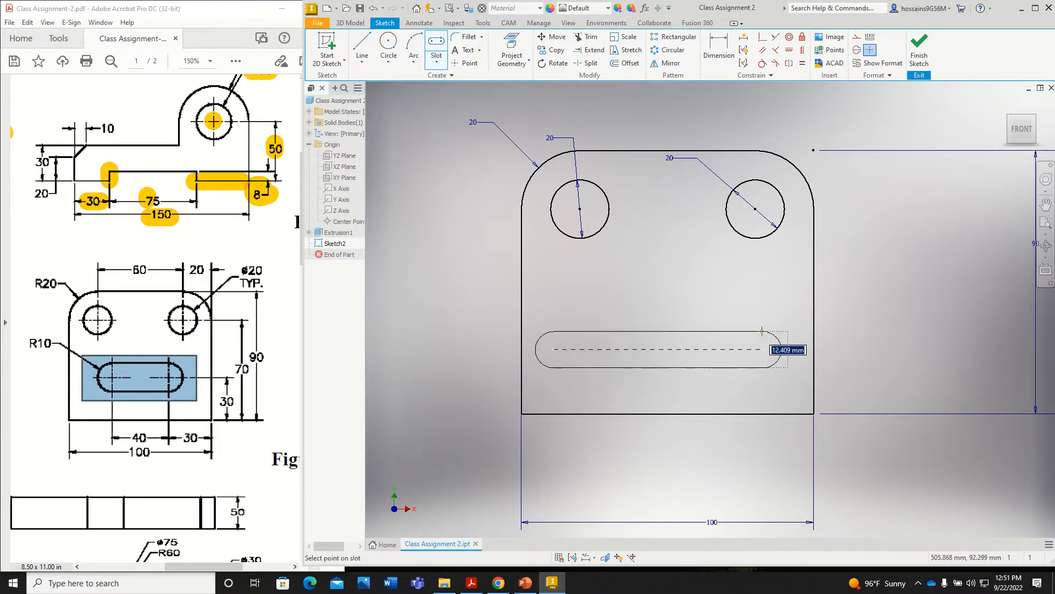
click(763, 327)
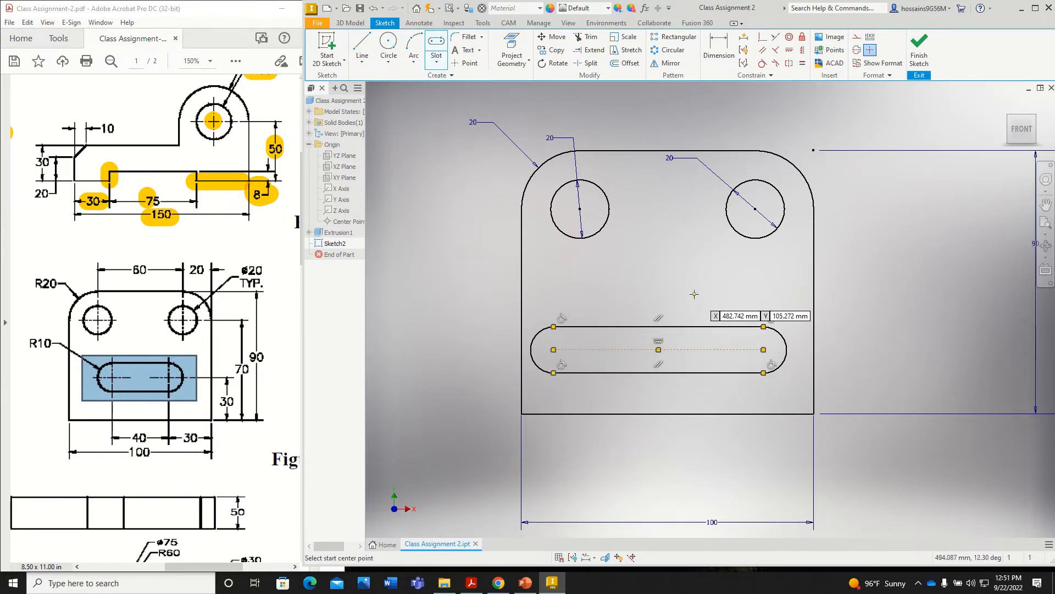
Dimension the straight lower edge of the slot to 40 mm.
click(720, 56)
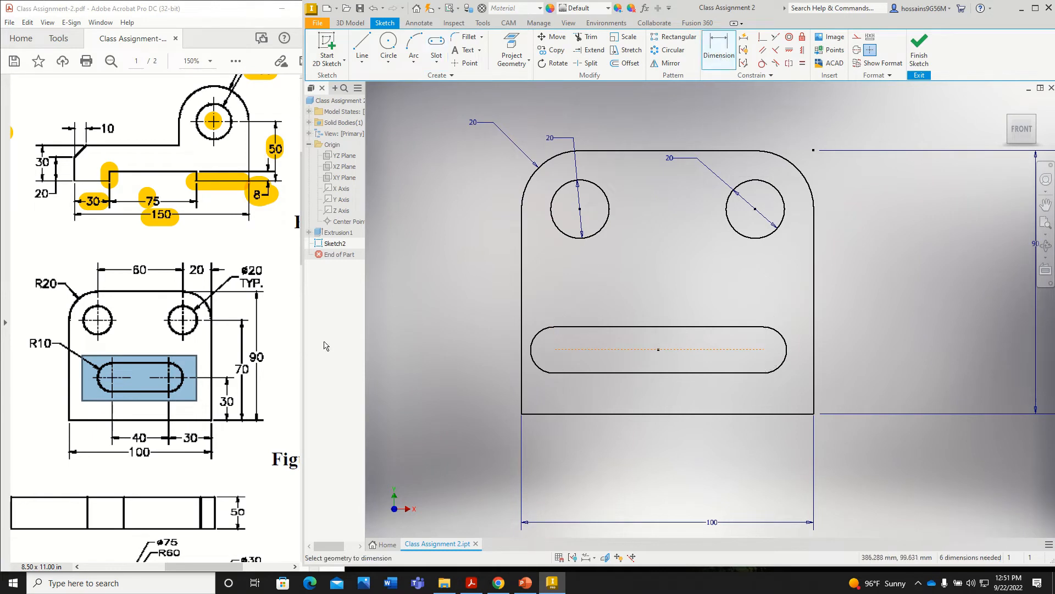
click(648, 373)
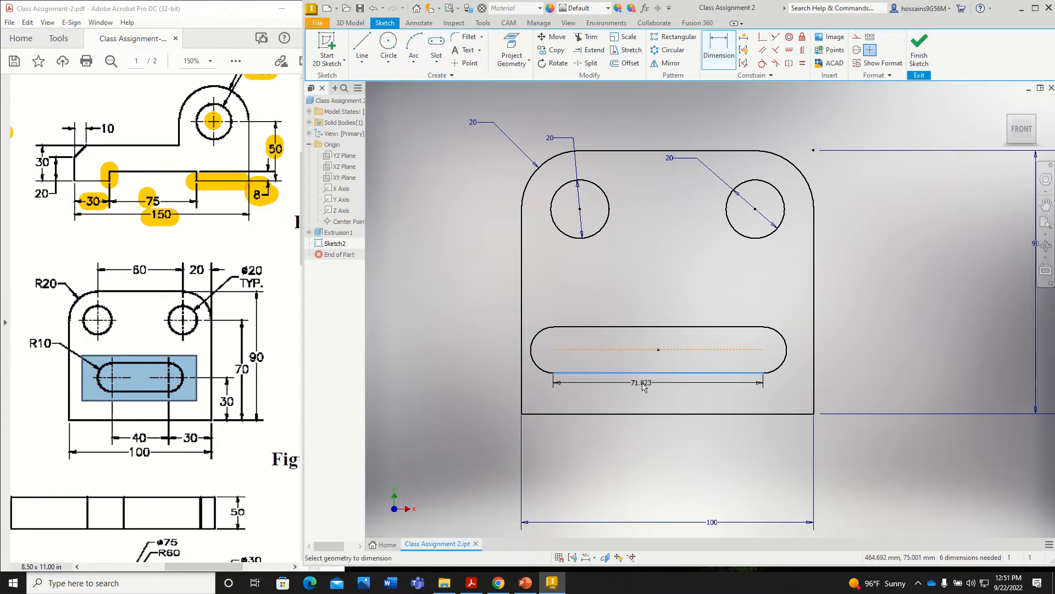
click(644, 384)
text(40)
key(Return)
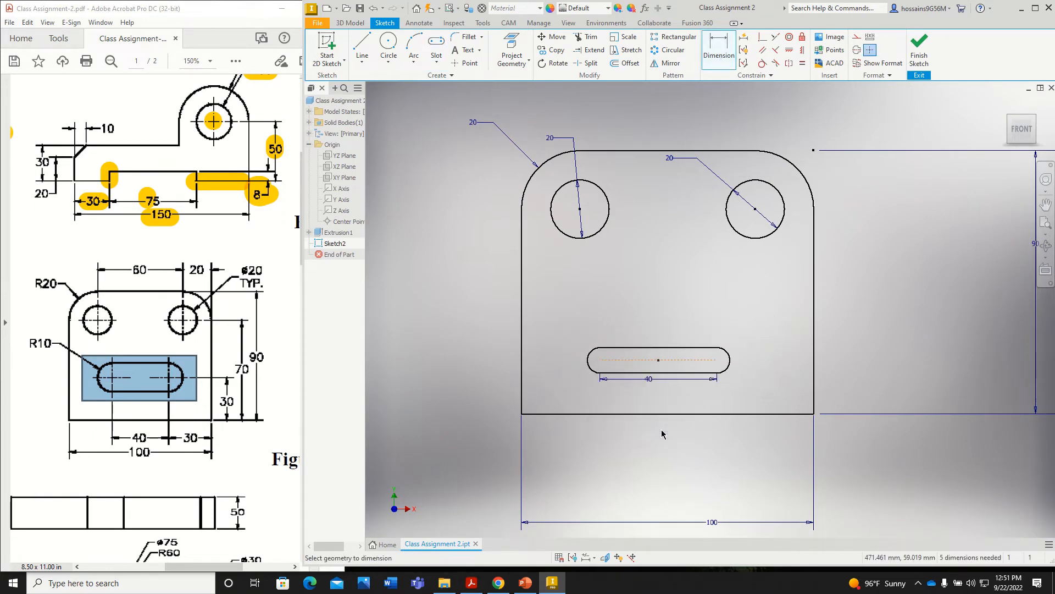
Check the slot's 40 and R10 callouts in the PDF's Figure 2 and dimension its left end arc to a 10 mm radius.
click(140, 437)
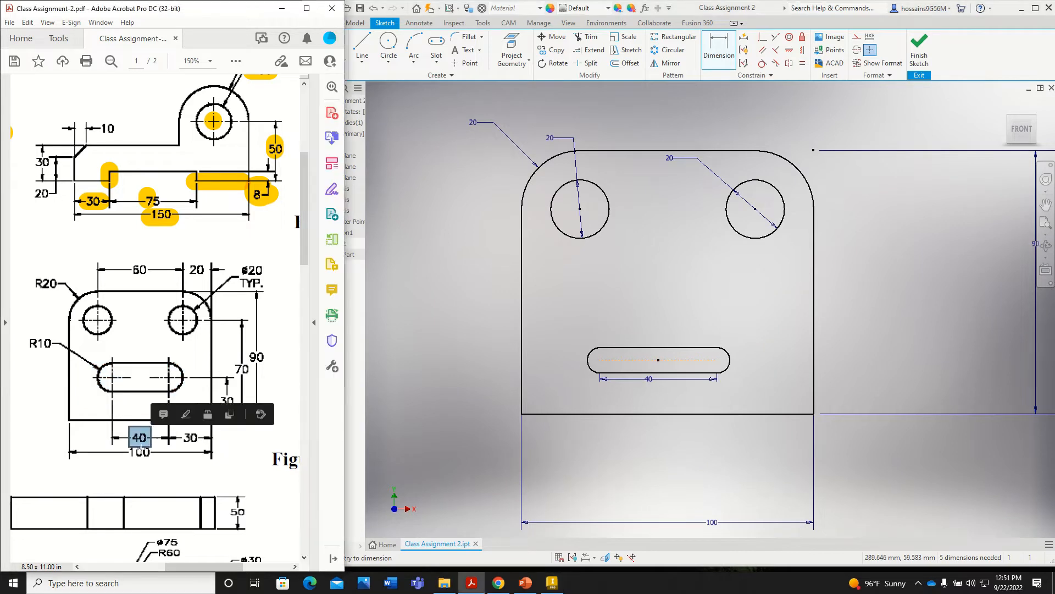
click(29, 343)
click(70, 438)
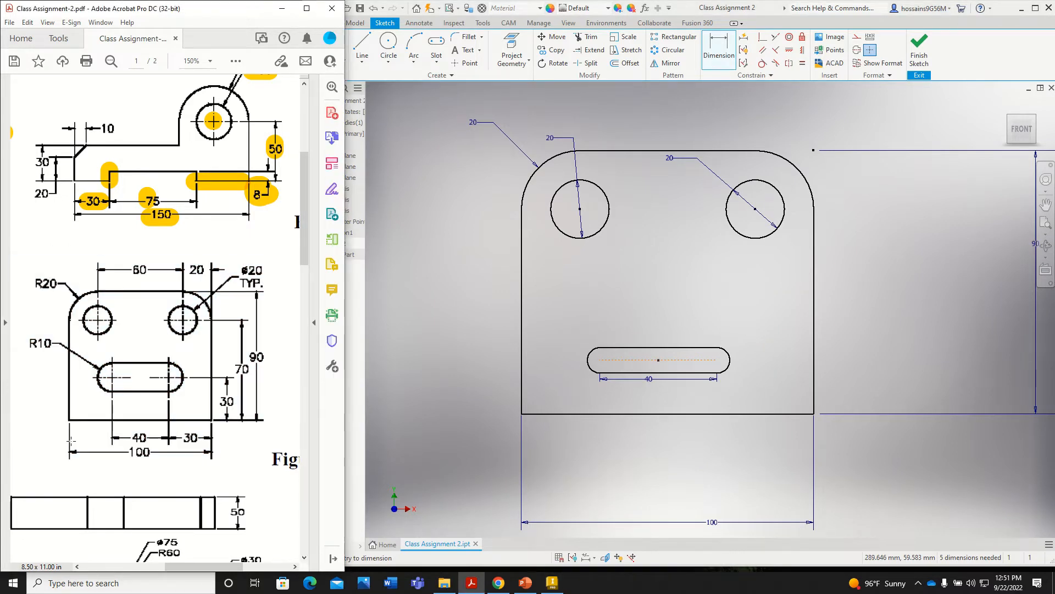
click(31, 342)
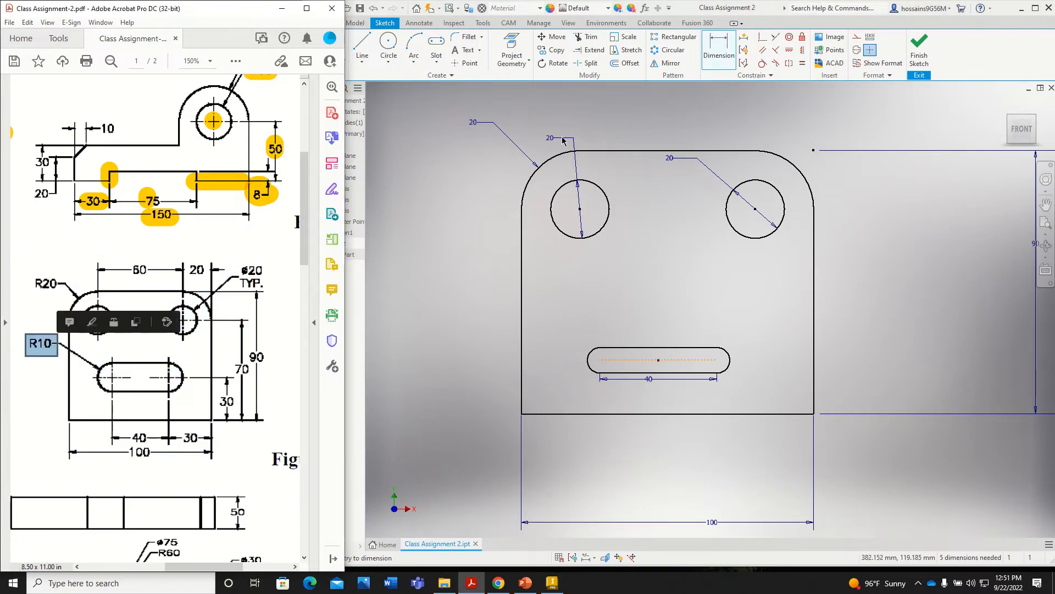
click(704, 166)
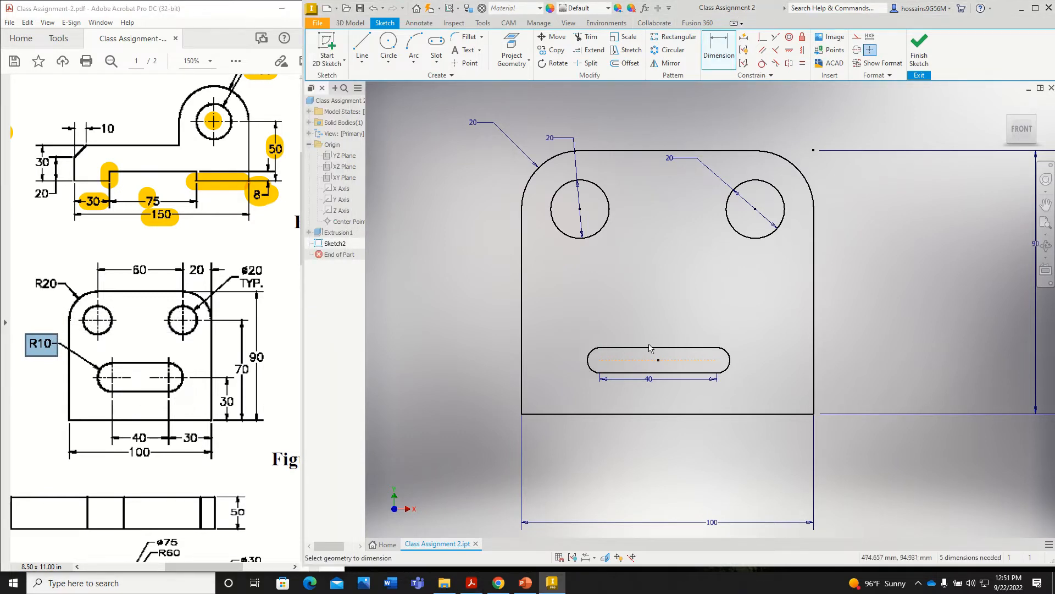
click(593, 351)
click(571, 335)
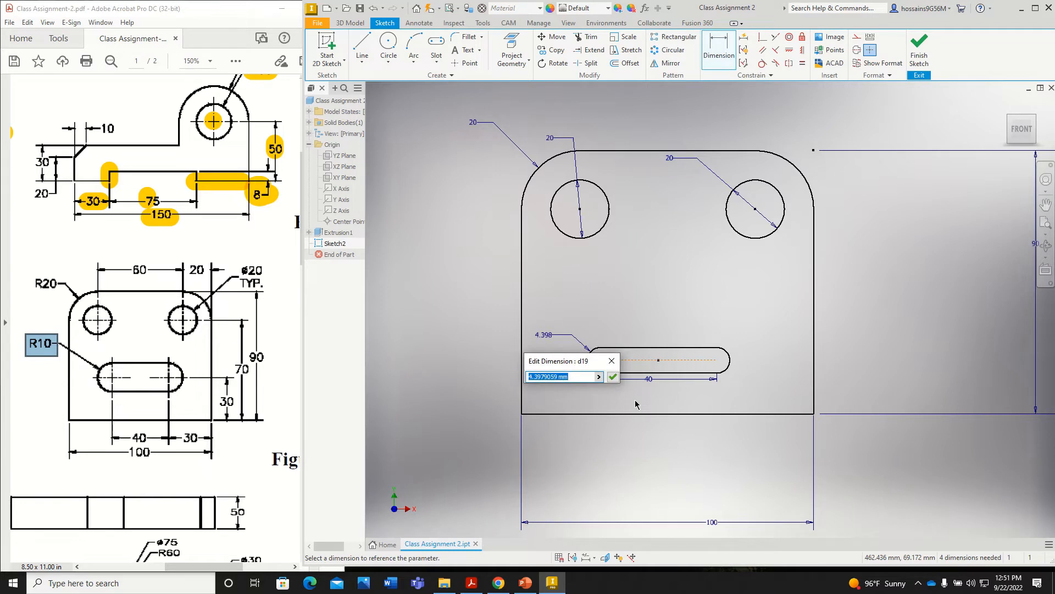
key(Return)
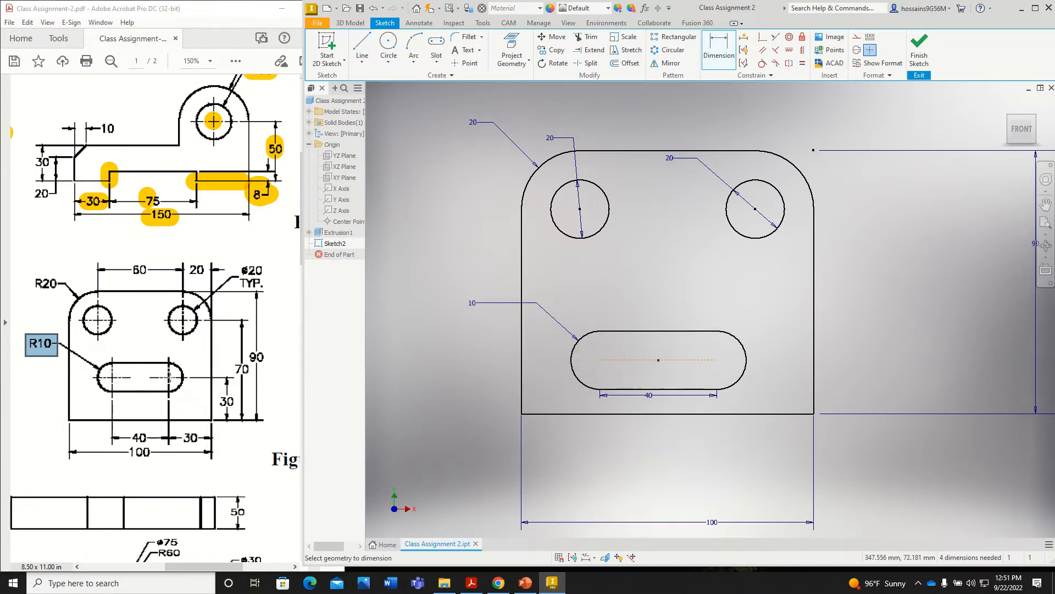
Check the slot's height in the PDF and dimension its right arc centre 30 mm above the plate's bottom edge.
click(245, 395)
click(230, 401)
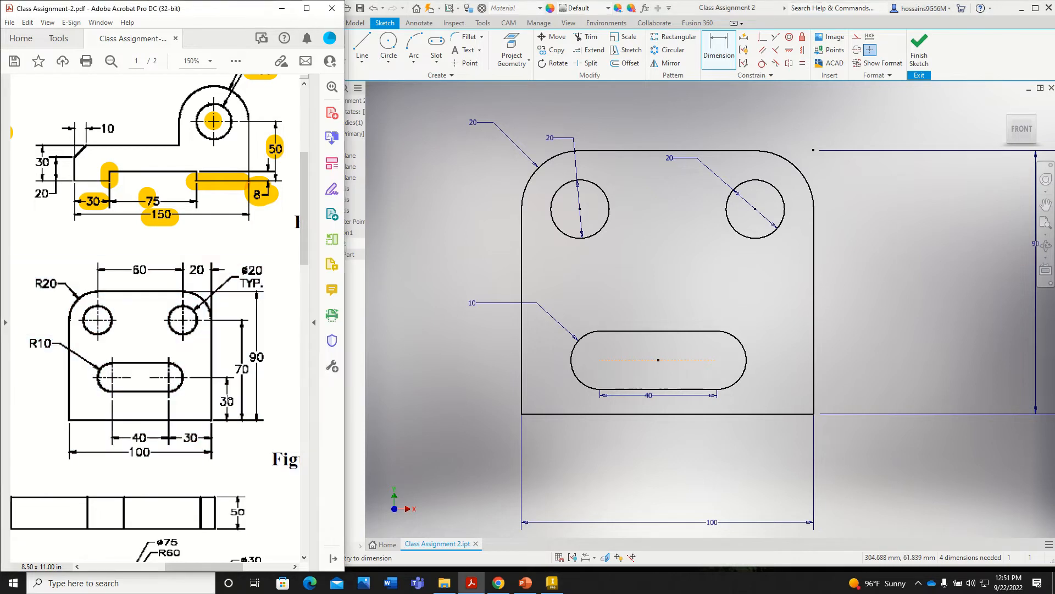
double_click(230, 402)
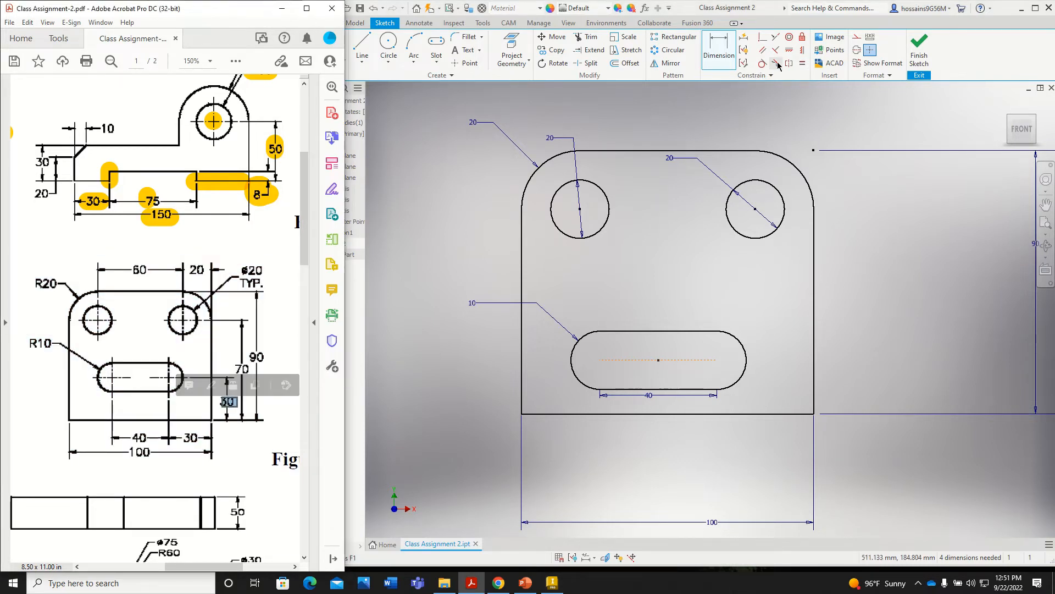
click(763, 354)
click(747, 367)
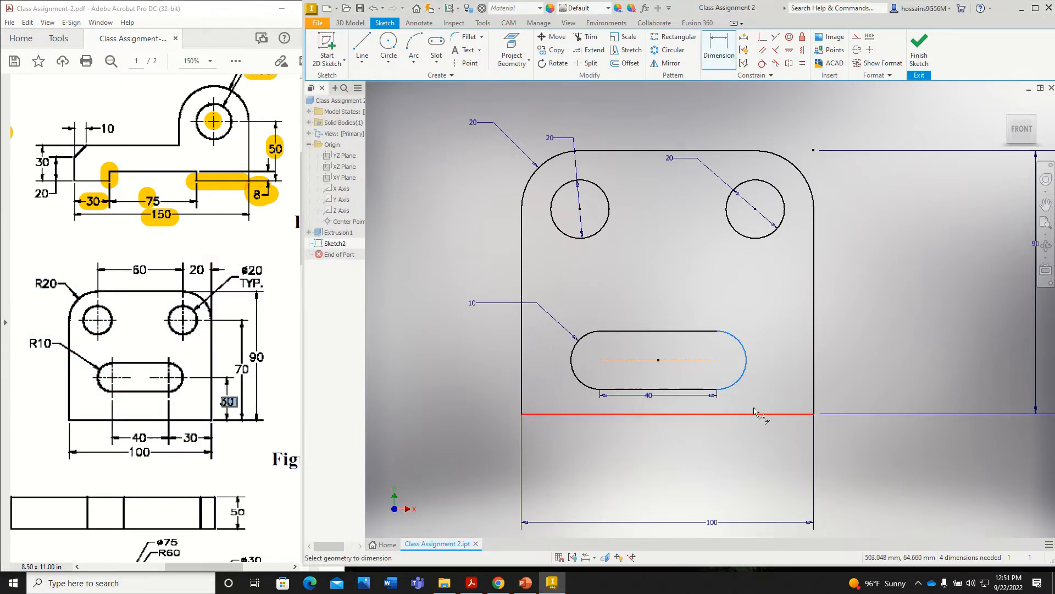
click(744, 417)
click(780, 383)
key(Return)
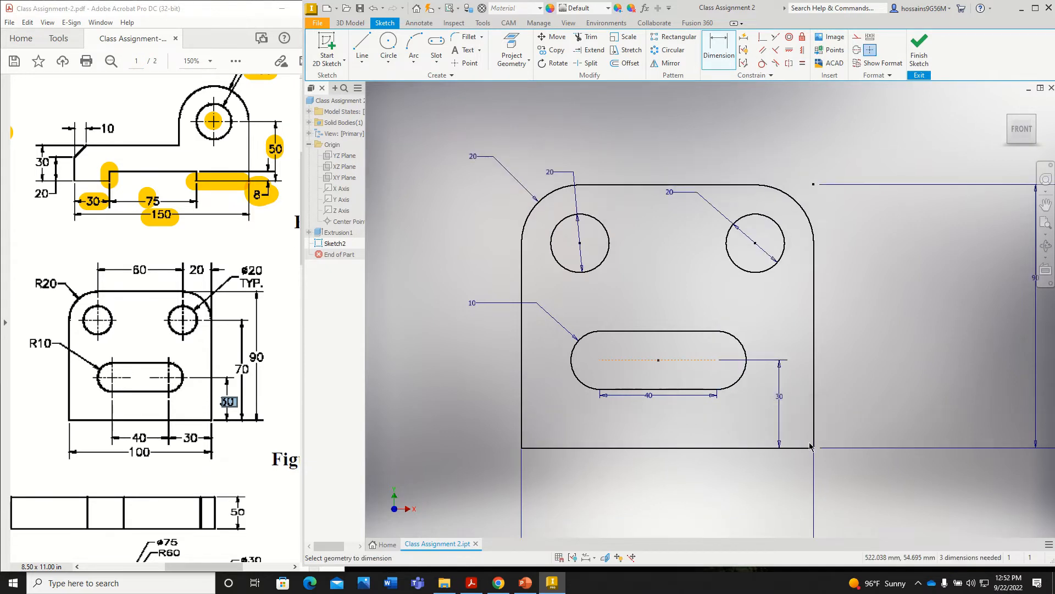
Dimension the horizontal distance from the slot's right arc centre to the plate's right edge as 30 mm.
click(815, 368)
click(740, 379)
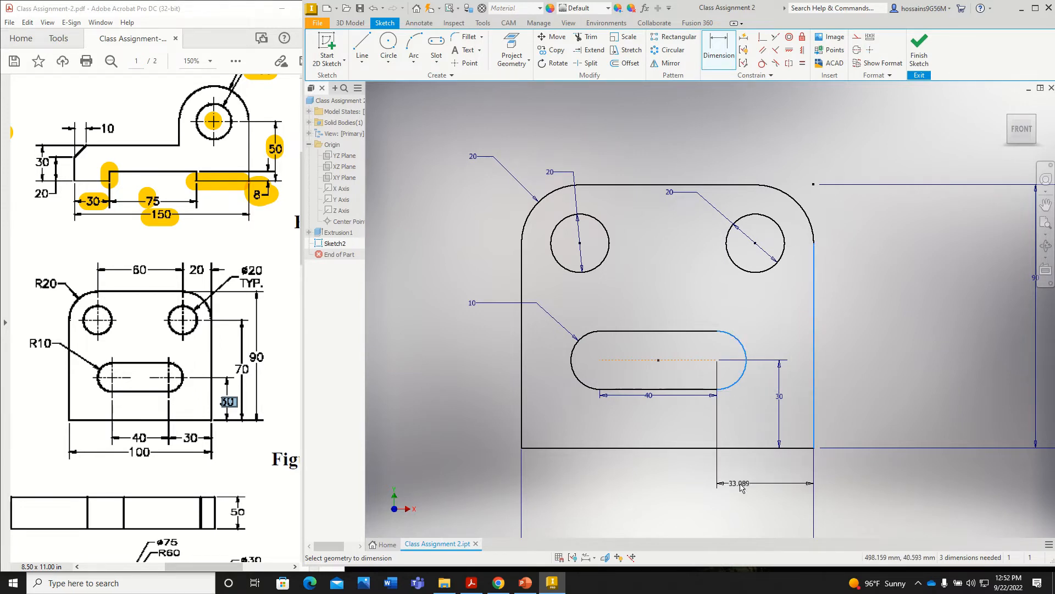
click(814, 483)
text(30)
key(Return)
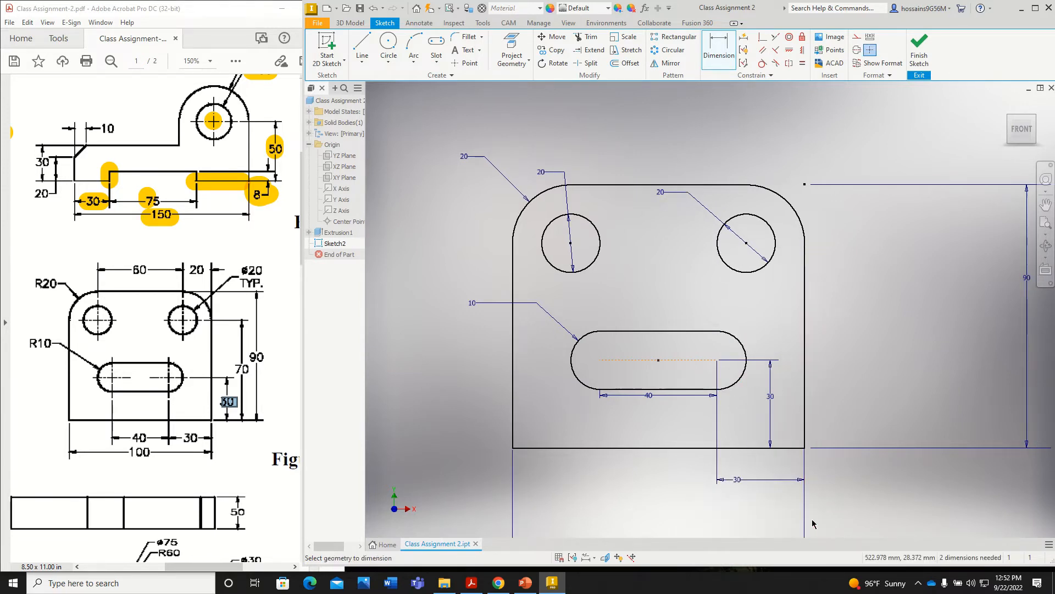
Finish the sketch and extrude the plate profile, leaving the two holes and the slot open, by 50 mm.
click(919, 55)
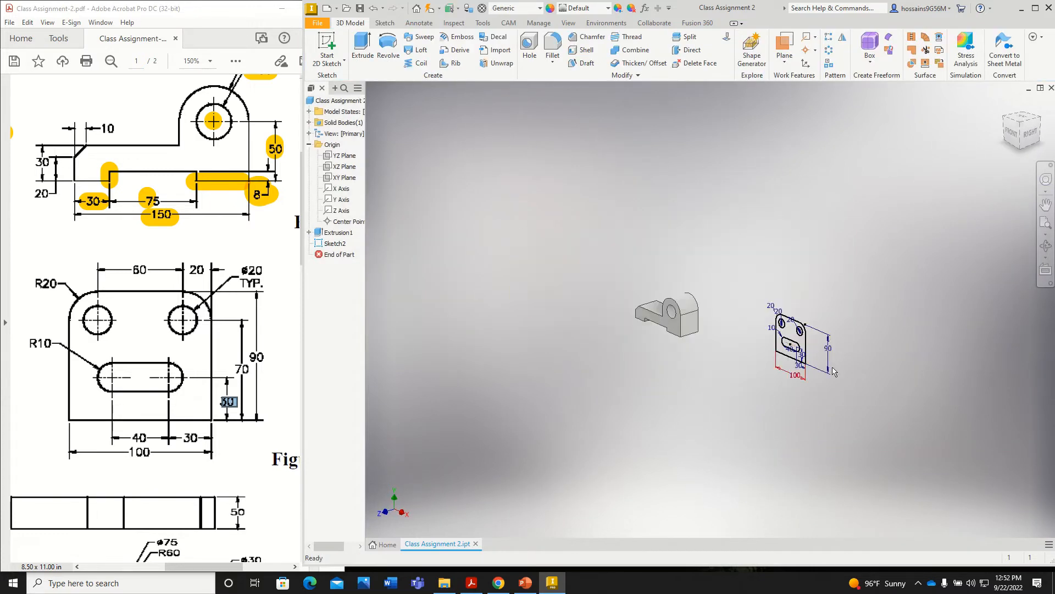
click(362, 47)
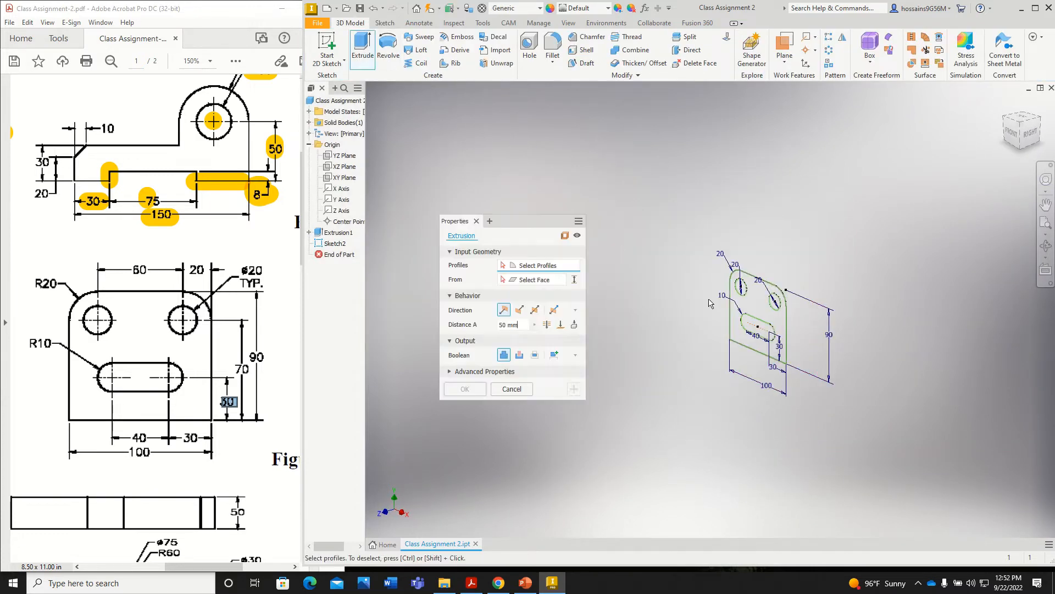
click(761, 291)
scroll(759, 300, up, 3)
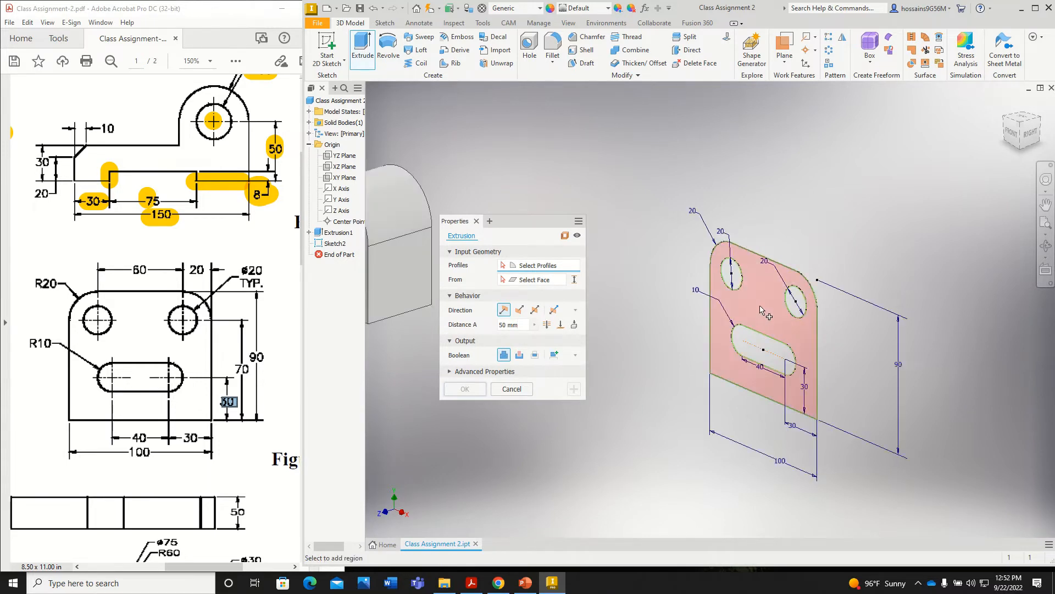
click(761, 300)
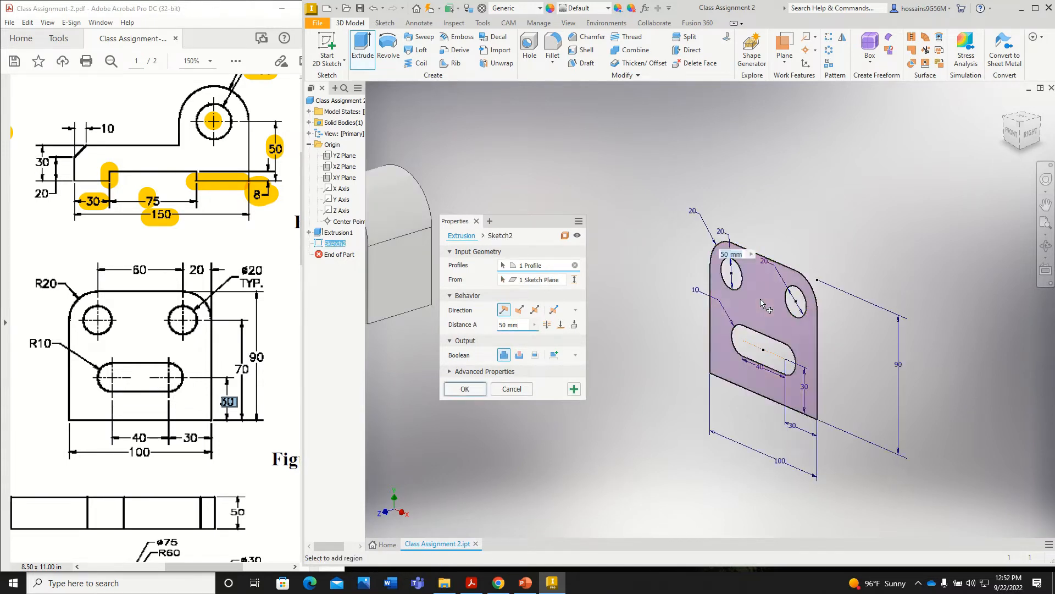
click(464, 390)
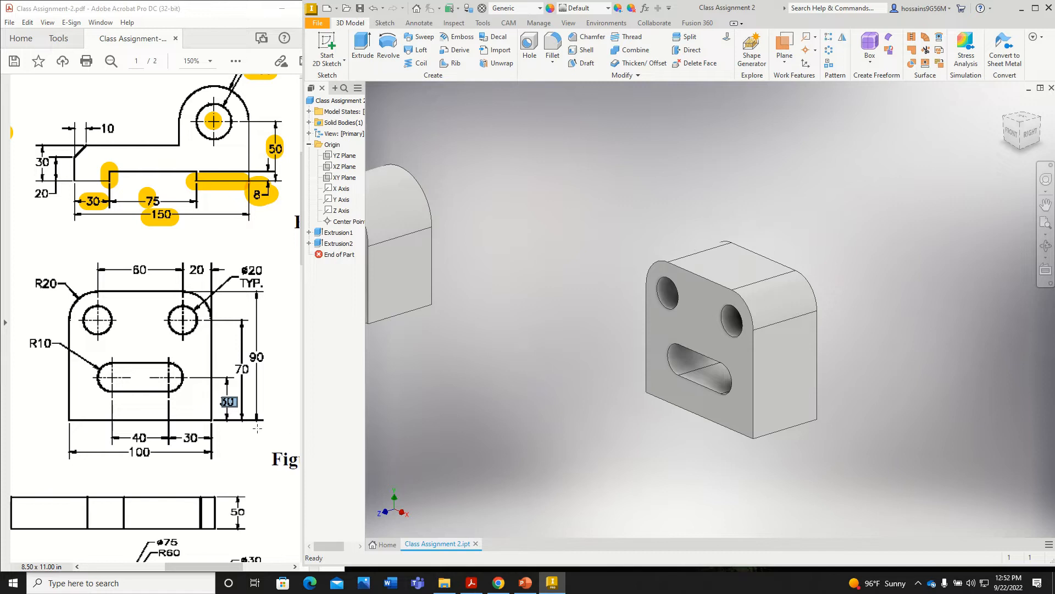
Show the flange drawing with the 200 mm hole spacing in the PDF and collapse the model's Origin folder.
scroll(258, 428, down, 8)
mouse_move(205, 567)
mouse_down()
mouse_move(145, 563)
mouse_move(199, 556)
mouse_up()
click(382, 72)
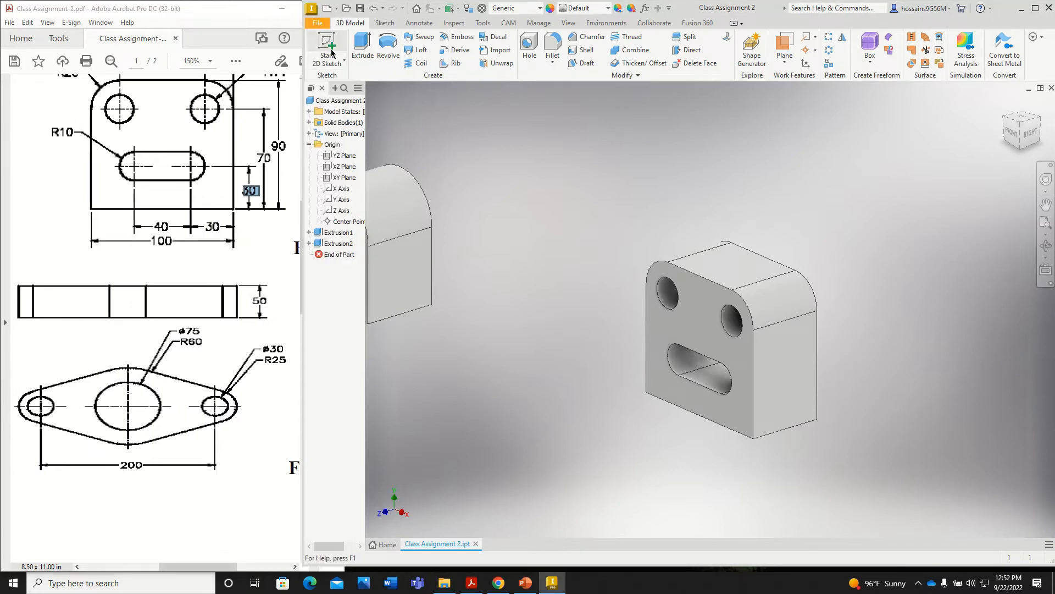
click(309, 145)
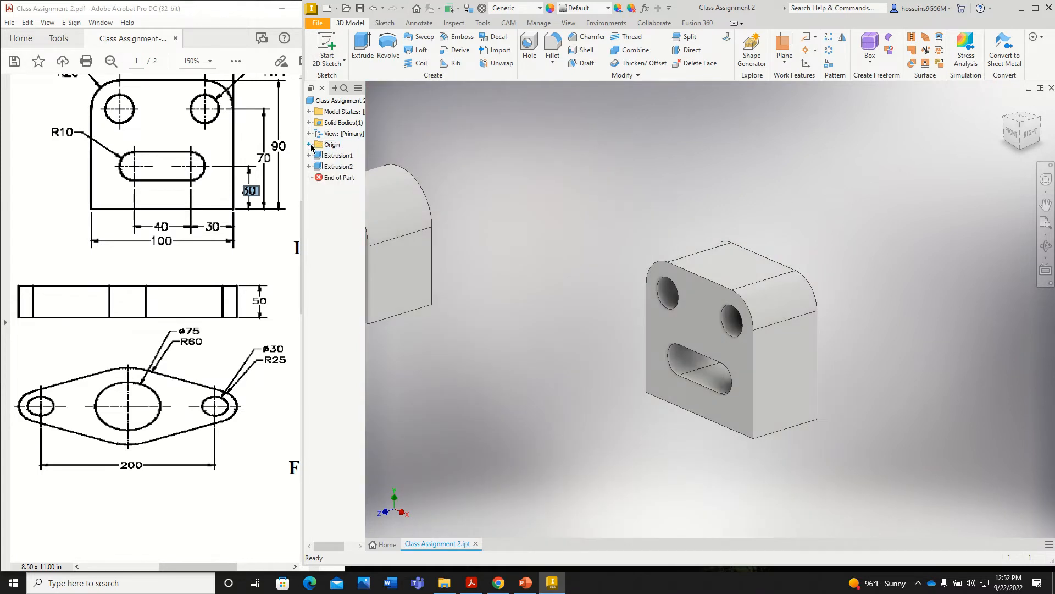
Start a new sketch on the model's XY plane for the flange profile.
click(310, 145)
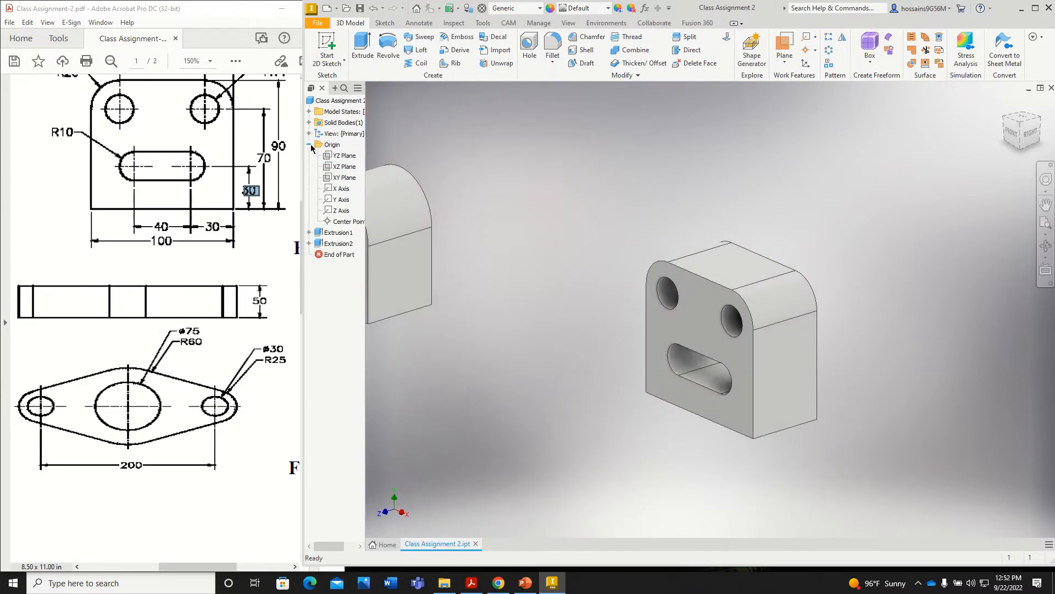
click(344, 179)
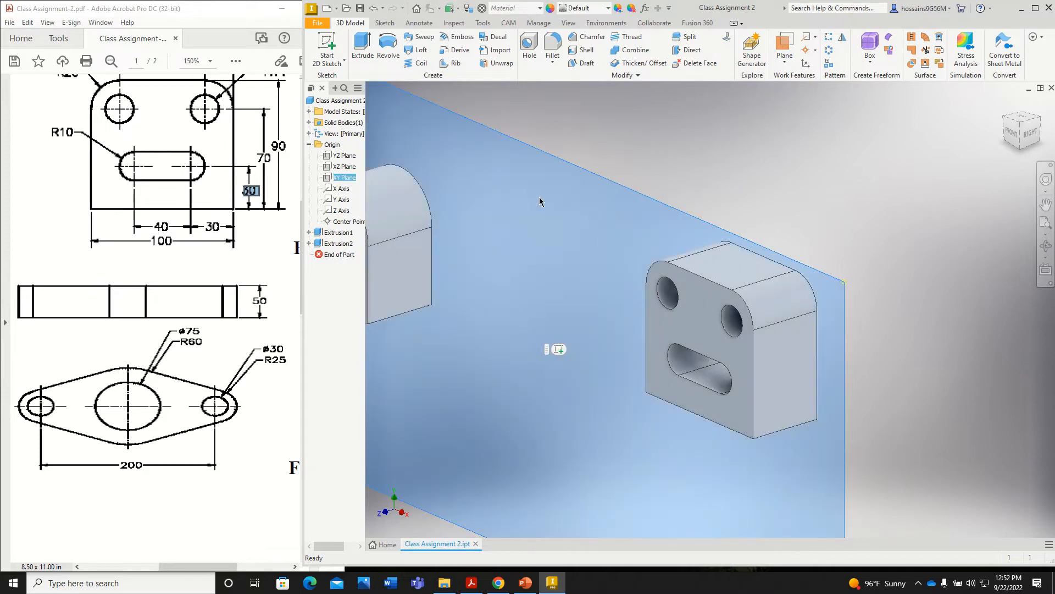
click(334, 43)
scroll(592, 318, down, 6)
scroll(786, 292, up, 6)
scroll(625, 299, up, 2)
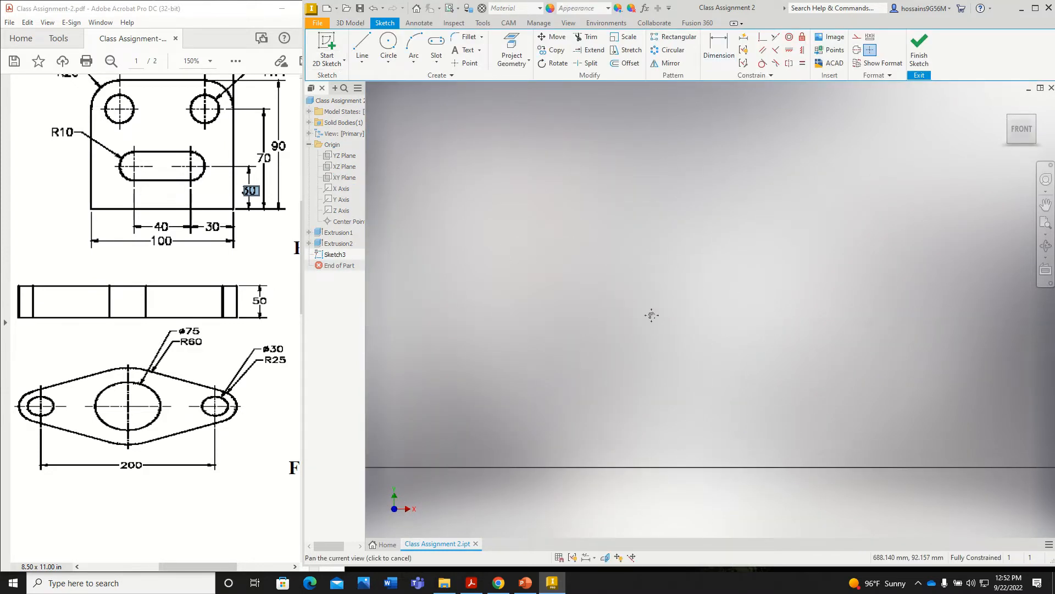
scroll(654, 321, down, 4)
scroll(652, 322, up, 1)
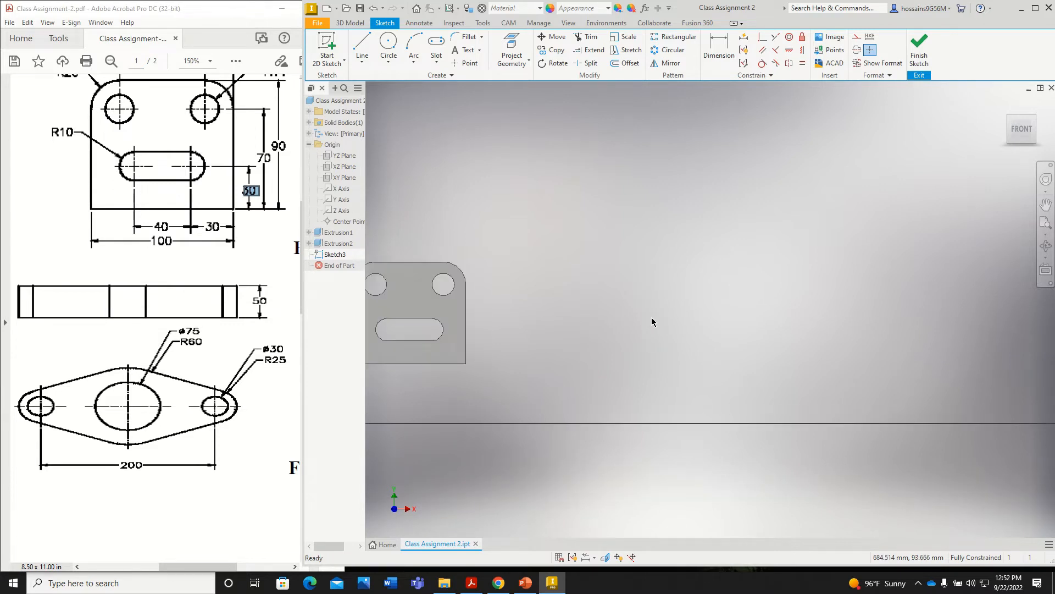
Sketch a horizontal centre line about 262 mm long in the empty area beyond the plate's right side.
click(362, 49)
click(603, 321)
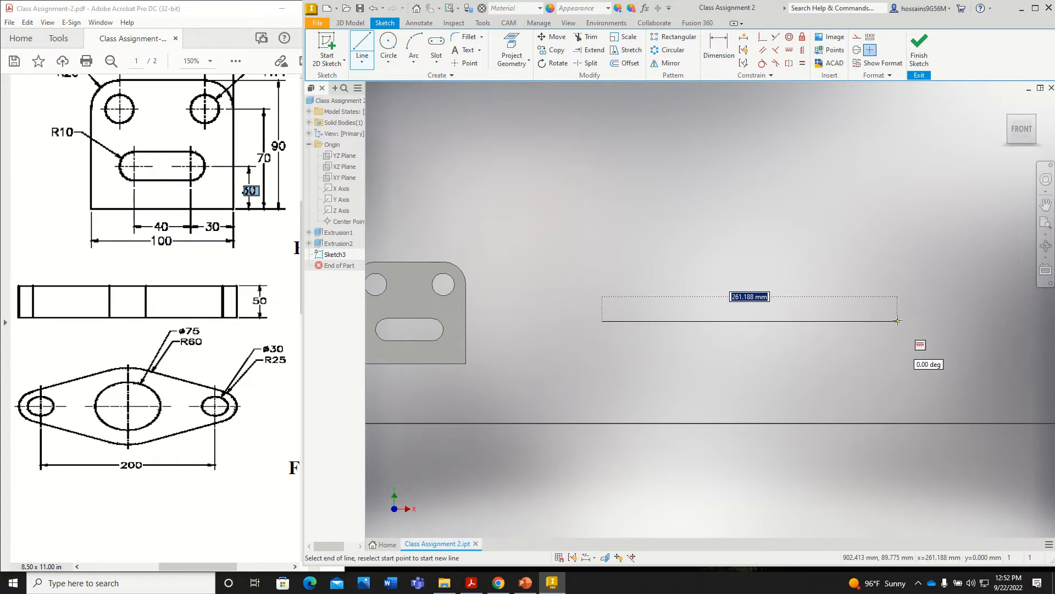
click(899, 321)
Check the flange's hole spacing in the PDF and dimension the horizontal line's length as 200 mm.
drag(106, 464, 148, 465)
click(719, 50)
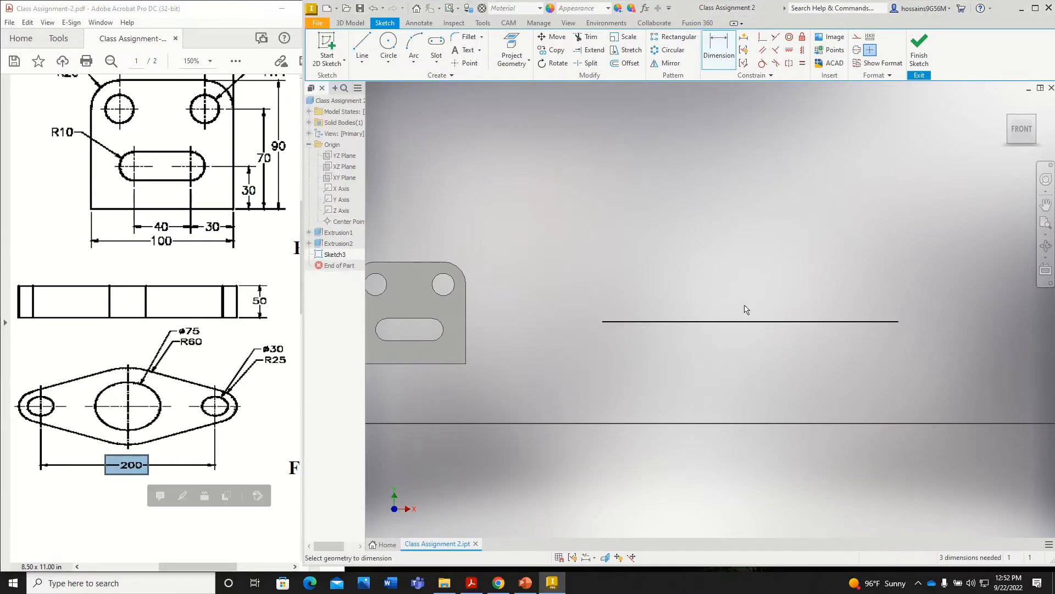
click(728, 321)
click(728, 344)
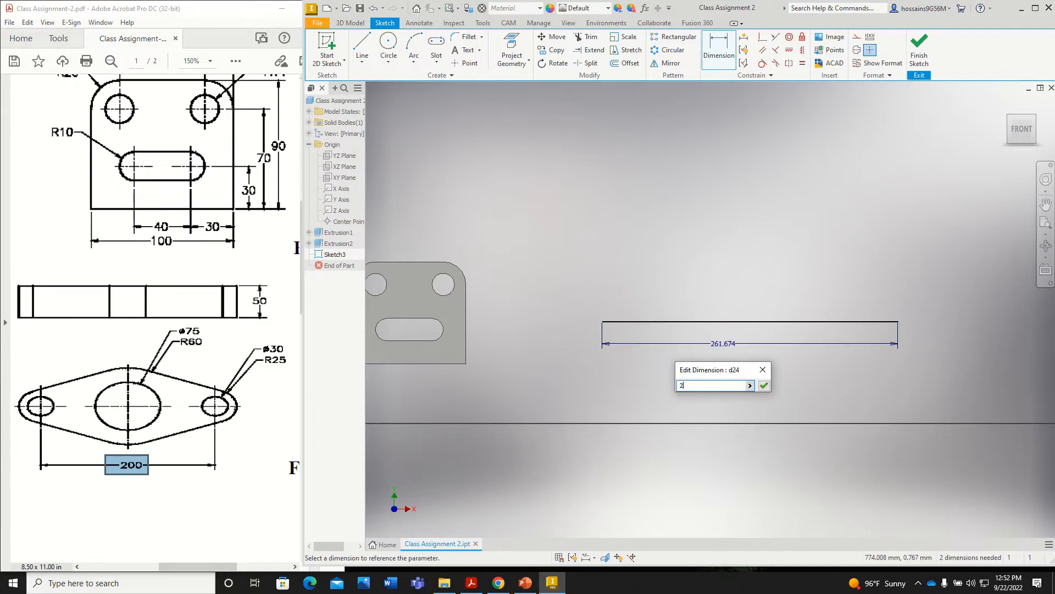
key(Return)
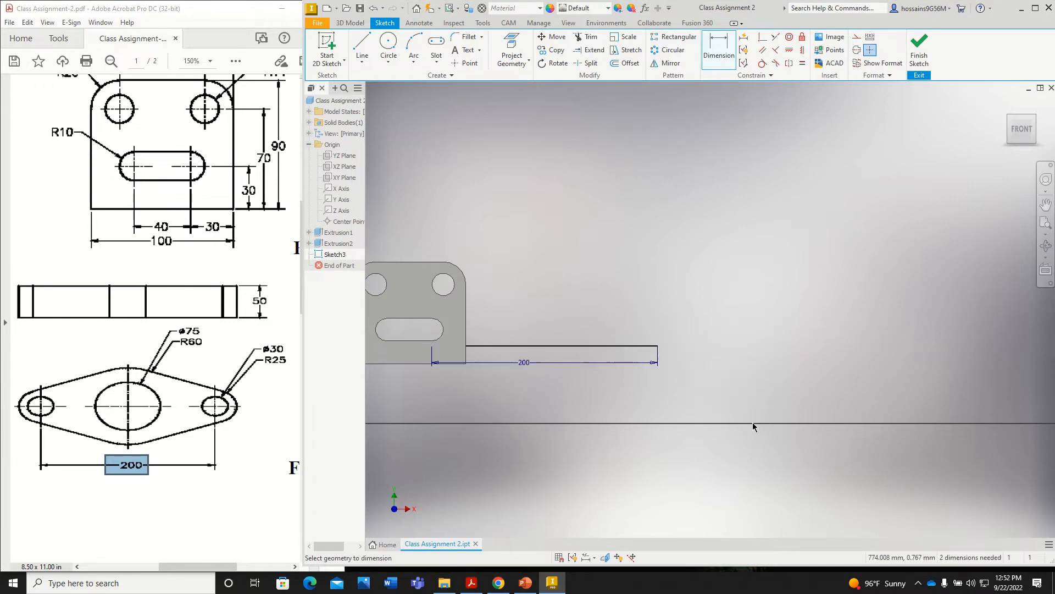
Move the 200 mm line with its dimension to the right, clear of the existing plate.
click(555, 38)
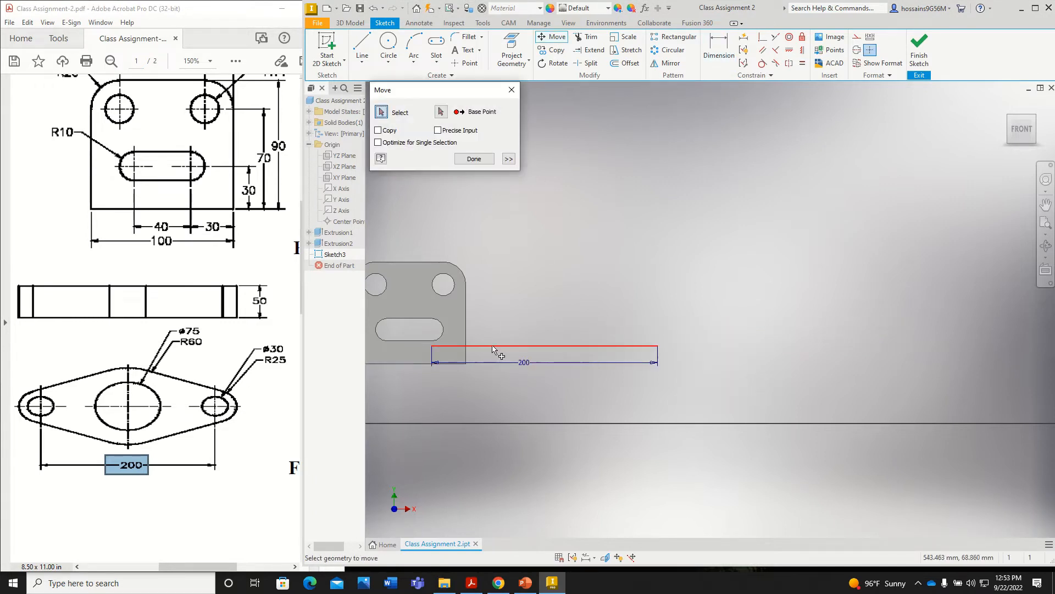
click(493, 348)
click(440, 111)
click(440, 113)
click(495, 345)
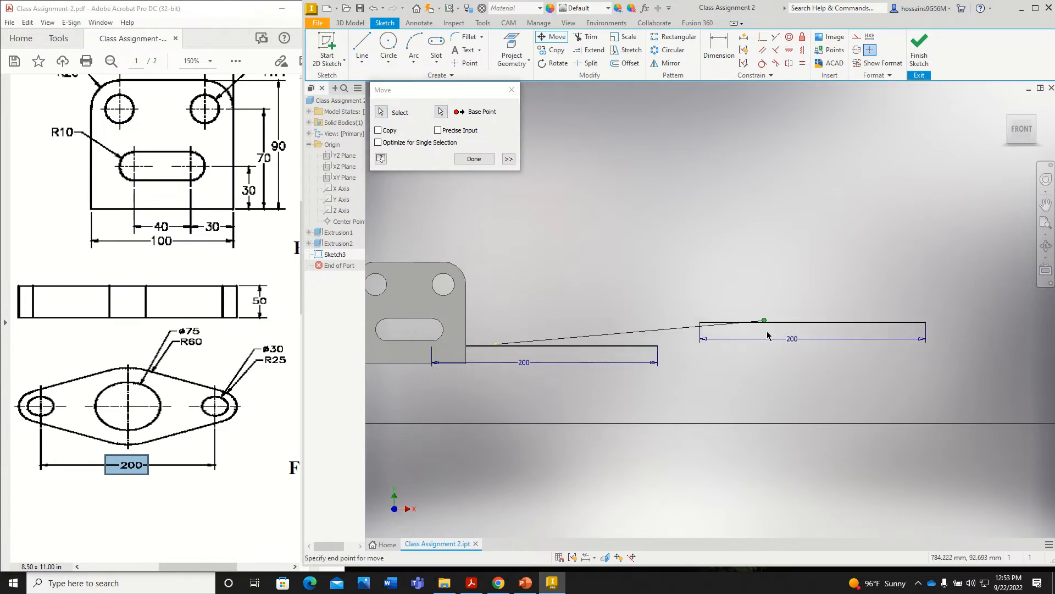
click(793, 345)
middle_drag(780, 308, 542, 319)
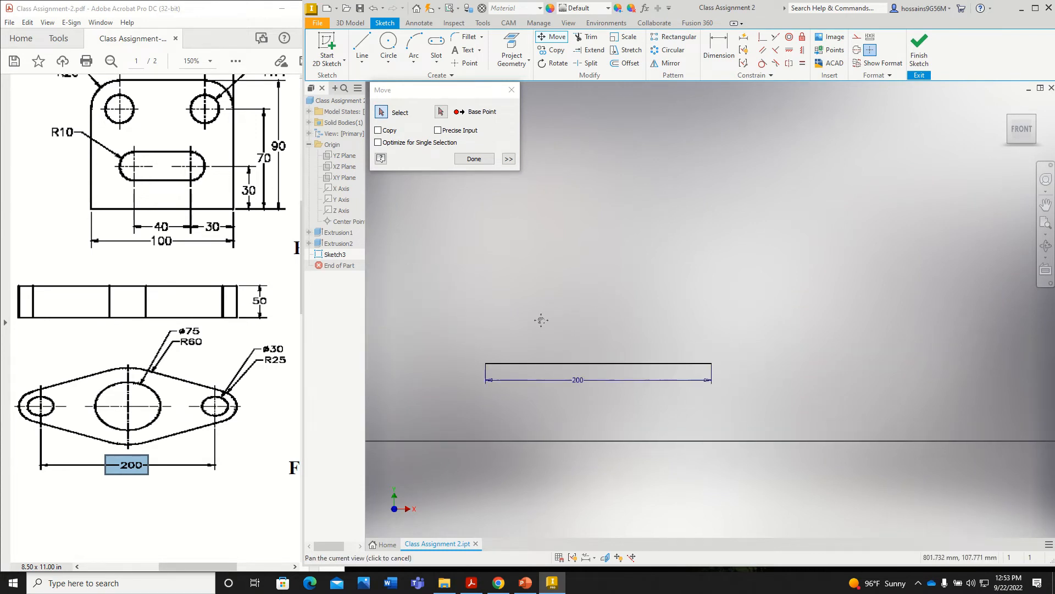
click(473, 158)
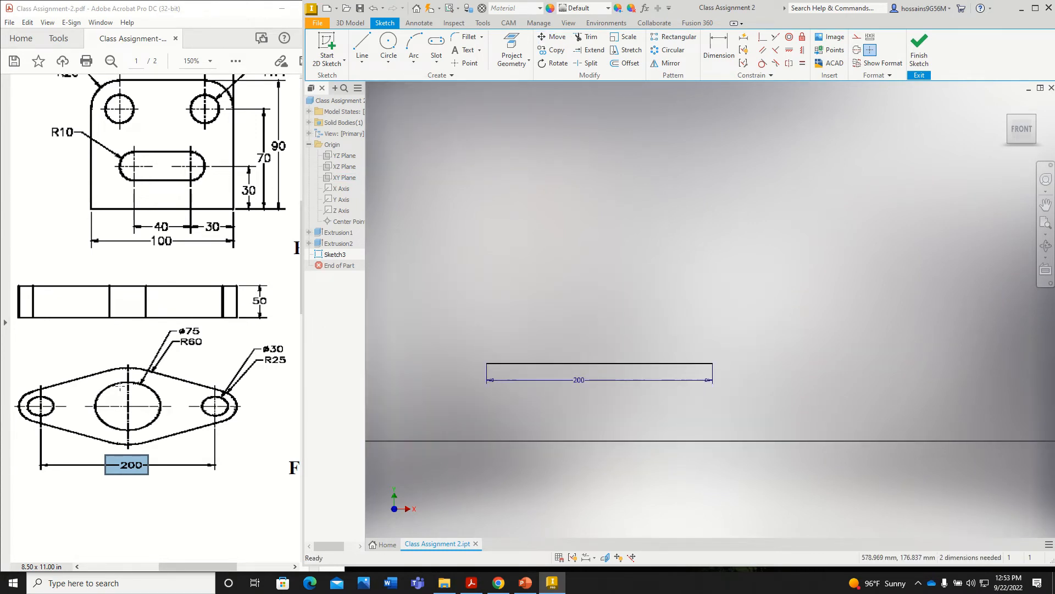
Check the flange's circle callouts in the PDF and draw a 75 mm diameter circle centred on the line's midpoint.
click(194, 332)
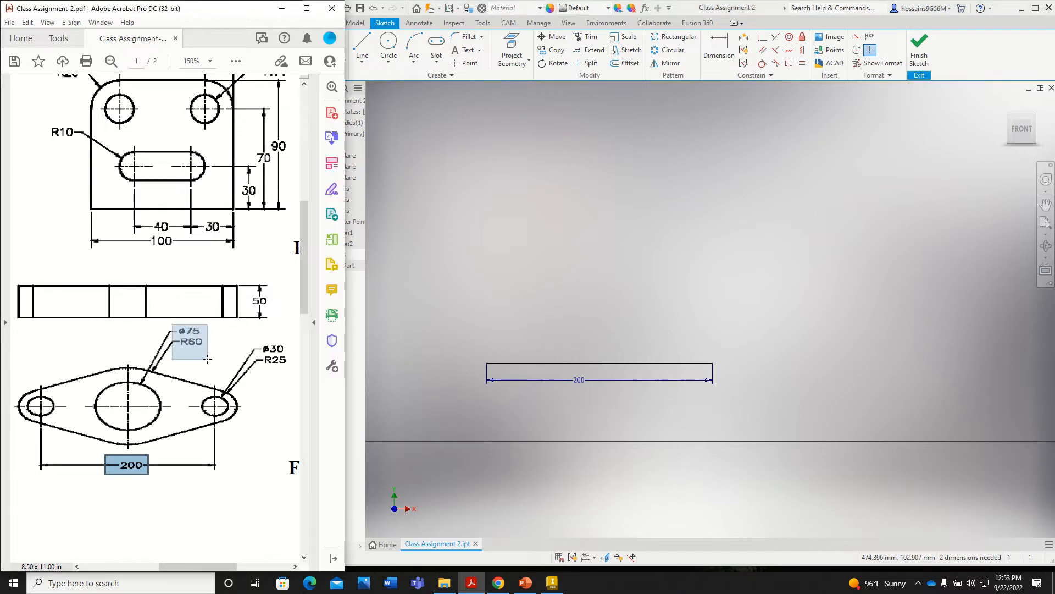
click(263, 345)
drag(270, 349, 282, 367)
click(189, 330)
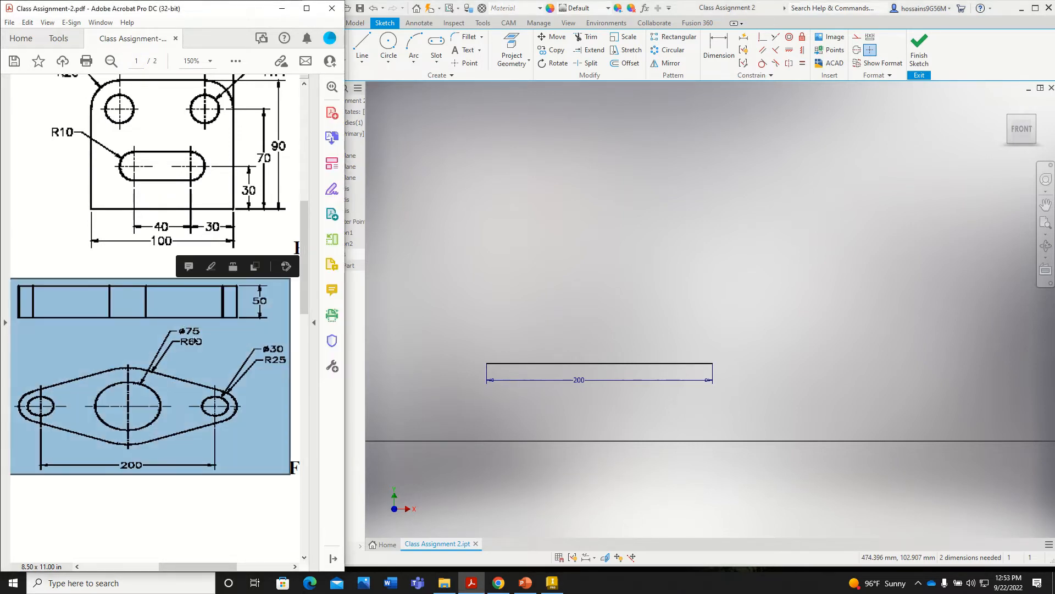
click(190, 345)
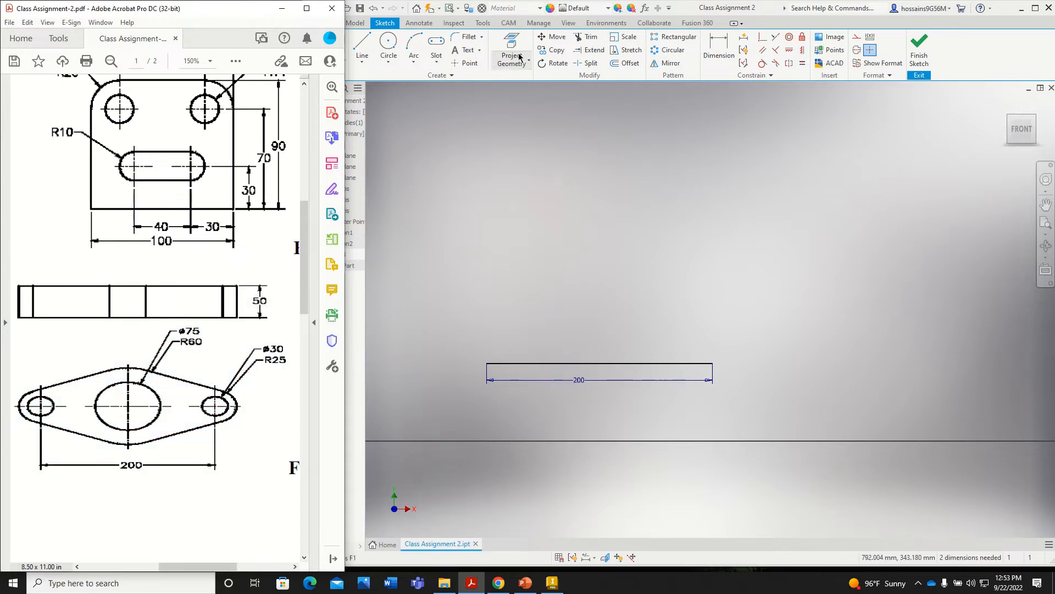
click(391, 45)
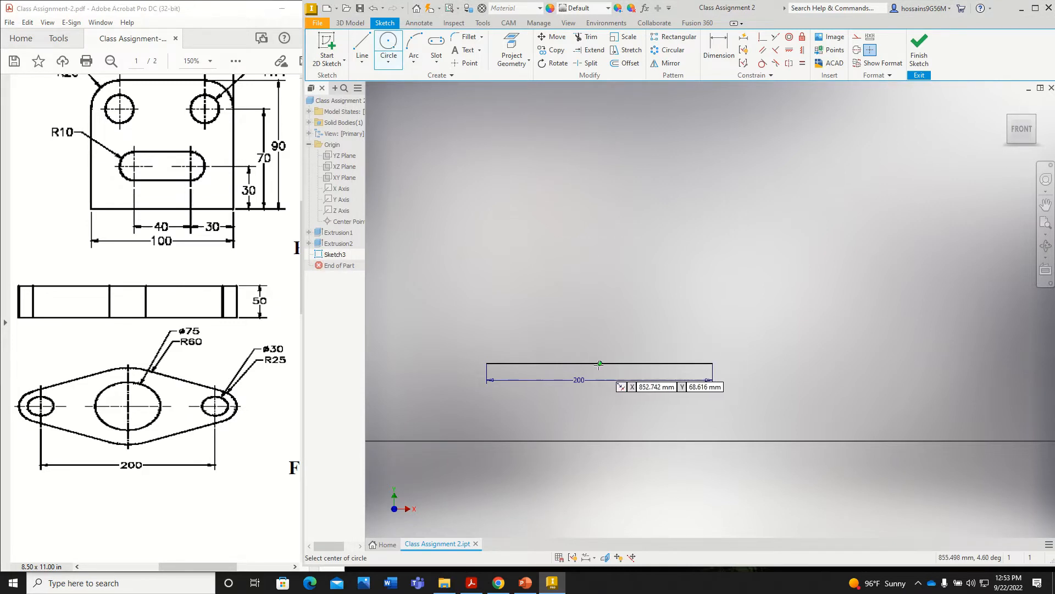
scroll(600, 364, down, 4)
middle_drag(601, 366, 668, 322)
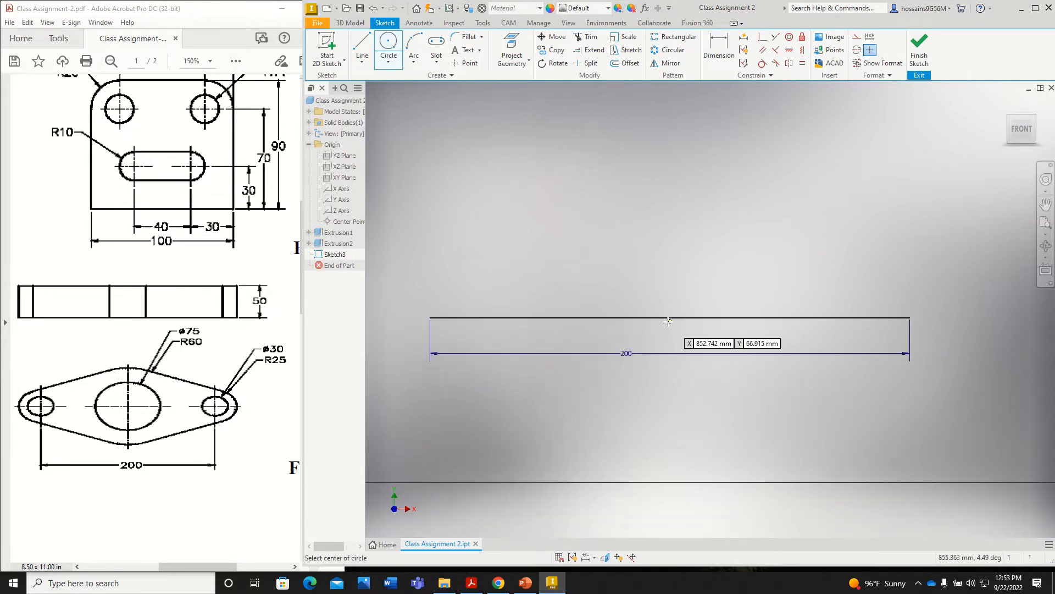
click(670, 318)
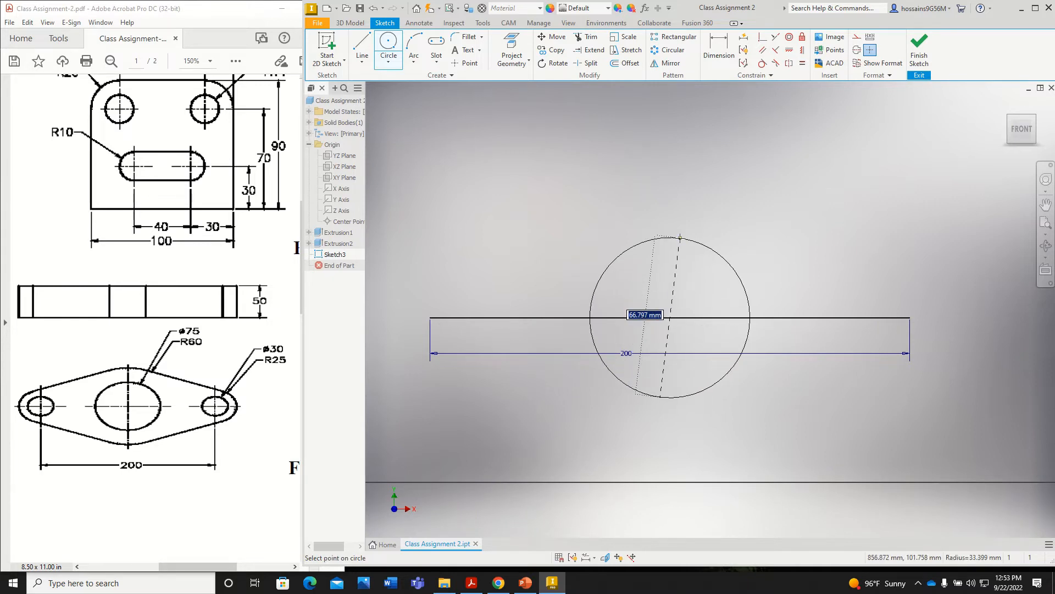
text(75)
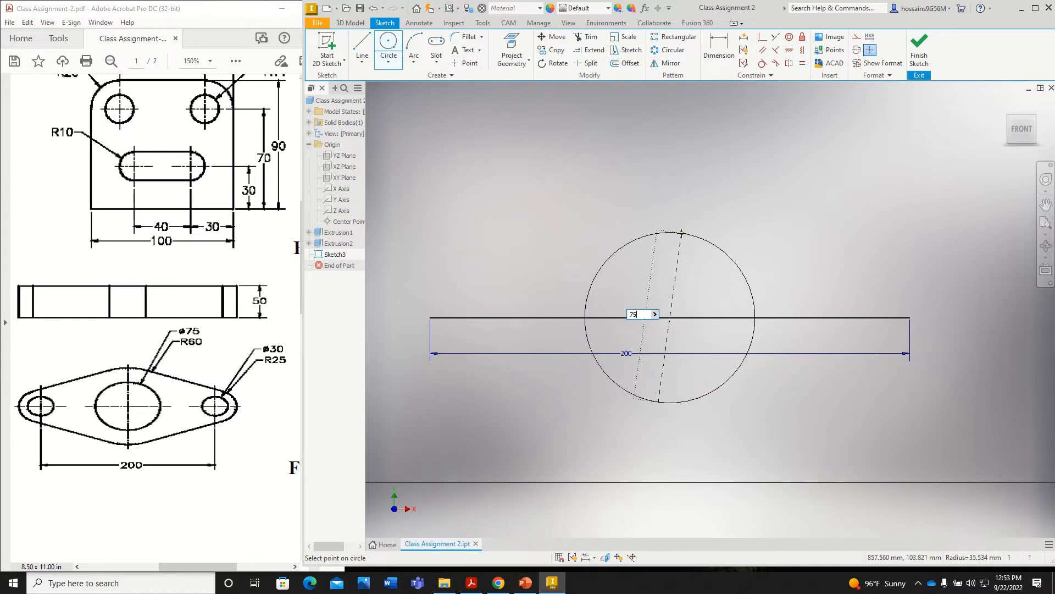
key(Return)
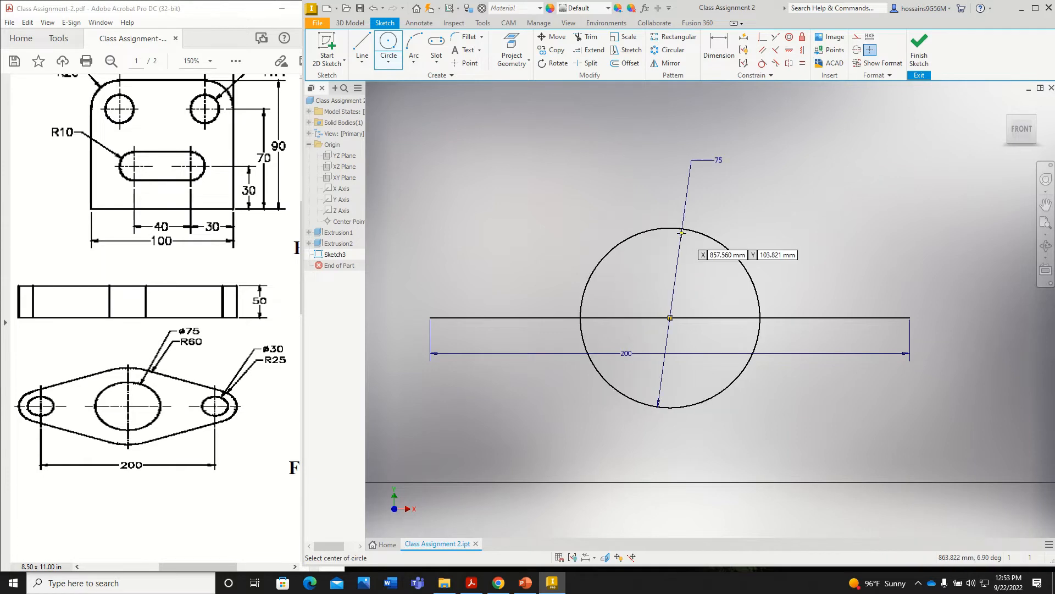
Draw a concentric 120 mm diameter circle around the centre hole and compare it with the R60 callout in the PDF.
click(670, 318)
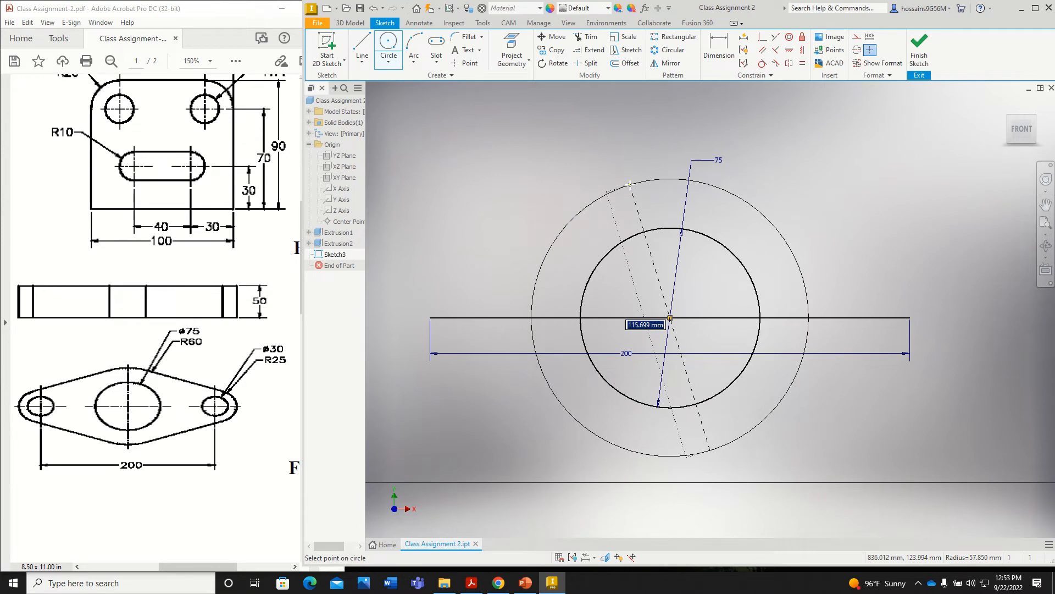
text(120)
key(Return)
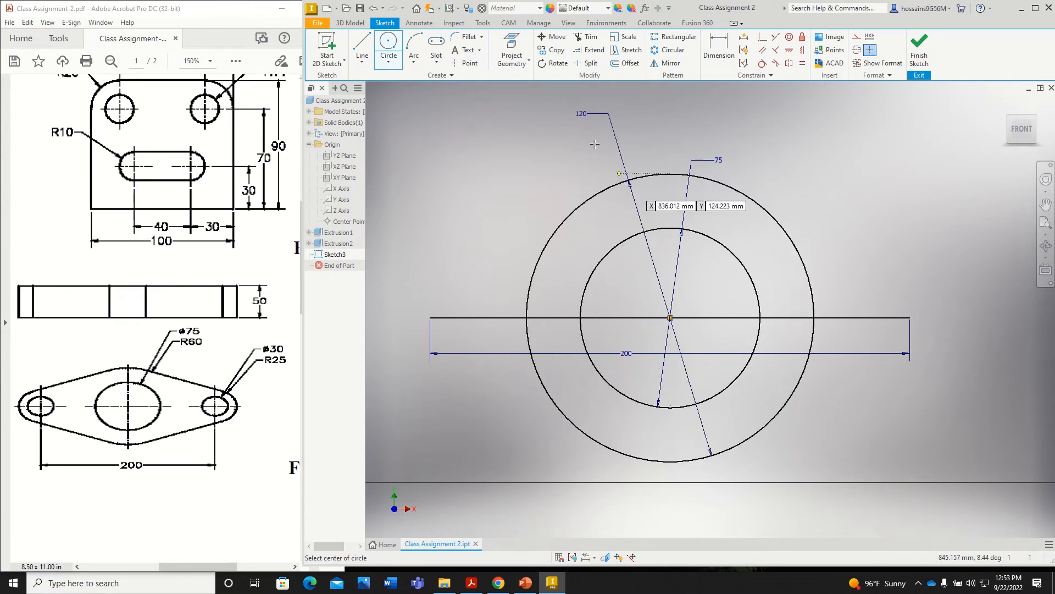
drag(179, 336, 207, 349)
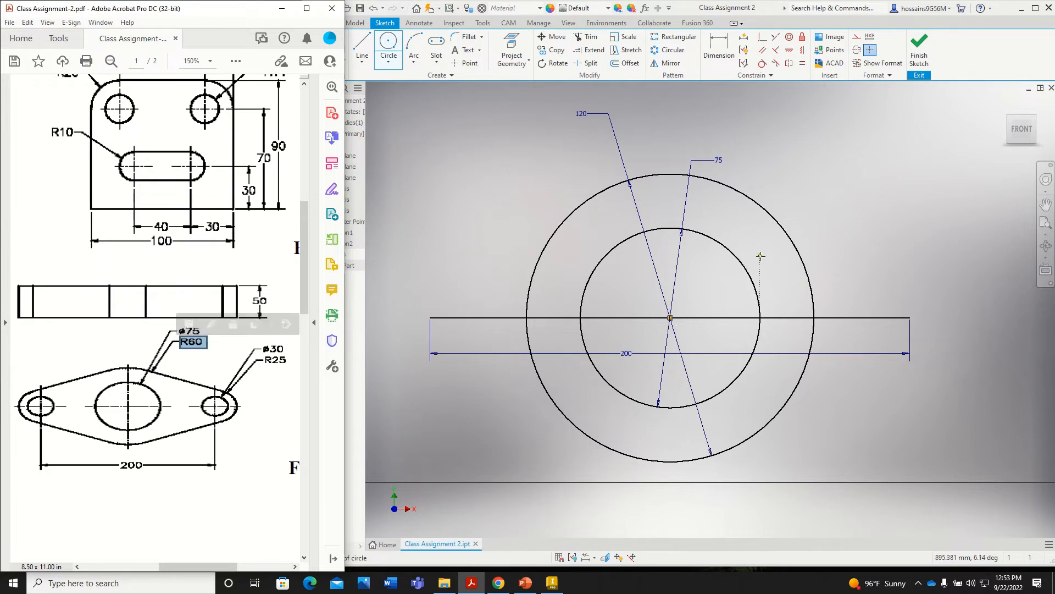
Check the end-hole callouts in the PDF and draw concentric 30 mm and 50 mm diameter circles at the line's right endpoint.
drag(254, 337, 290, 373)
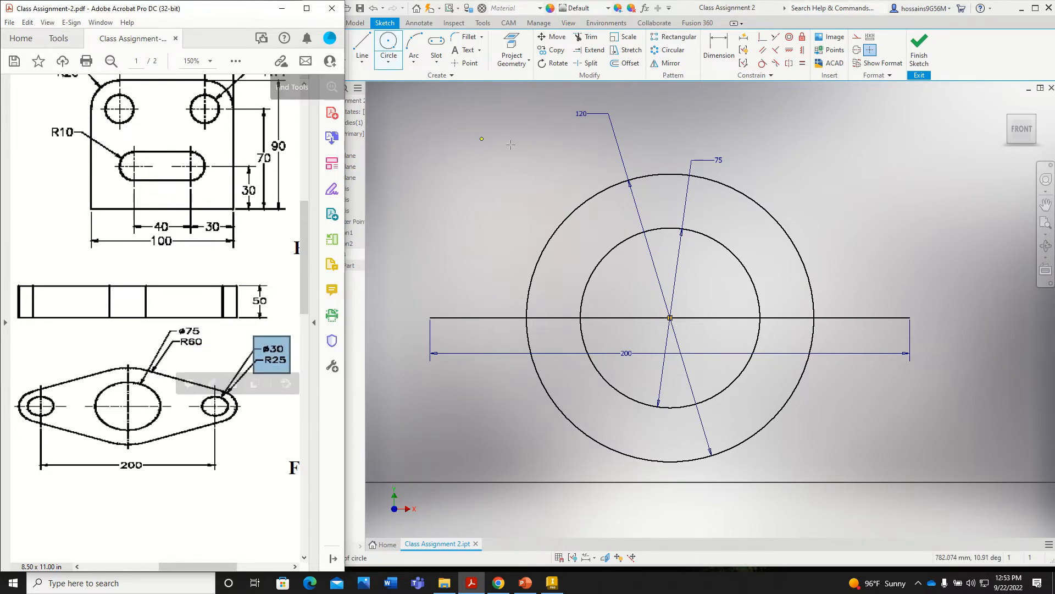
click(910, 317)
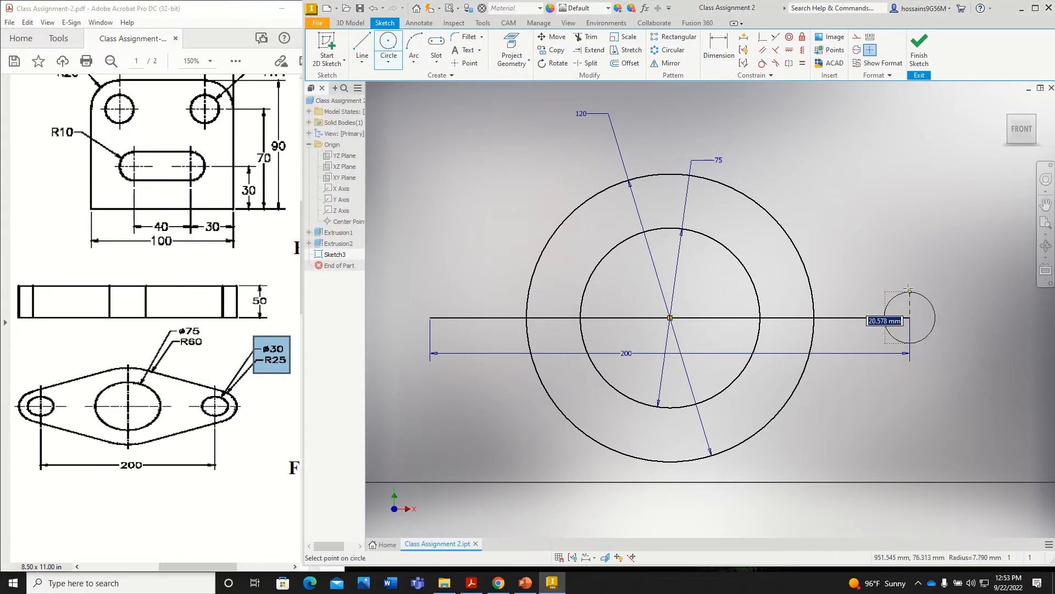
text(30)
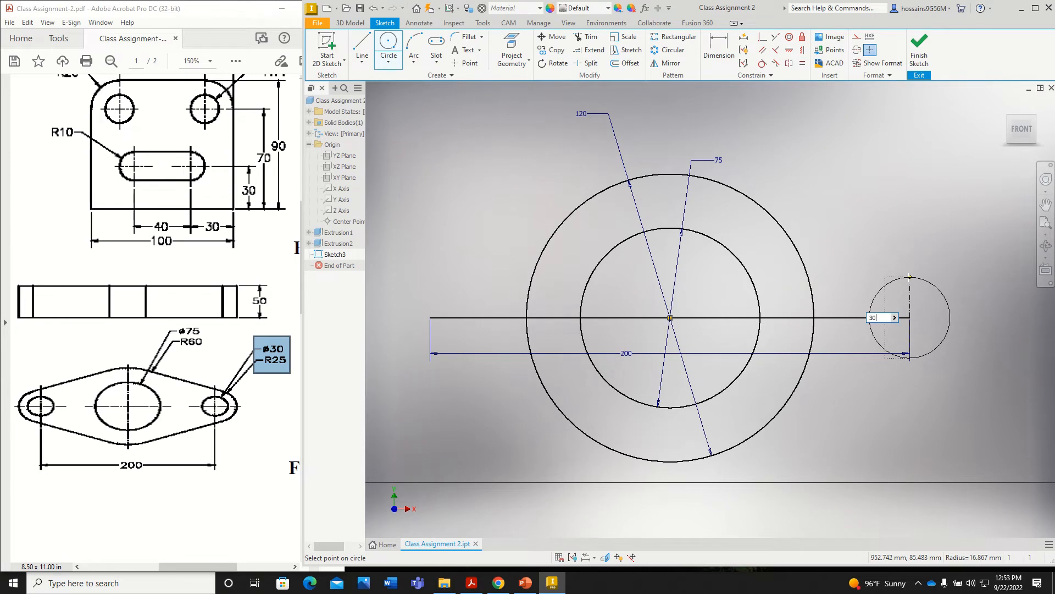
key(Return)
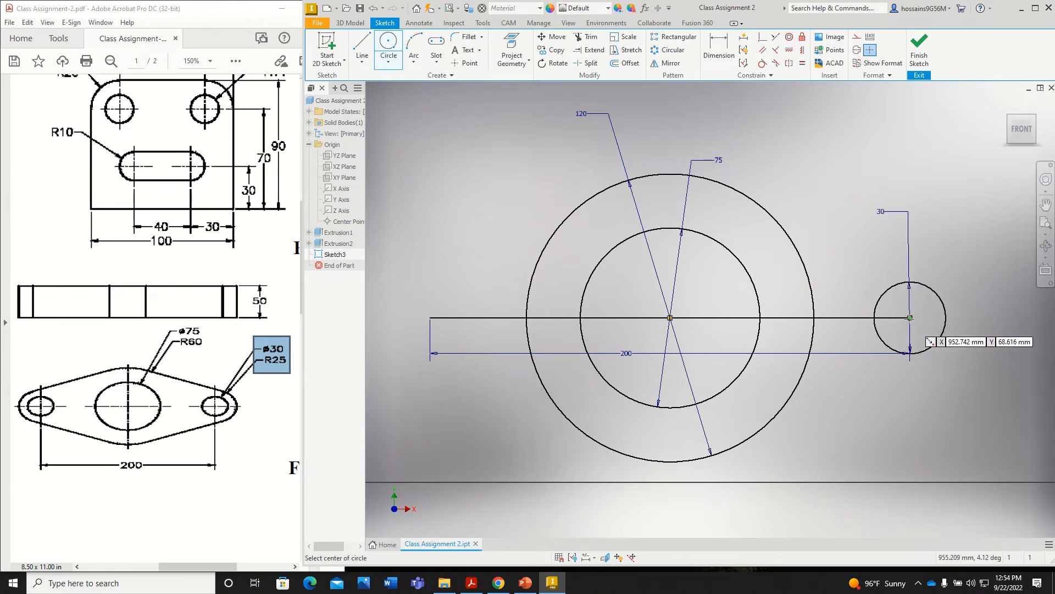
click(910, 317)
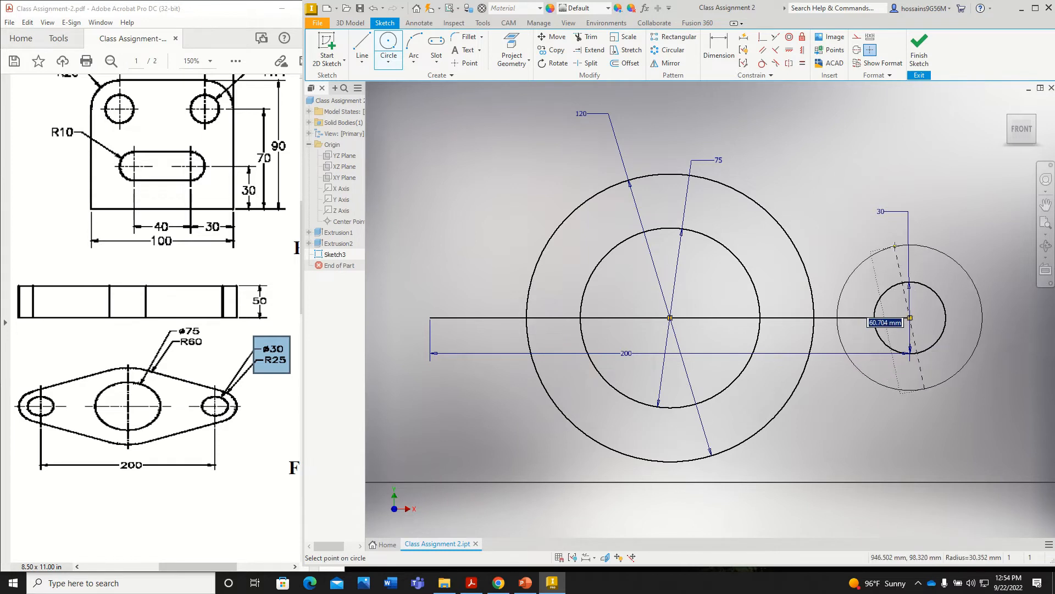
text(50)
key(Return)
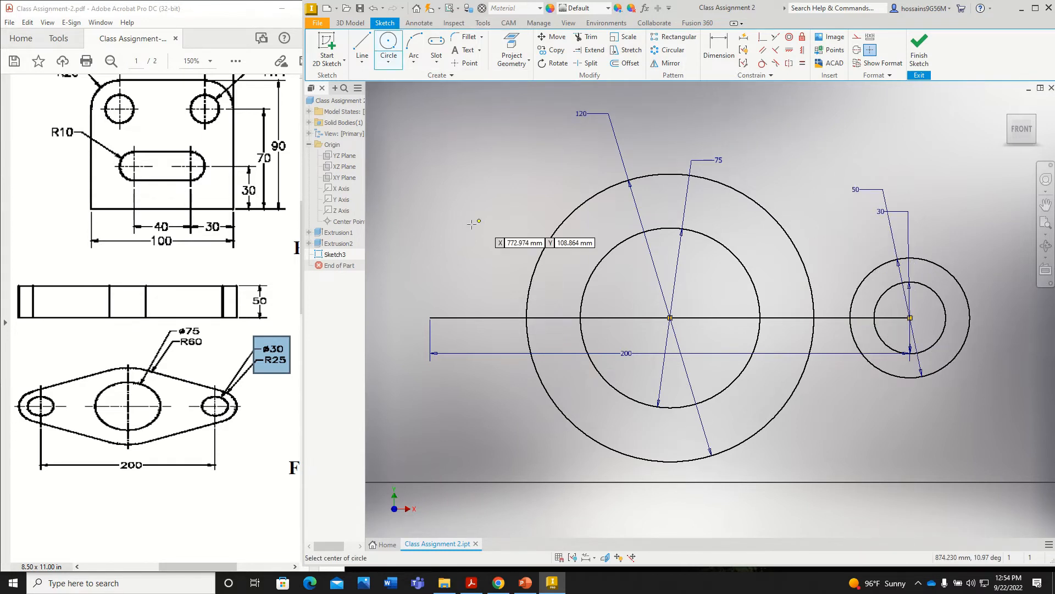
Check the flange's sloping edge in the PDF and sketch a downward-sloping line above the central and right-hand circles.
scroll(448, 239, down, 3)
scroll(169, 367, down, 1)
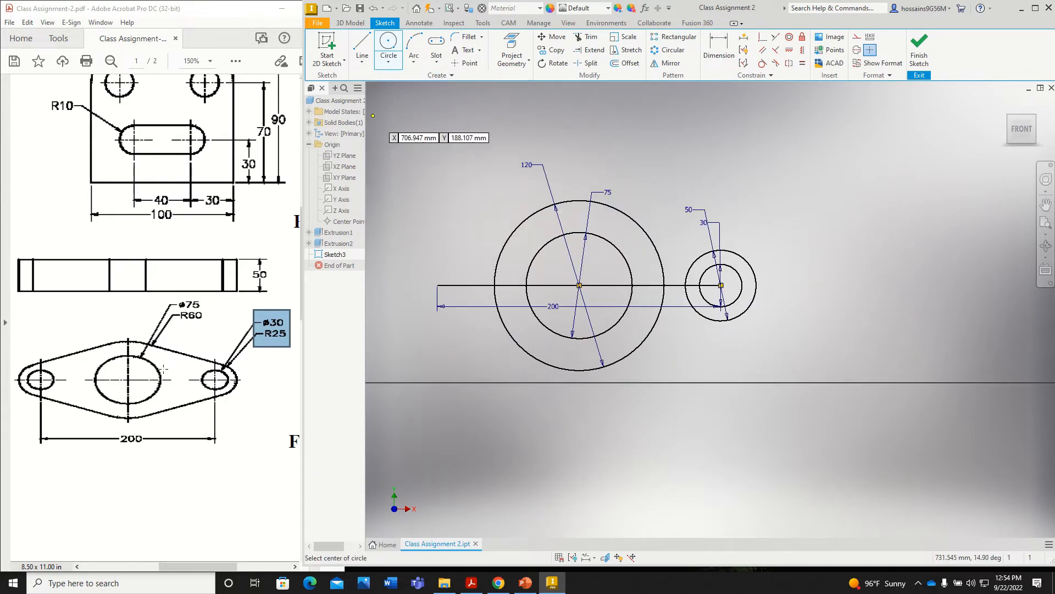
drag(156, 345, 212, 368)
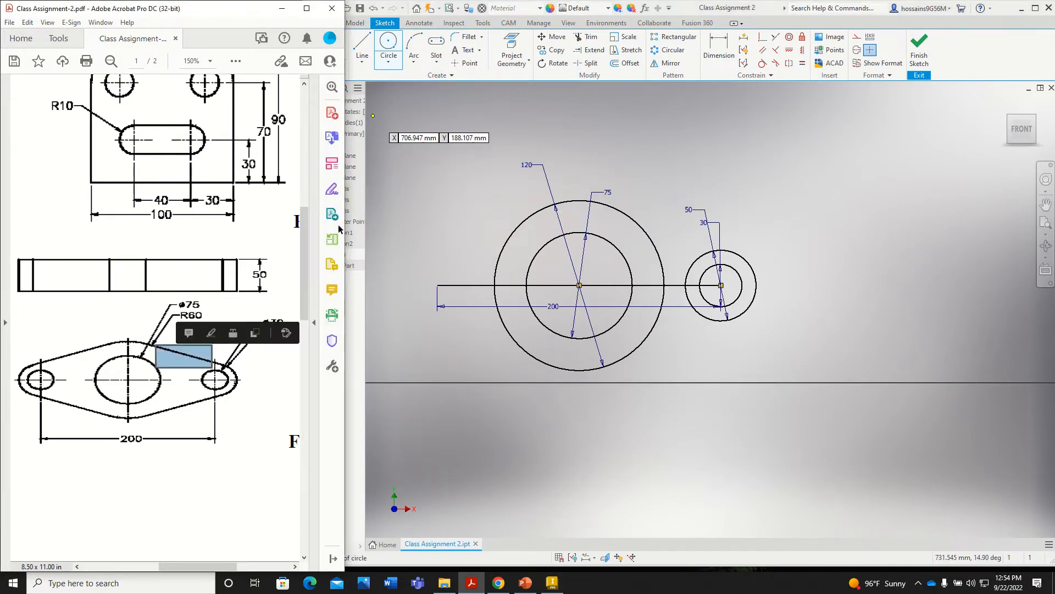
click(362, 48)
click(558, 151)
click(797, 258)
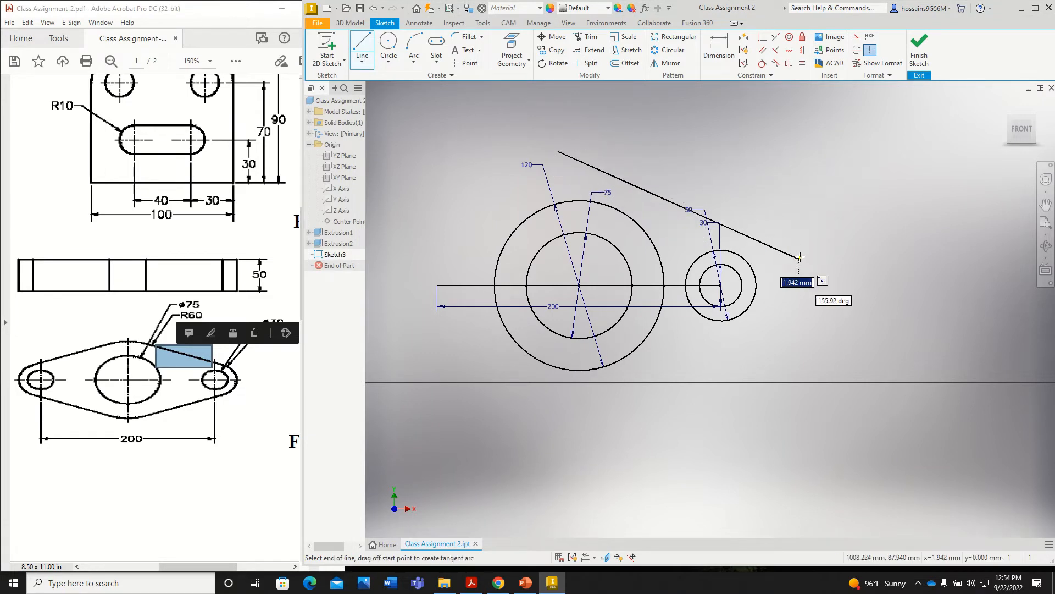
key(Escape)
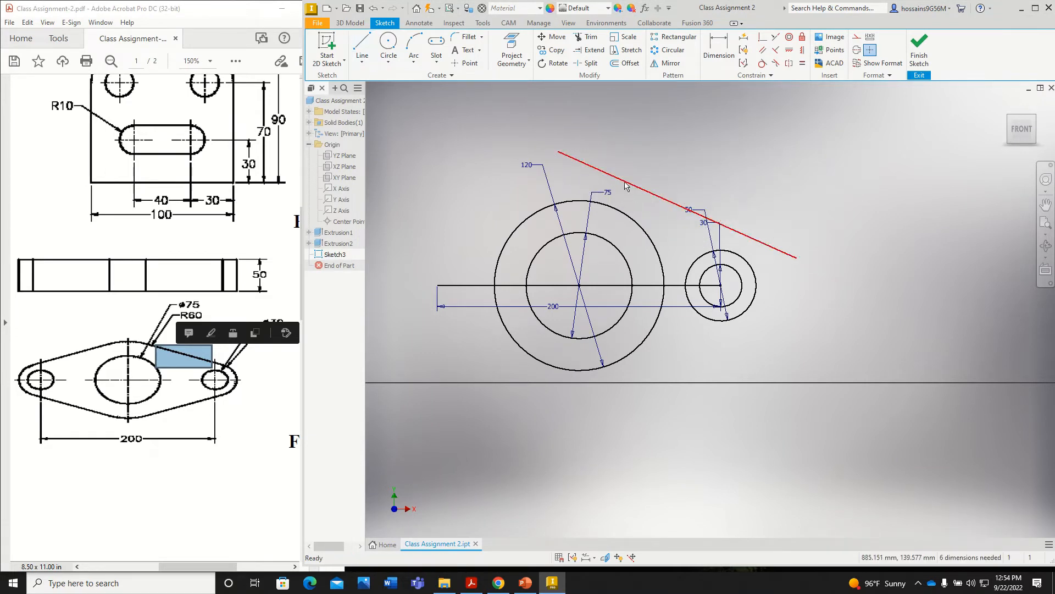
Apply tangent constraints between the upper sloping line and the 120 mm and 50 mm circles.
scroll(627, 190, up, 2)
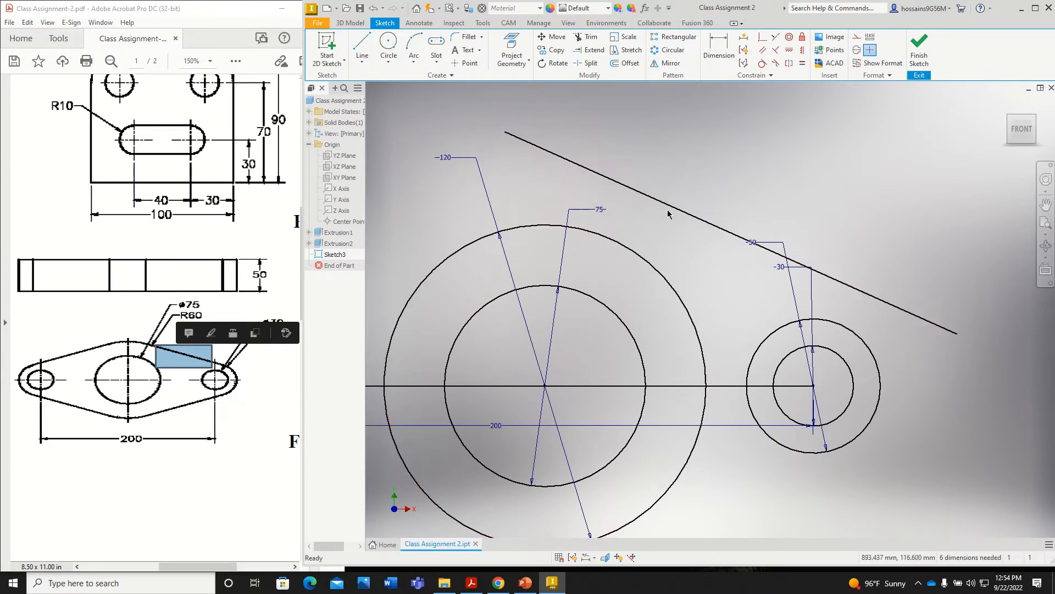
click(764, 65)
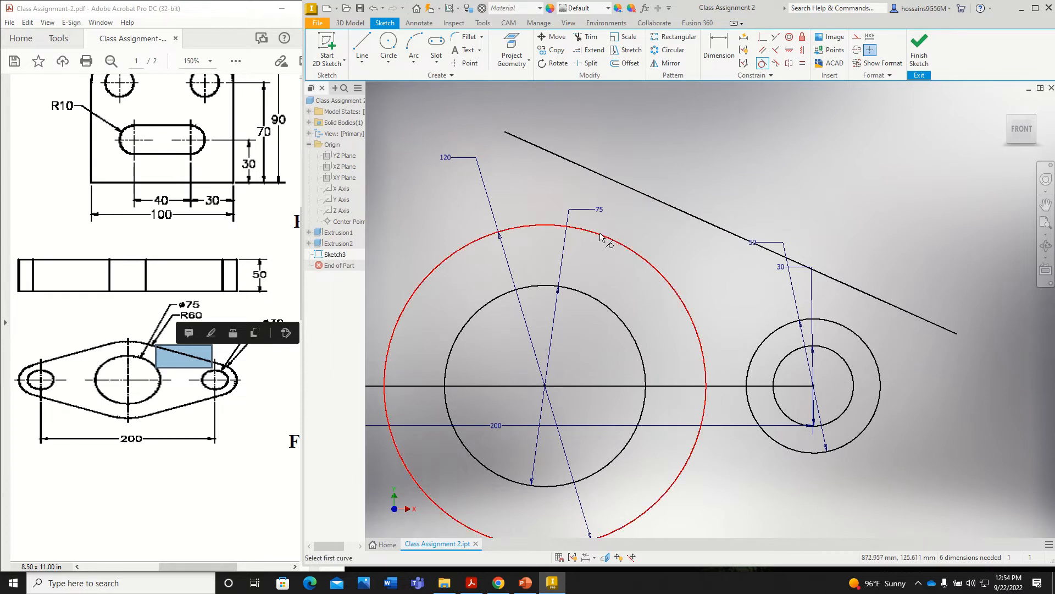
click(600, 237)
click(604, 177)
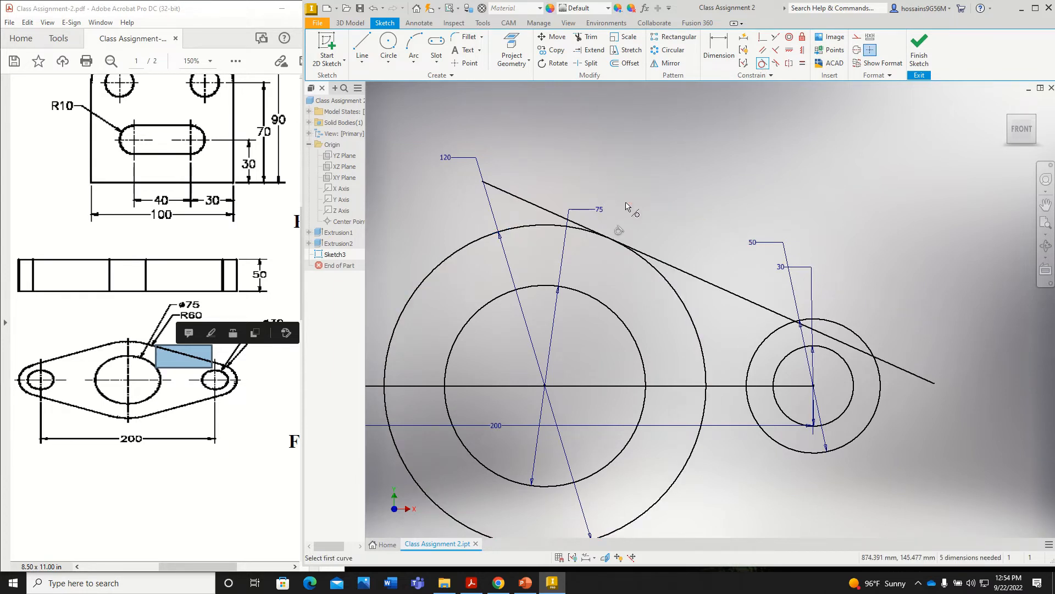
click(856, 337)
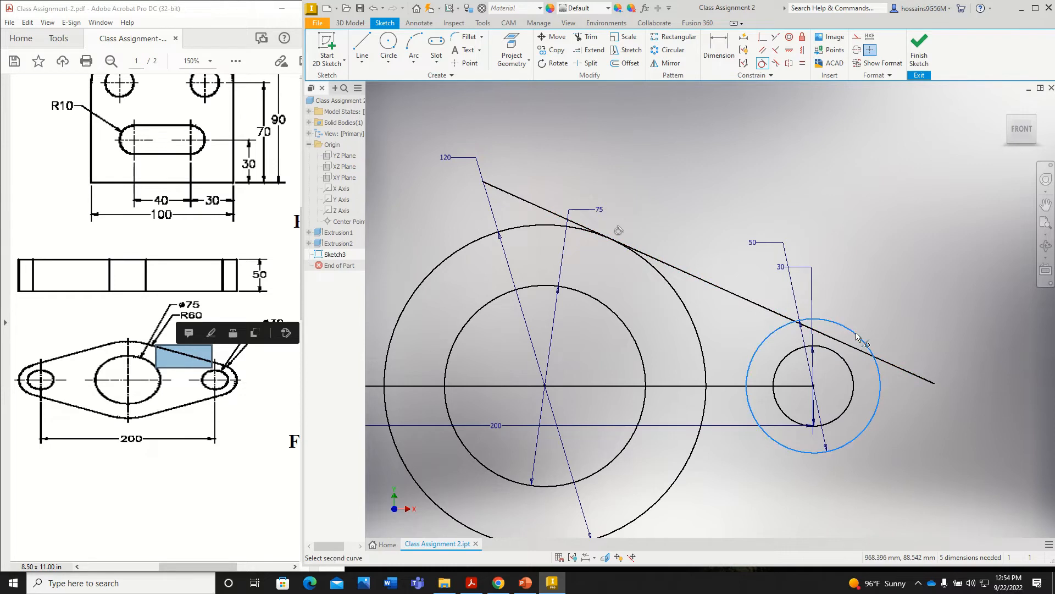
click(908, 373)
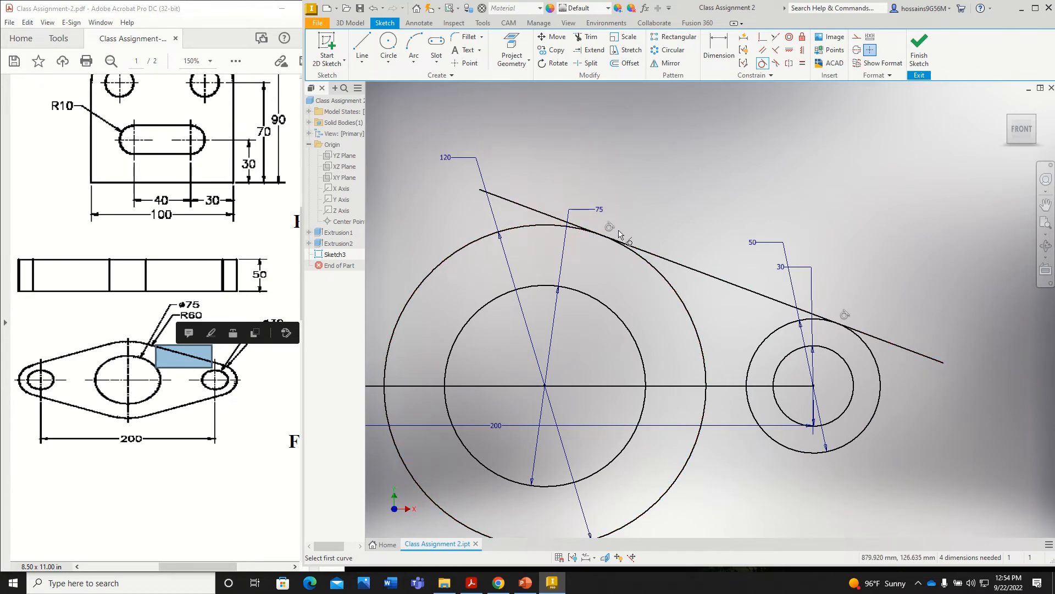
scroll(701, 222, down, 3)
scroll(701, 223, up, 4)
scroll(701, 223, down, 3)
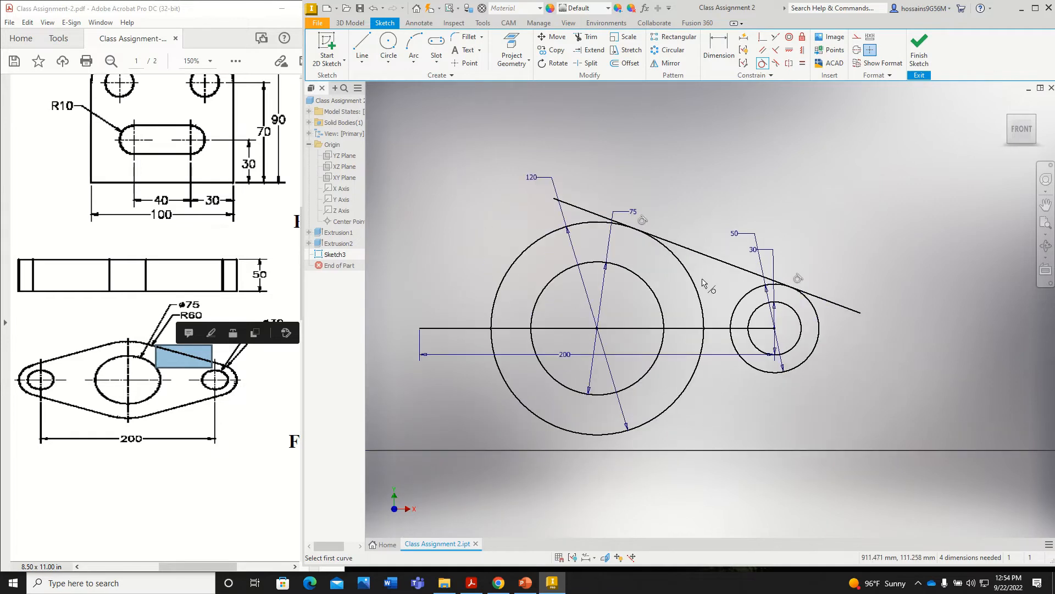
Sketch an upward-sloping line below the circles, running from under the central circle to beyond the right-hand circles.
key(l)
click(560, 471)
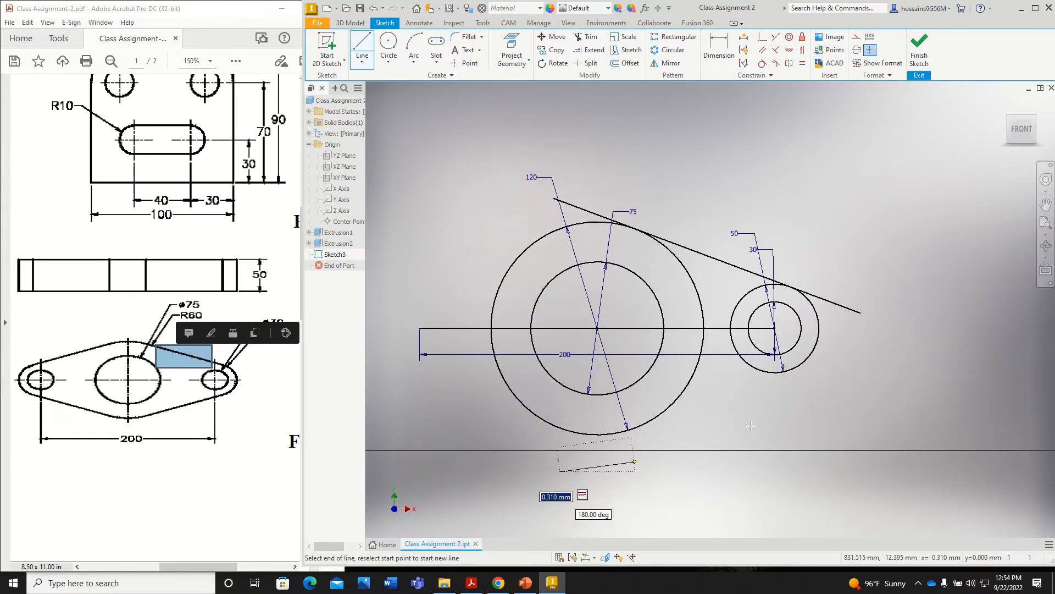
click(904, 355)
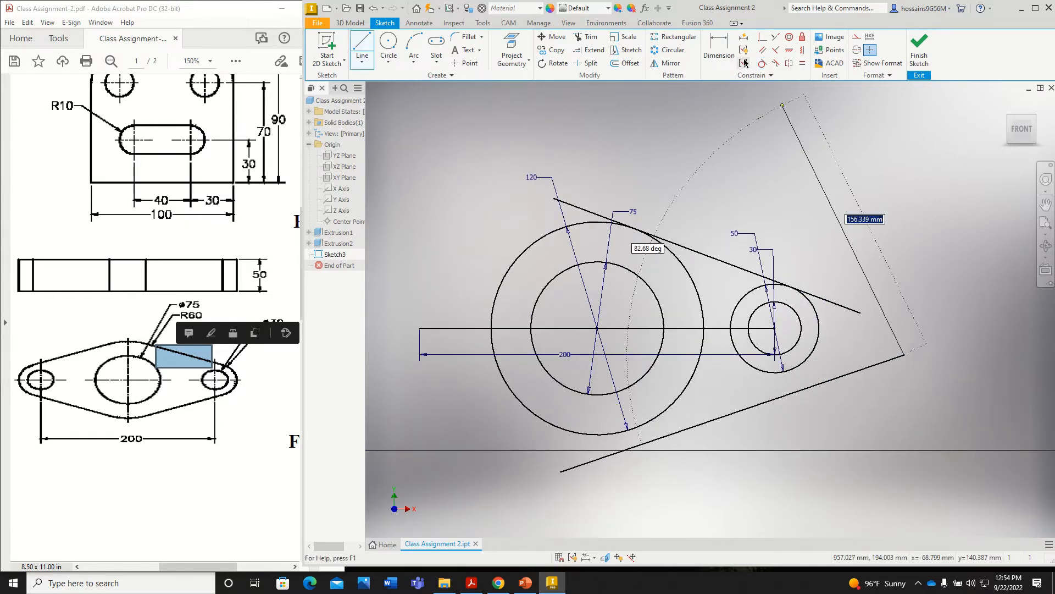
Apply tangent constraints between the lower sloping line and the 50 mm and 120 mm circles.
click(763, 64)
click(807, 360)
click(789, 391)
click(676, 397)
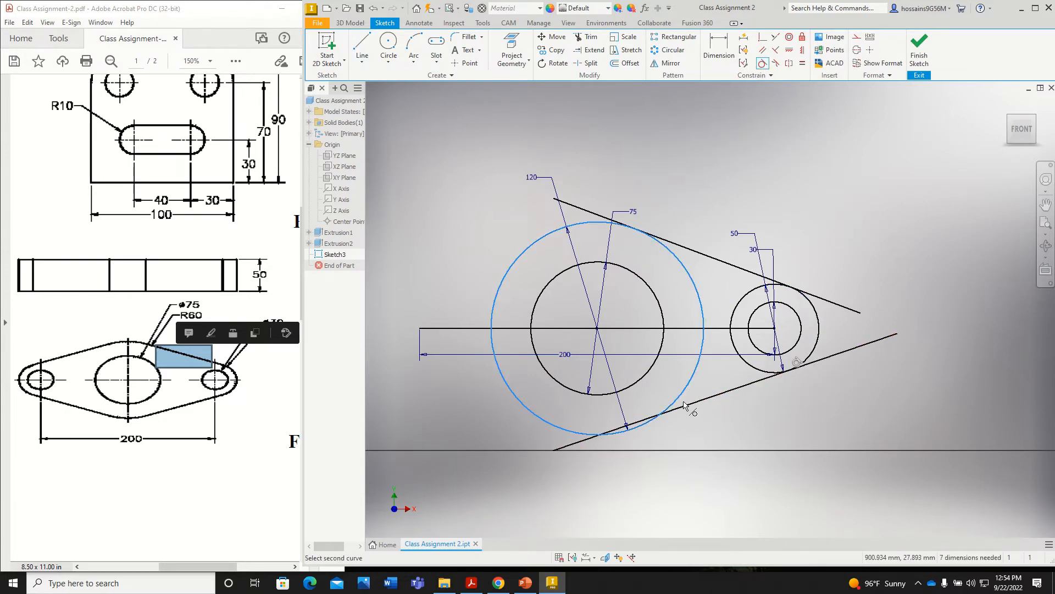
click(682, 406)
scroll(686, 437, down, 3)
scroll(686, 438, up, 2)
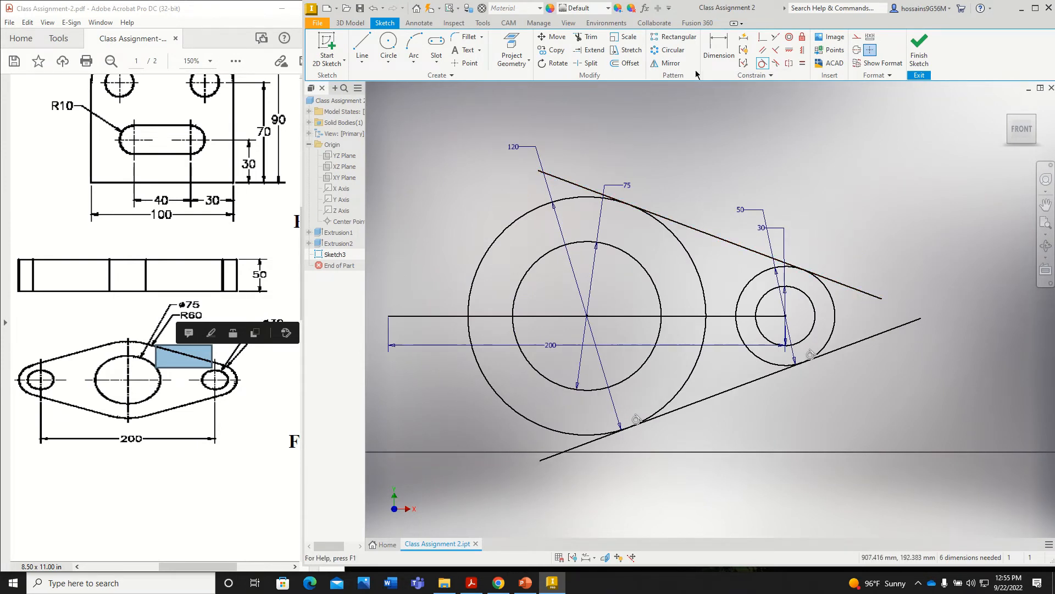
Trim both overhanging ends of the upper and lower sloping lines back to their tangent points.
click(590, 38)
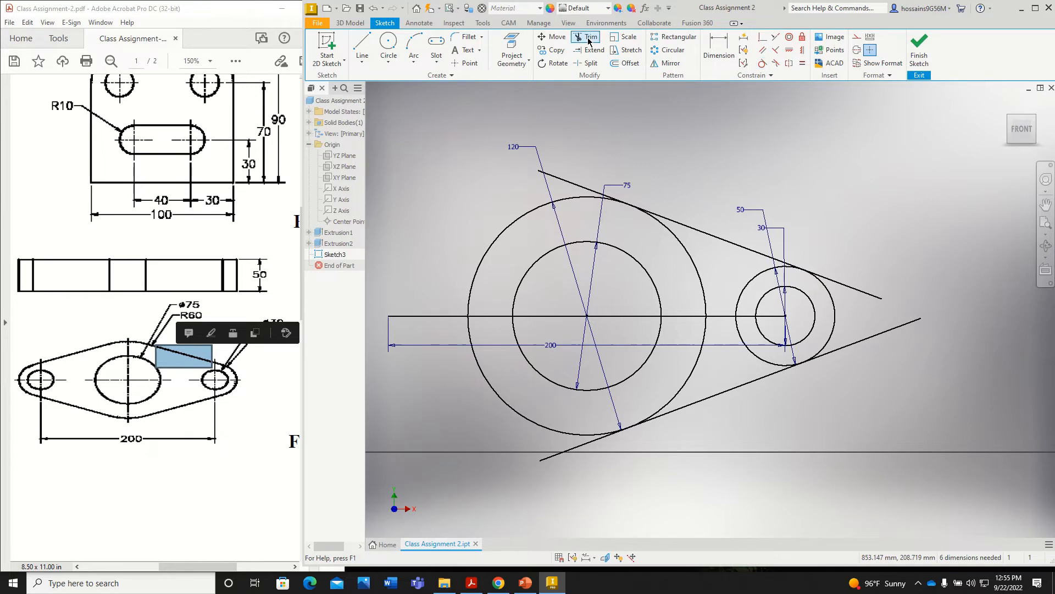
click(869, 296)
click(874, 335)
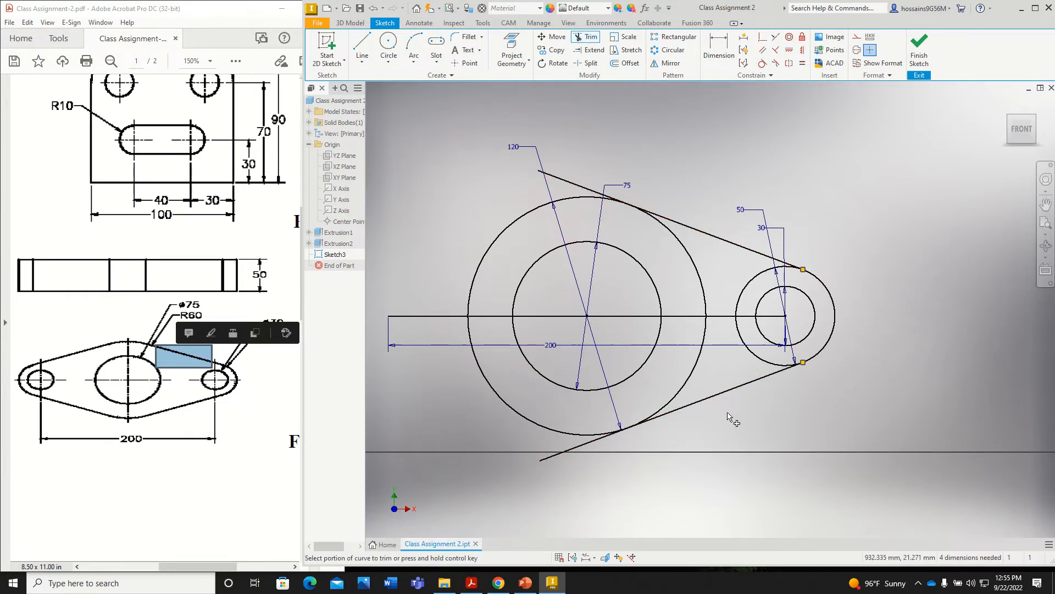
click(555, 457)
click(558, 178)
Trim the inner arcs of the 120 mm and 50 mm circles between the two tangent lines.
click(695, 273)
click(701, 358)
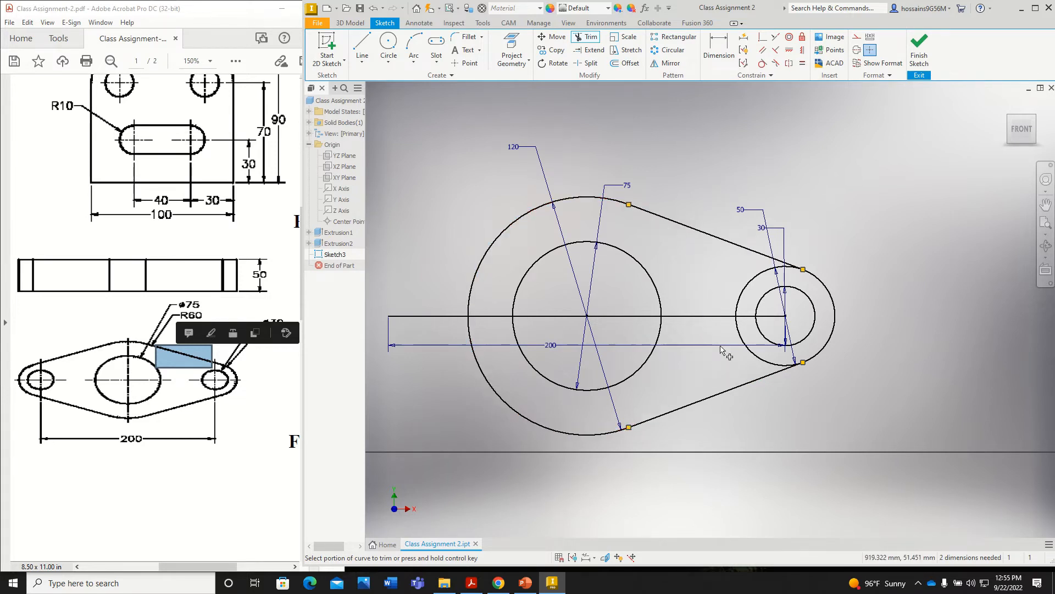
click(751, 283)
click(744, 347)
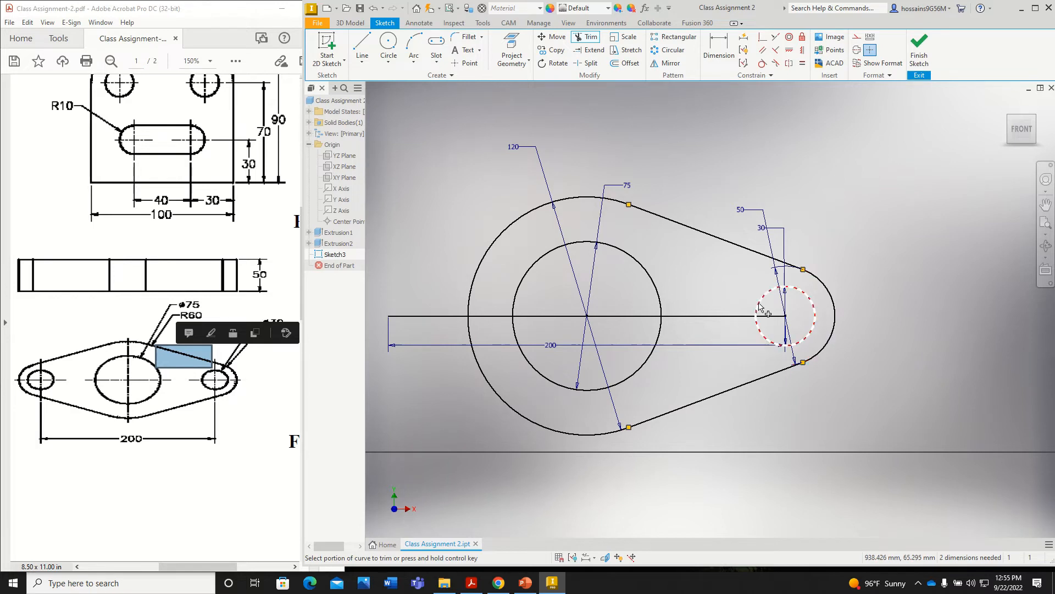
Check the flange's left end in the PDF and draw a vertical line from the central hole's centre up past the outer arc.
scroll(471, 256, up, 2)
scroll(470, 258, down, 2)
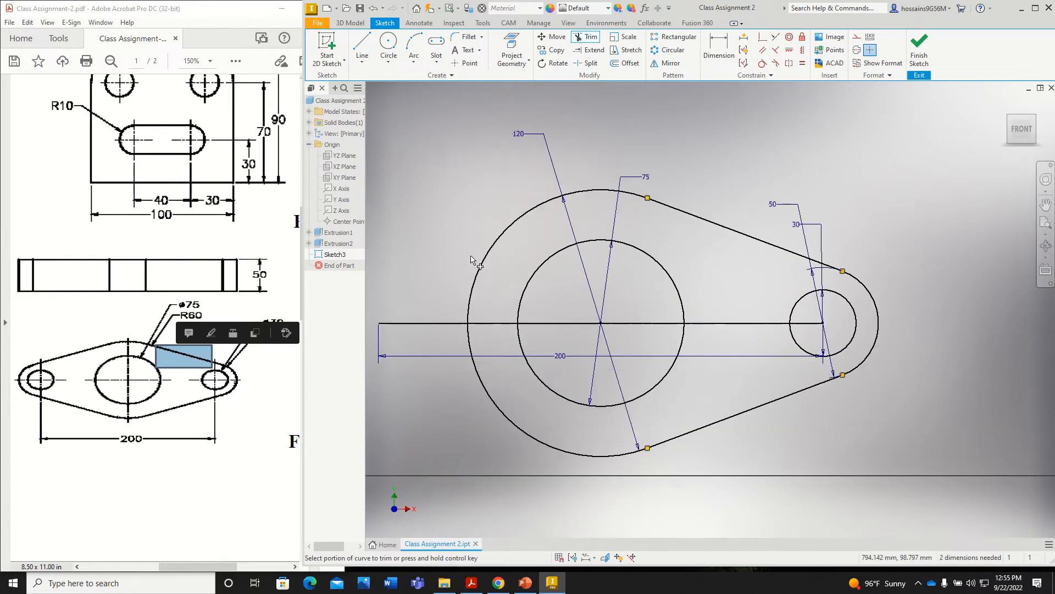
middle_drag(471, 258, 532, 262)
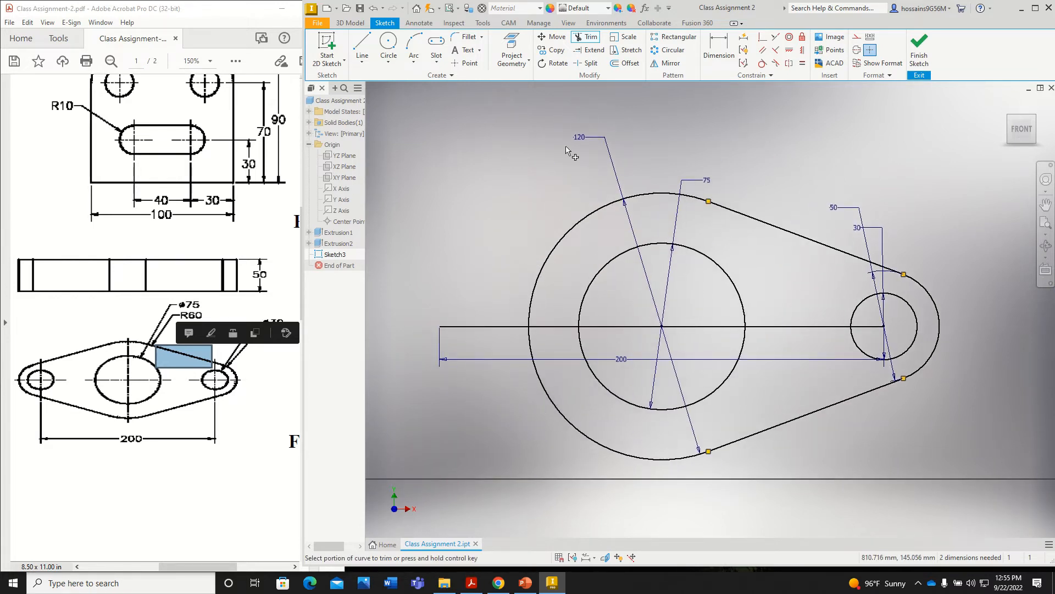
drag(89, 340, 13, 445)
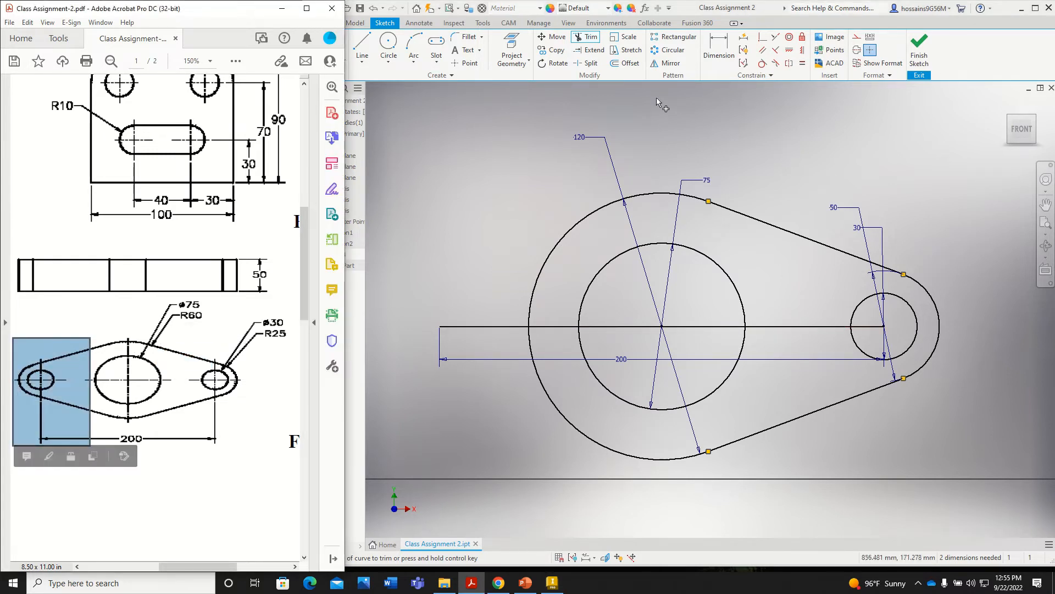
click(362, 46)
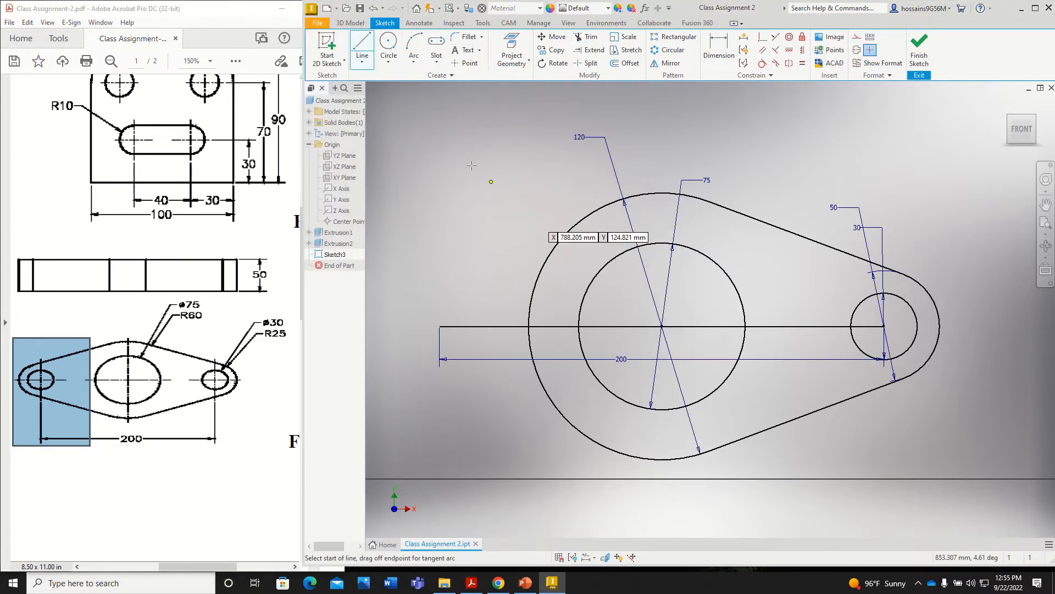
click(662, 327)
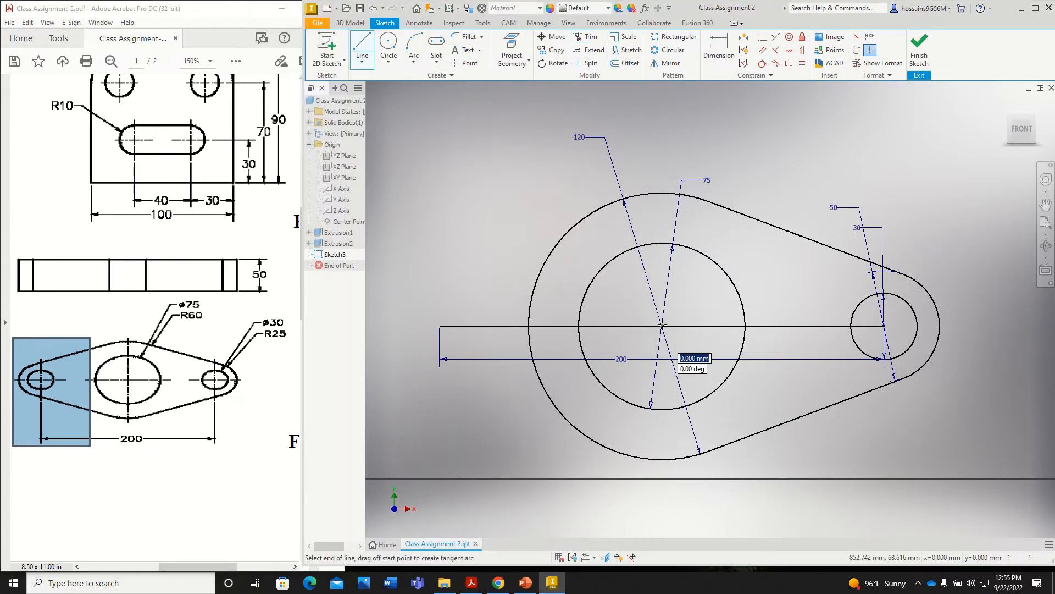
click(662, 149)
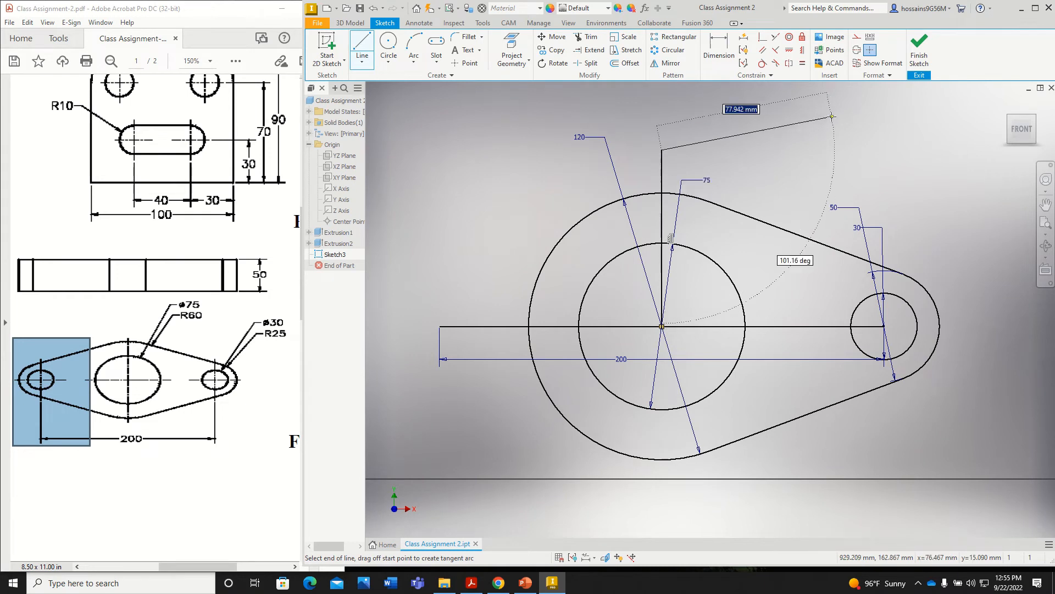
key(Escape)
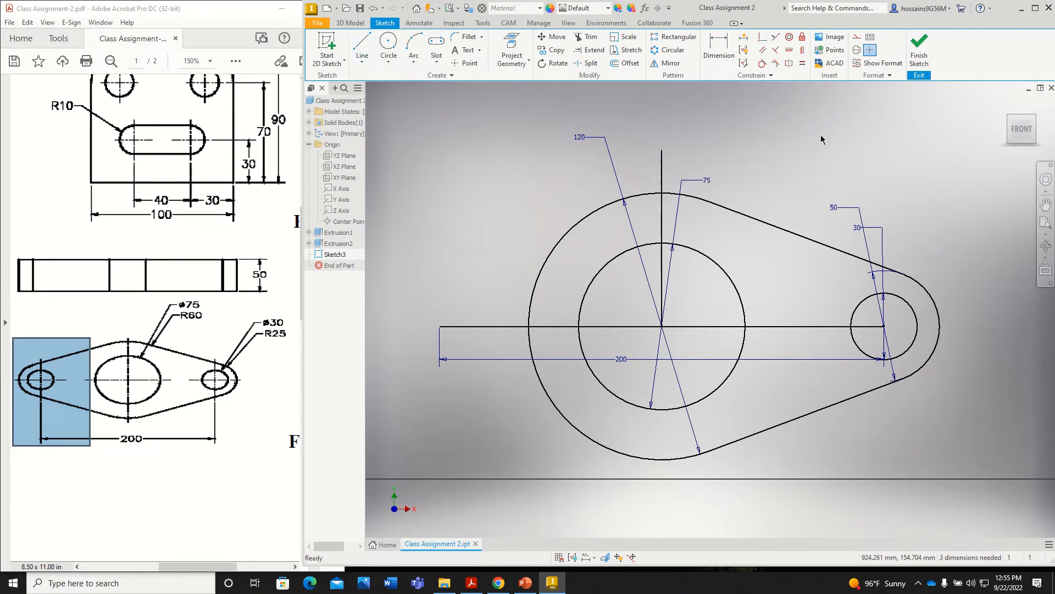
Mirror both sloping lines, the 30 mm hole circle and the right end arc about the vertical centre line.
click(664, 169)
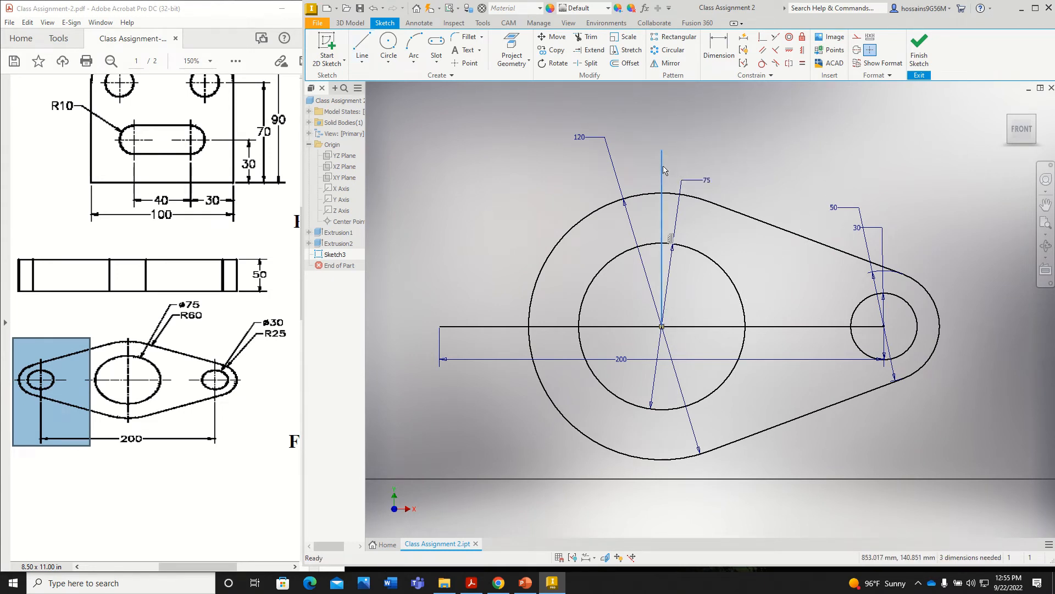
click(668, 66)
click(819, 243)
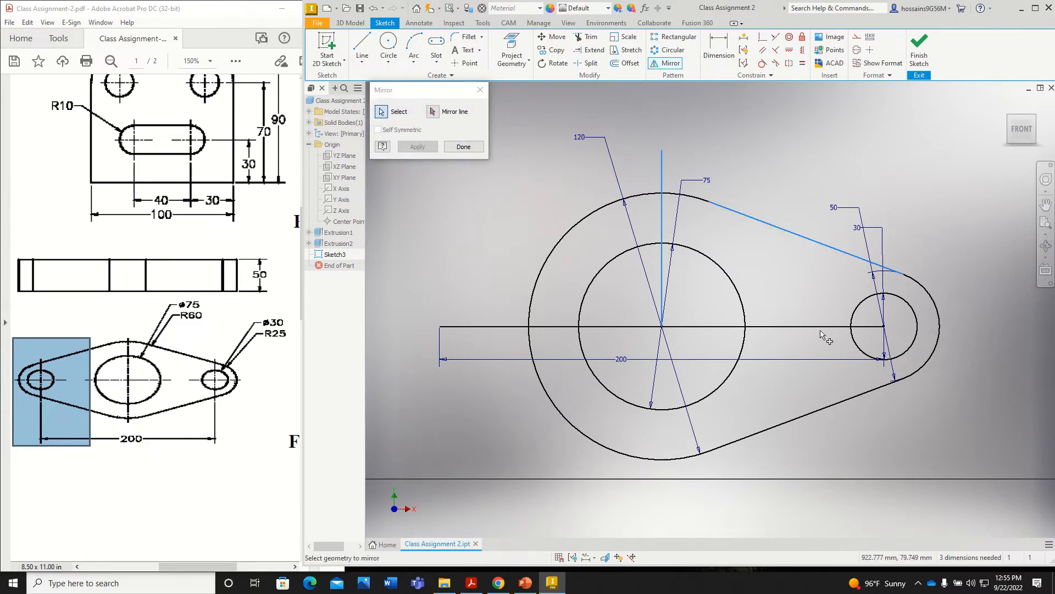
click(826, 408)
click(916, 325)
click(940, 319)
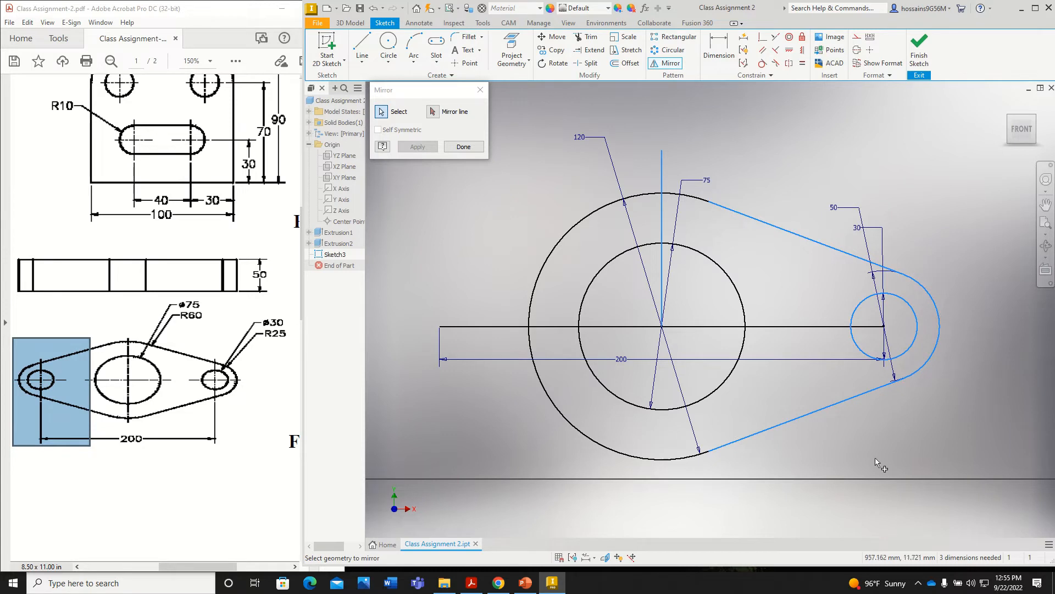
click(434, 113)
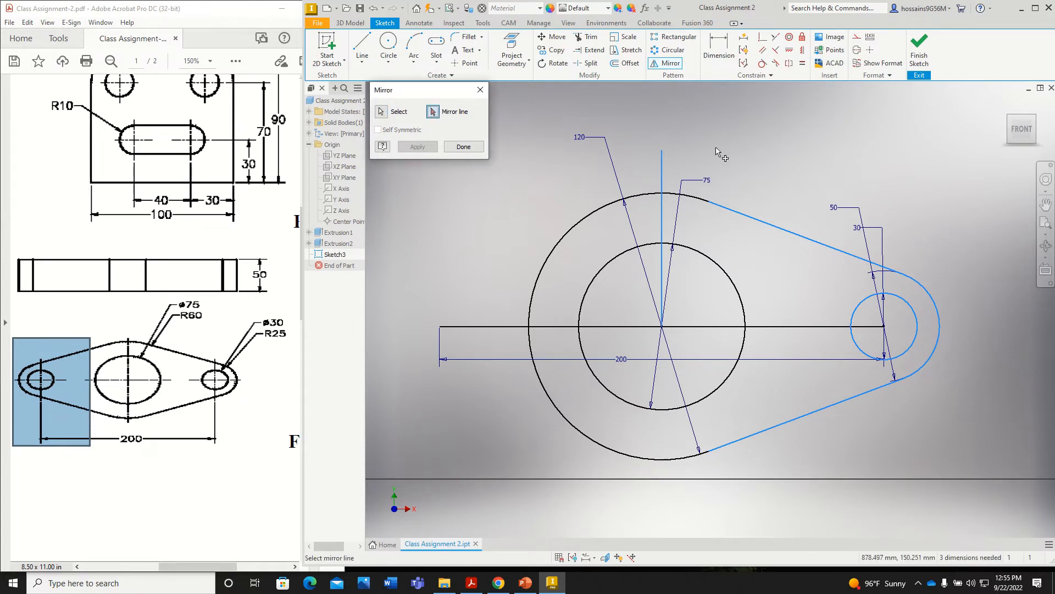
click(663, 167)
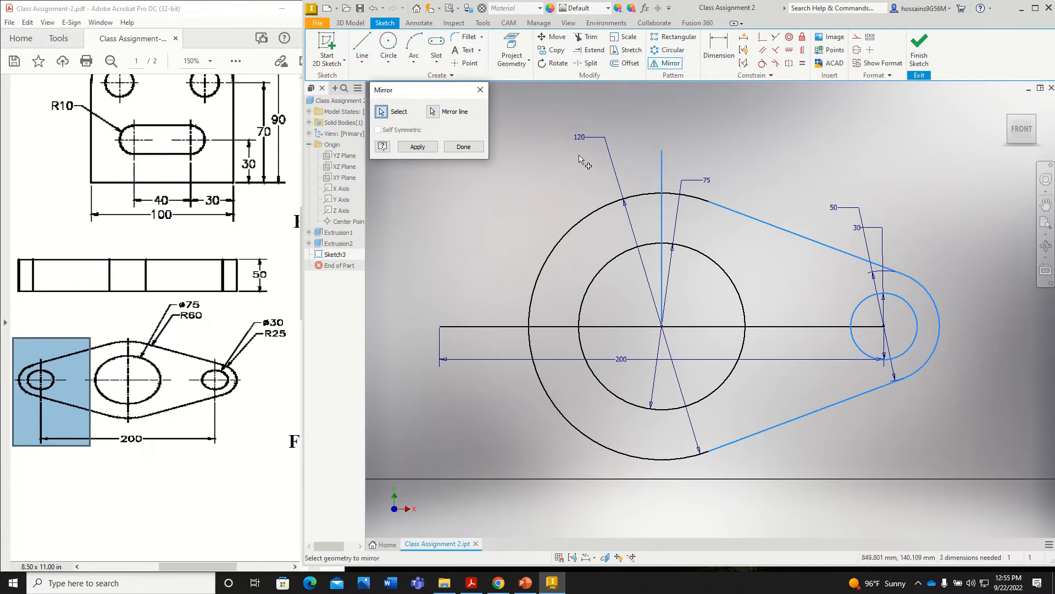
click(418, 147)
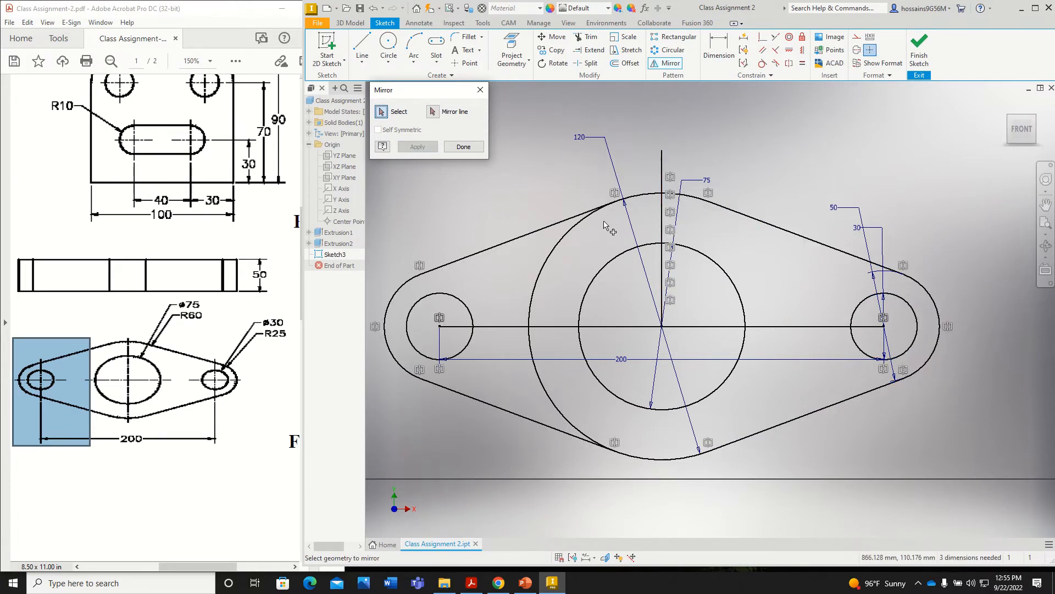
click(465, 147)
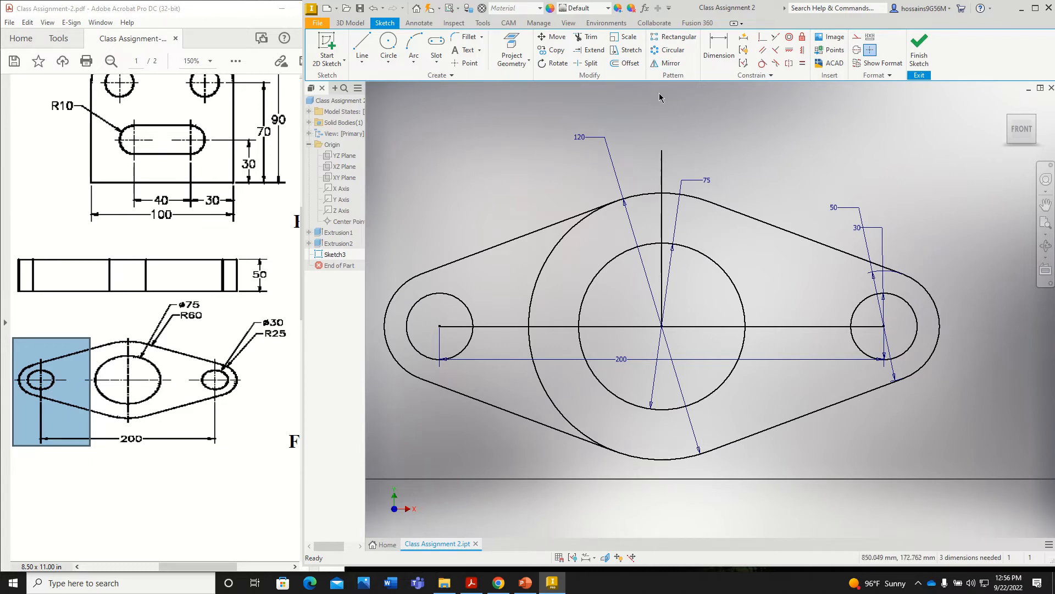
Trim the leftover left-hand arc of the 120 mm circle inside the mirrored outline.
click(588, 38)
click(558, 249)
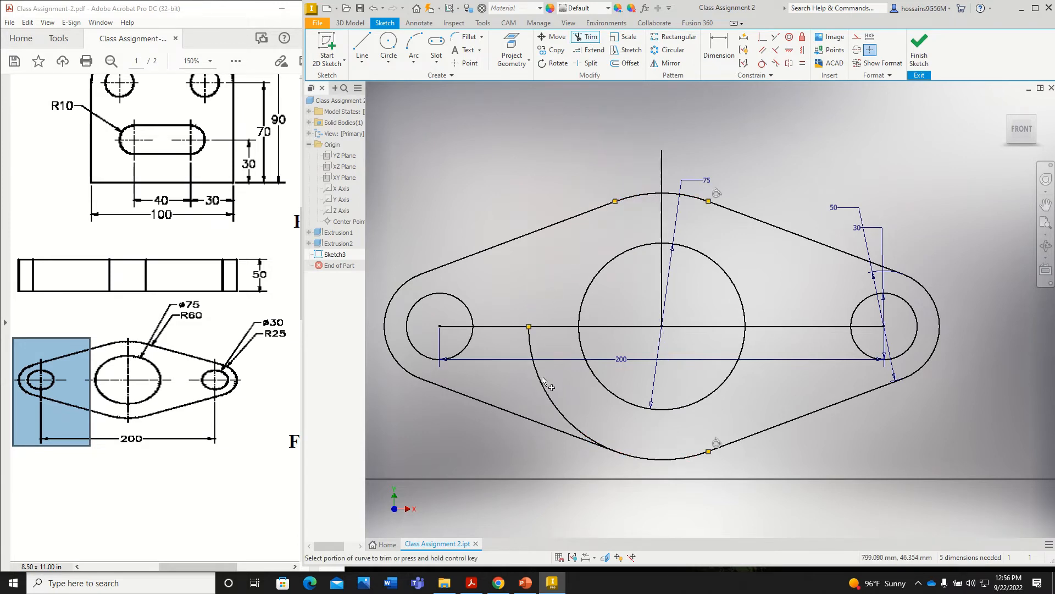
click(549, 392)
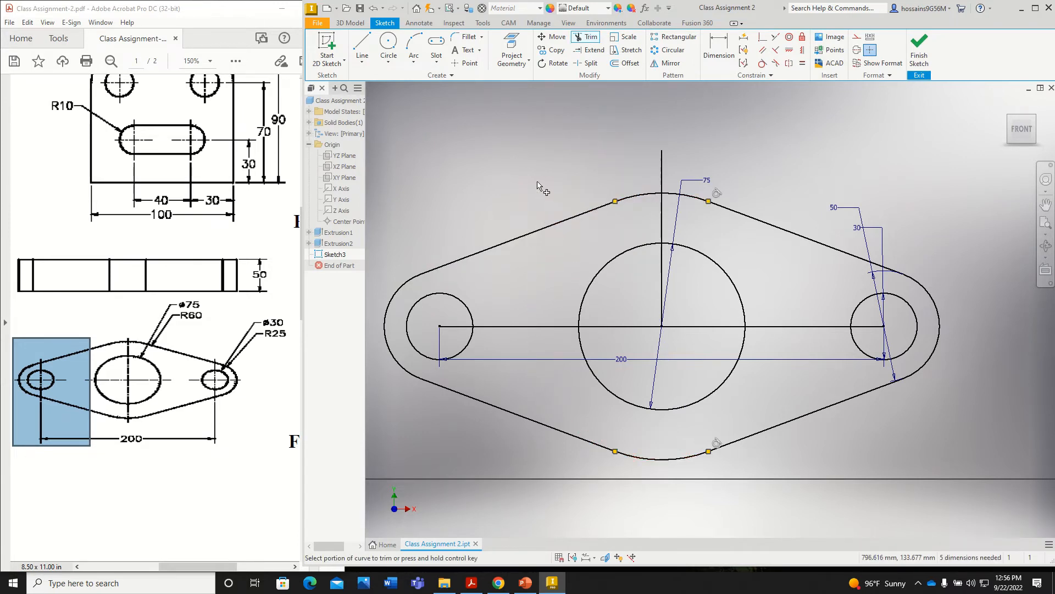
key(Escape)
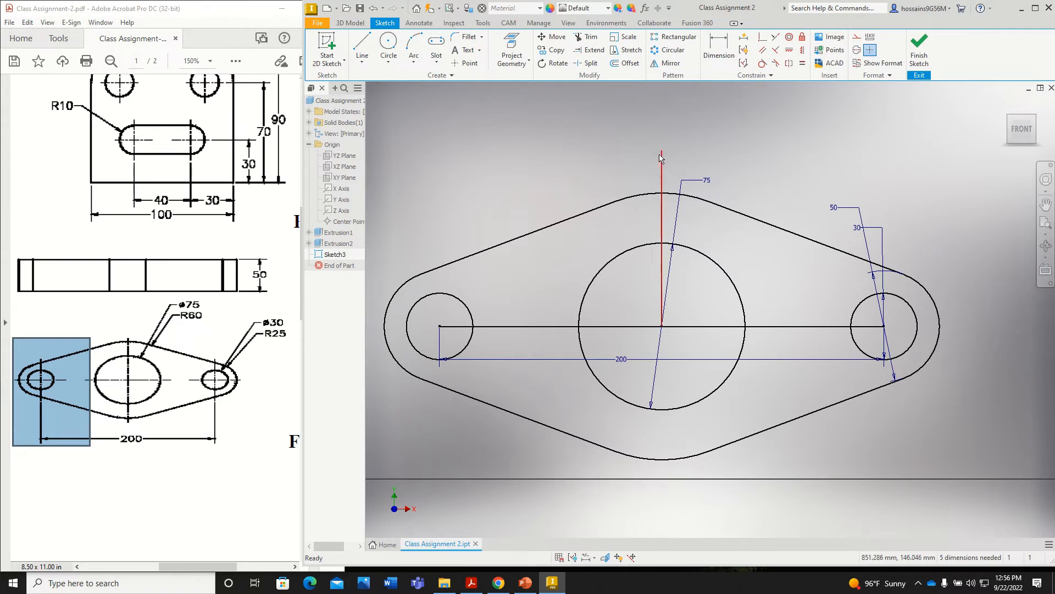
Format the horizontal 200 mm line as a centerline and the vertical mirror line as construction geometry.
click(638, 330)
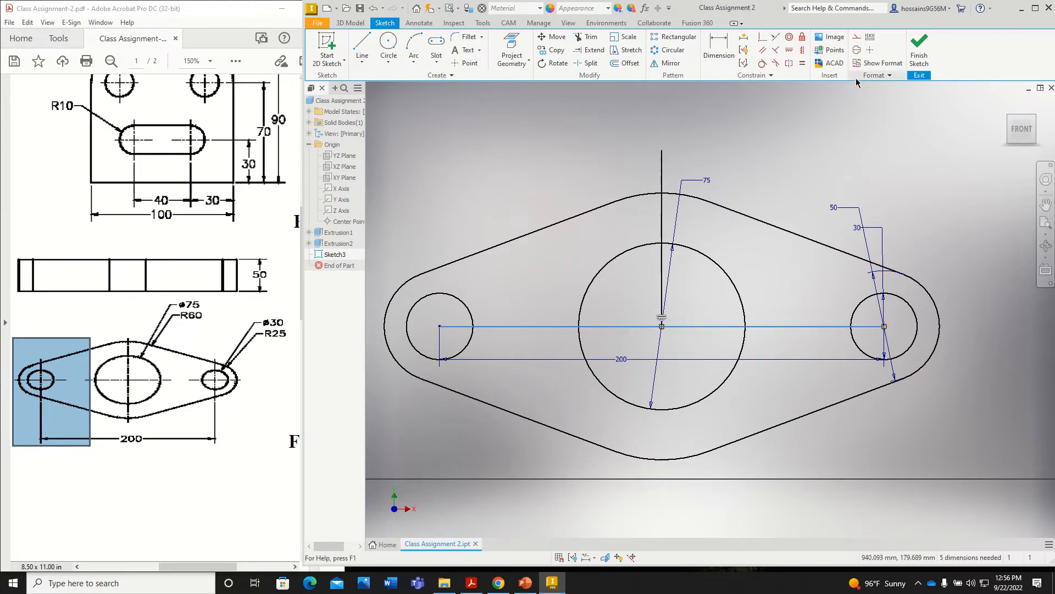
click(858, 51)
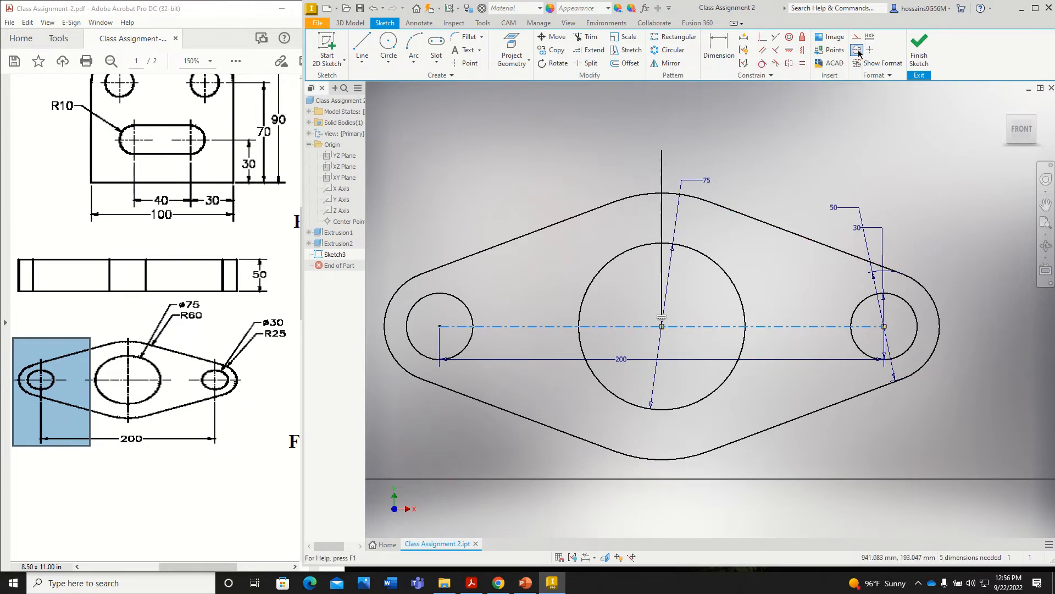
click(661, 170)
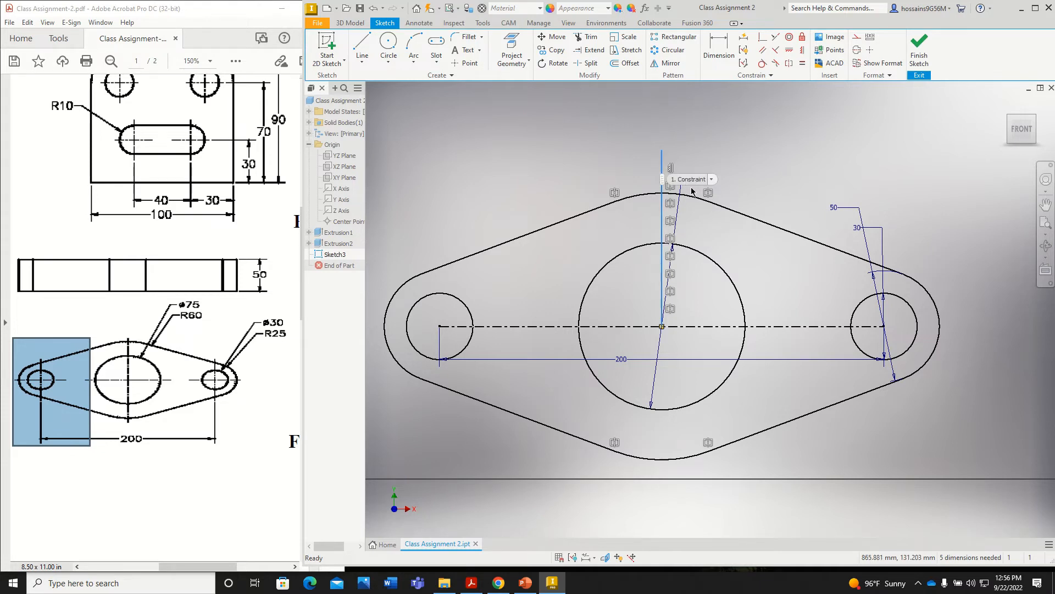
click(861, 37)
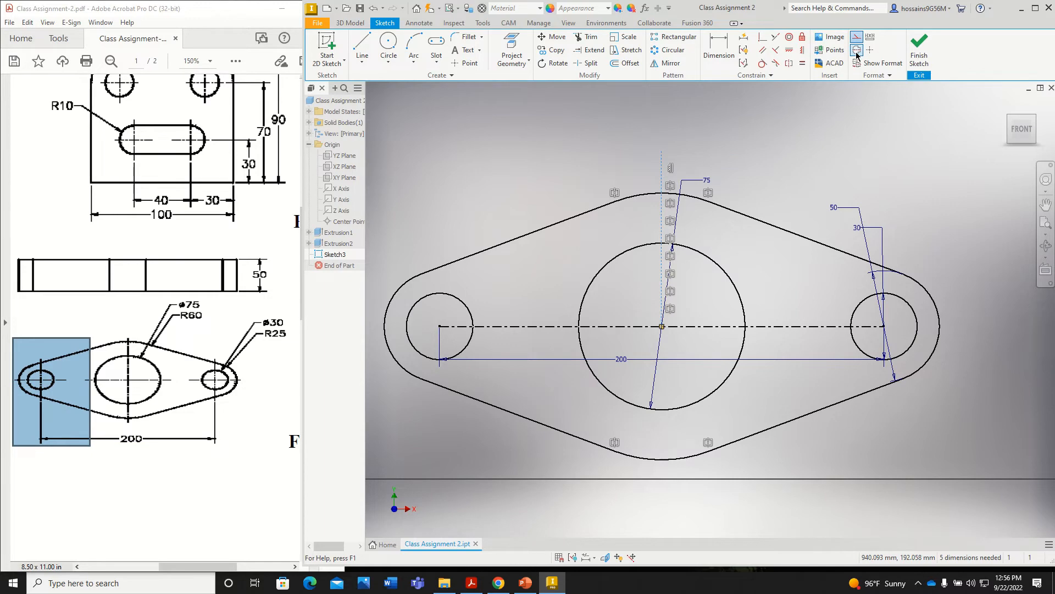
Turn off the construction format, finish the flange sketch and extrude its profile 50 mm, leaving the three holes open.
click(856, 52)
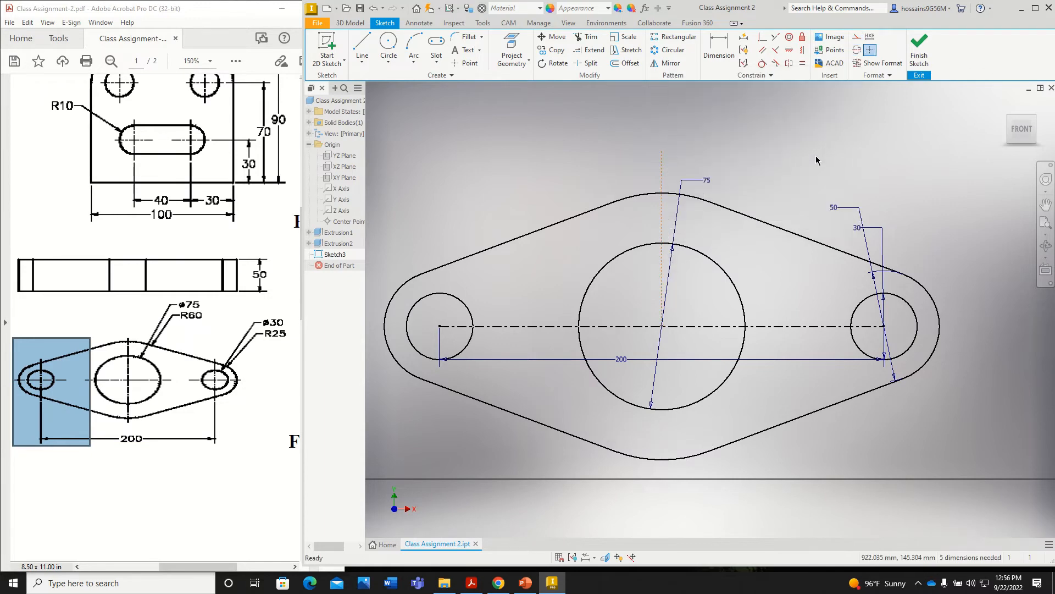
click(920, 53)
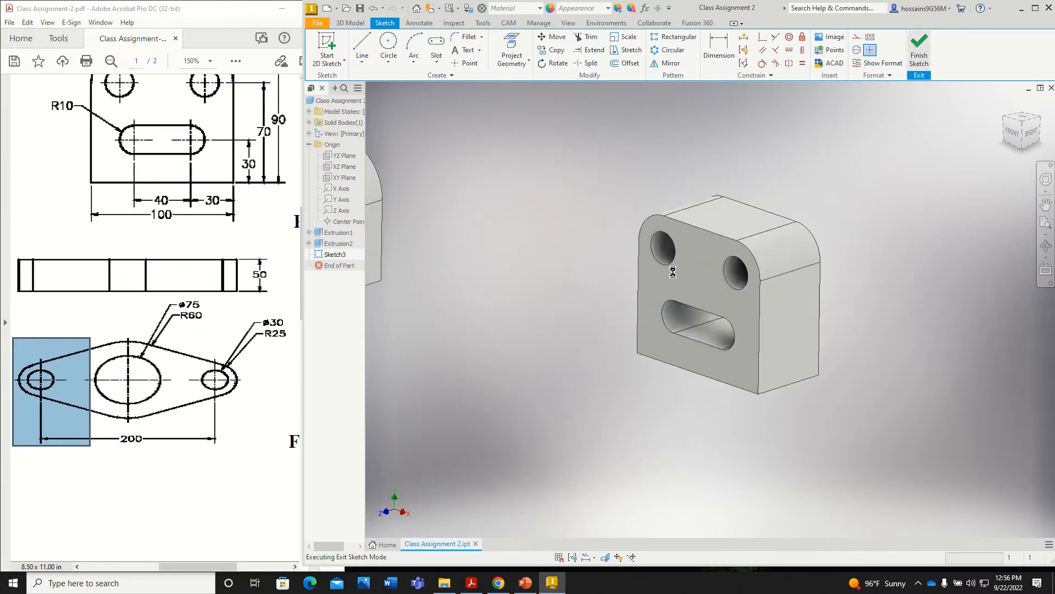
scroll(718, 463, up, 5)
click(362, 47)
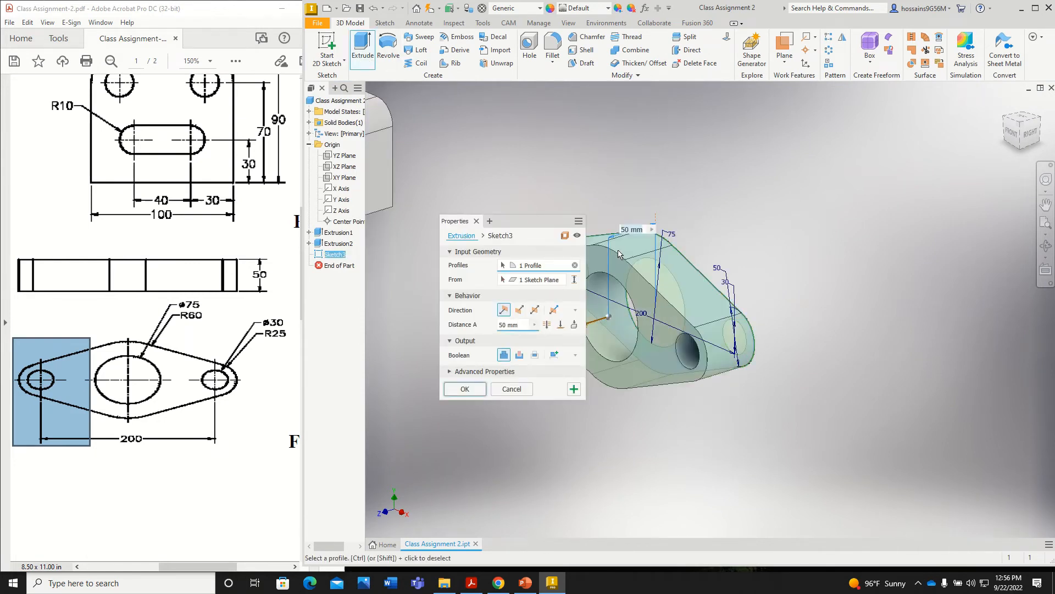
click(465, 389)
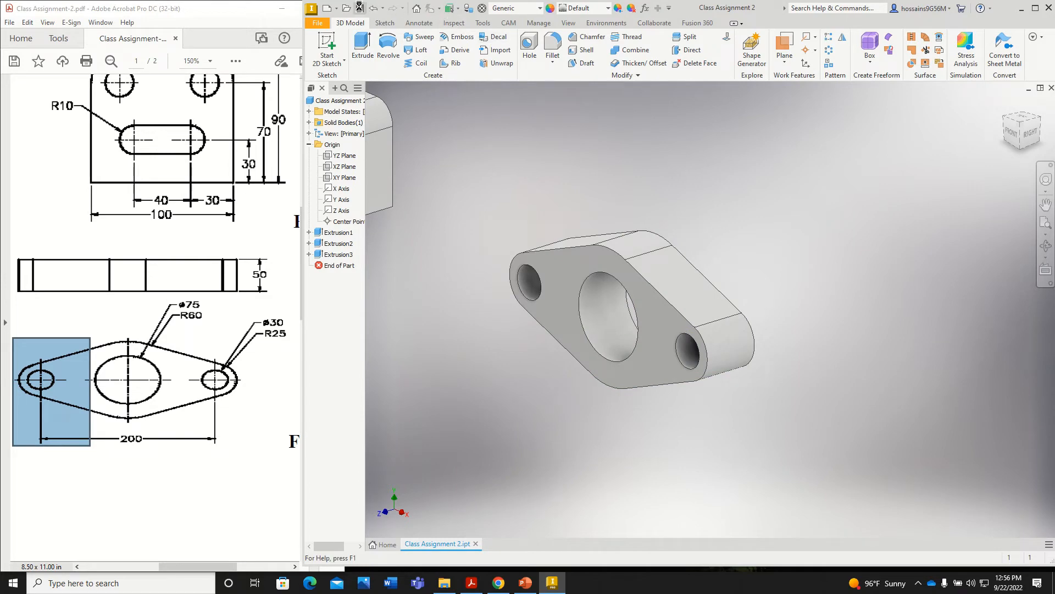
Examine the dimensioned stepped block drawing on page 2 of the assignment PDF.
mouse_move(668, 3)
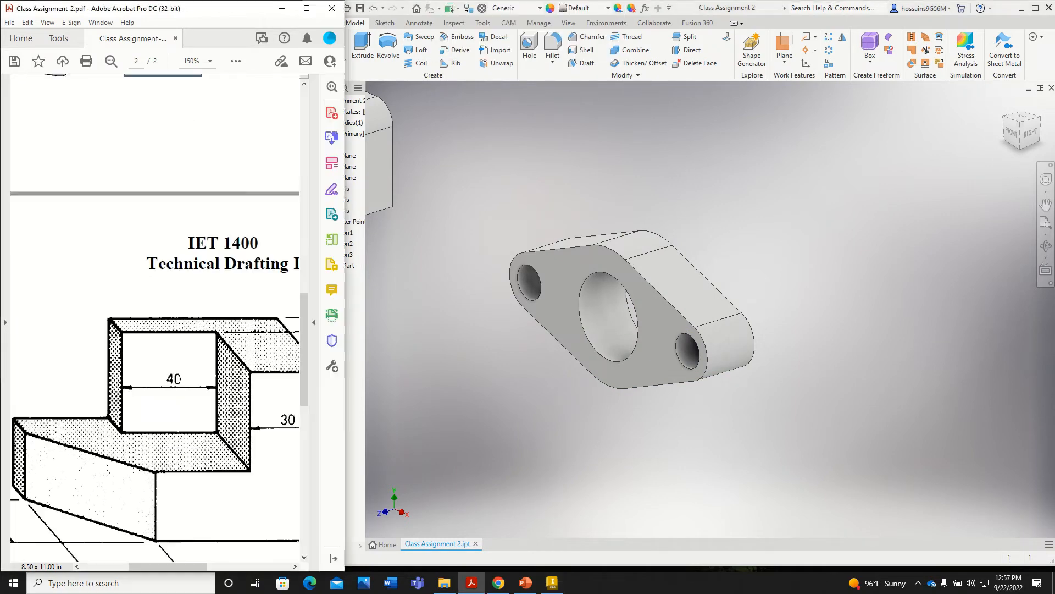
scroll(200, 427, down, 1)
scroll(200, 427, up, 2)
drag(196, 567, 215, 565)
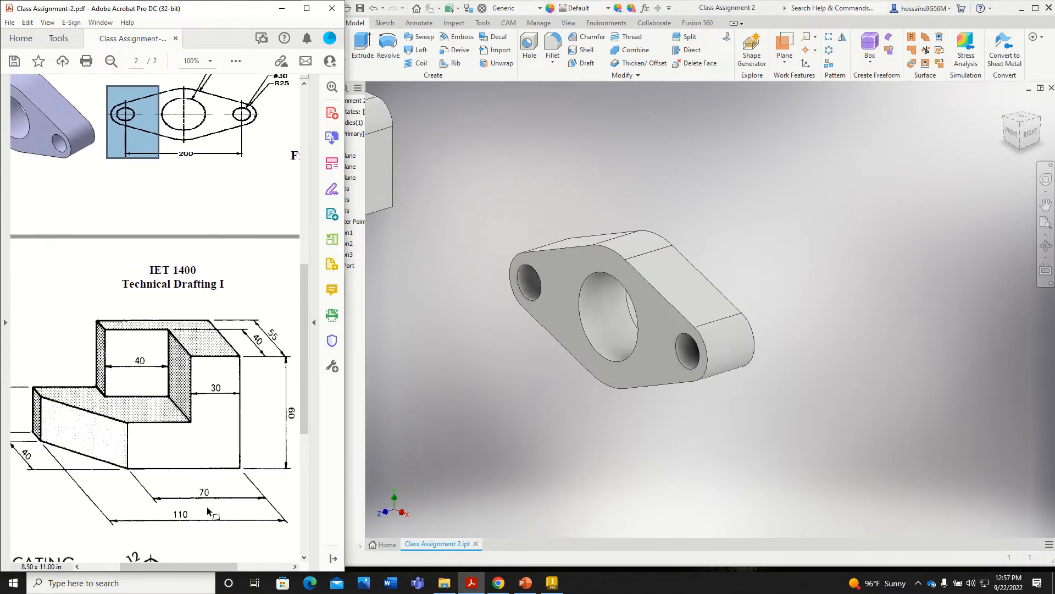
ctrl+scroll(208, 511, down, 1)
ctrl+scroll(208, 511, up, 1)
drag(205, 566, 199, 567)
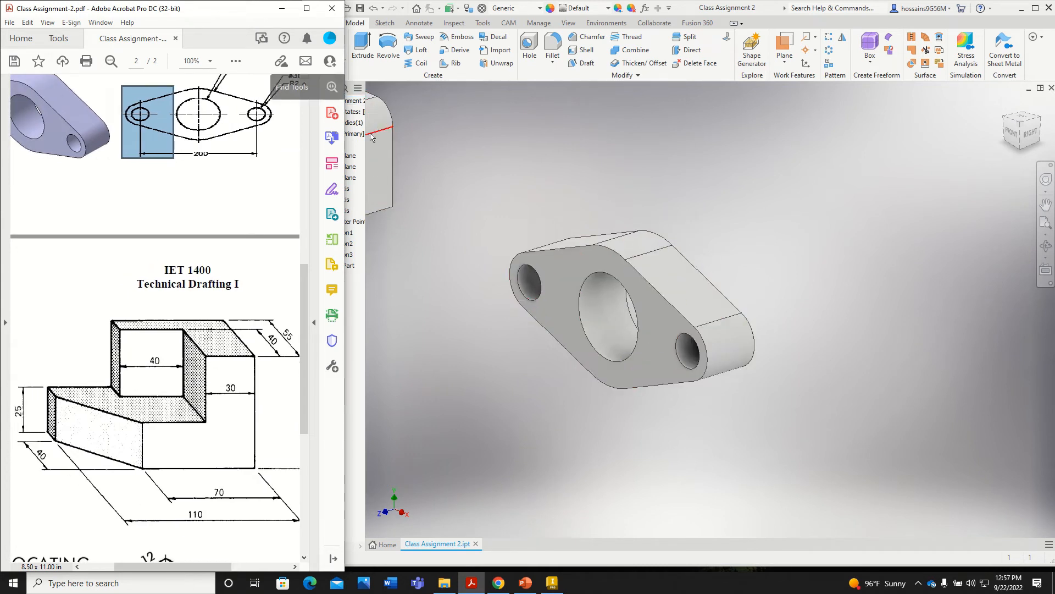
Start a new 2D sketch on the origin's XZ plane.
click(453, 121)
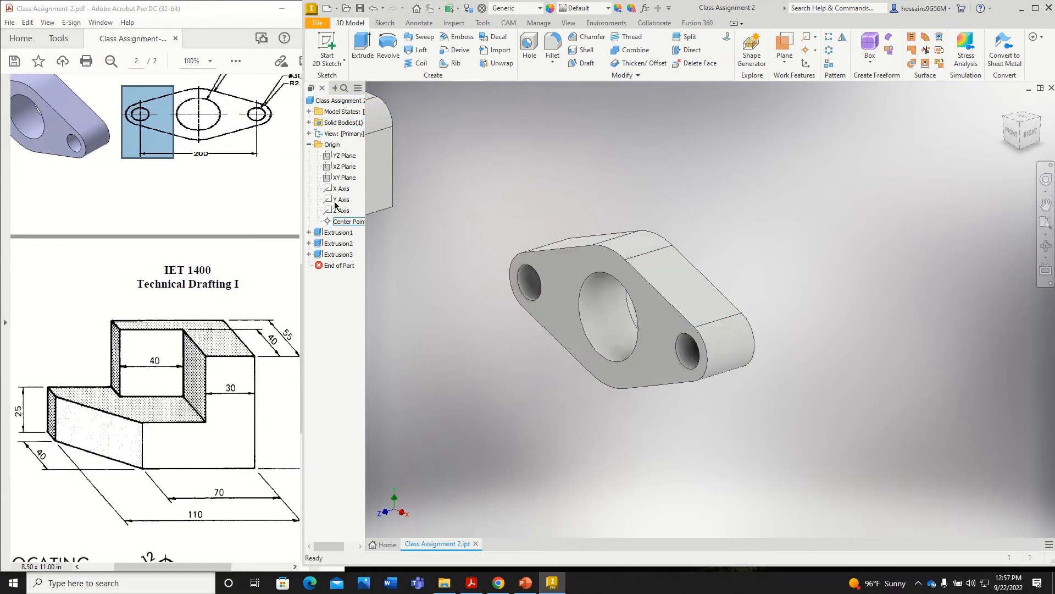
click(345, 167)
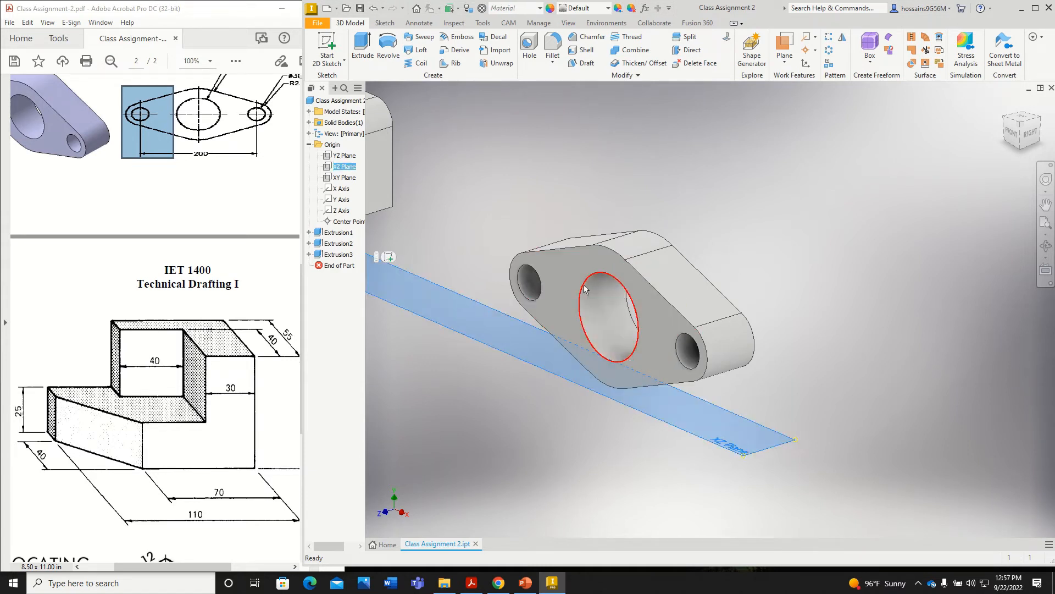
scroll(557, 262, down, 2)
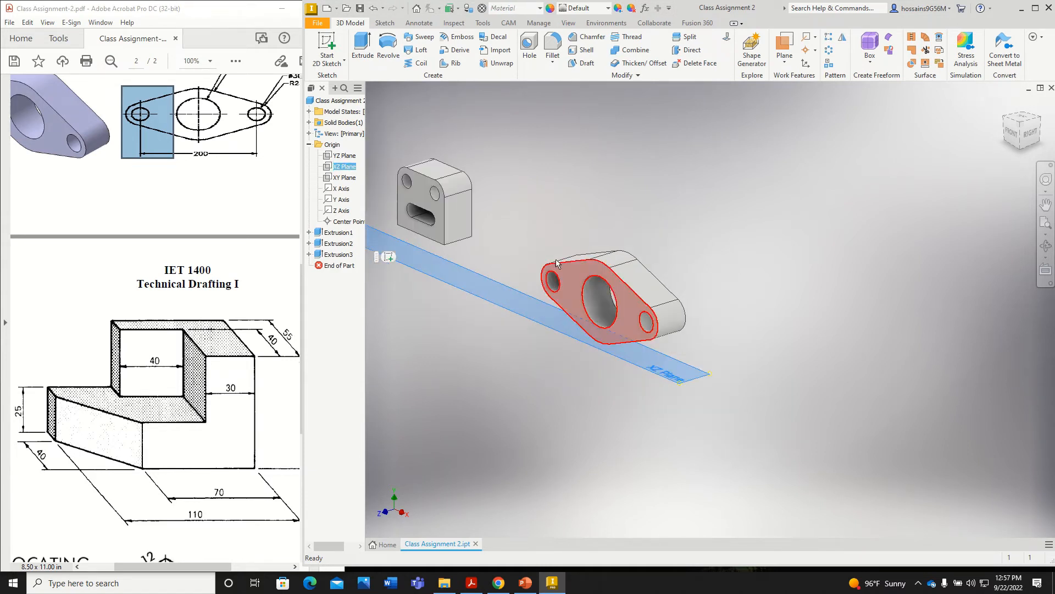
click(328, 46)
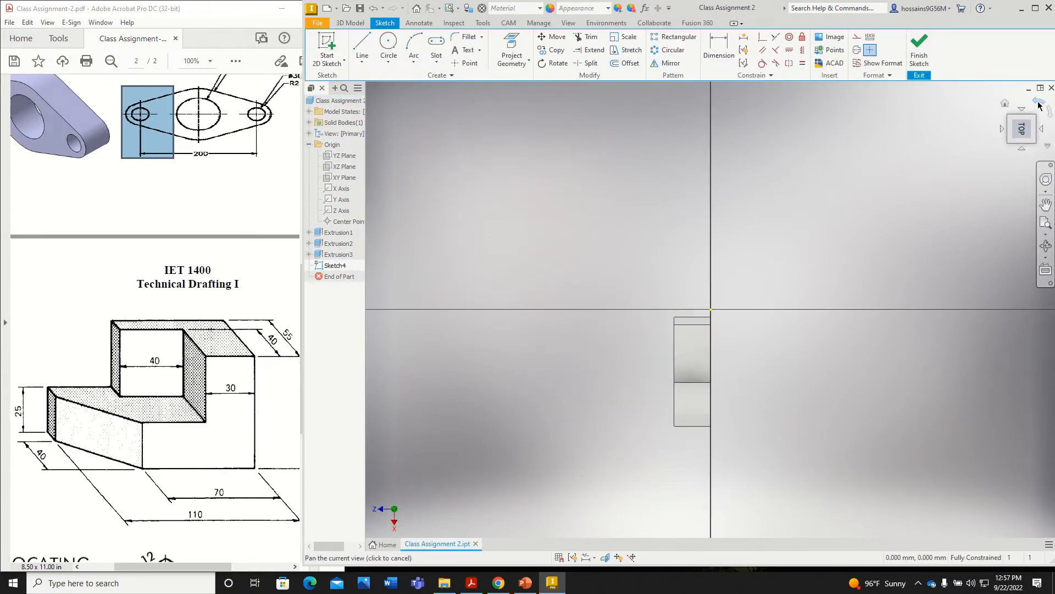
click(1040, 105)
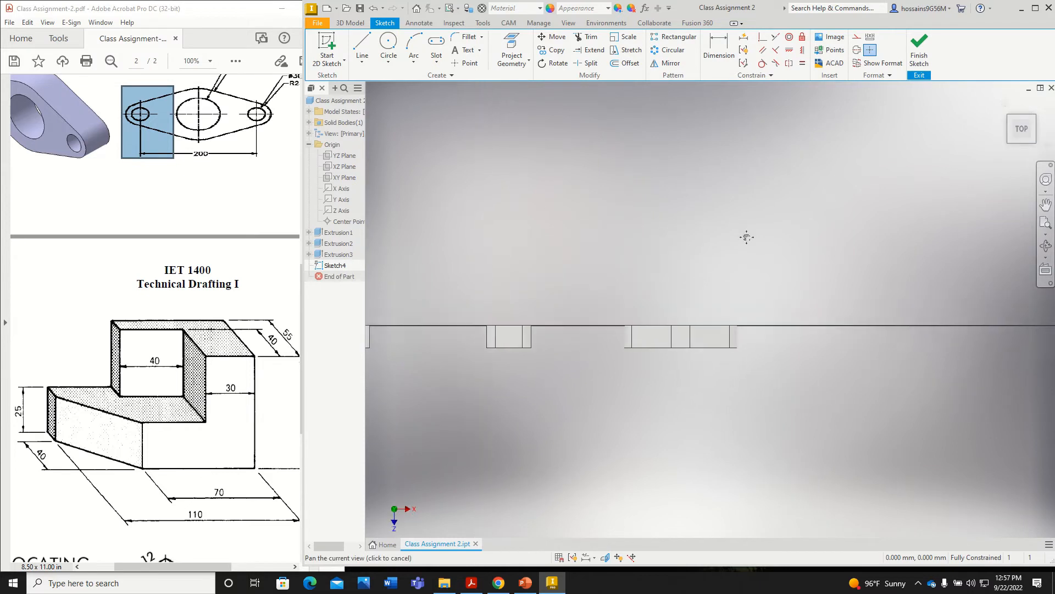
Draw a two-point rectangle about 110 by 64 mm across the horizontal axis, beyond the flange's end.
scroll(767, 361, up, 3)
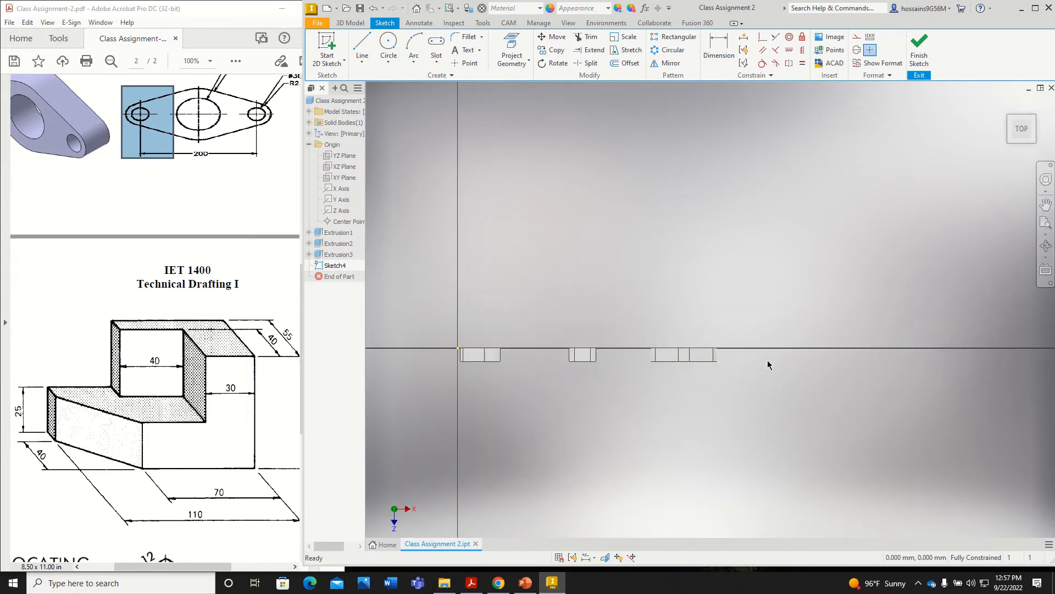
scroll(760, 362, up, 2)
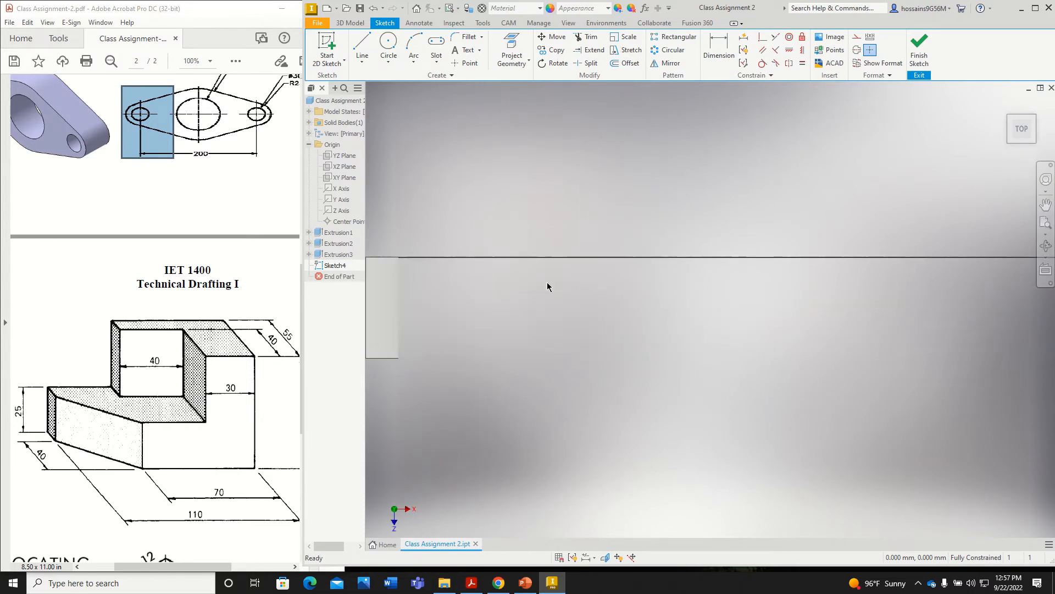
middle_drag(548, 281, 592, 281)
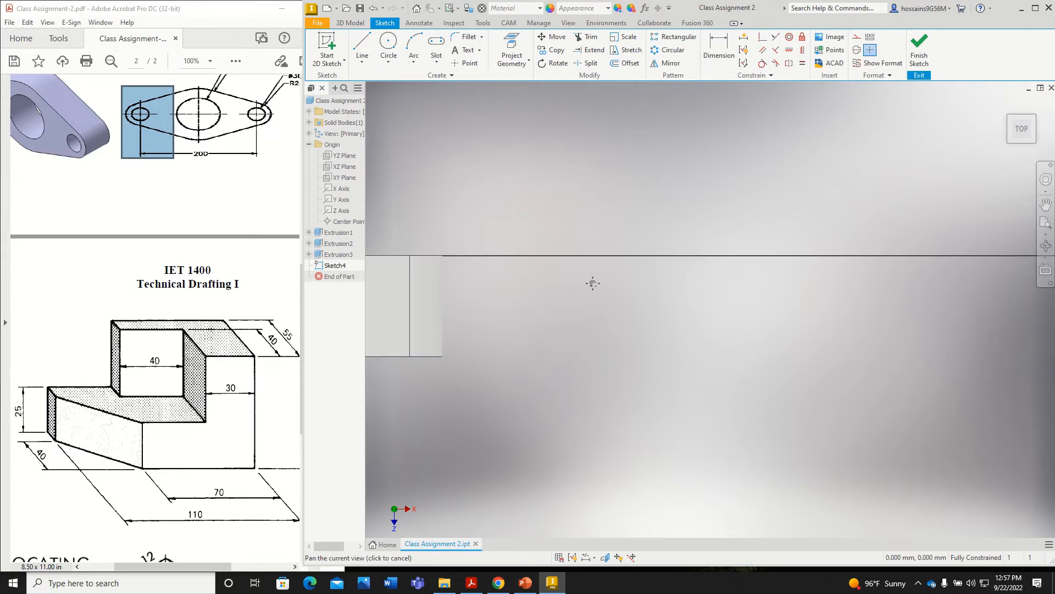
click(440, 68)
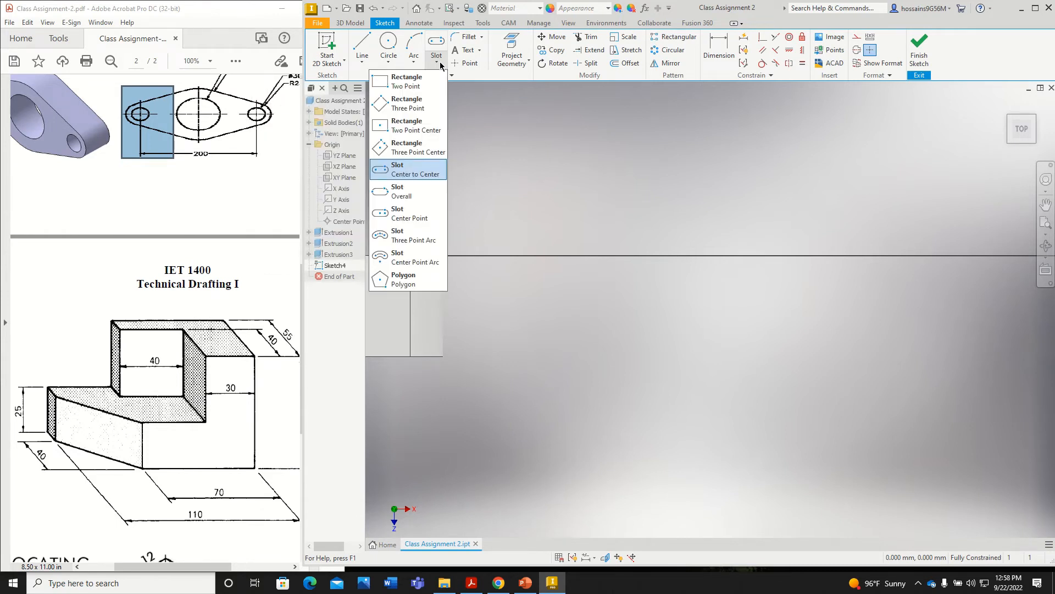
click(407, 81)
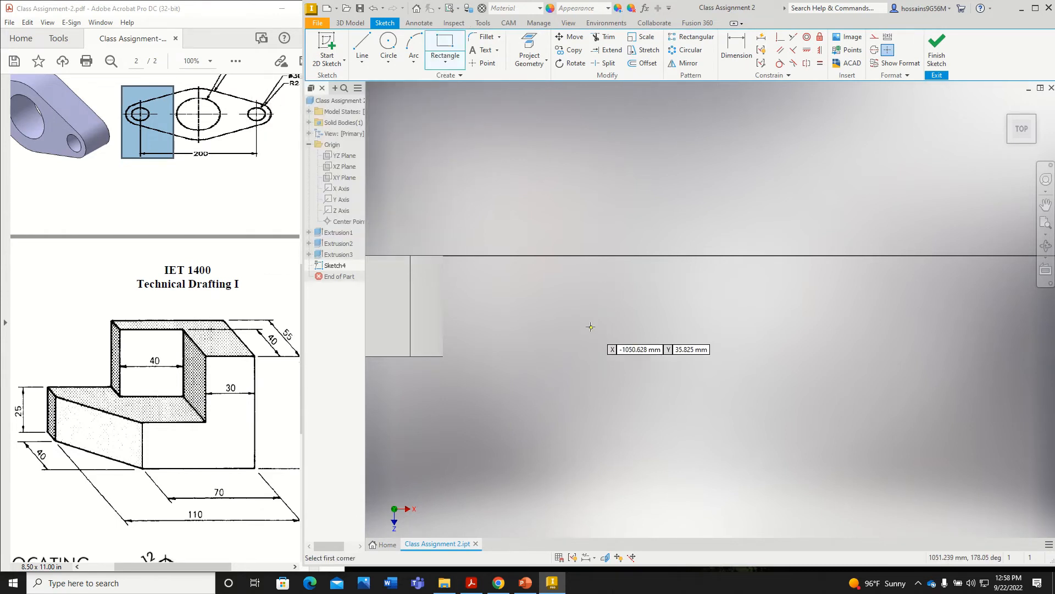
click(566, 313)
click(789, 184)
Check the overall sizes in the PDF and dimension the rectangle 110 mm wide and 55 mm high.
click(731, 59)
drag(180, 511, 209, 529)
drag(279, 321, 297, 341)
click(702, 314)
click(702, 361)
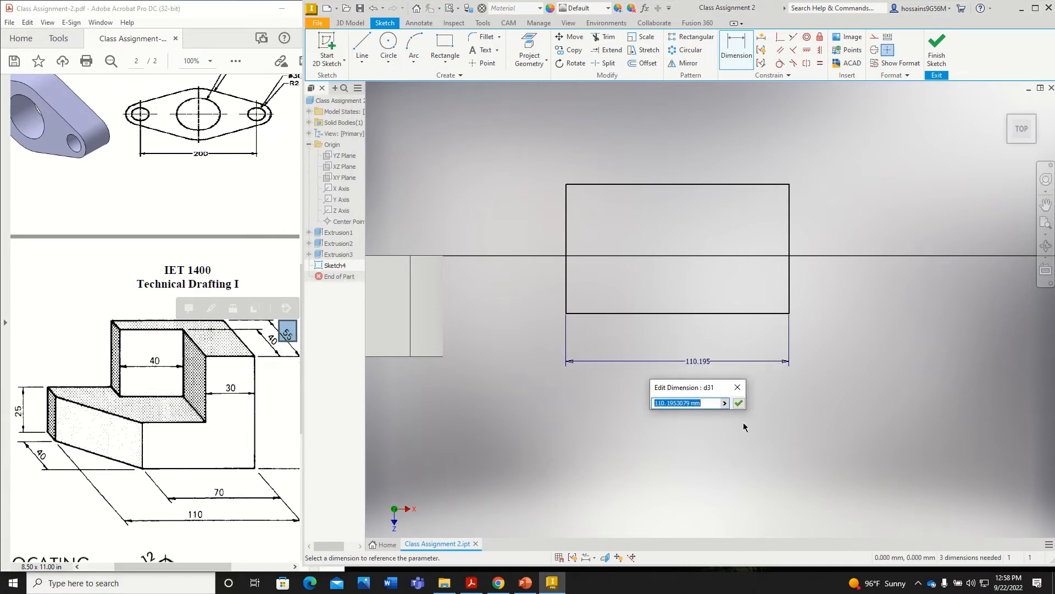
text(110)
key(Return)
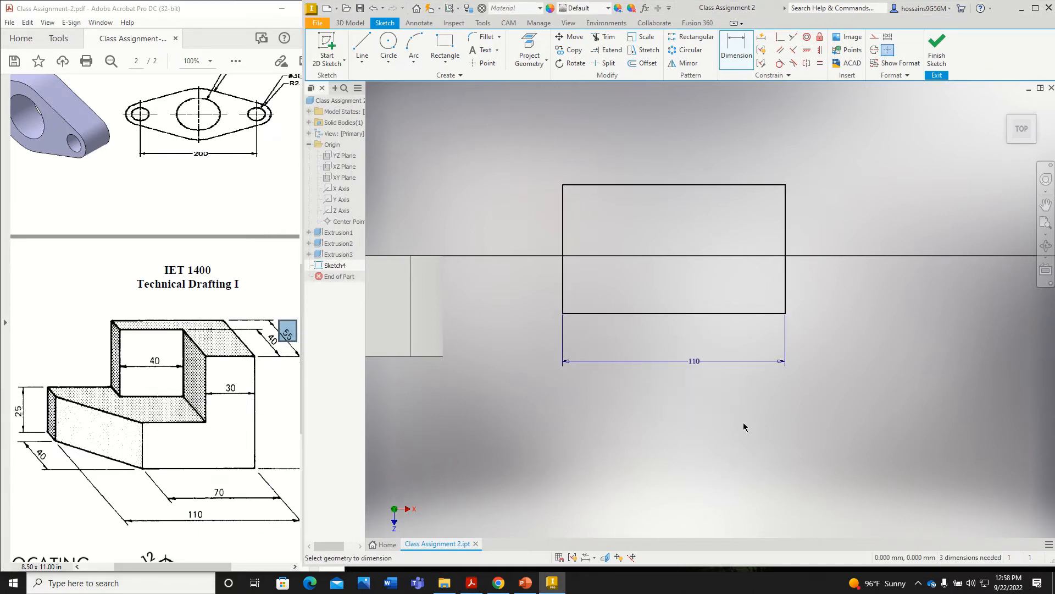
click(791, 226)
click(825, 217)
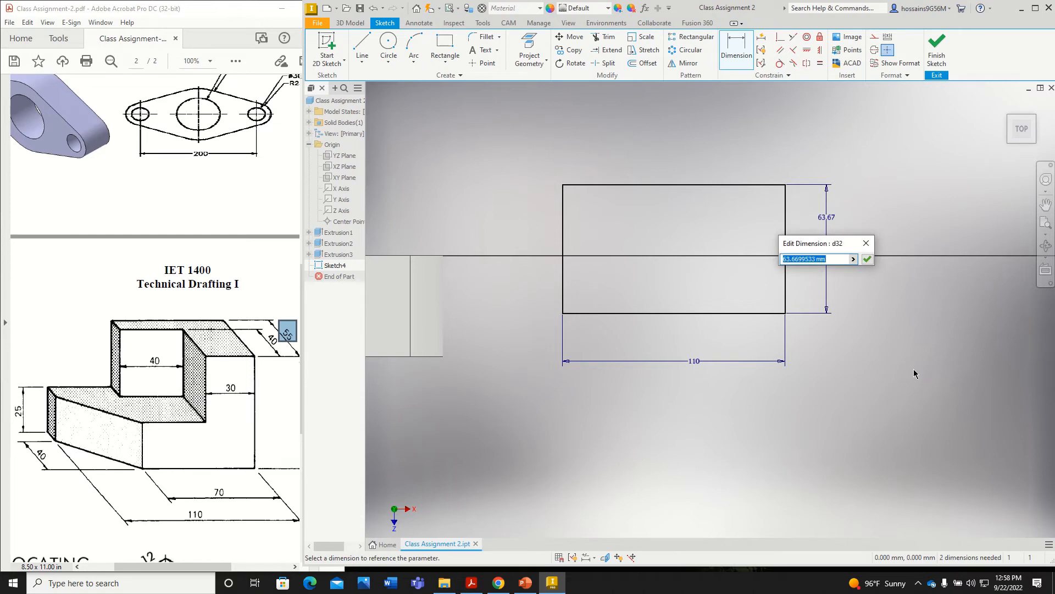
text(55)
key(Return)
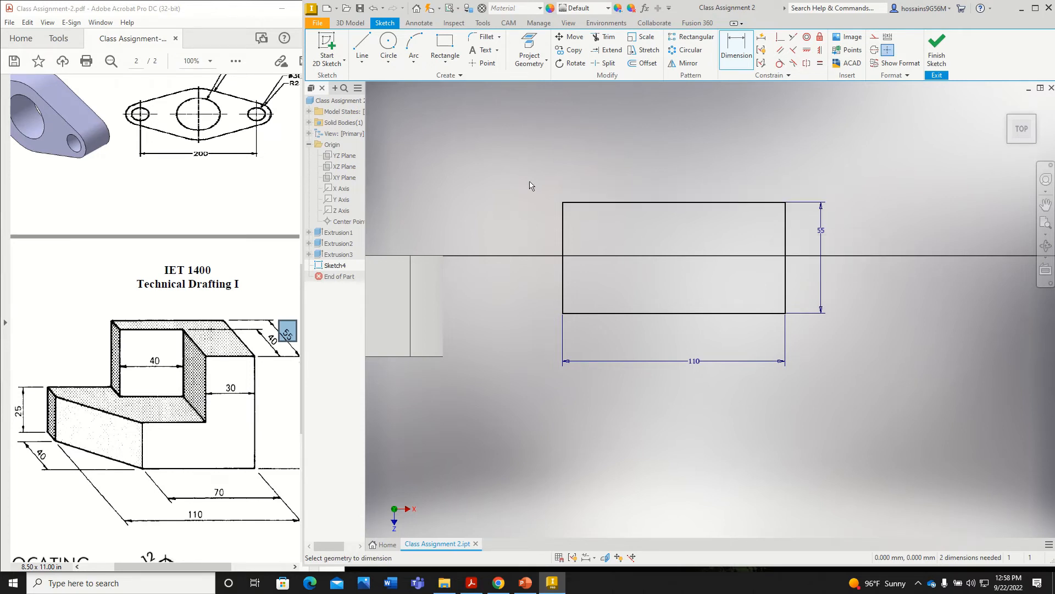
Move the whole rectangle by its lower-left corner to free space above the horizontal axis, clear of the flange.
click(571, 37)
drag(547, 175, 824, 389)
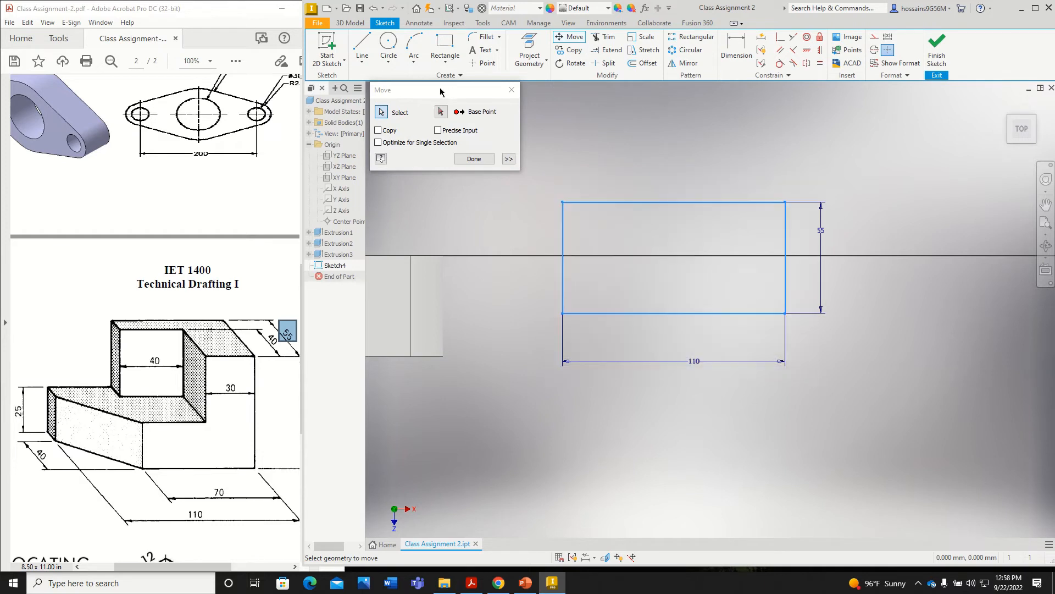
click(443, 113)
click(562, 314)
scroll(587, 393, down, 4)
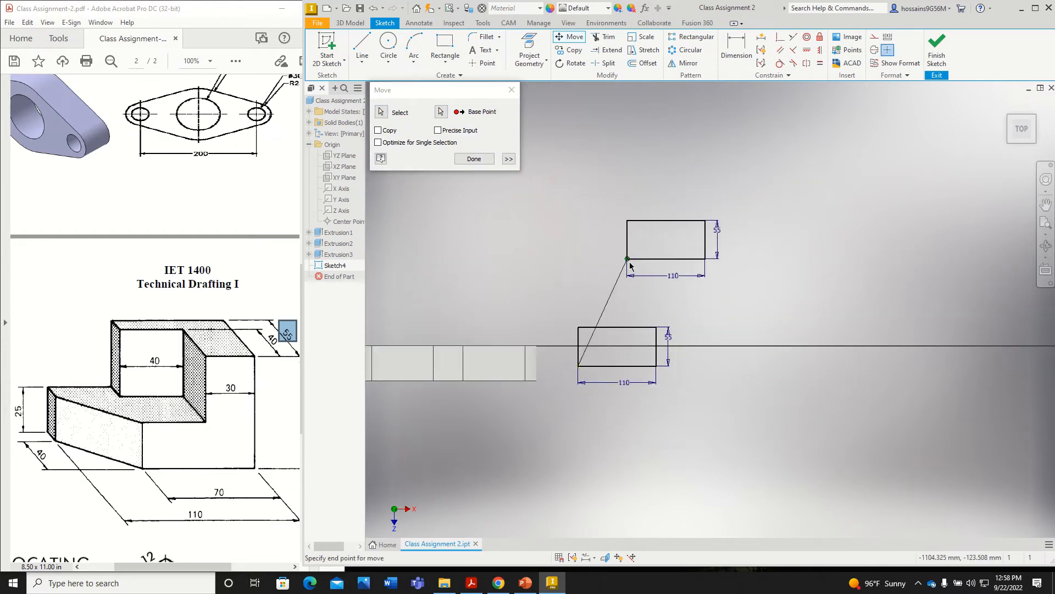
click(640, 257)
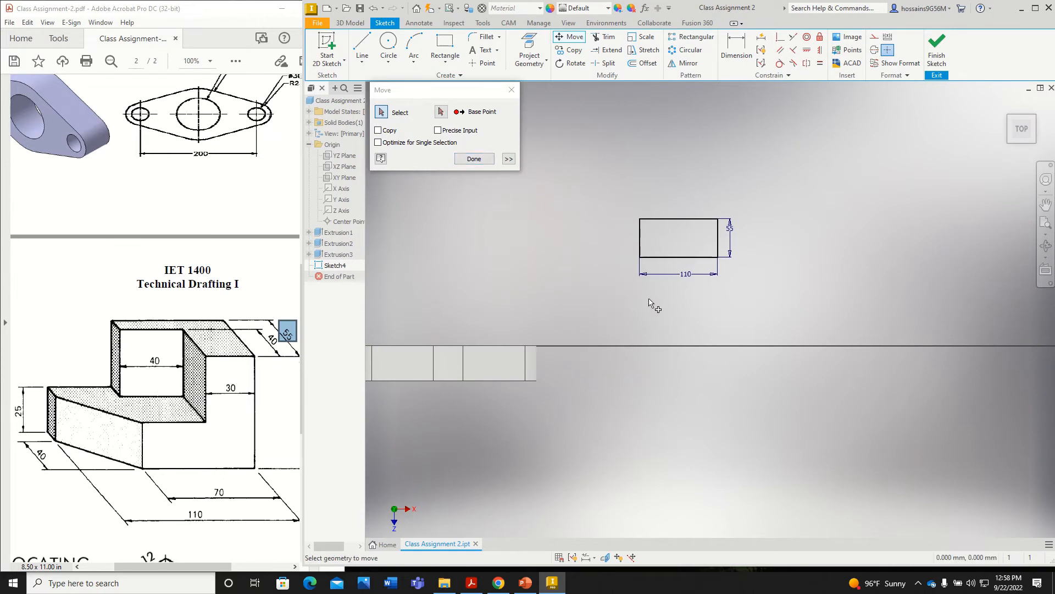
scroll(649, 298, up, 2)
click(475, 159)
Check the corner cut in the PDF and chamfer the rectangle's lower-left corner with an equal distance of 40 mm.
middle_drag(723, 295, 590, 413)
scroll(503, 385, up, 2)
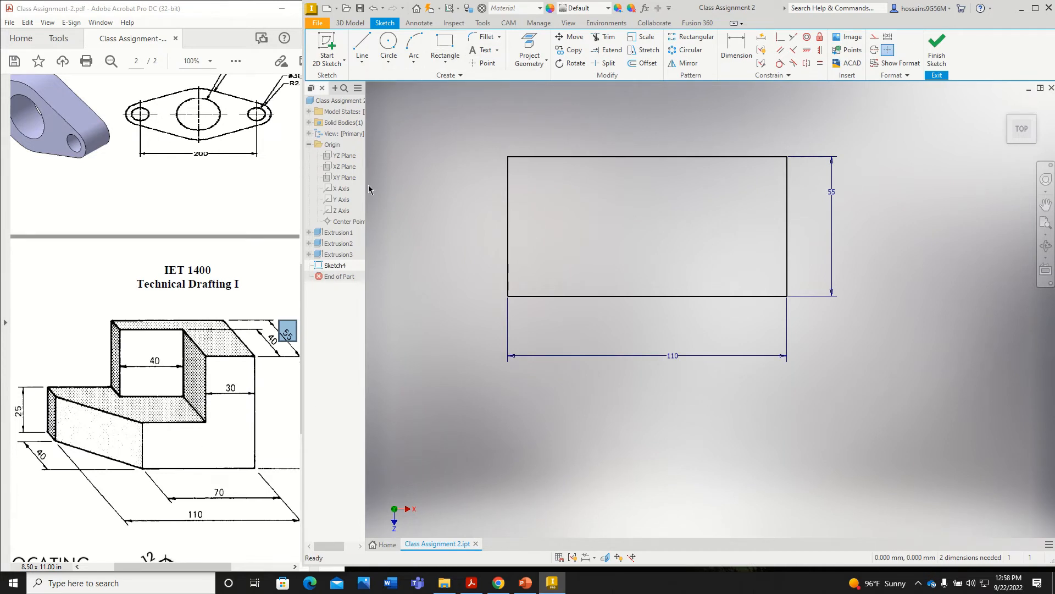
drag(22, 443, 56, 479)
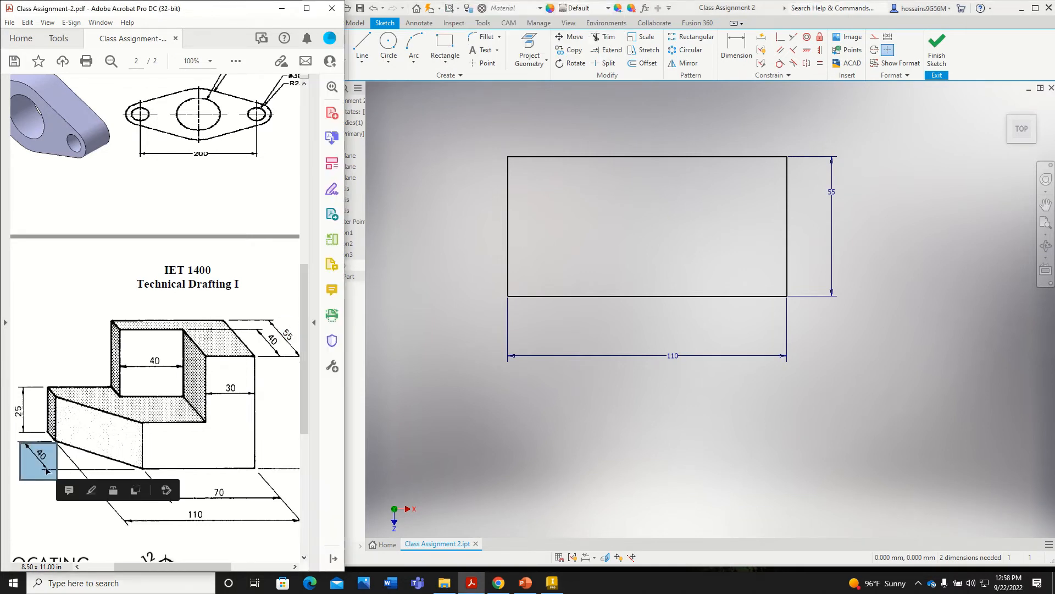
click(499, 37)
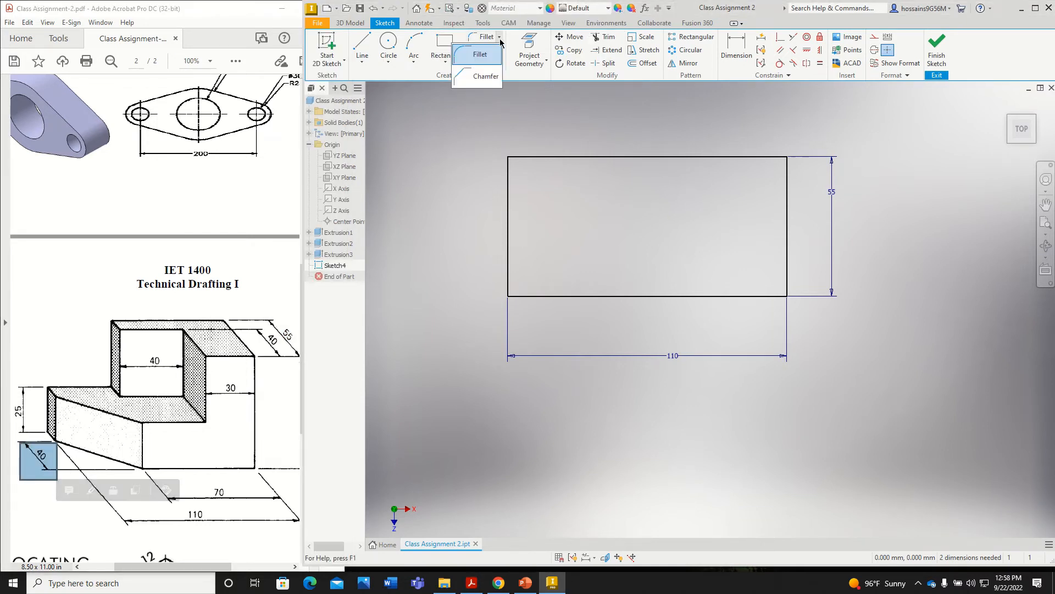
click(481, 77)
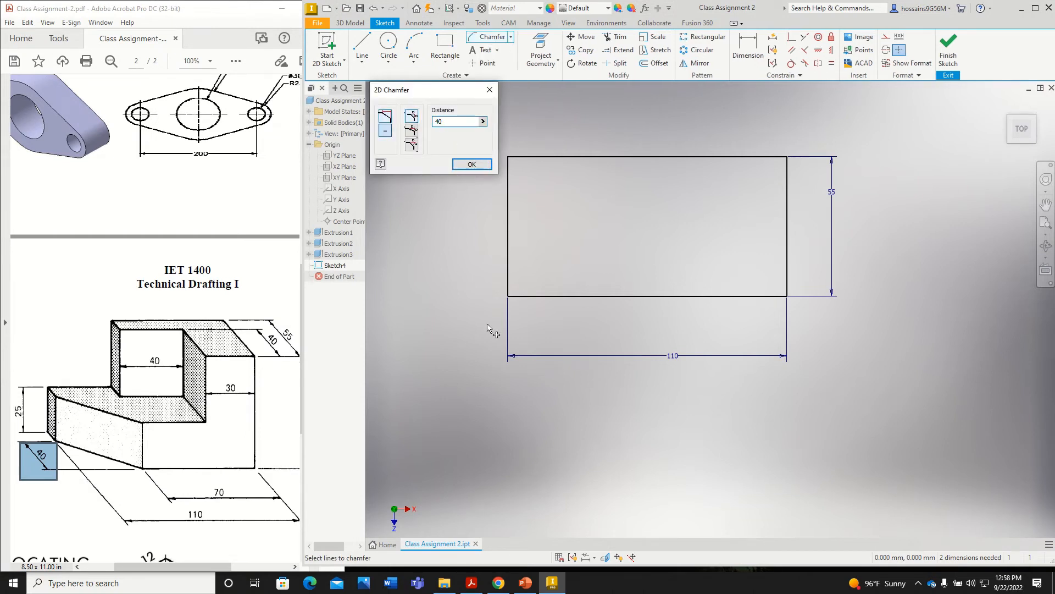
click(508, 273)
click(552, 296)
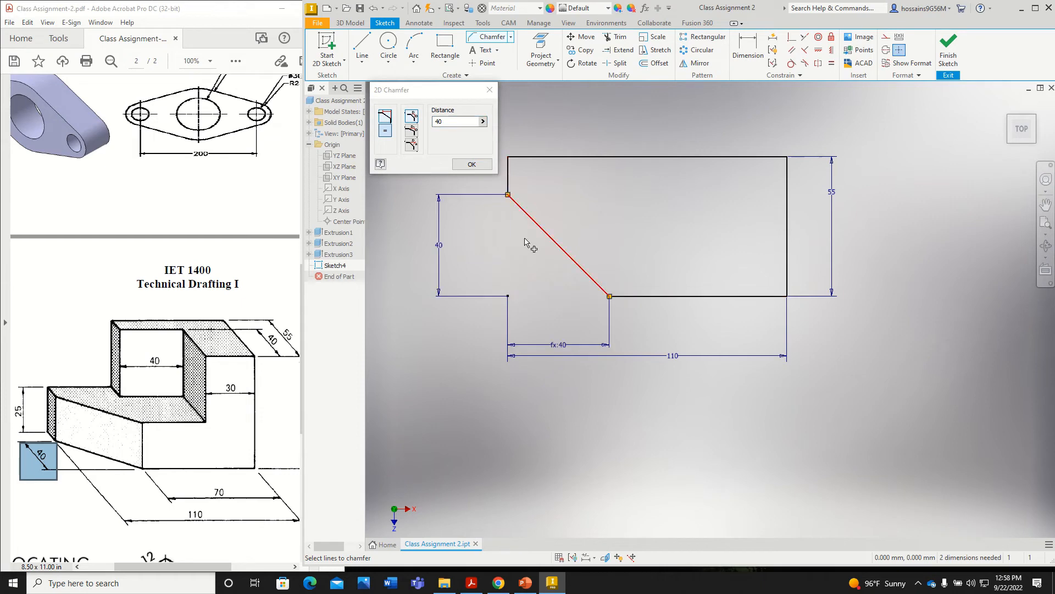
click(474, 163)
Finish the sketch, check the base height in the PDF and extrude the chamfered profile 25 mm upward.
click(949, 60)
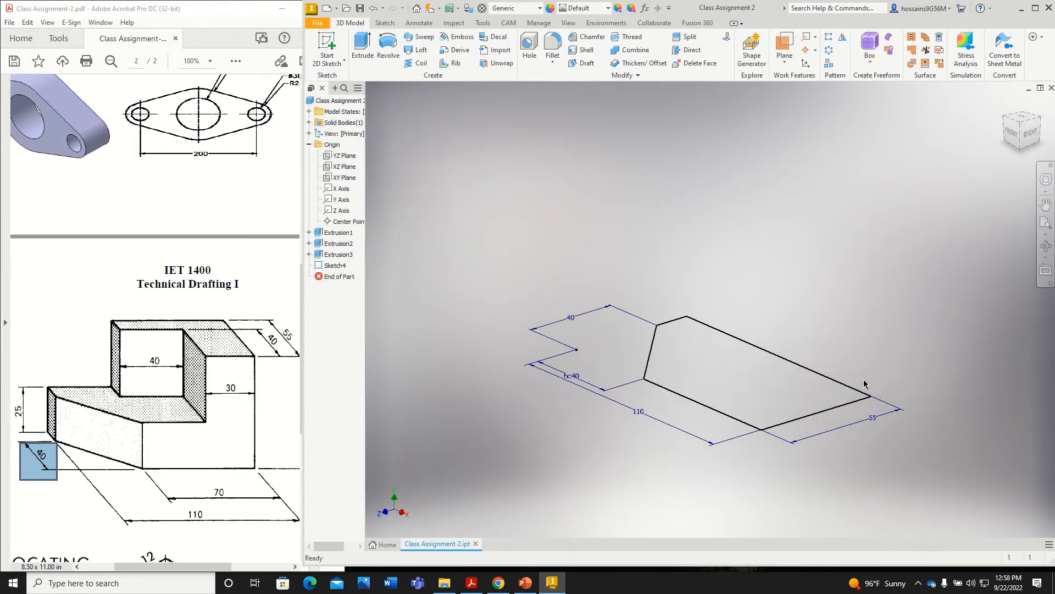
drag(16, 399, 27, 431)
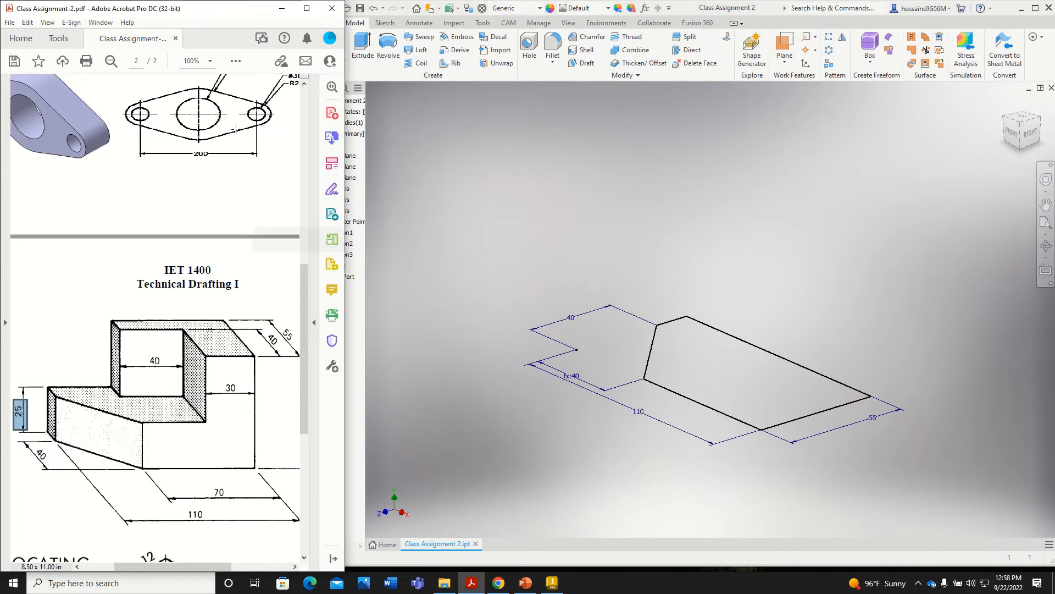
click(363, 47)
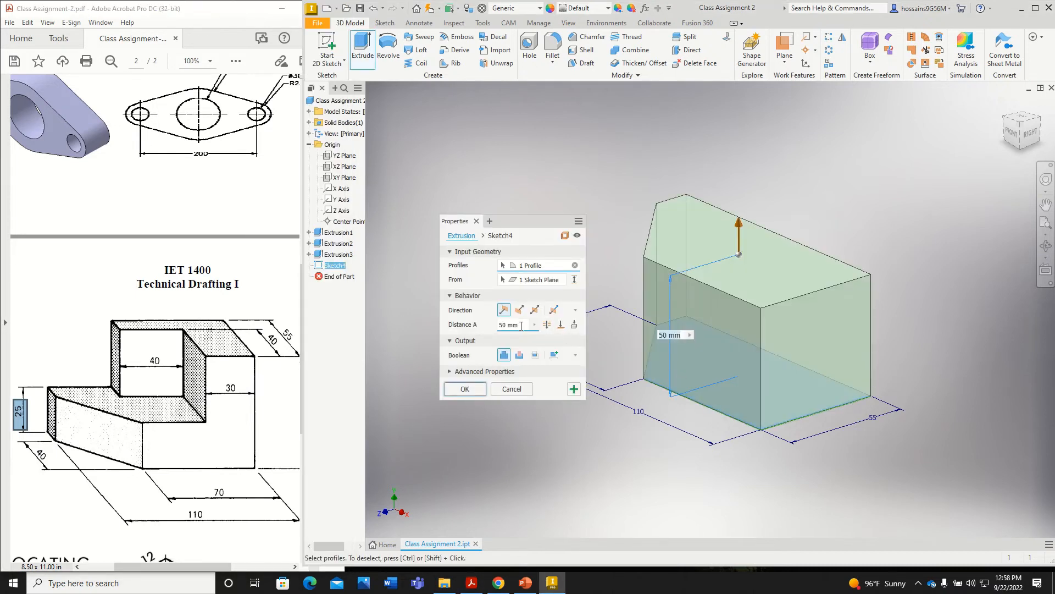
text(25)
key(Return)
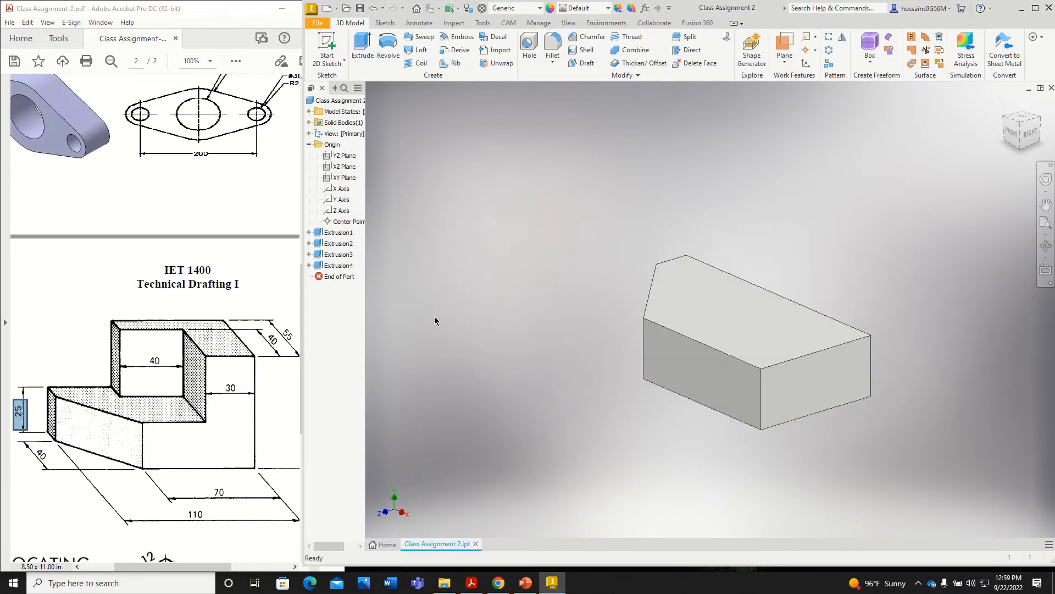
Start a sketch on the chamfered block's upper face and check the raised section's outline in the PDF.
click(741, 318)
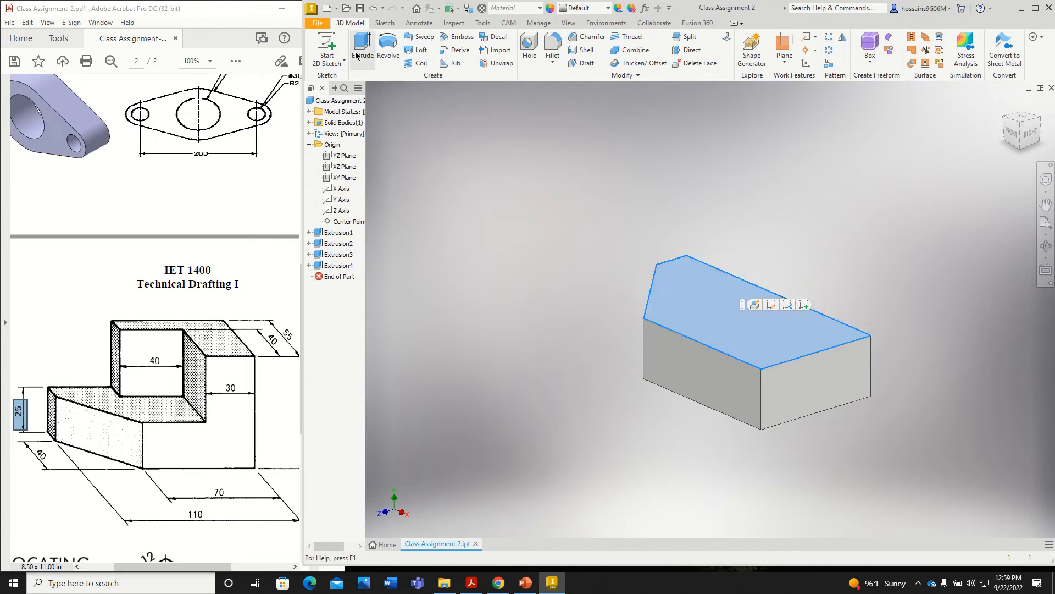
click(334, 44)
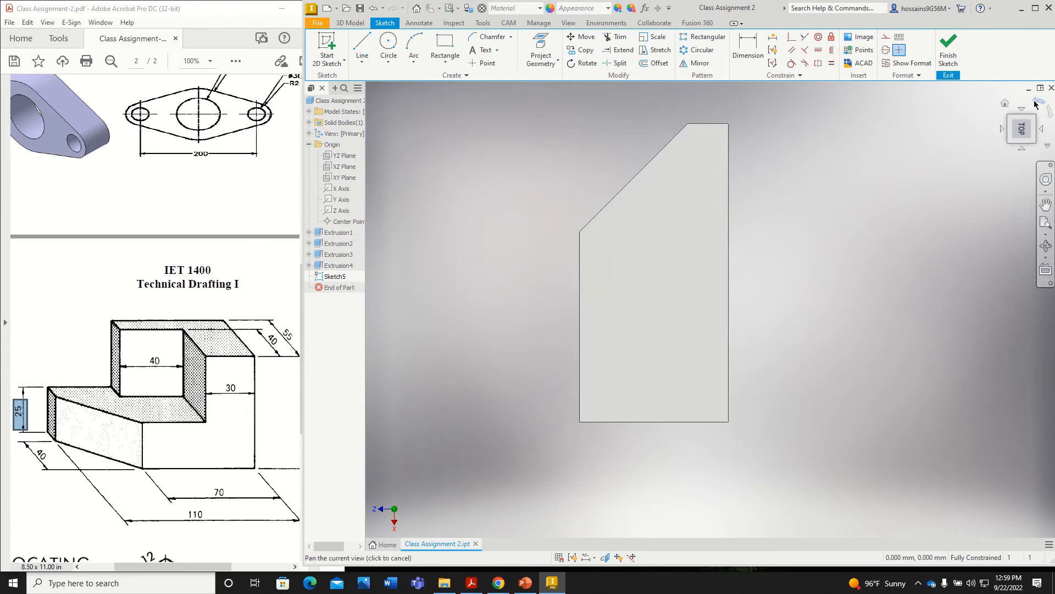
click(1037, 101)
scroll(946, 289, up, 8)
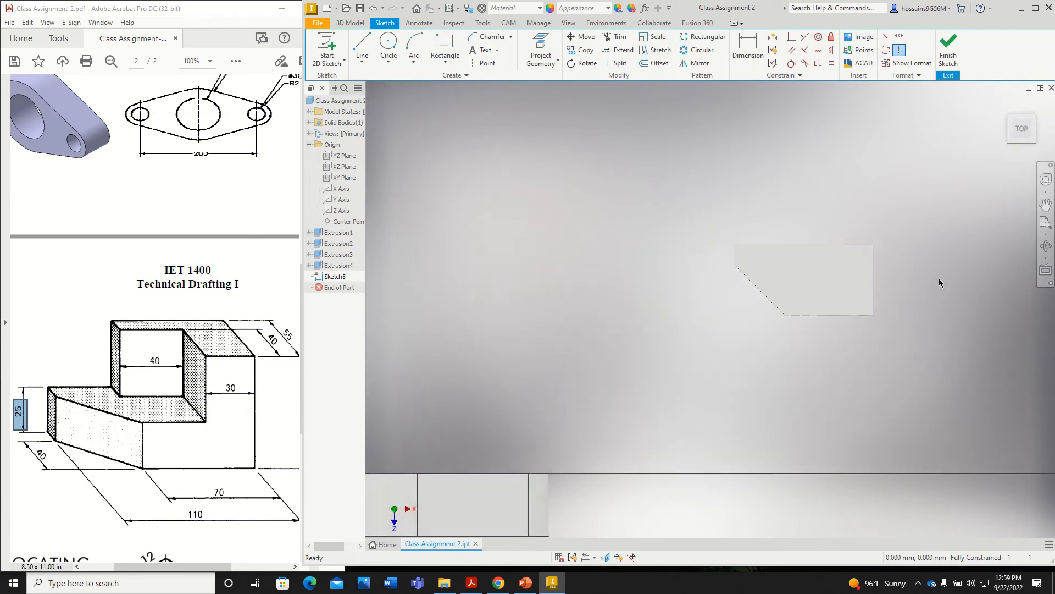
click(108, 317)
mouse_move(110, 320)
mouse_down()
mouse_move(224, 338)
mouse_move(224, 355)
mouse_up()
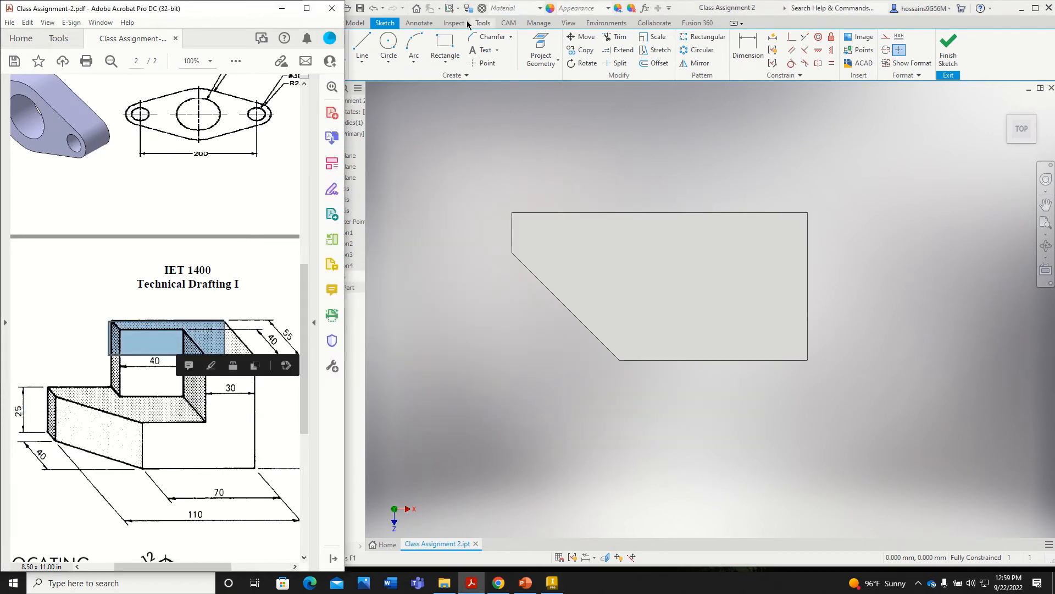
Draw a line along the block's right edge, followed by a 70 mm line along its back edge.
click(363, 44)
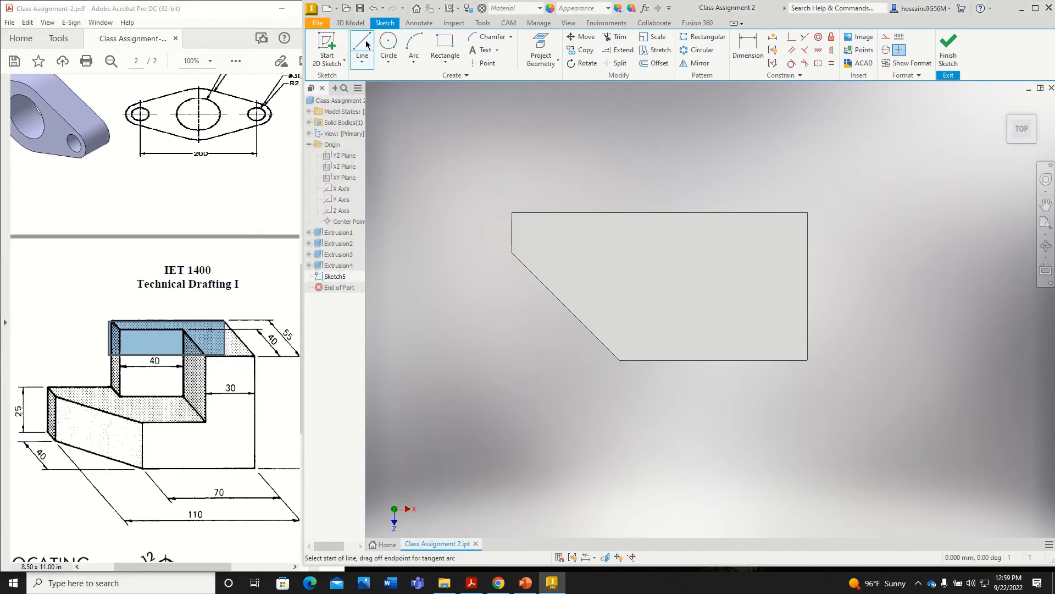
click(807, 360)
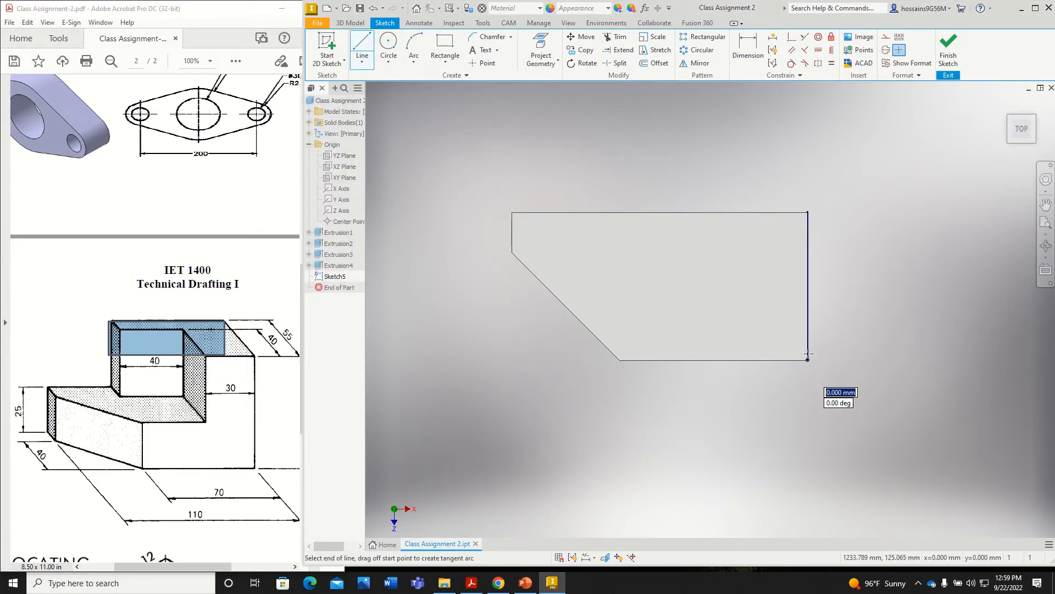
click(808, 212)
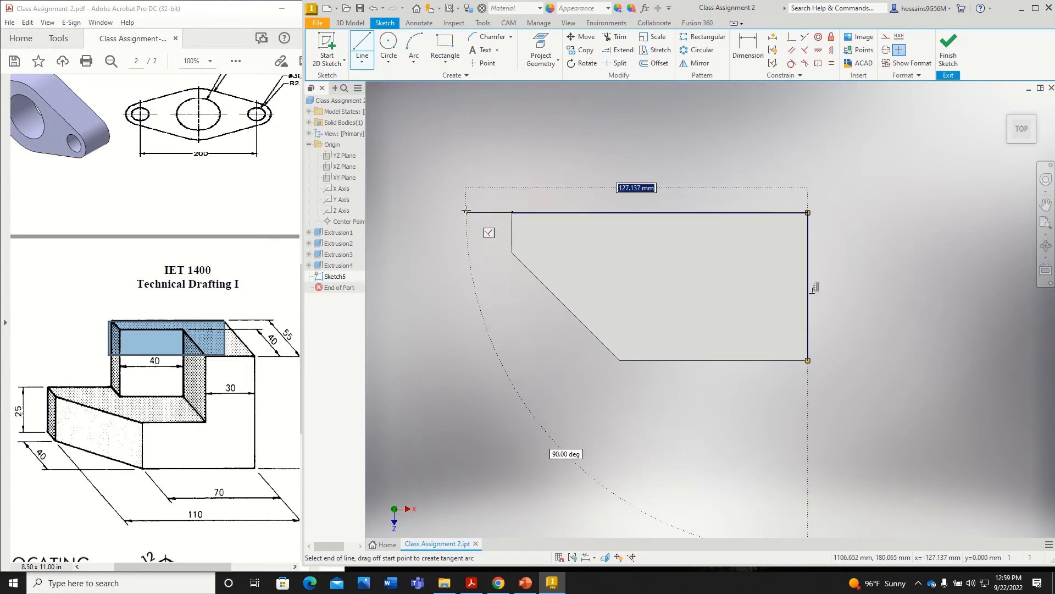
text(70)
key(Return)
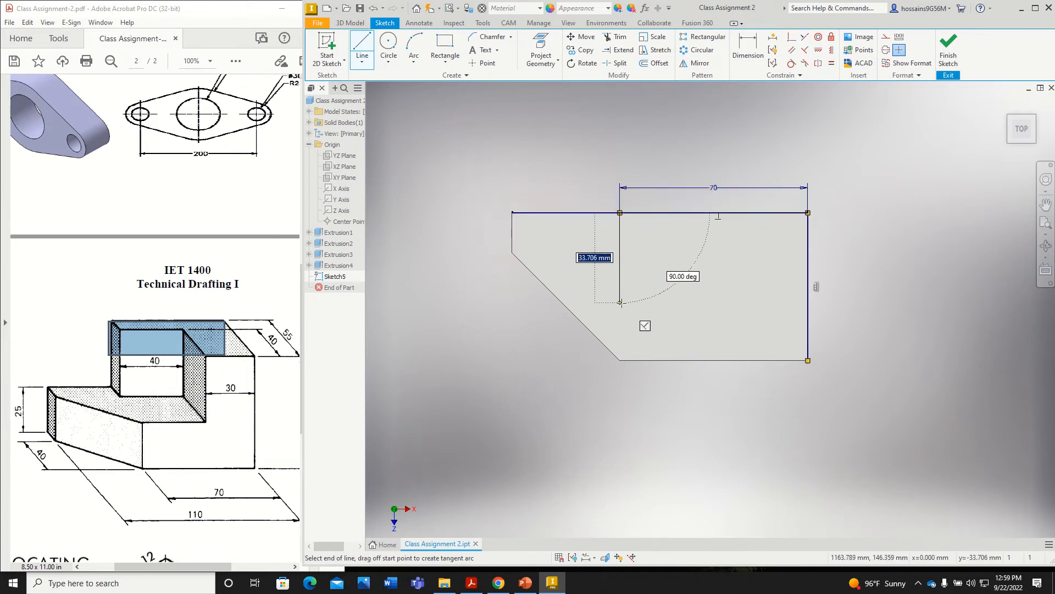
Continue the outline with 15 mm, 40 mm and 40 mm segments at right angles and close the L-shaped profile at its starting corner.
text(15)
key(Return)
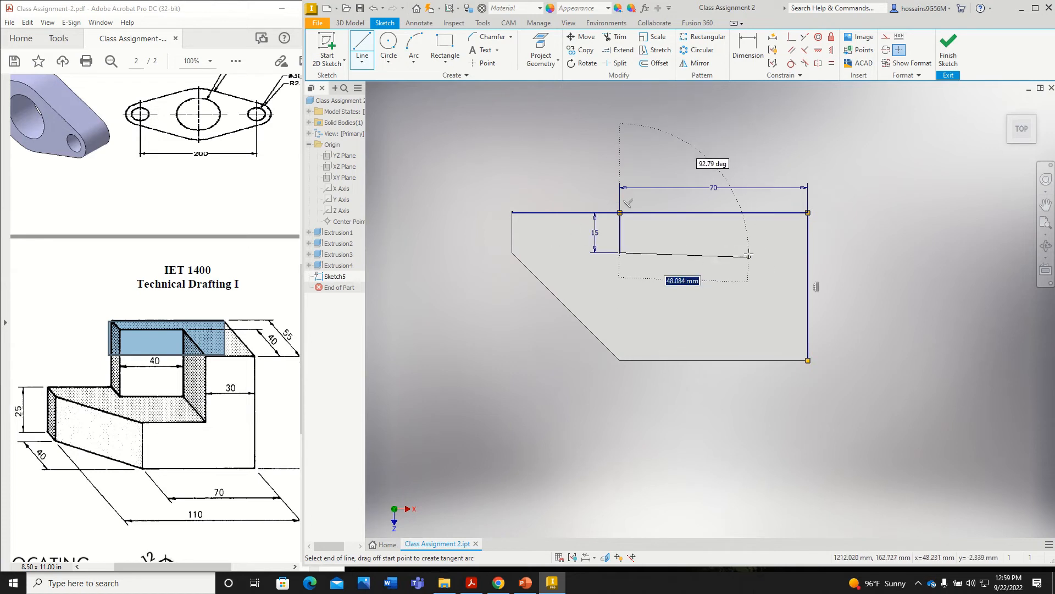
text(4)
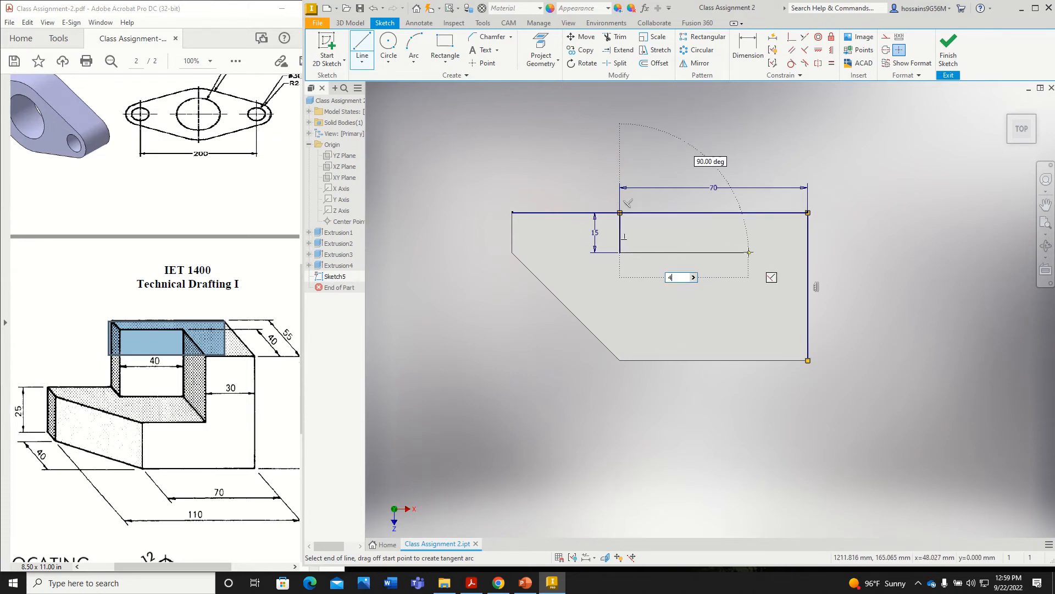
text(0)
key(Return)
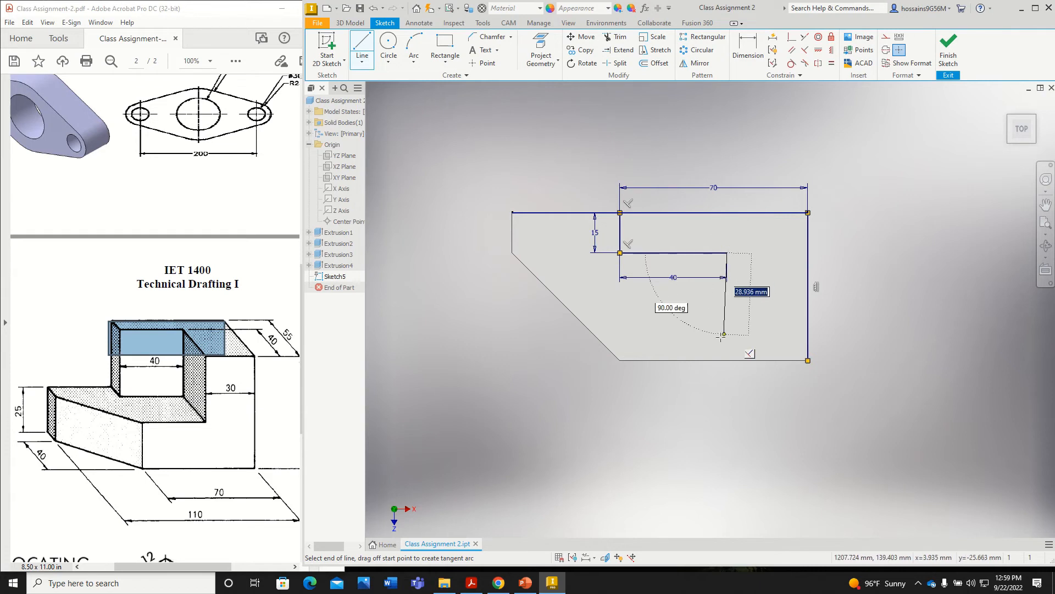
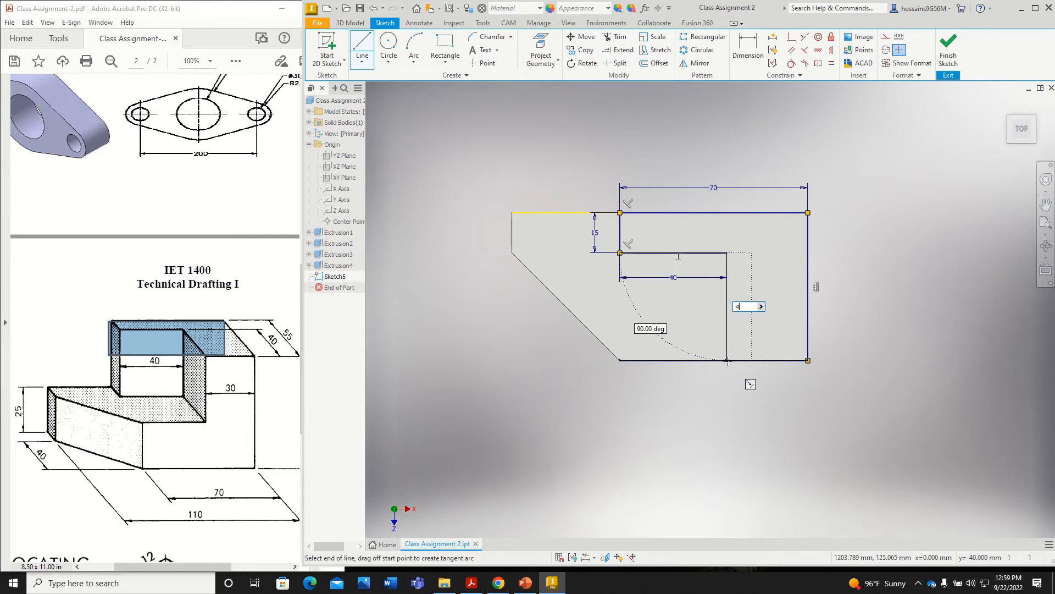
key(Return)
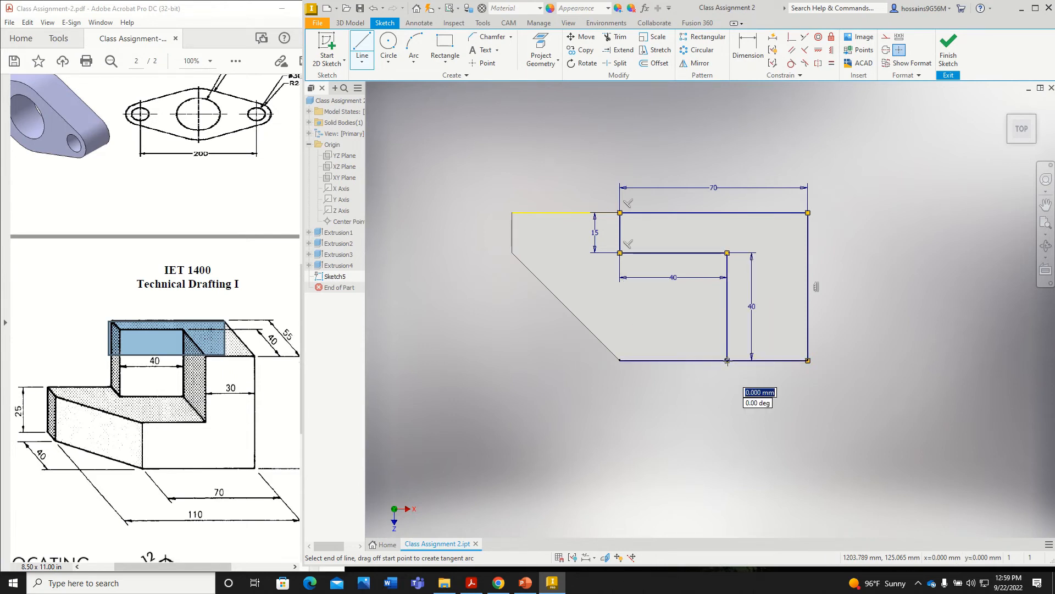
click(808, 360)
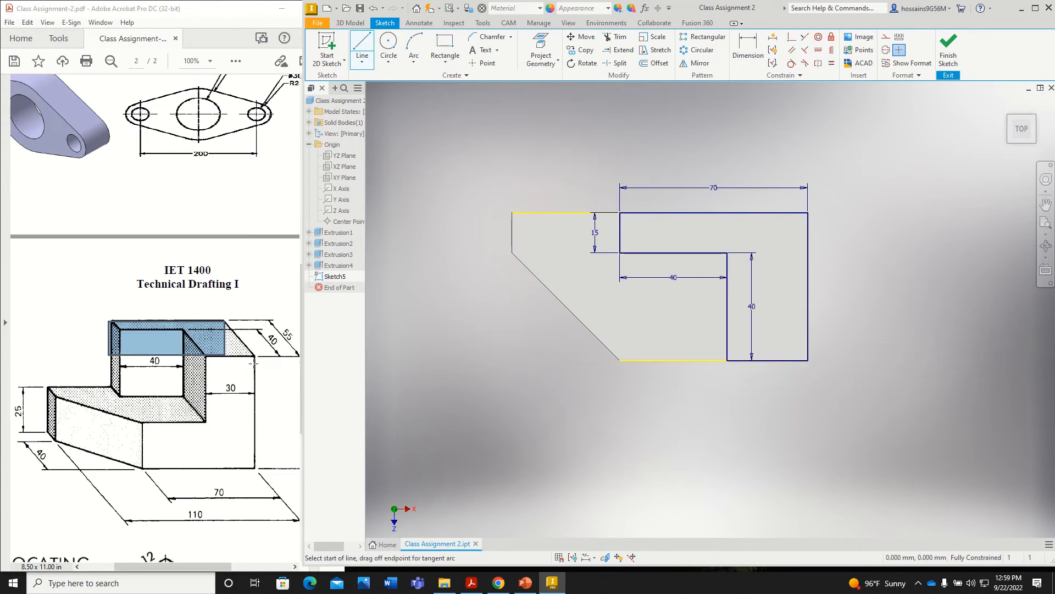
Compare the L-profile's depth and width dimensions with those of the raised section in the PDF.
click(263, 340)
drag(268, 328, 294, 354)
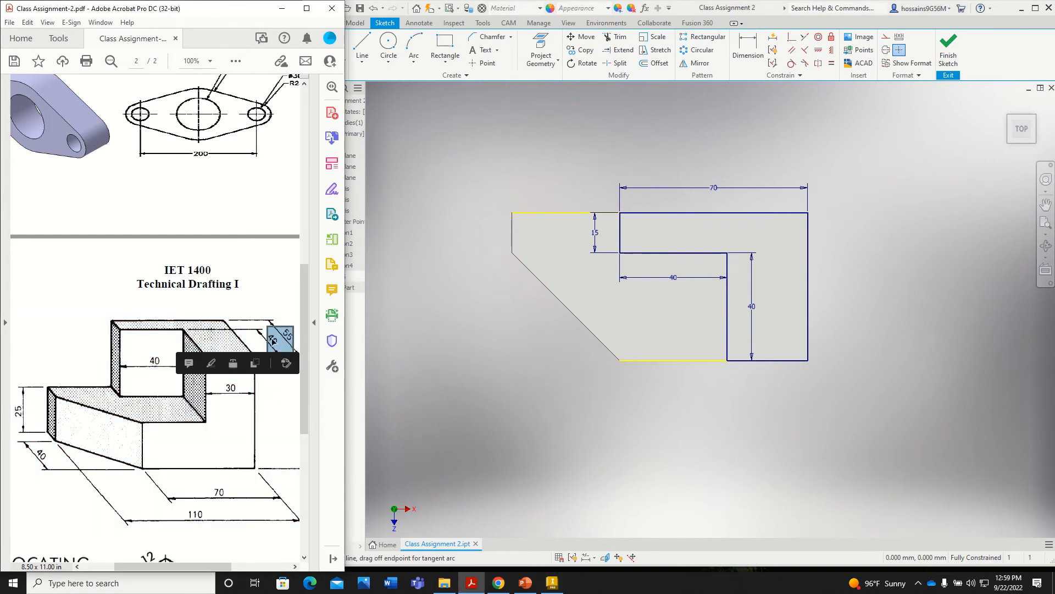
click(127, 319)
drag(107, 319, 126, 337)
click(580, 245)
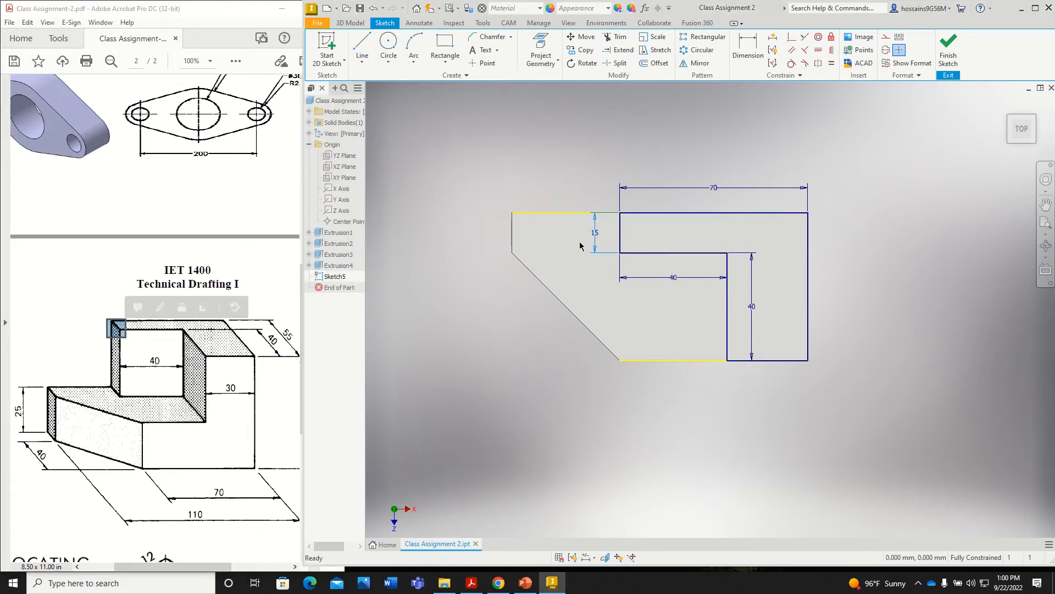
drag(151, 363, 175, 379)
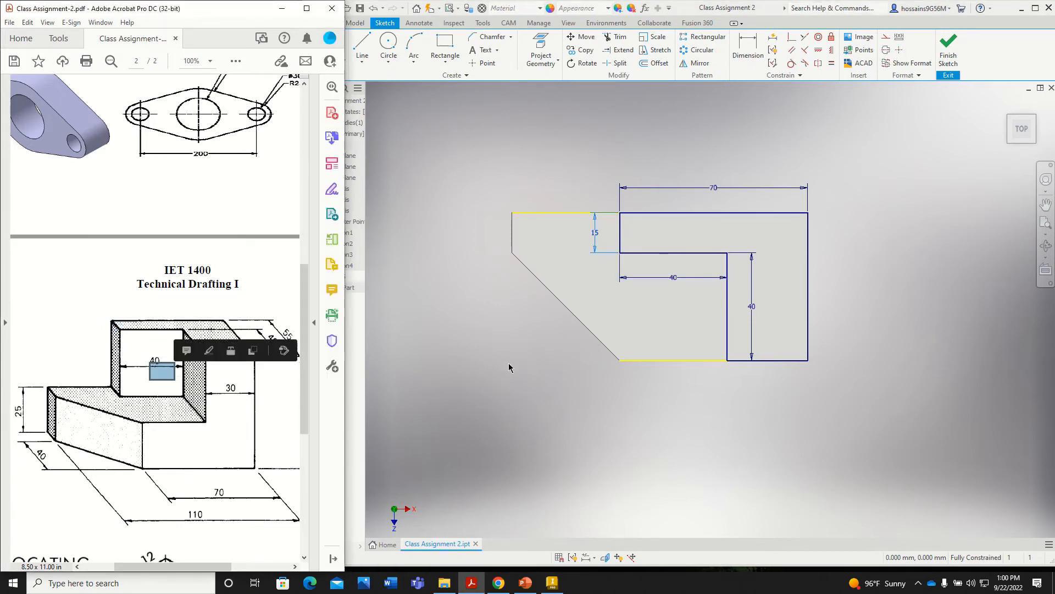
click(682, 291)
click(207, 402)
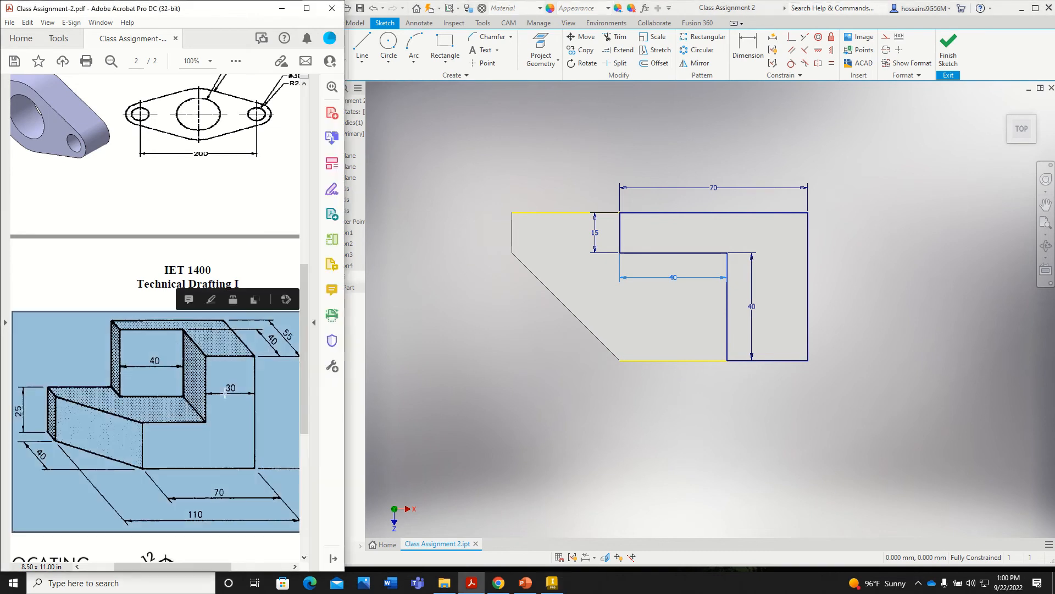
click(771, 396)
Try to dimension the distance between the L-profile's outer right edge and its parallel inner edge.
click(756, 52)
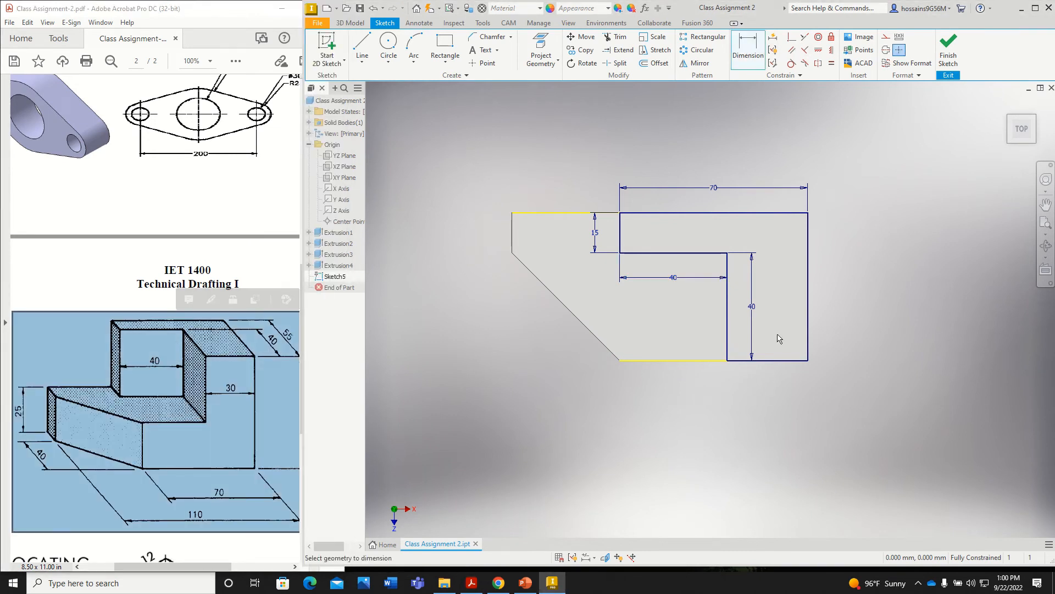
click(808, 341)
click(727, 329)
click(791, 415)
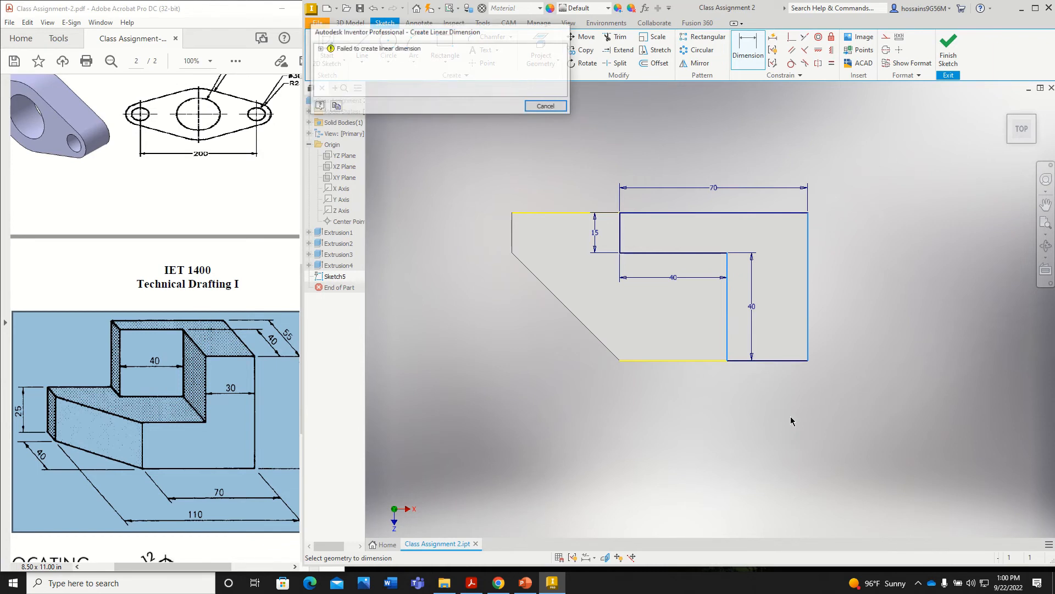
click(547, 106)
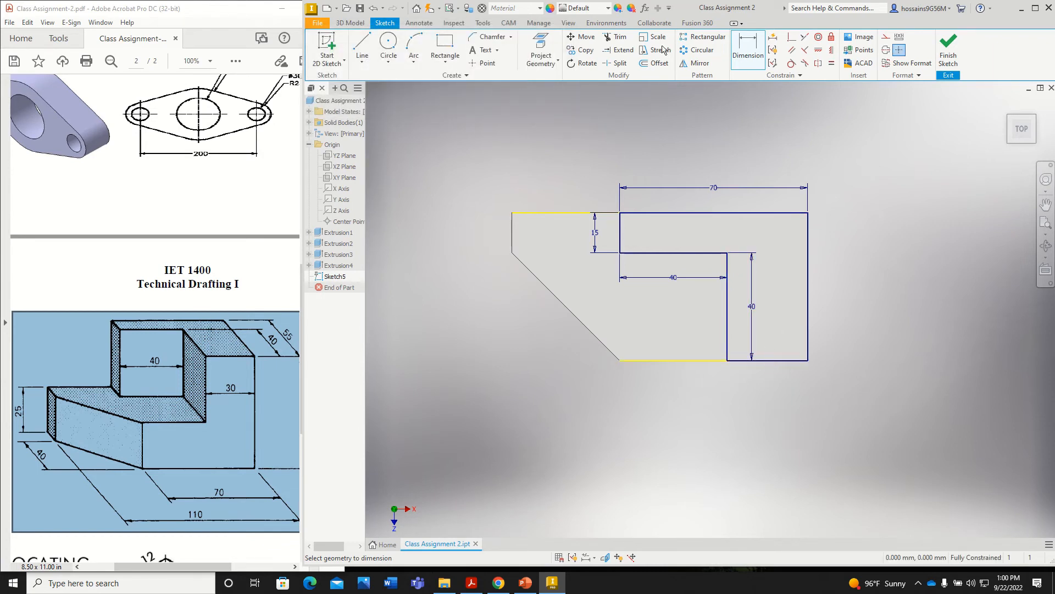
key(Escape)
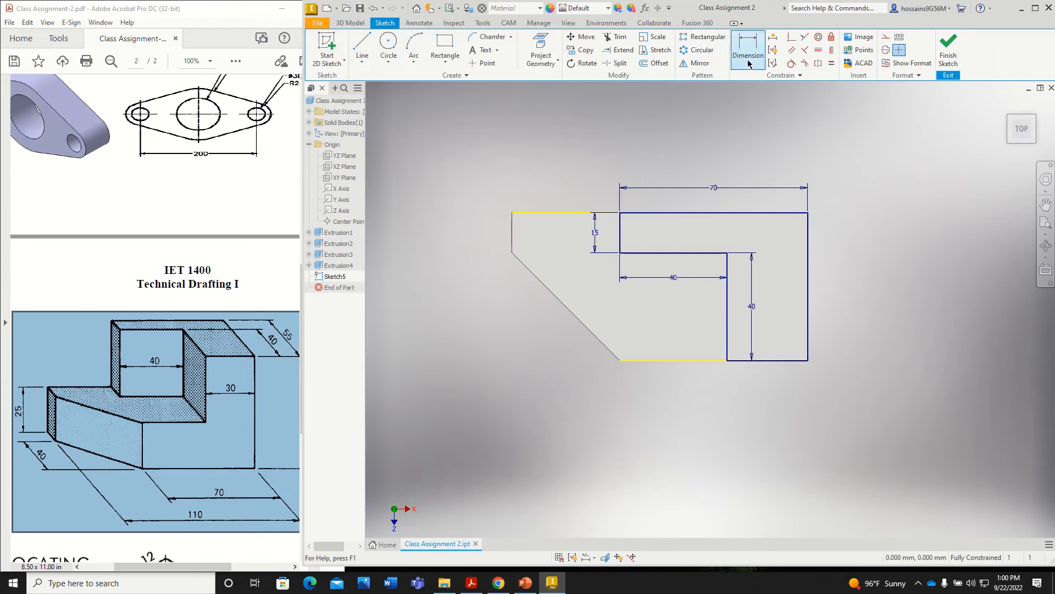
Finish the sketch, check the overall and base heights in the PDF, and extrude the L-shaped profile upward by 60-25 mm, joined to the block.
click(949, 61)
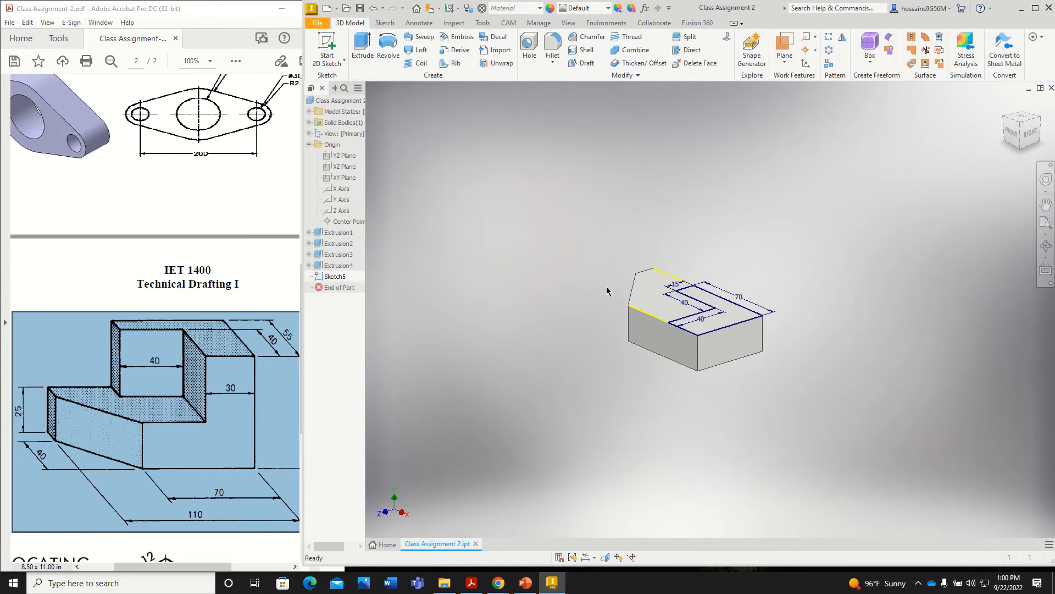
scroll(900, 425, up, 4)
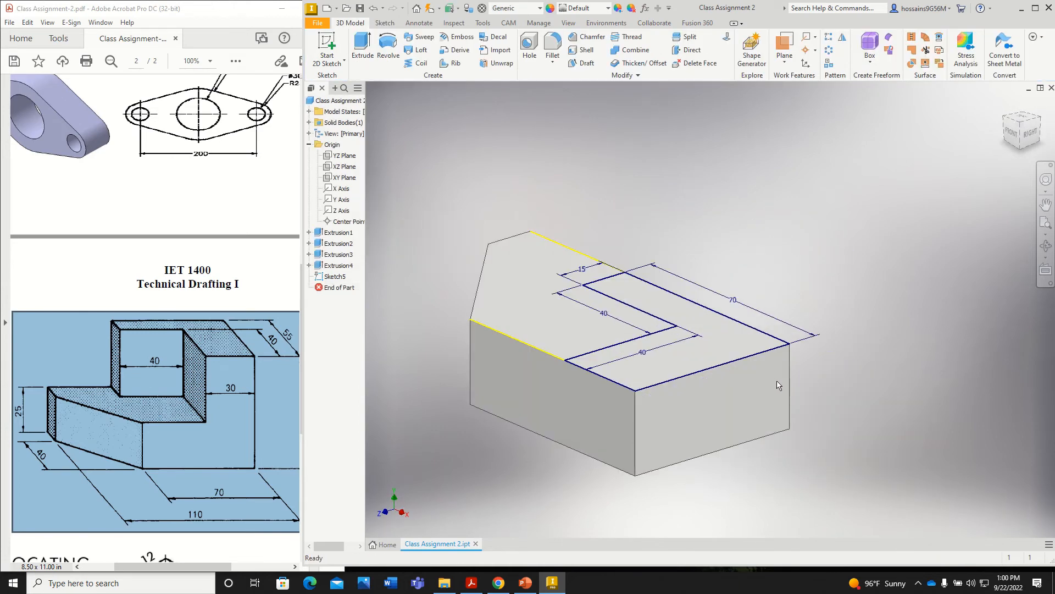
key(e)
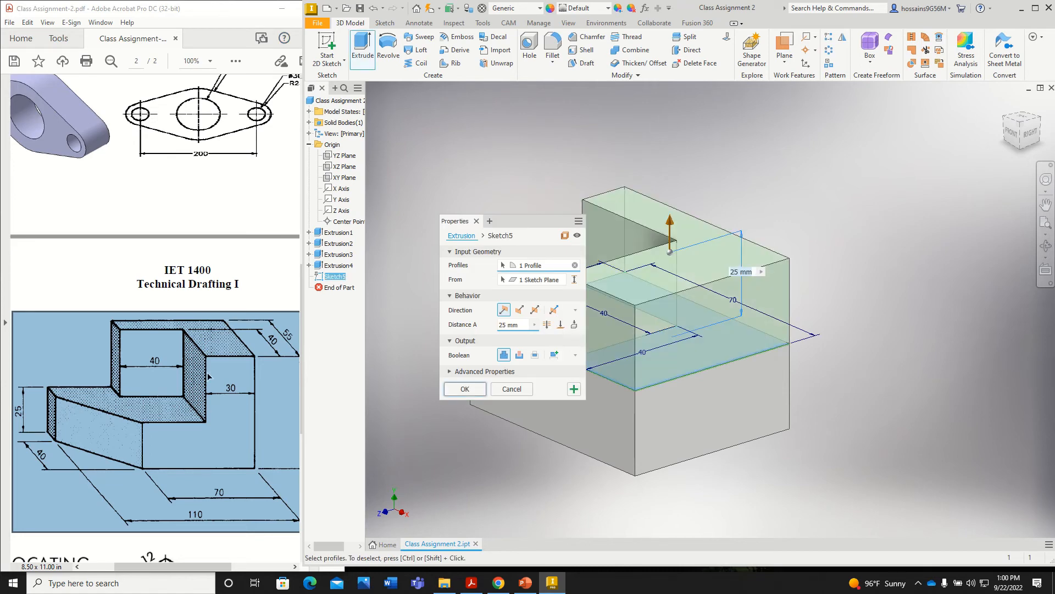
click(165, 566)
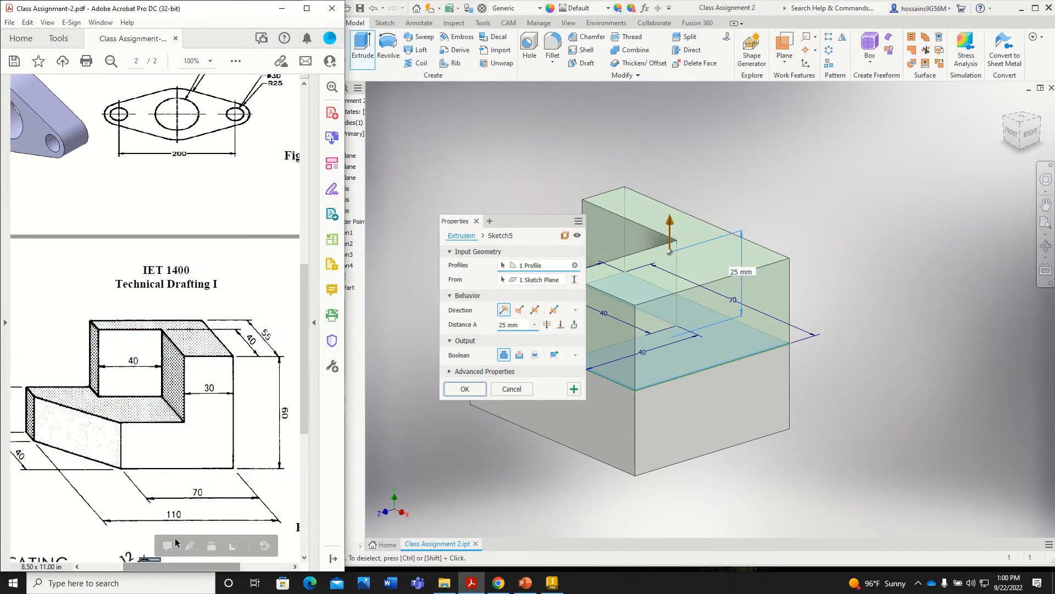
ctrl+scroll(250, 425, down, 1)
double_click(263, 446)
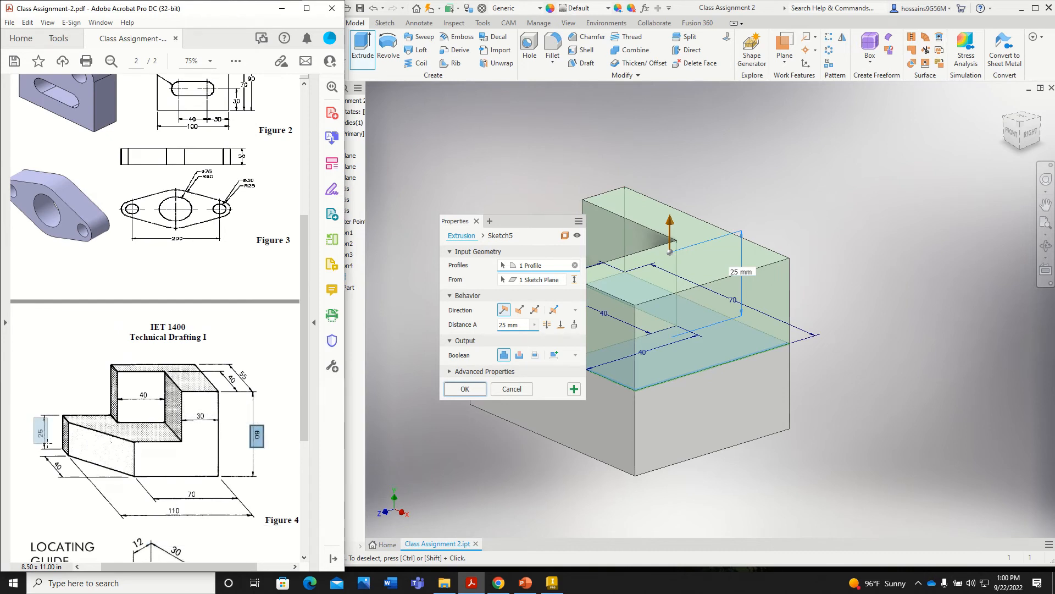
click(468, 323)
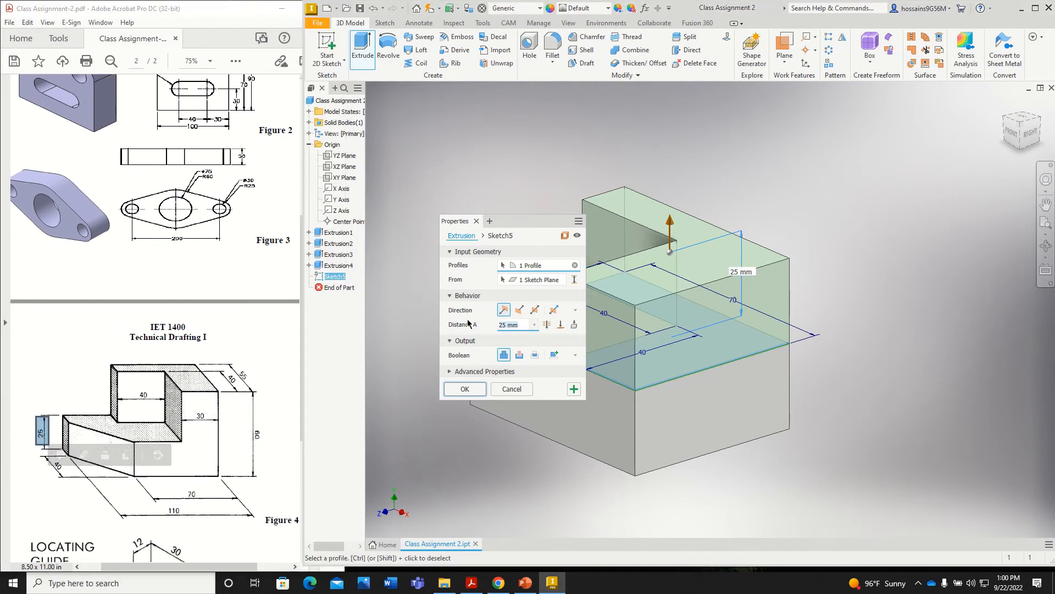
text(60)
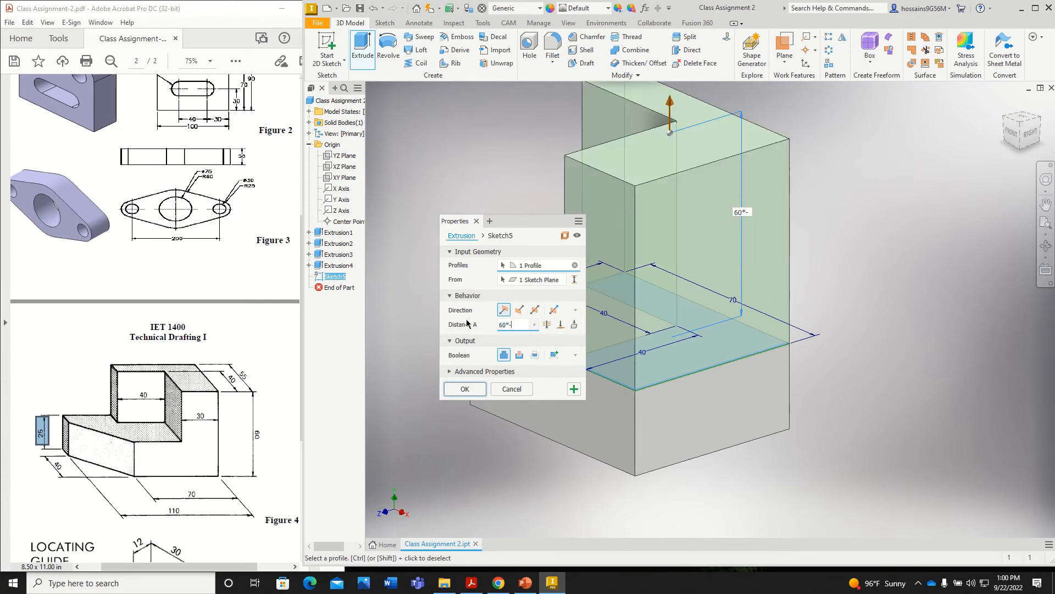
text(-25)
key(Return)
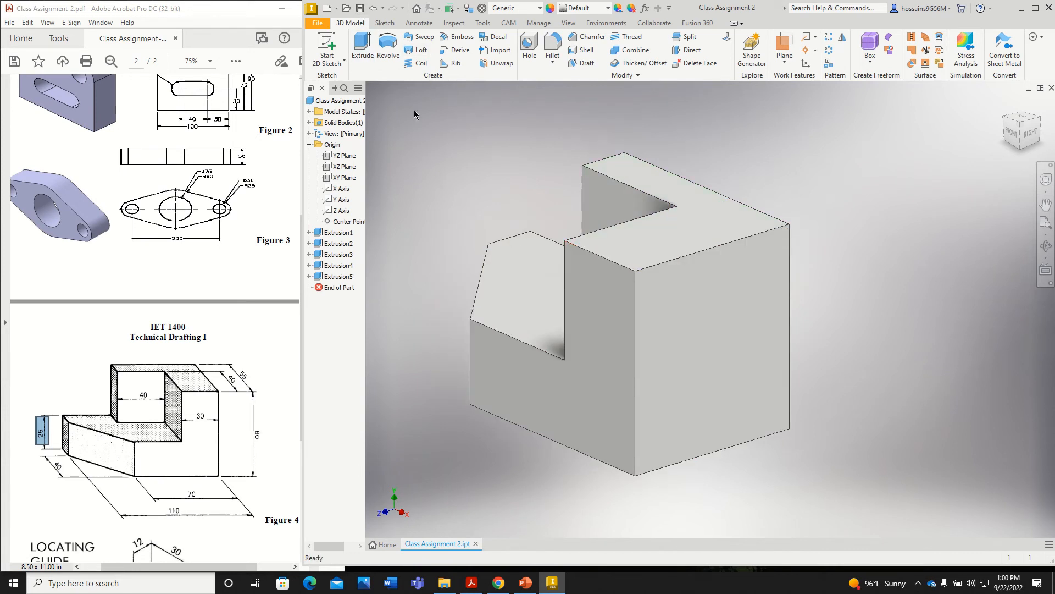
View all the modelled parts together and examine the base shape of Figure 5's locating guide in the PDF.
scroll(596, 286, down, 5)
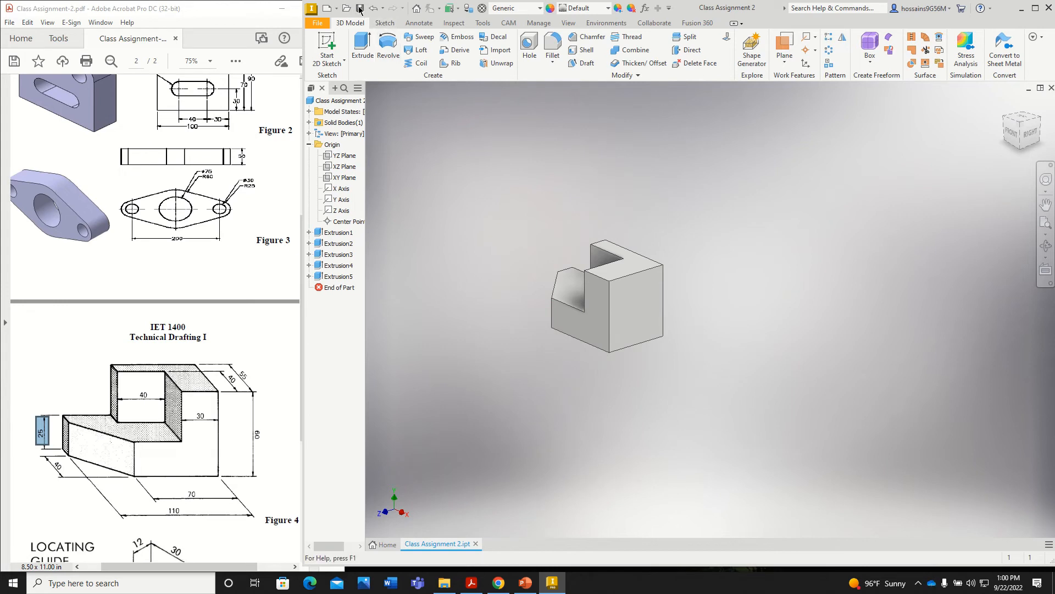
click(1005, 103)
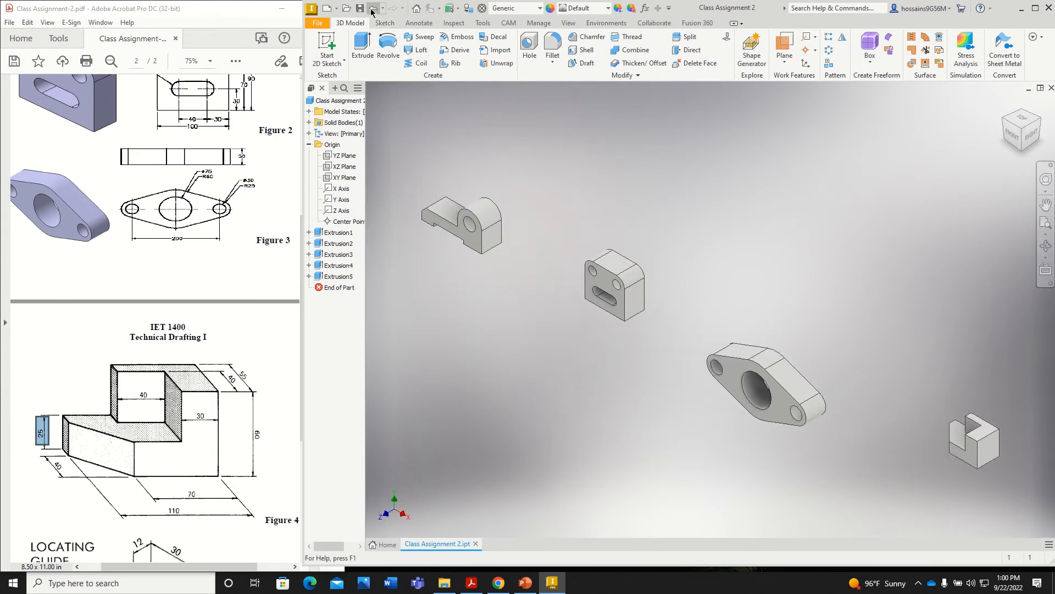
click(492, 27)
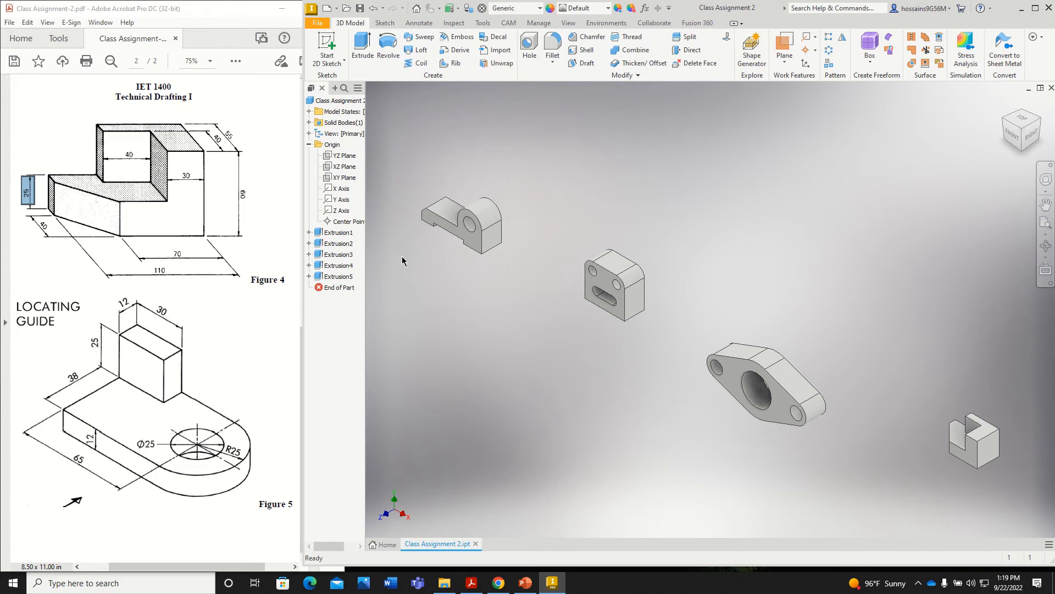
drag(63, 426, 238, 486)
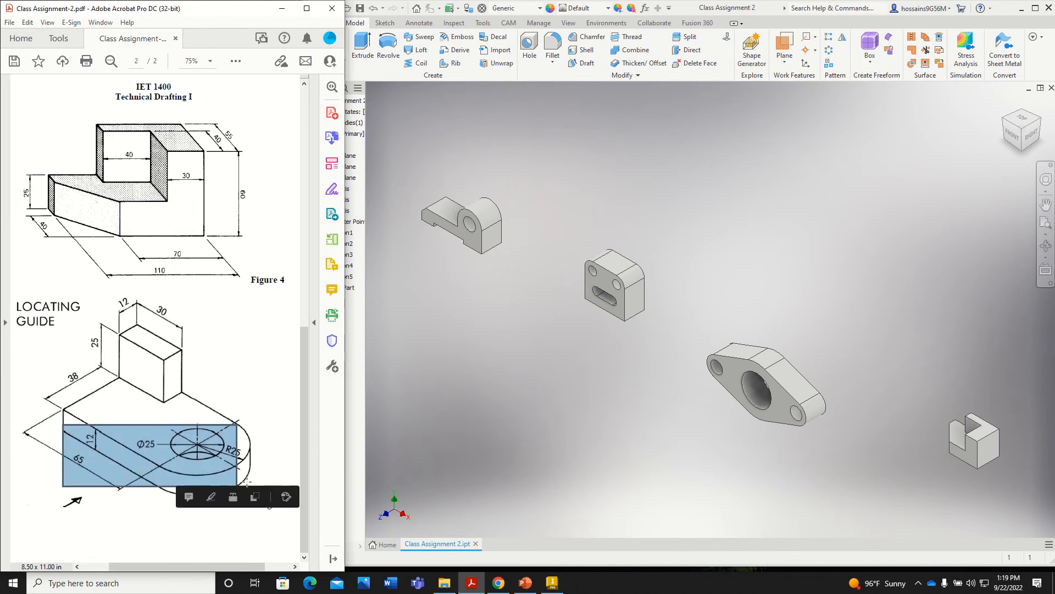
click(424, 110)
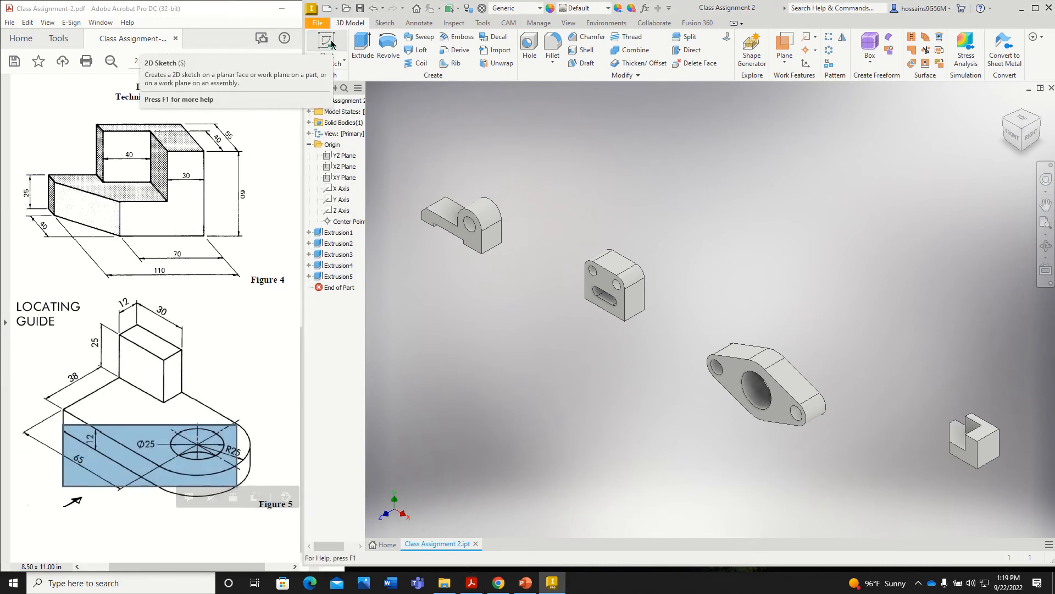
Start a sketch on the XZ plane and draw a freehand rectangle beside the stepped block for the locating guide's base.
click(329, 45)
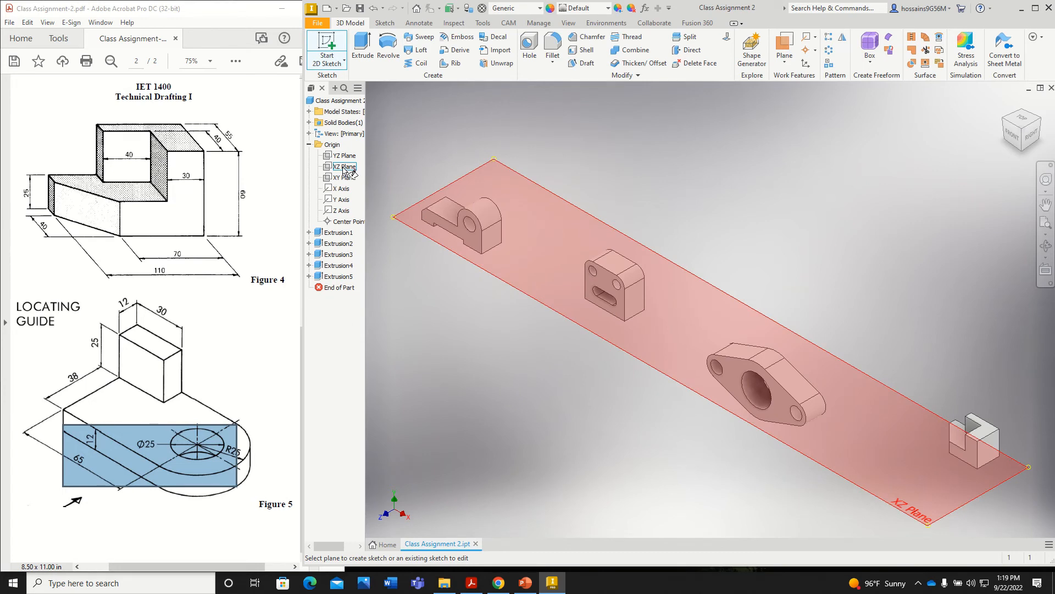
click(346, 168)
scroll(570, 335, down, 5)
scroll(645, 337, up, 3)
scroll(639, 333, up, 1)
scroll(639, 333, up, 2)
middle_drag(671, 257, 535, 406)
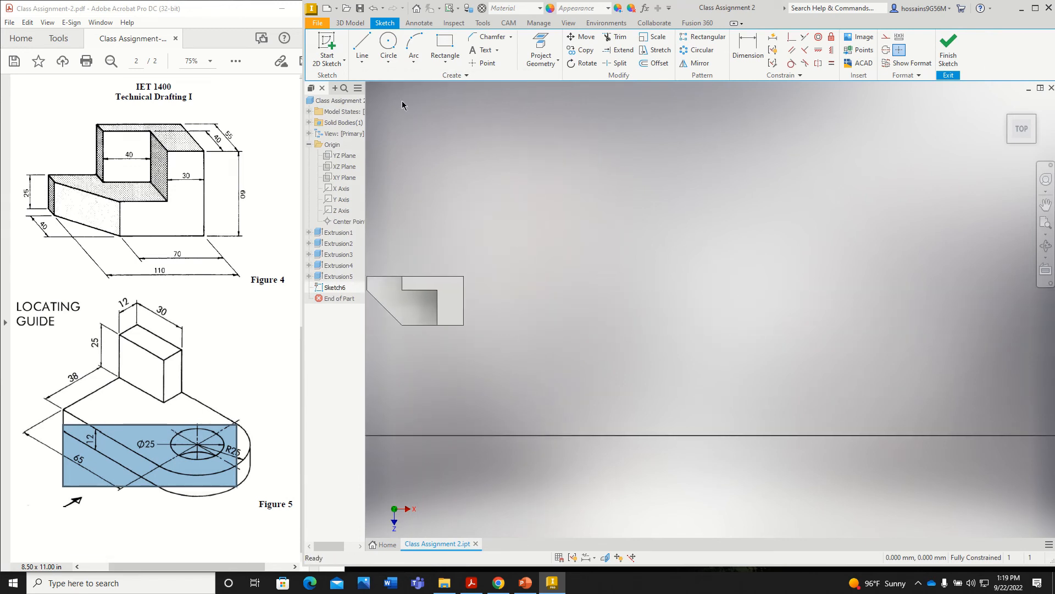
click(445, 47)
click(561, 263)
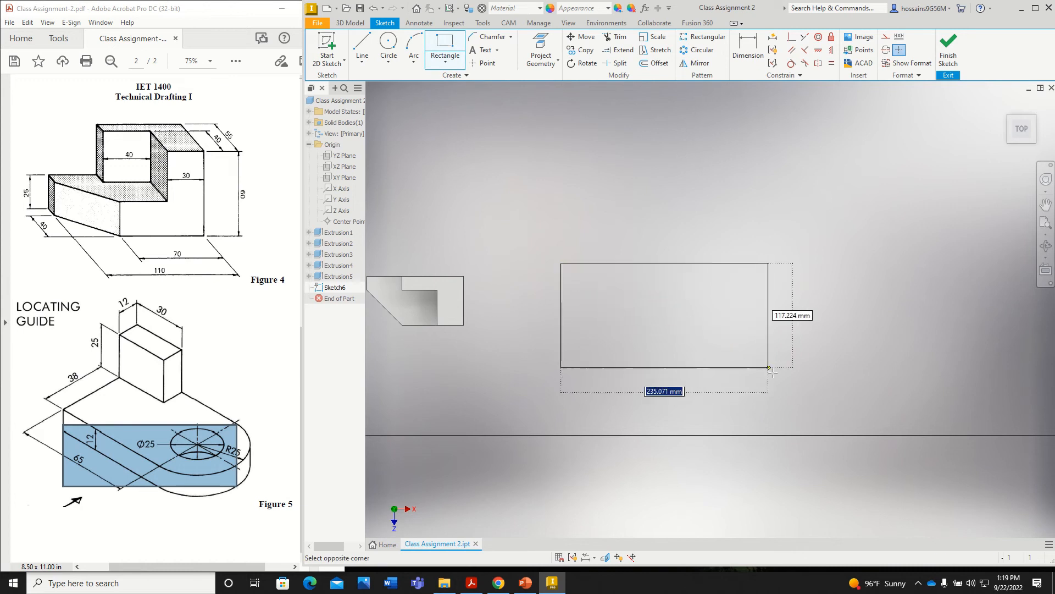
click(790, 370)
Check the locating guide's length, offset and thickness dimensions in Figure 5, and set the rectangle's horizontal length to 65 mm.
click(165, 523)
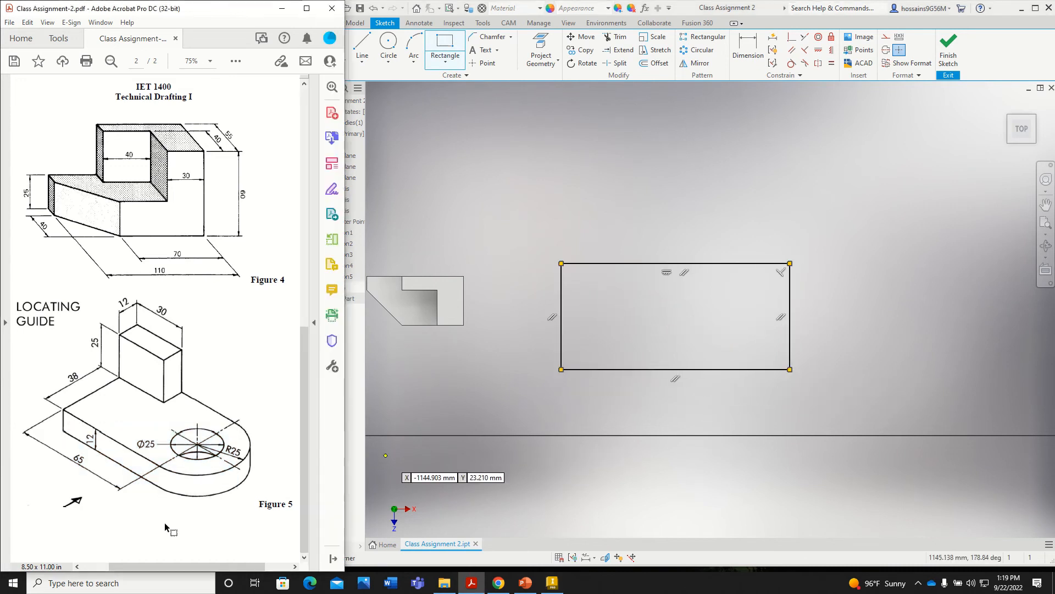
drag(61, 452, 89, 478)
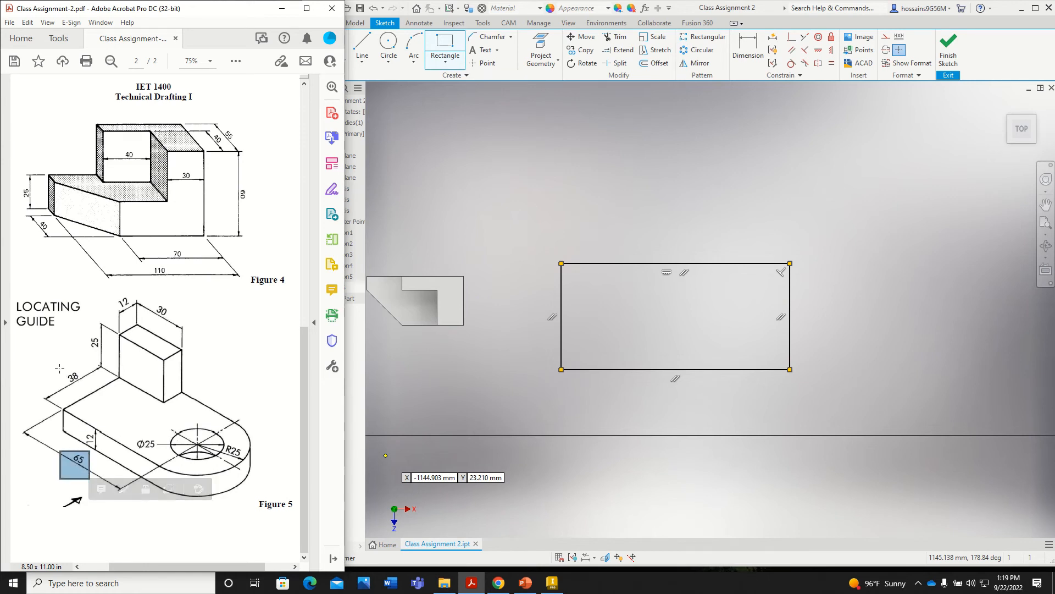
drag(59, 368, 93, 394)
drag(116, 294, 138, 319)
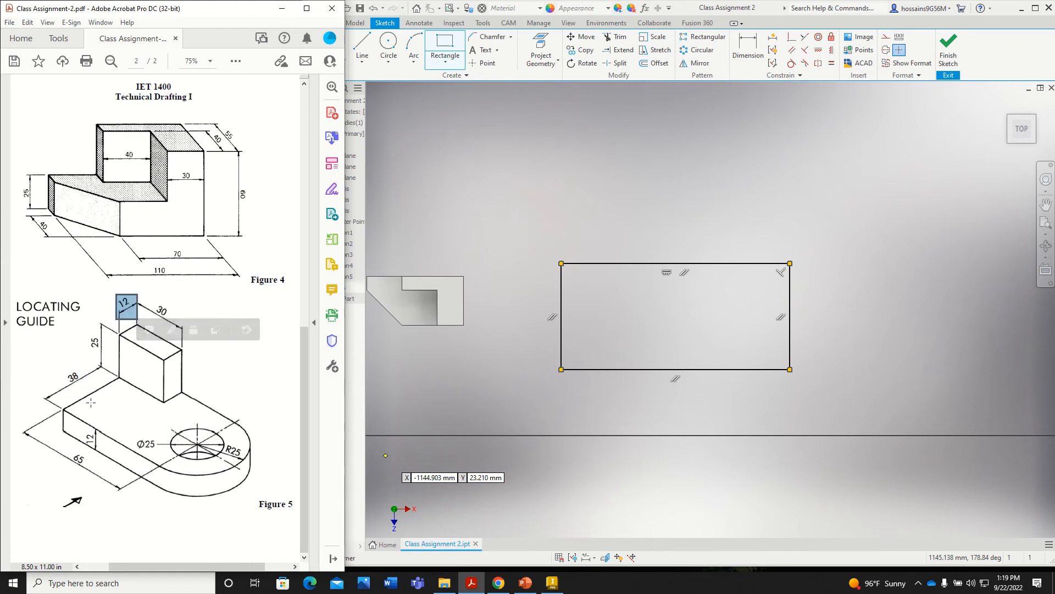
click(748, 50)
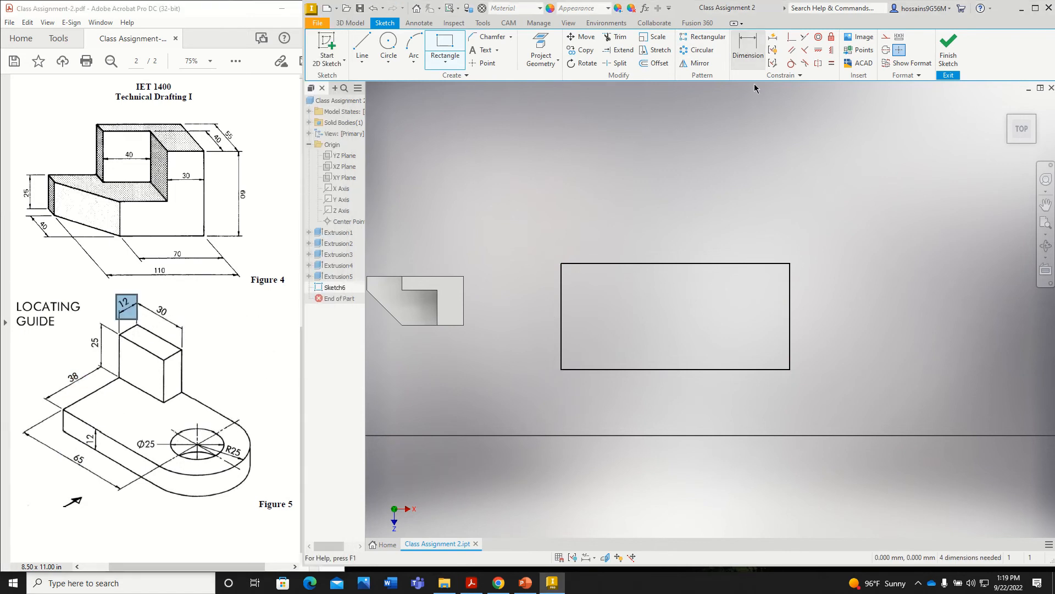
click(690, 369)
click(682, 400)
text(65)
key(Return)
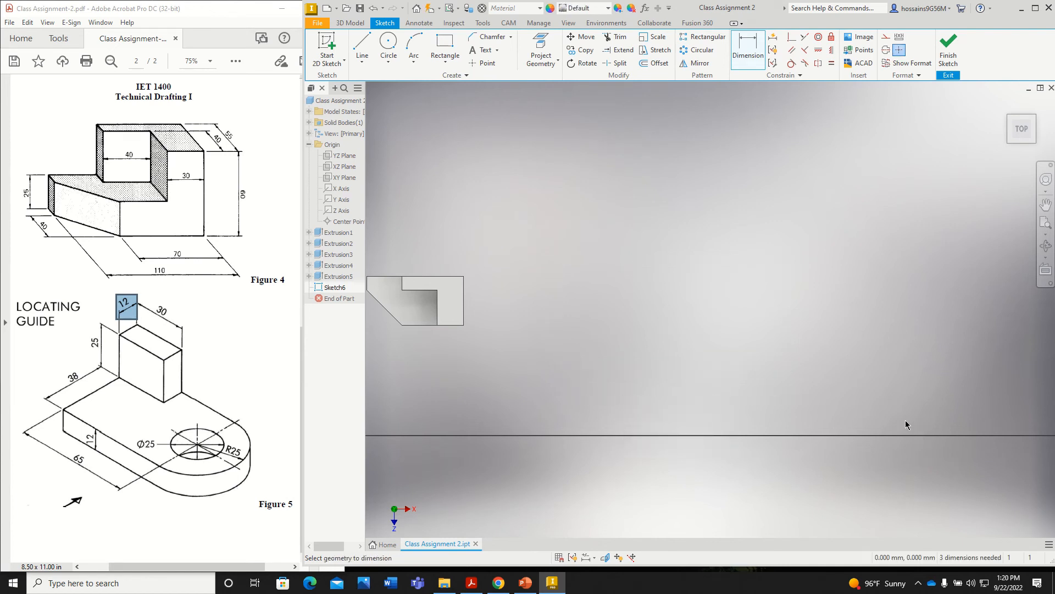
Move the whole rectangle to the free area beyond the stepped block, clear of the other parts.
scroll(693, 367, up, 5)
scroll(503, 376, down, 5)
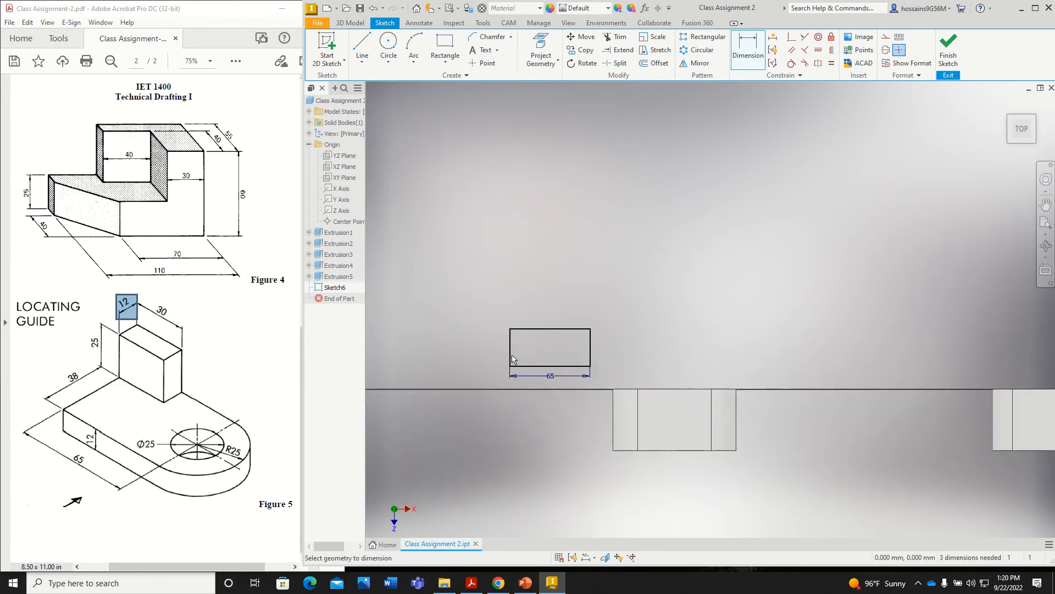
scroll(508, 369, up, 4)
scroll(511, 362, down, 2)
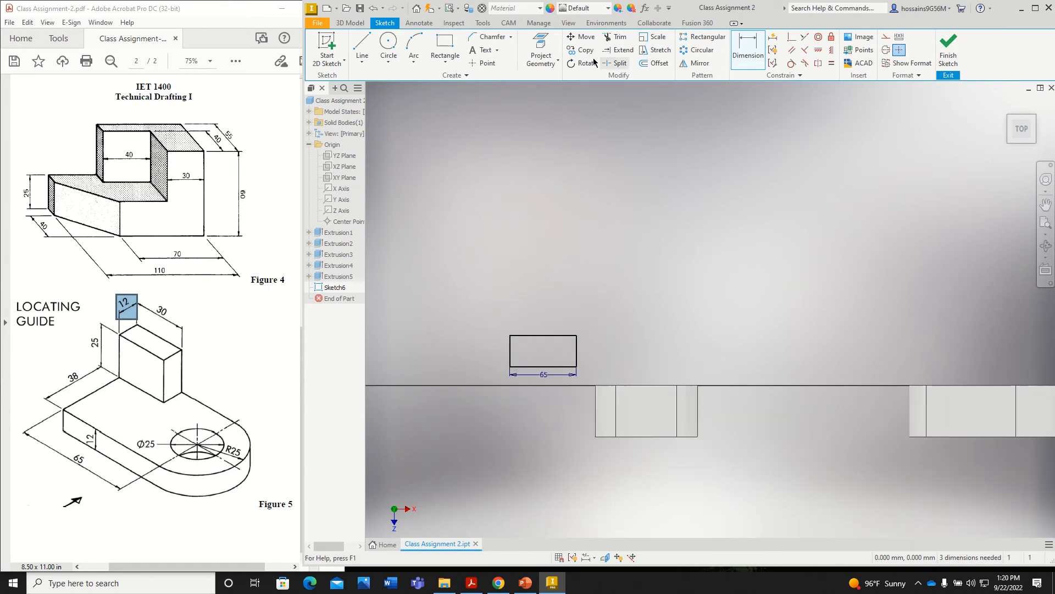
click(586, 37)
drag(495, 309, 589, 404)
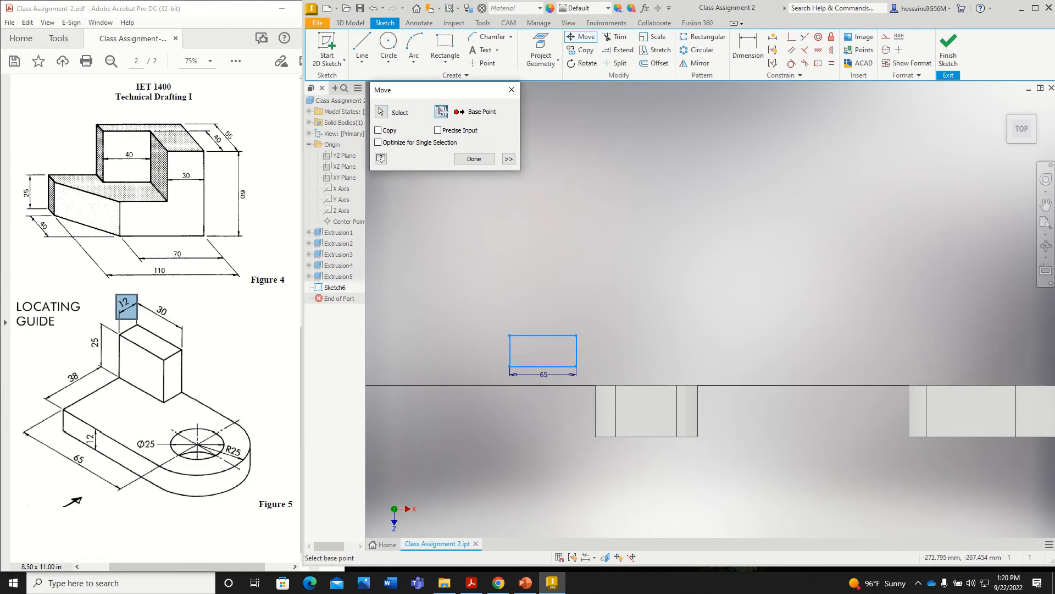
click(526, 351)
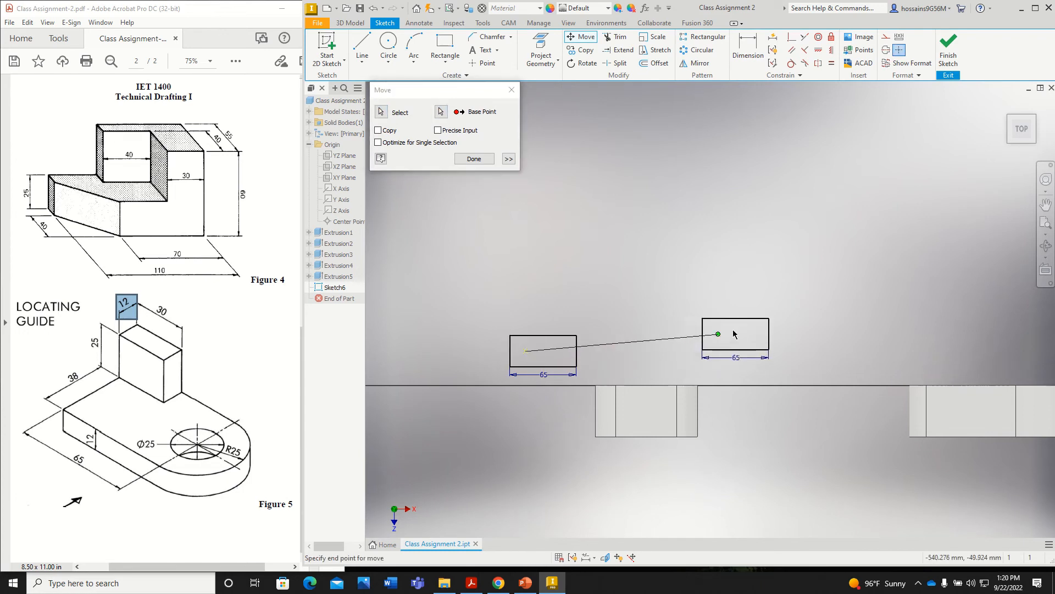
scroll(591, 331, up, 5)
scroll(579, 328, down, 6)
scroll(567, 328, up, 8)
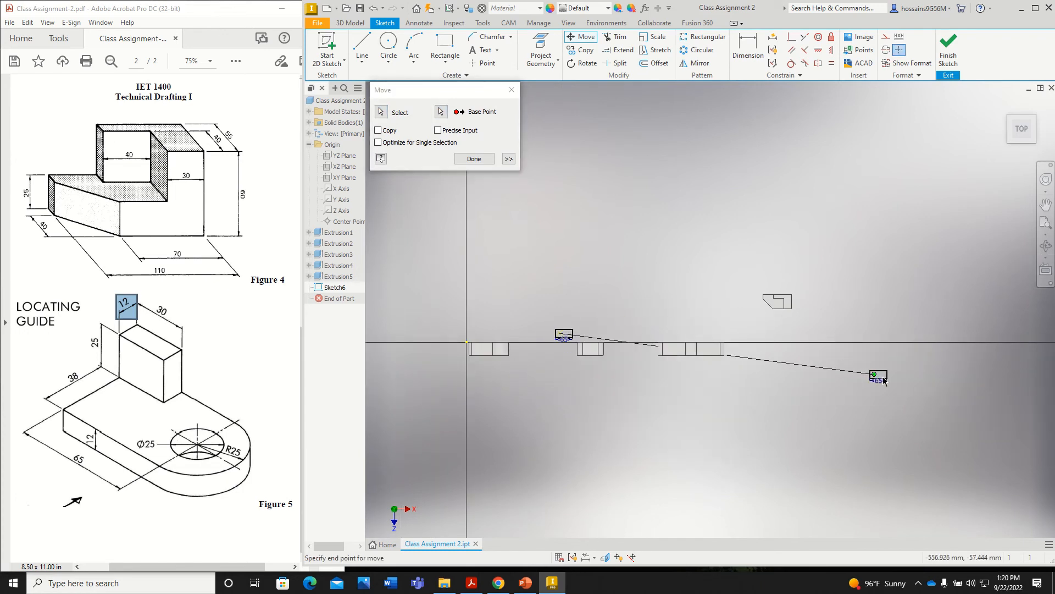
click(906, 290)
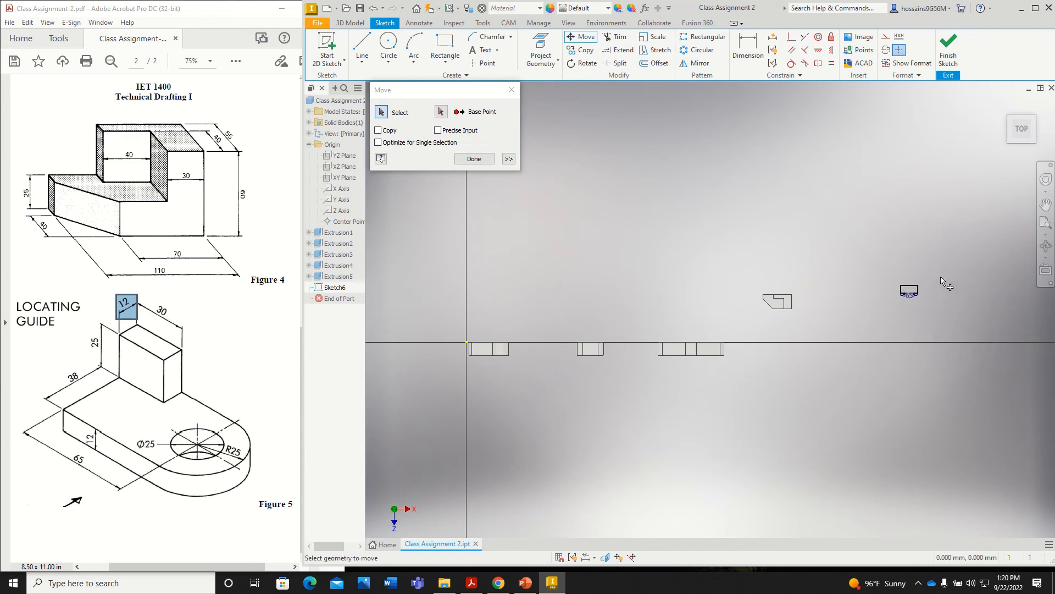
scroll(926, 302, down, 8)
click(474, 158)
Dimension the rectangle's vertical side and set it to 50 mm.
key(d)
click(728, 366)
click(775, 379)
text(50)
key(Return)
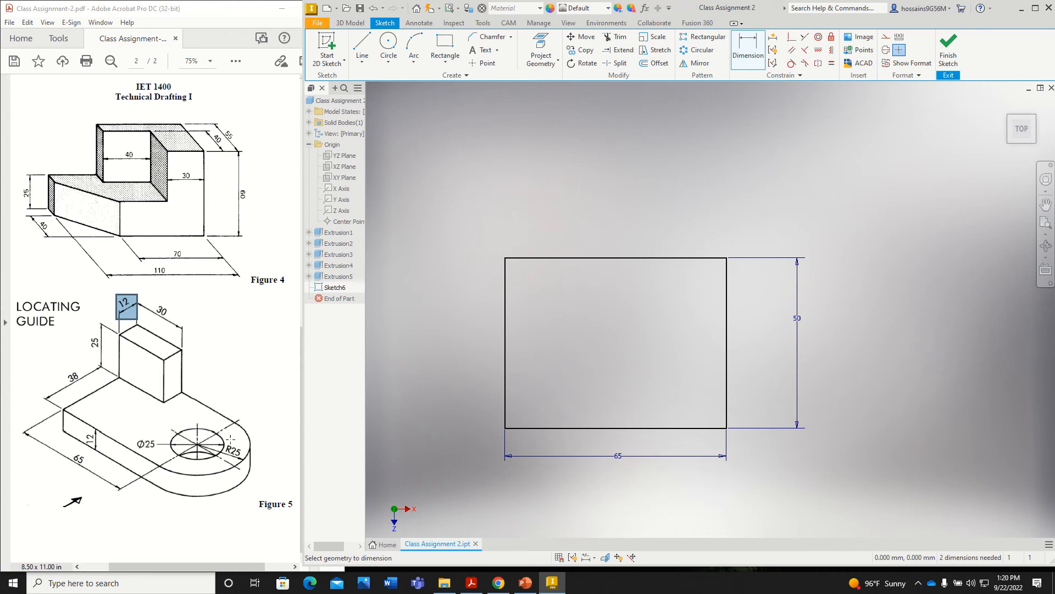
Check the R25 rounded end in Figure 5 and draw a circle centred on the right edge's midpoint through the rectangle's upper right corner.
drag(246, 438, 195, 478)
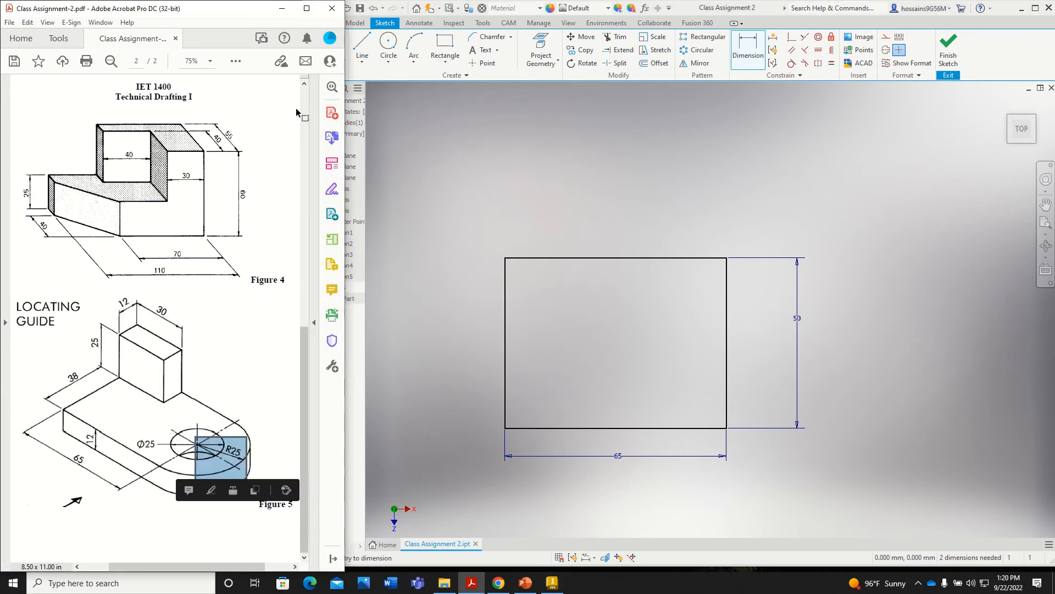
click(478, 145)
key(c)
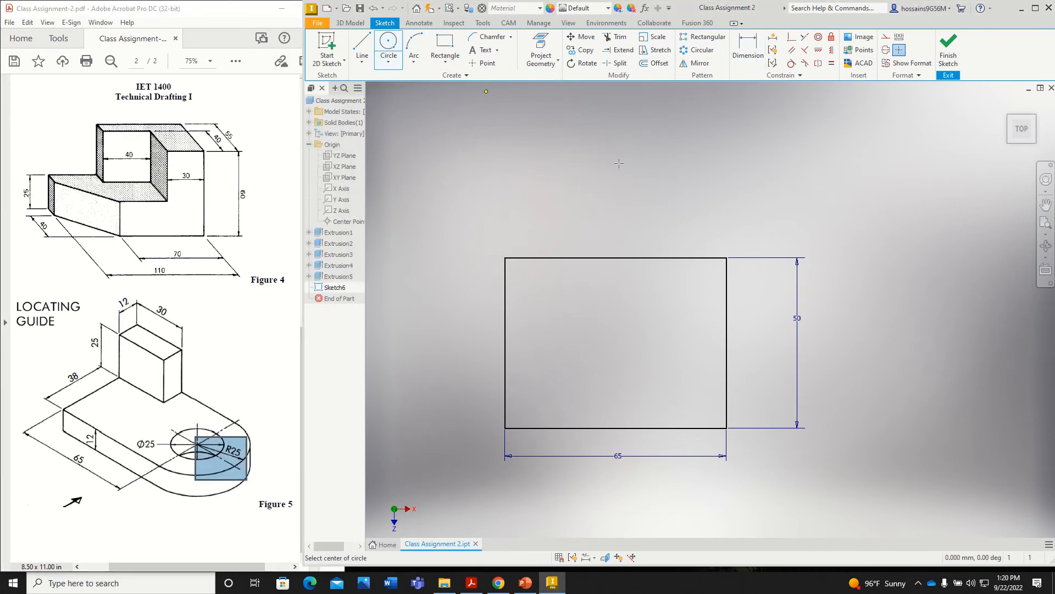
click(726, 344)
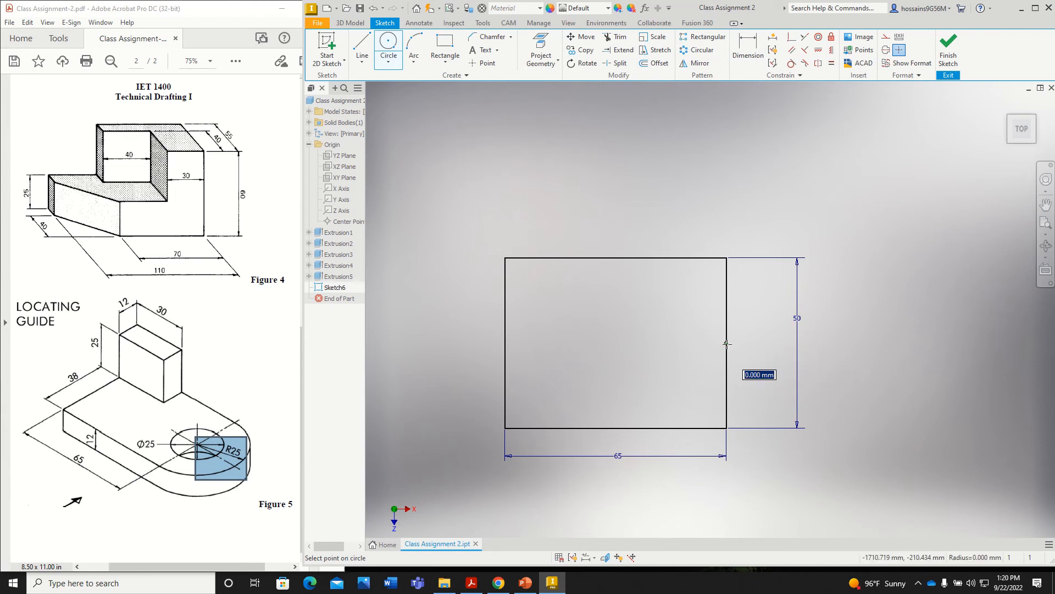
click(727, 257)
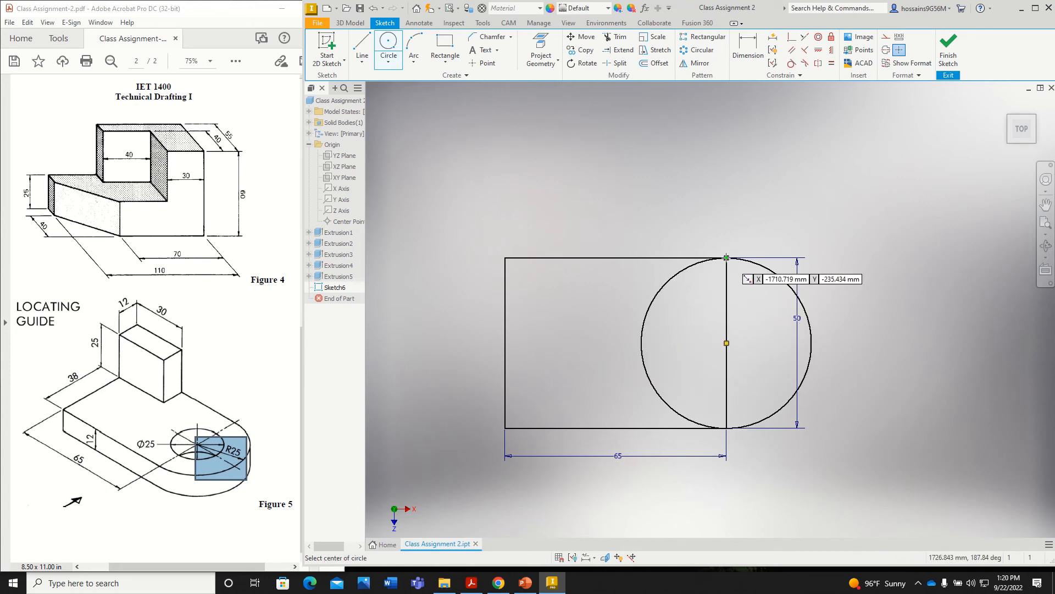
Trim away the half of the circle inside the rectangle, leaving the outer semicircular end.
click(620, 39)
click(664, 291)
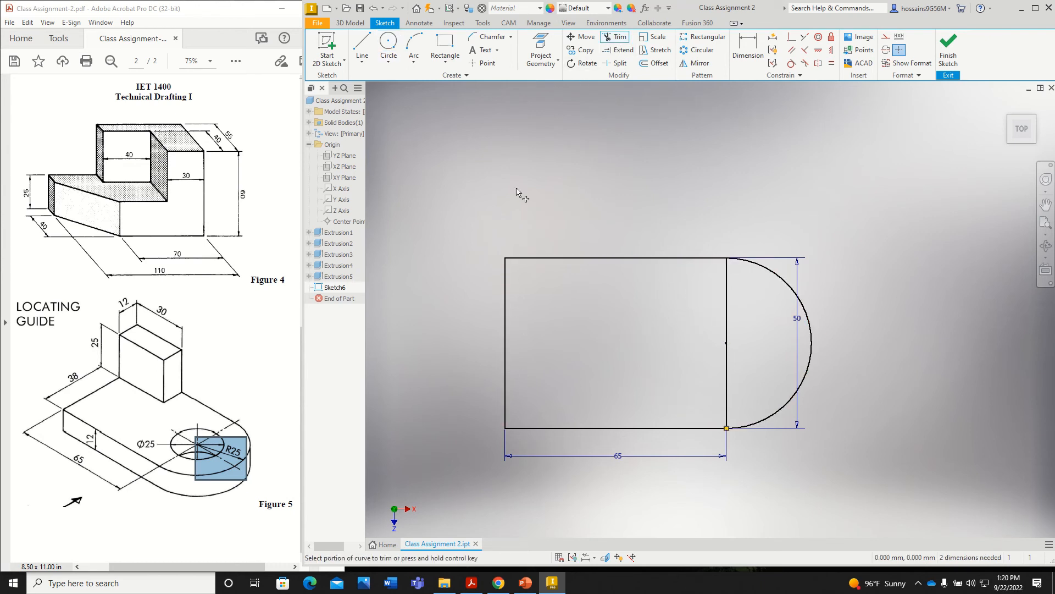
key(Escape)
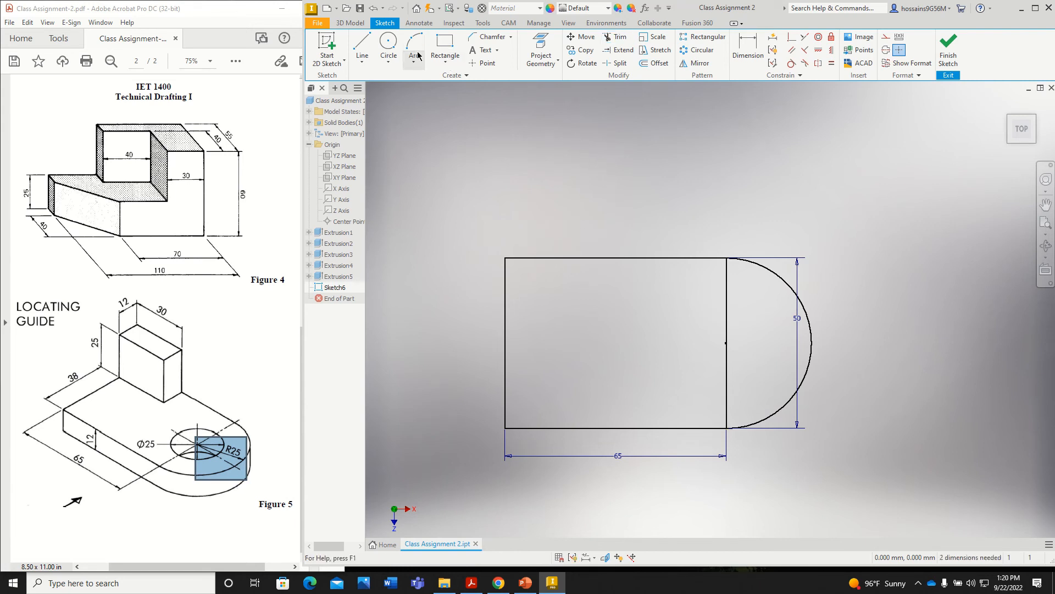
Draw the hole circle concentric with the rounded end, check its size in Figure 5, and set its diameter to 25 mm.
click(389, 43)
click(727, 344)
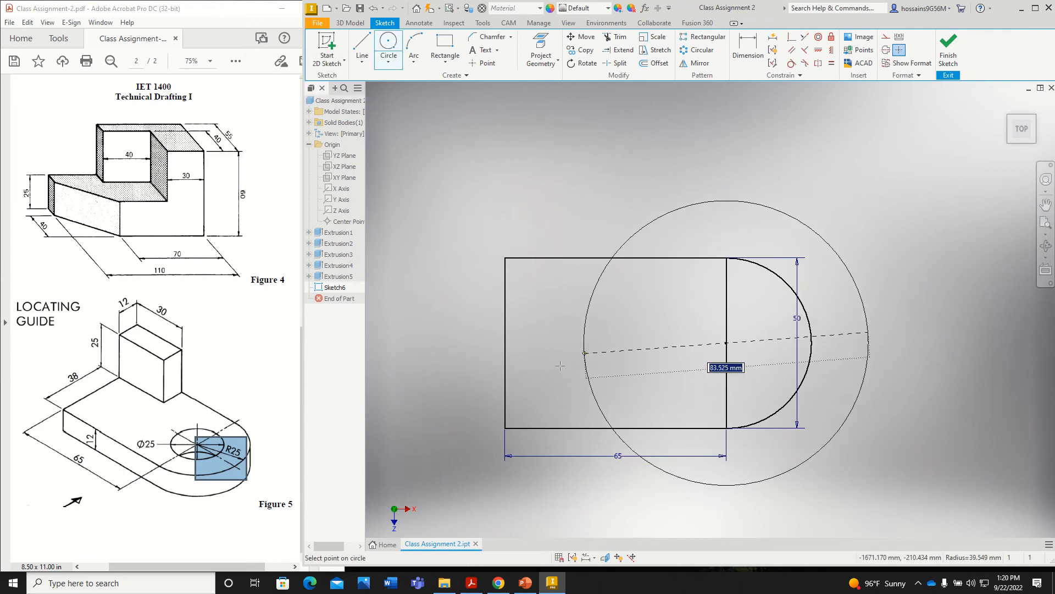
click(226, 459)
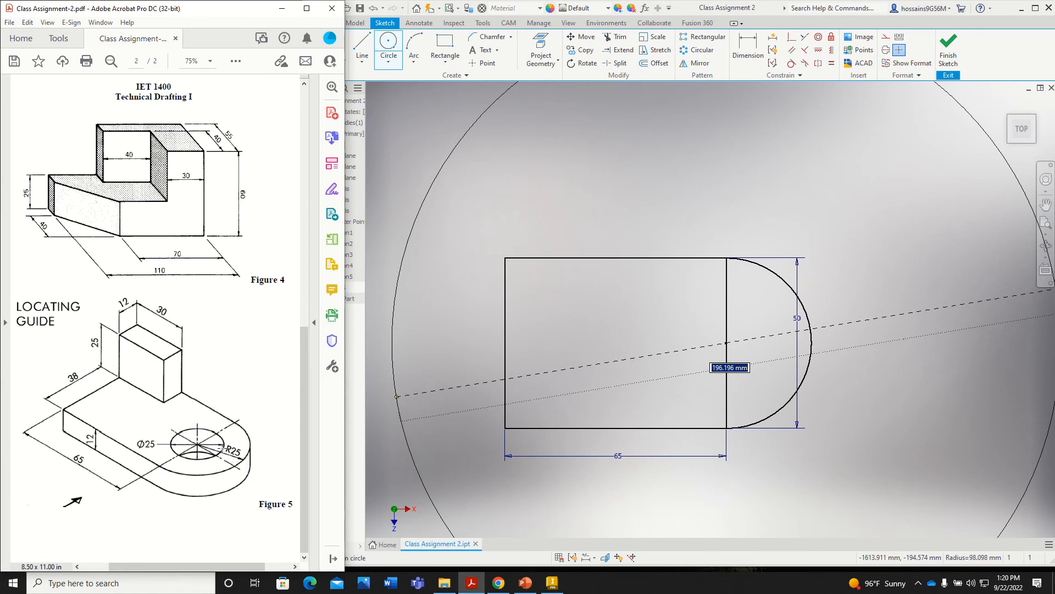
drag(132, 433, 164, 456)
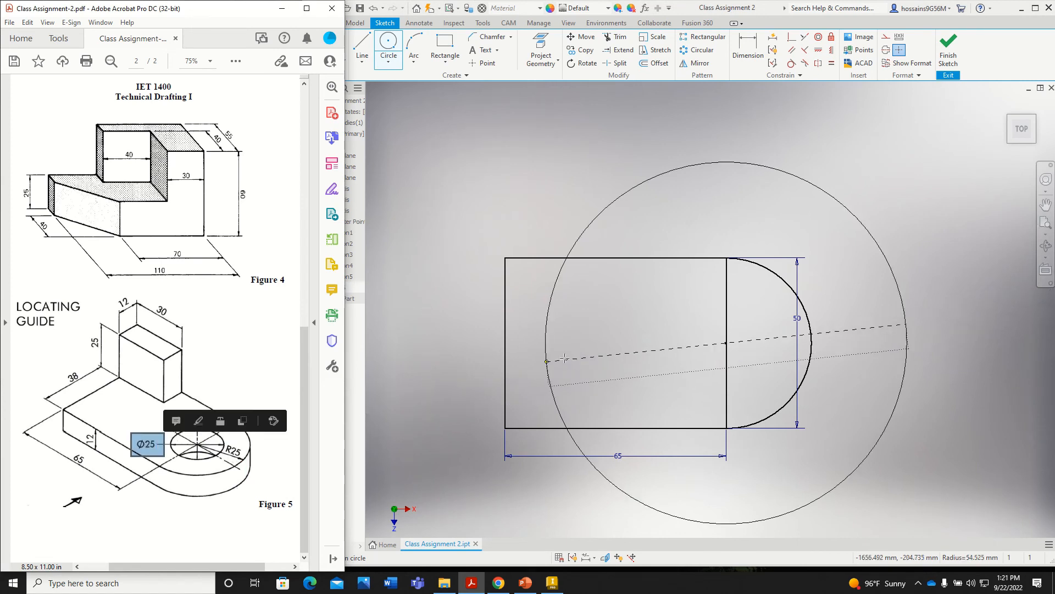
click(682, 304)
key(d)
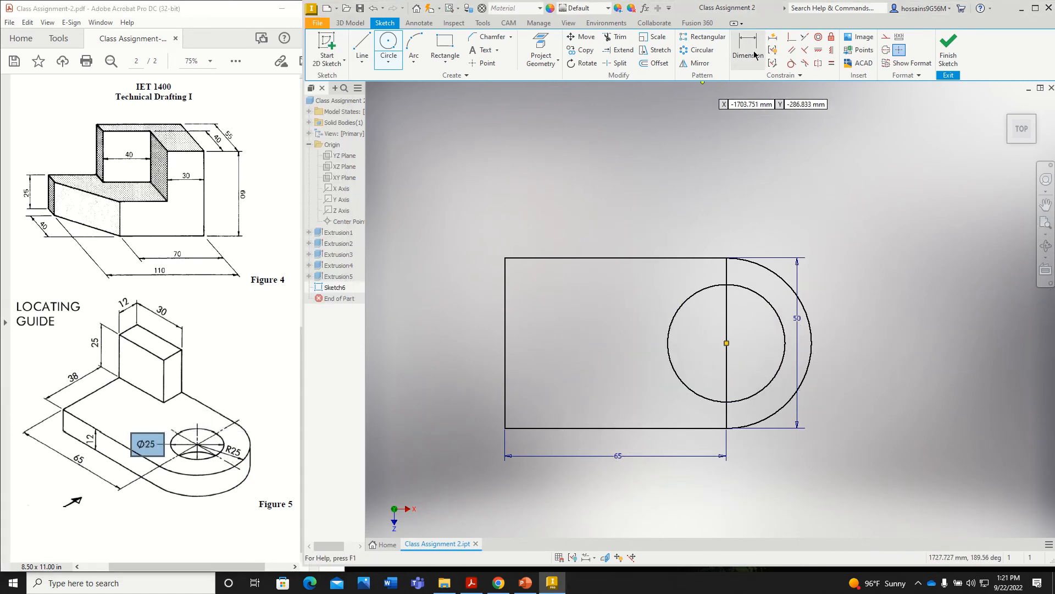
click(691, 297)
click(797, 189)
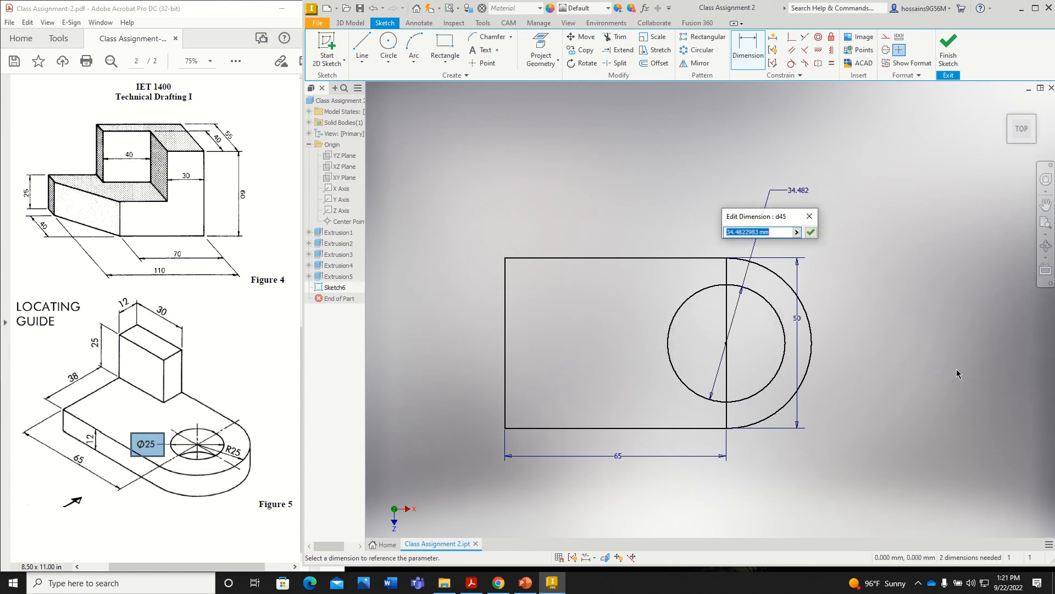
text(25)
key(Return)
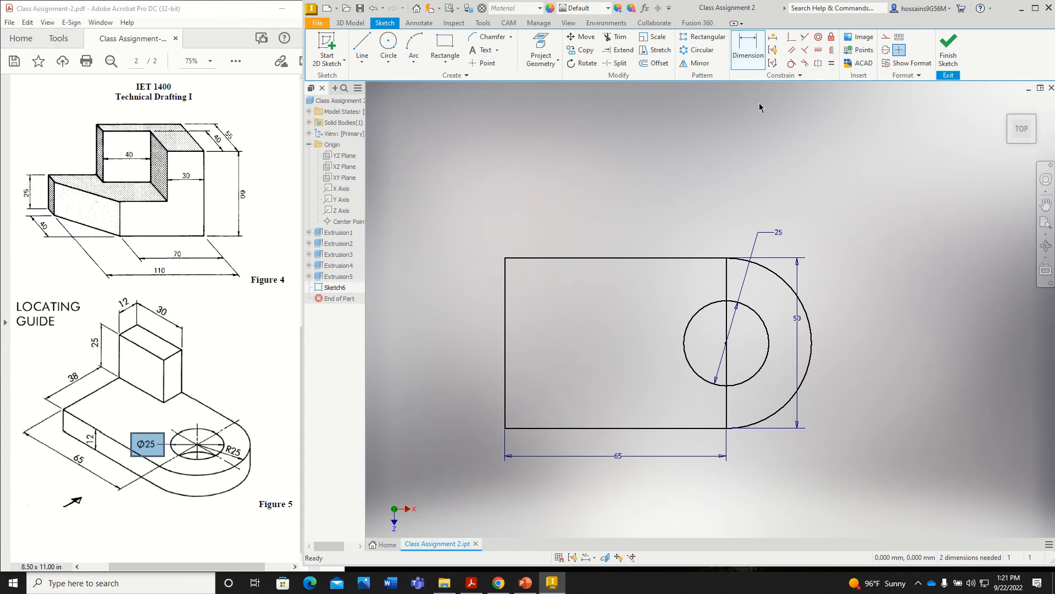
Delete the vertical line between the rectangle and the rounded end, and finish the sketch.
click(726, 279)
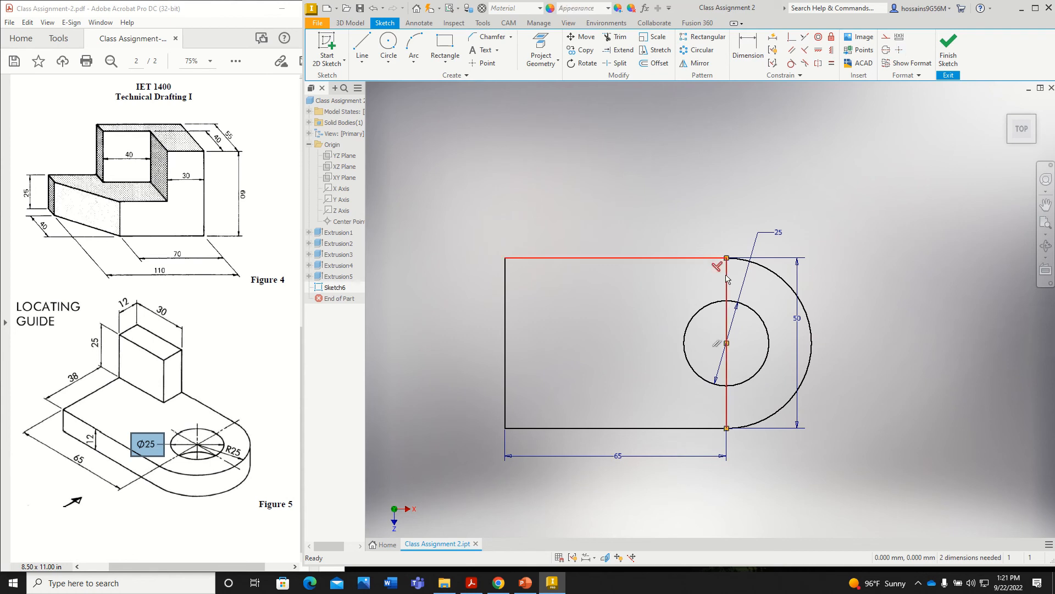
key(Delete)
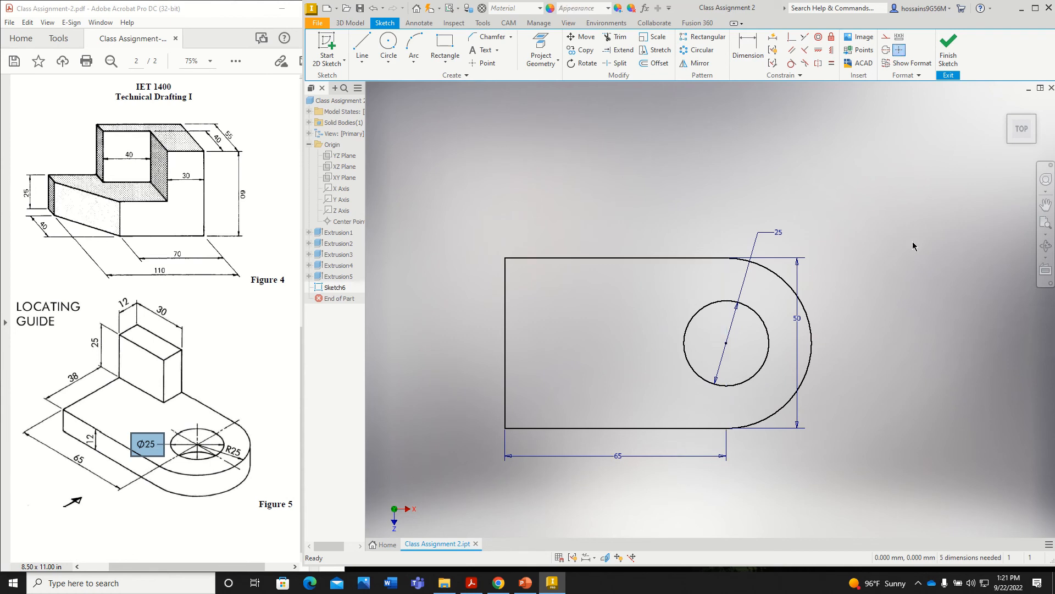
click(949, 52)
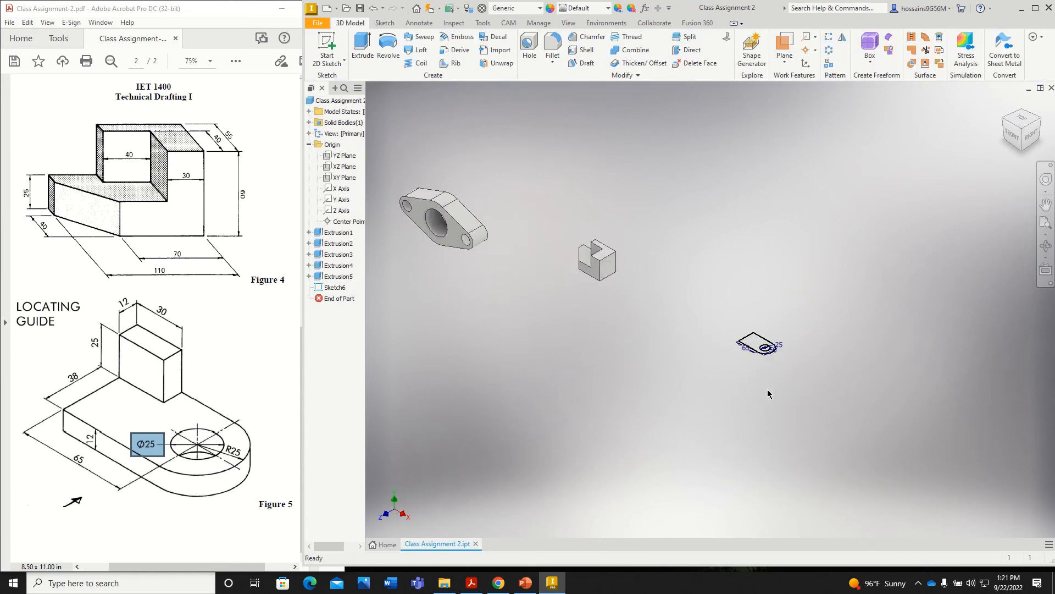
Check the base thickness in Figure 5 and extrude the base profile around the hole by 12 mm.
scroll(730, 348, up, 3)
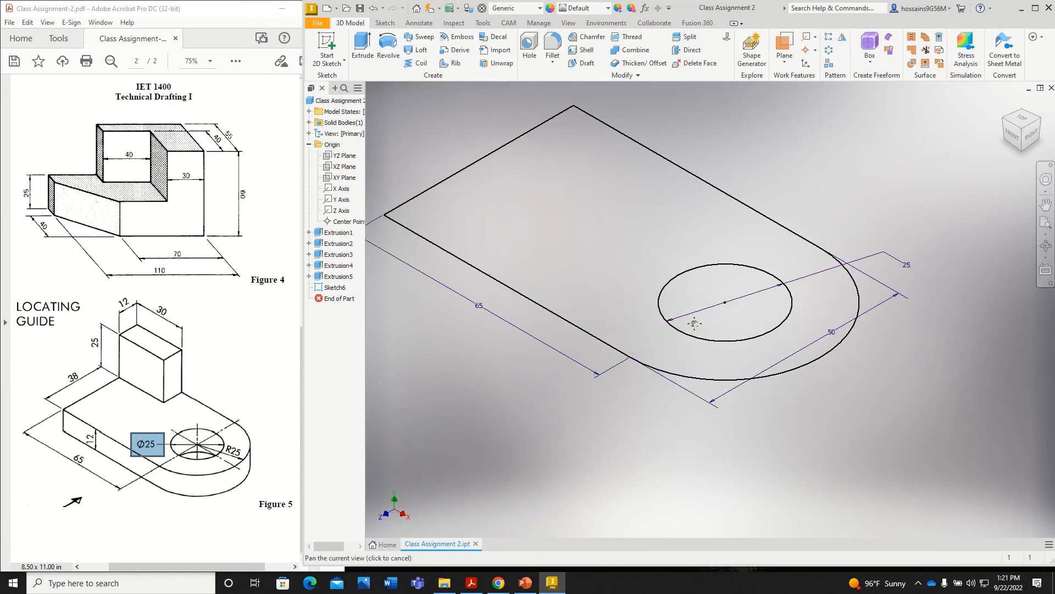
key(e)
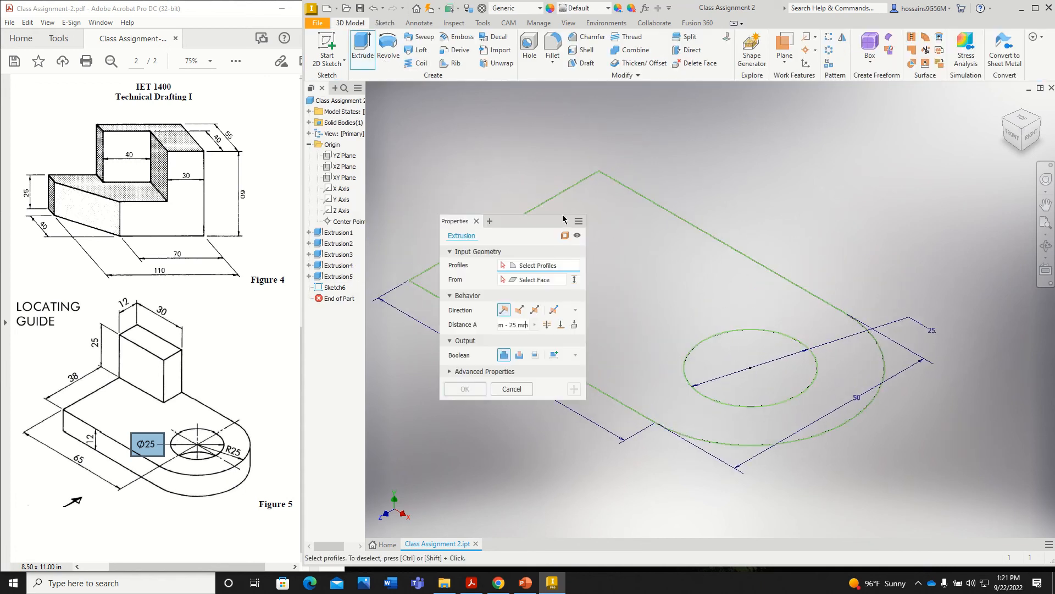
click(640, 311)
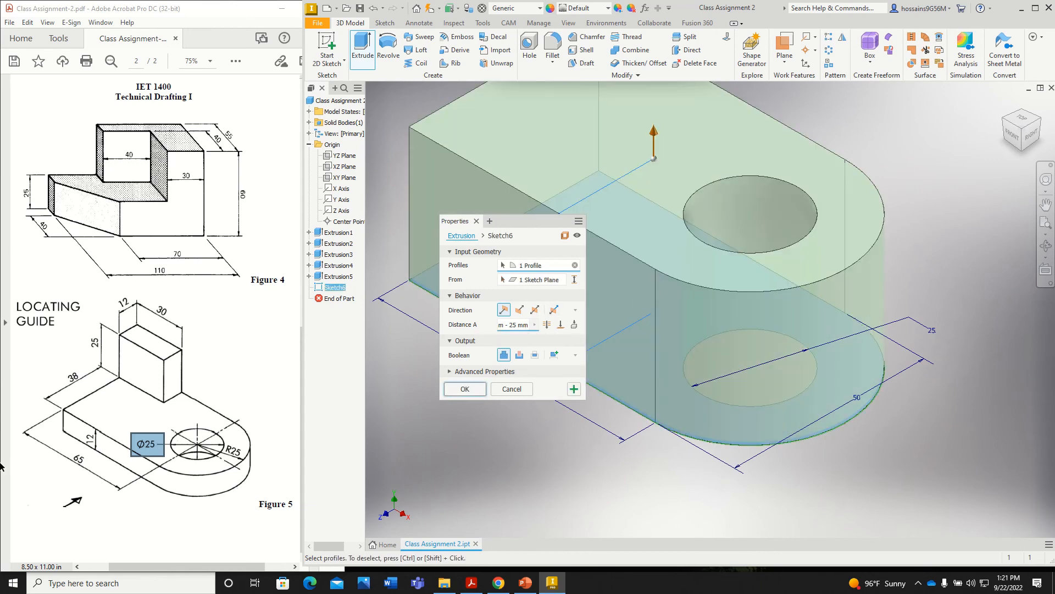
click(94, 434)
double_click(91, 439)
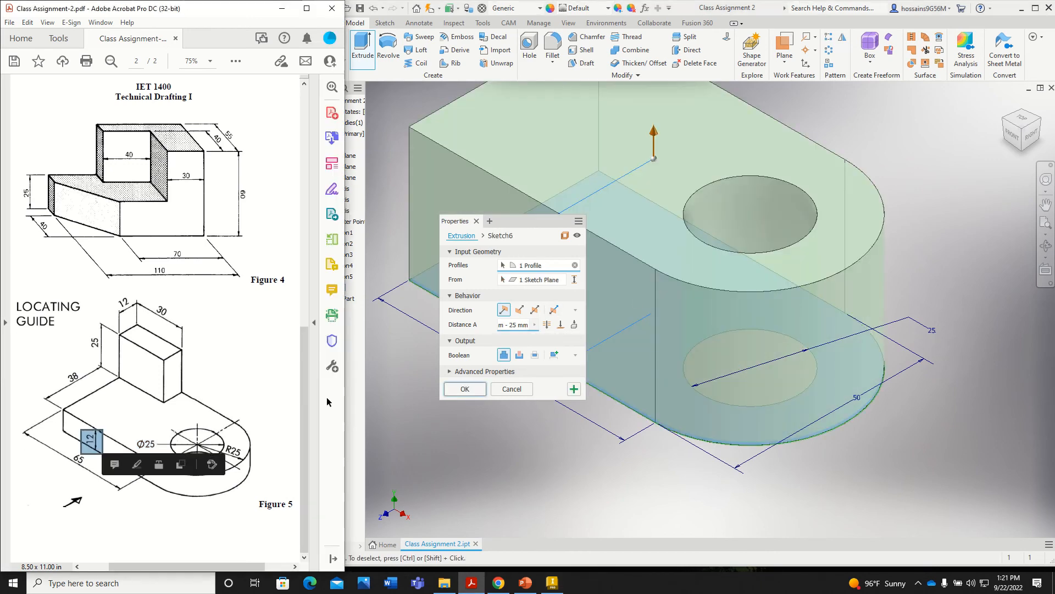
click(523, 325)
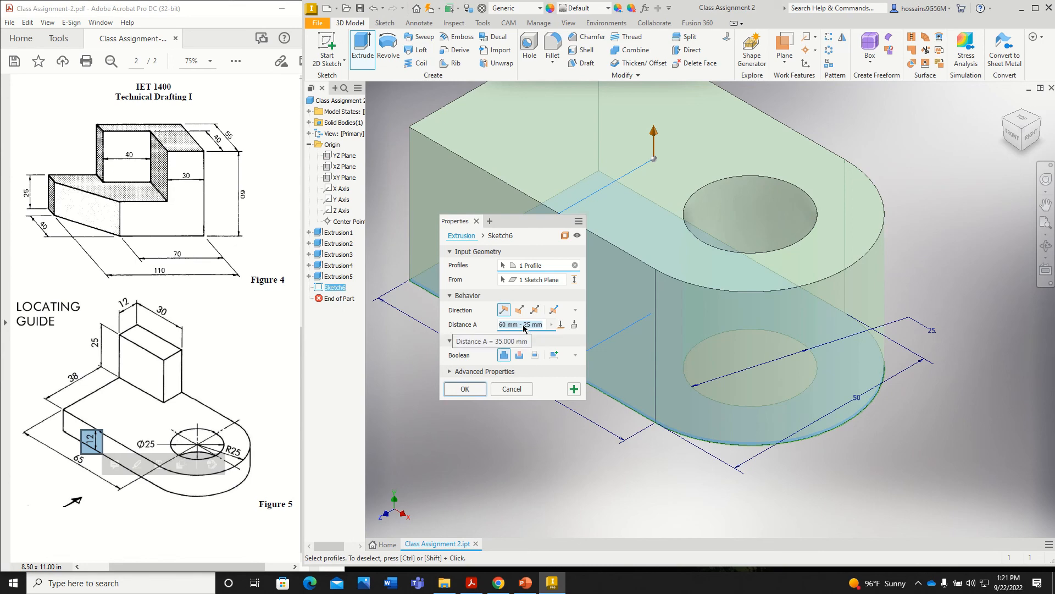
key(Return)
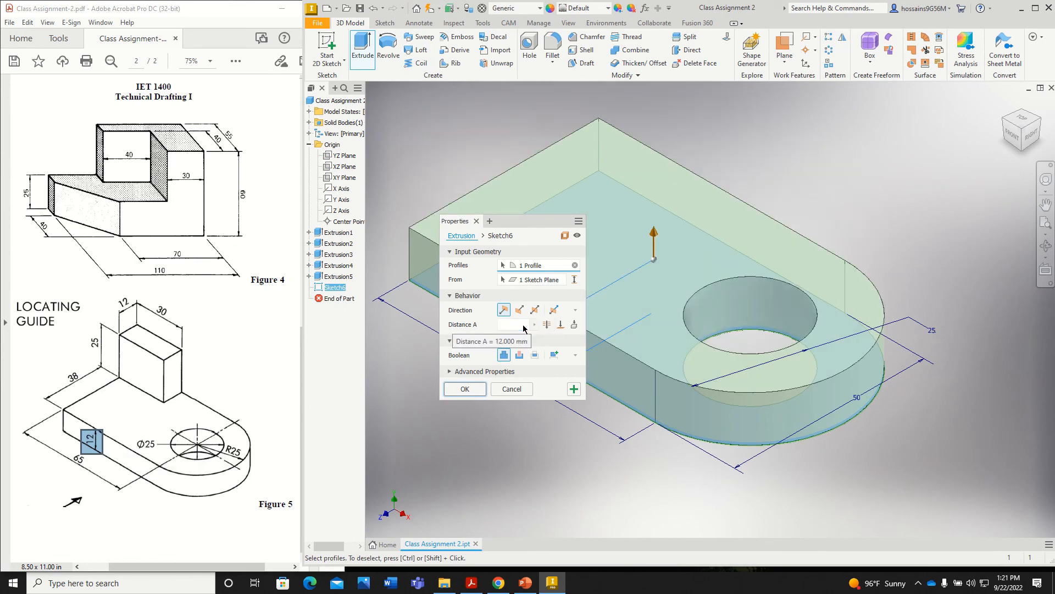
Check the upright block's length and width in Figure 5 and start a sketch on the base's top face.
click(593, 224)
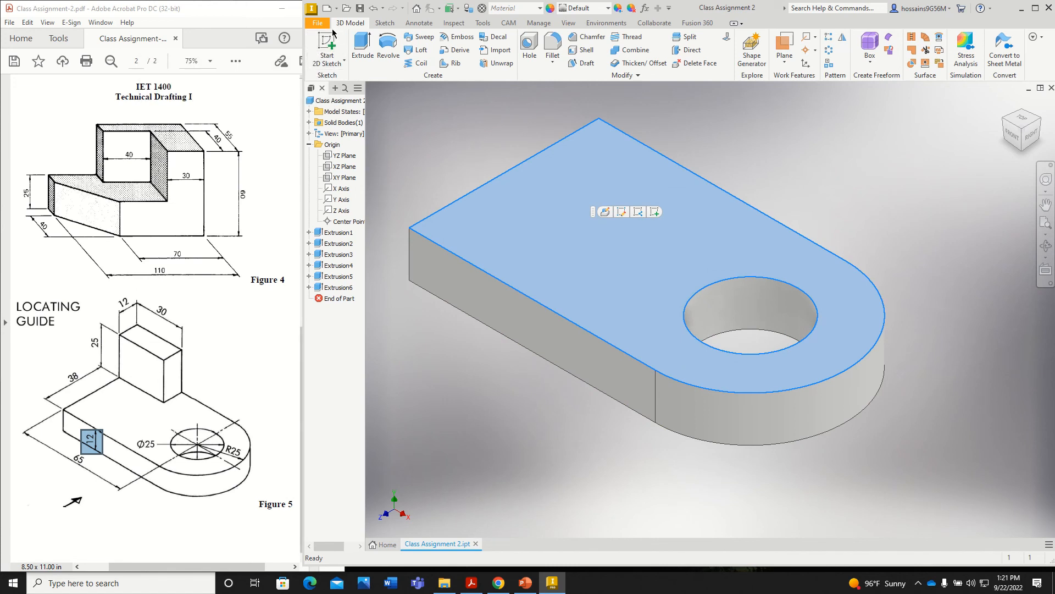
drag(106, 297, 187, 343)
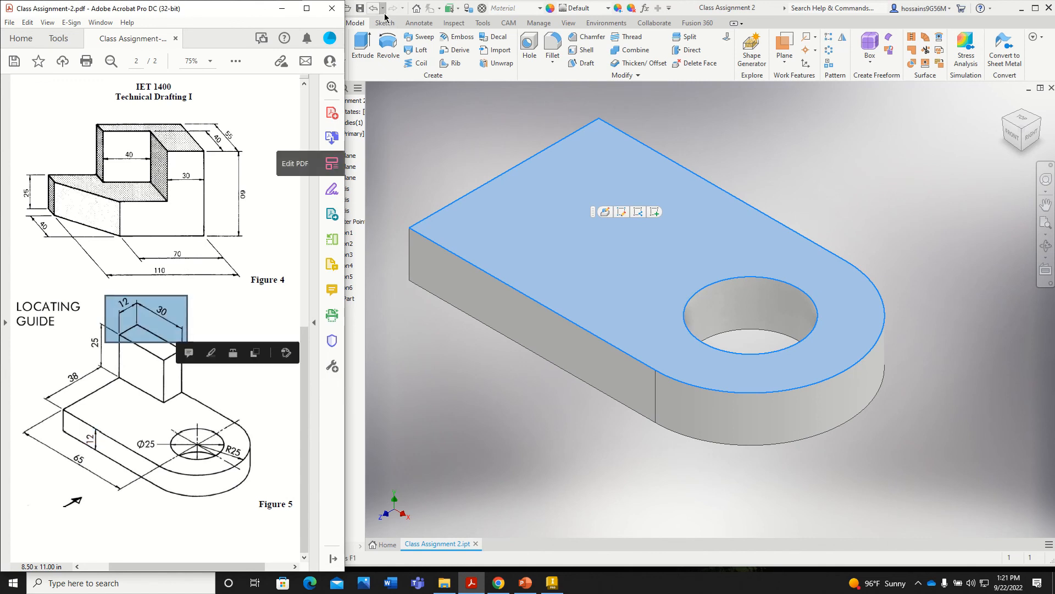
click(362, 75)
click(327, 48)
click(573, 194)
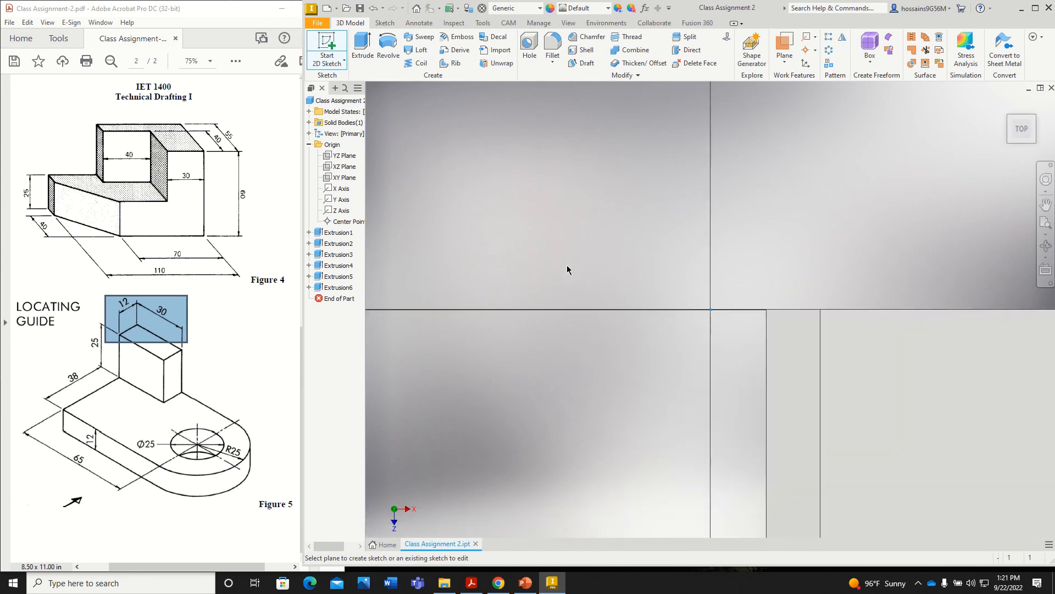
scroll(566, 269, up, 4)
scroll(716, 261, down, 5)
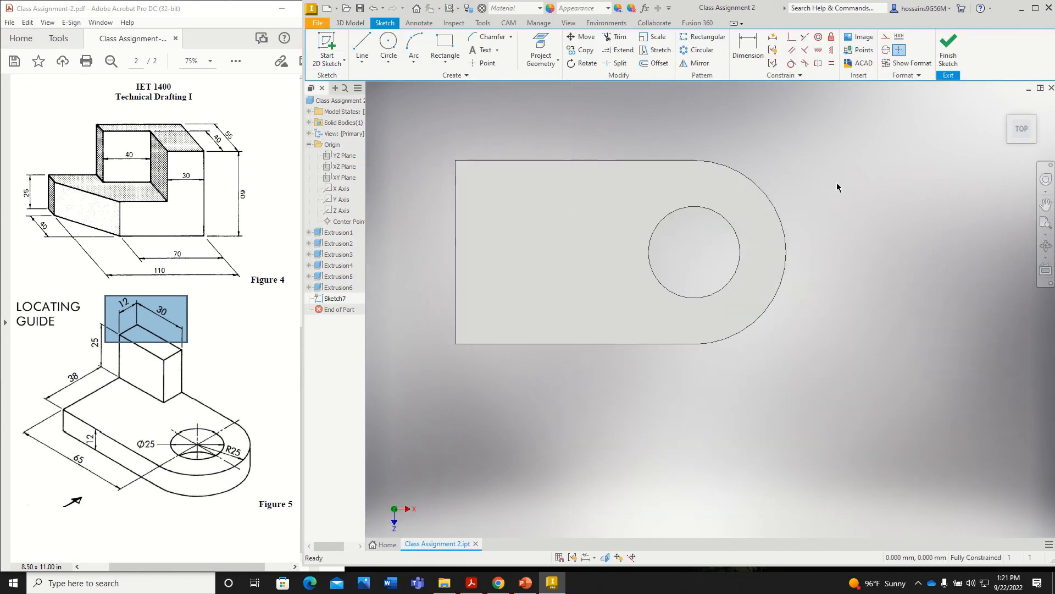
mouse_move(1008, 107)
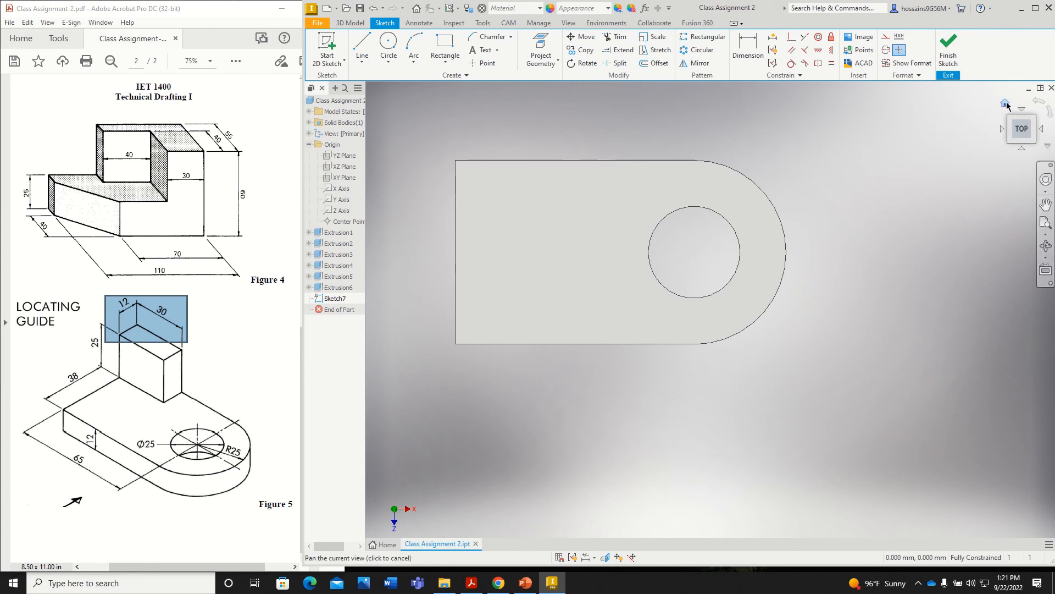
click(1007, 104)
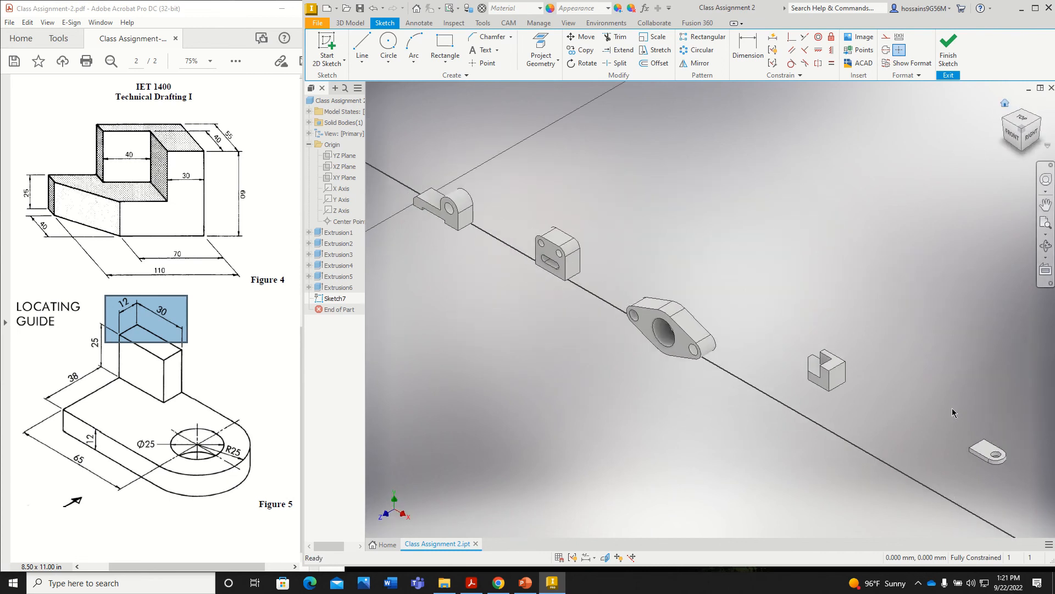
middle_drag(908, 447, 551, 357)
scroll(606, 364, down, 5)
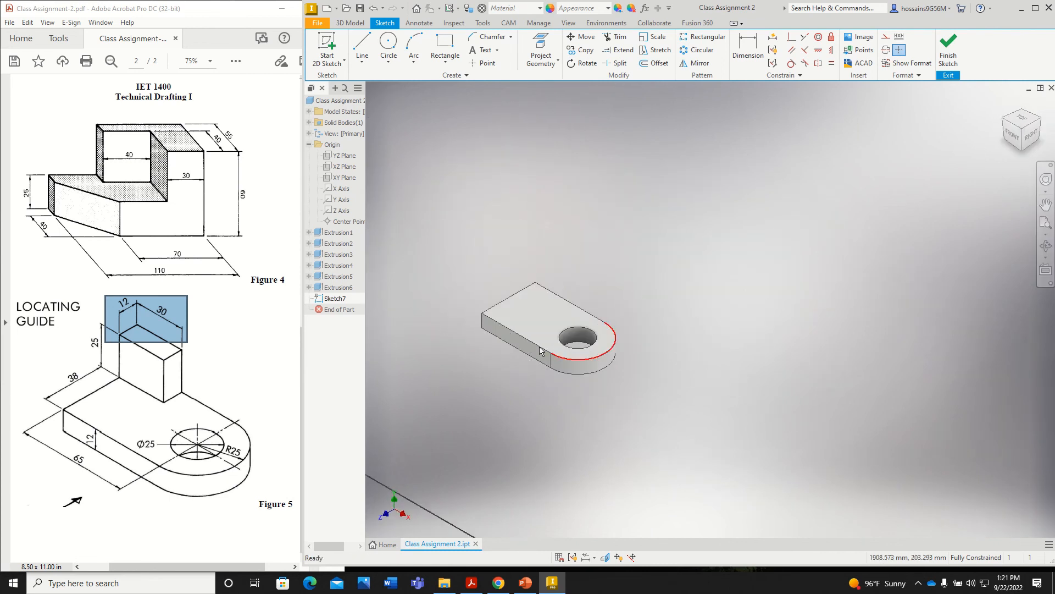
scroll(517, 341, down, 4)
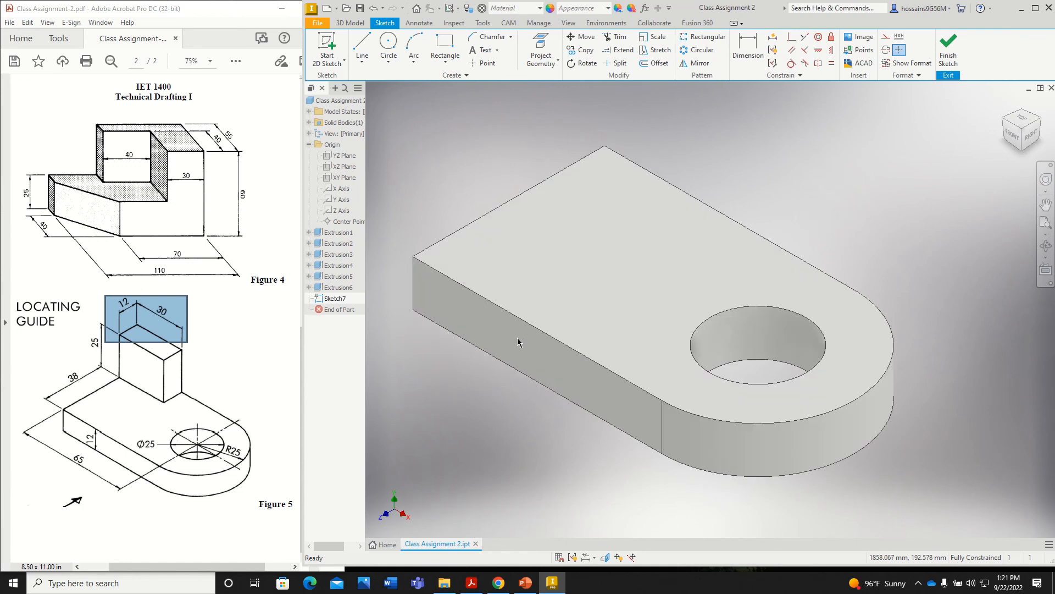
click(445, 44)
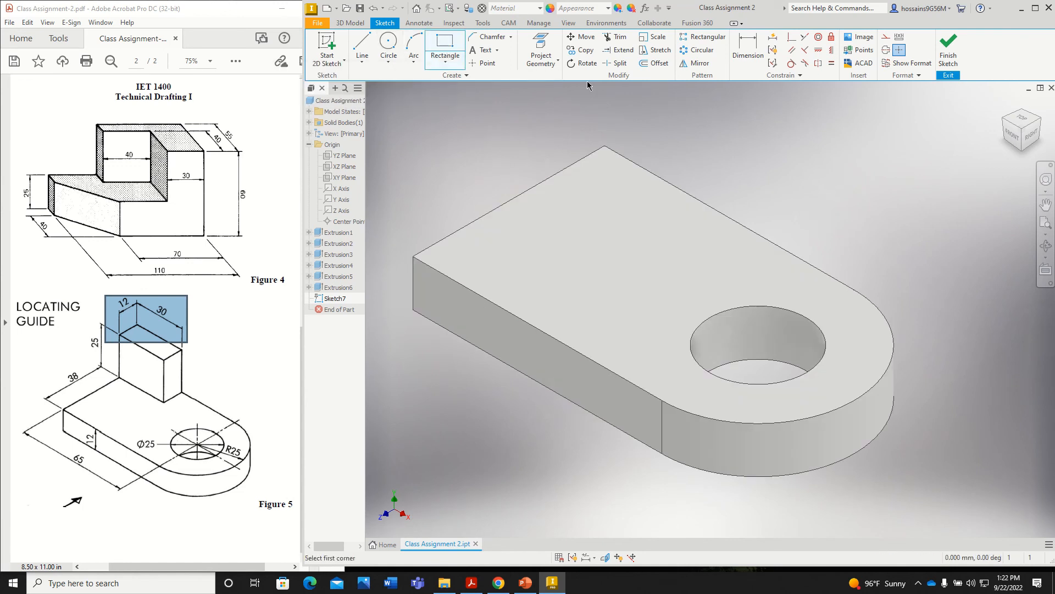
click(606, 145)
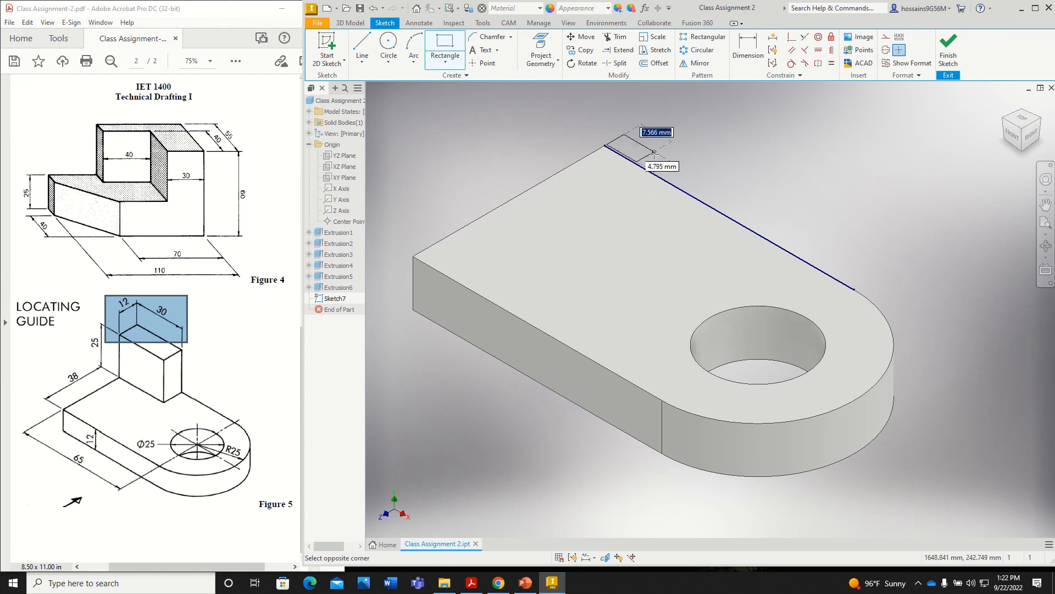
scroll(638, 141, down, 3)
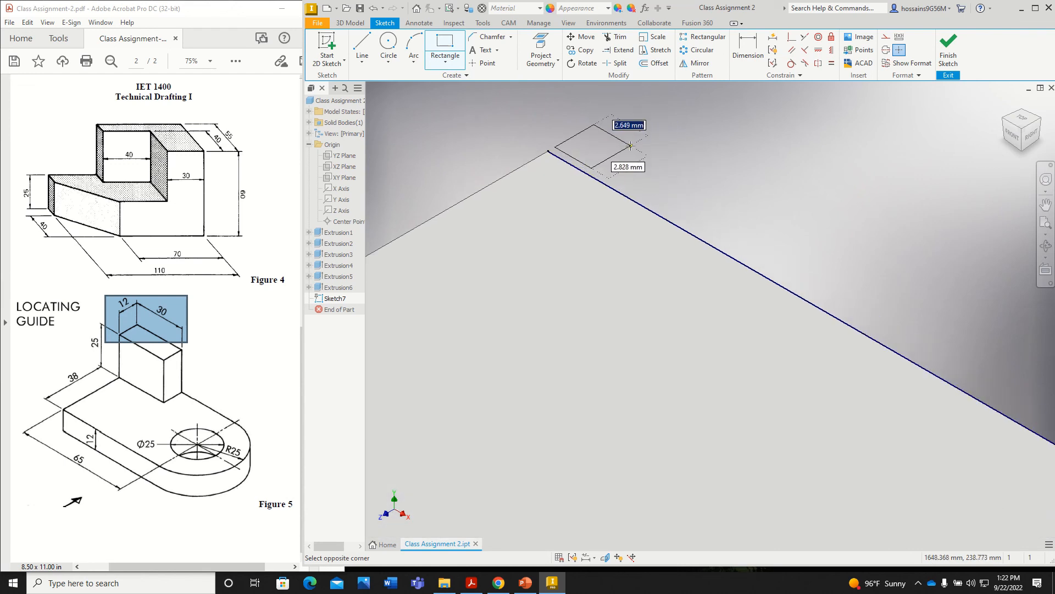
key(Escape)
scroll(631, 146, up, 3)
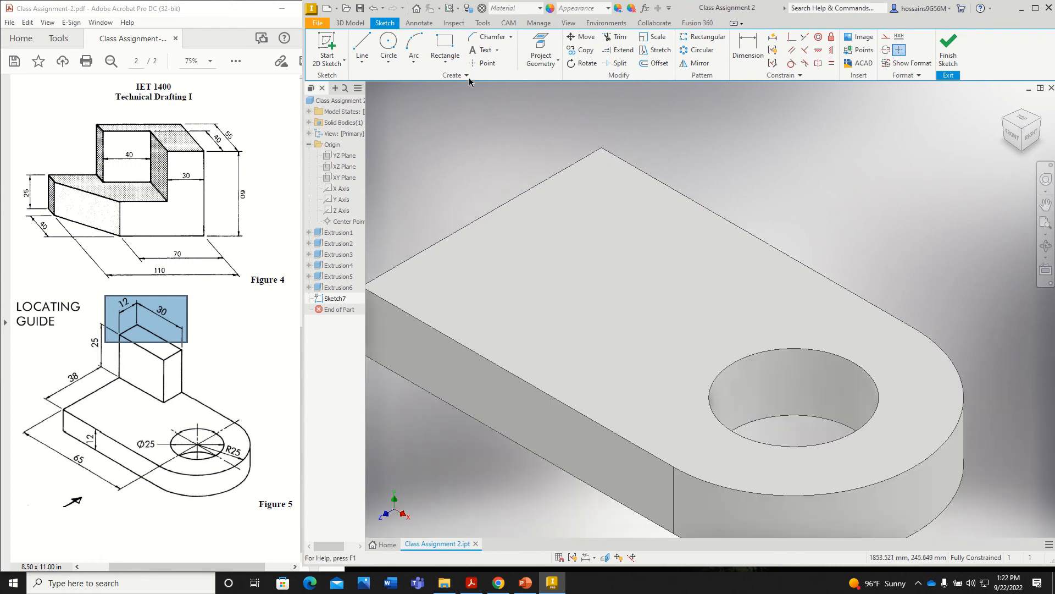
Draw a rectangle about 33 by 21 mm from the top face's back corner and set its long side to 30 mm.
click(446, 46)
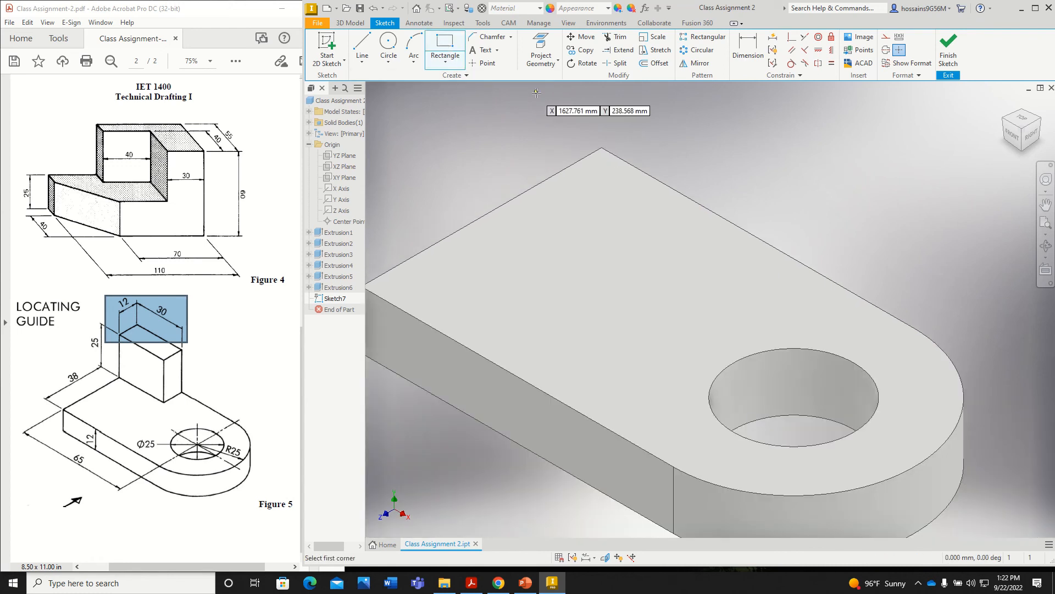
click(602, 148)
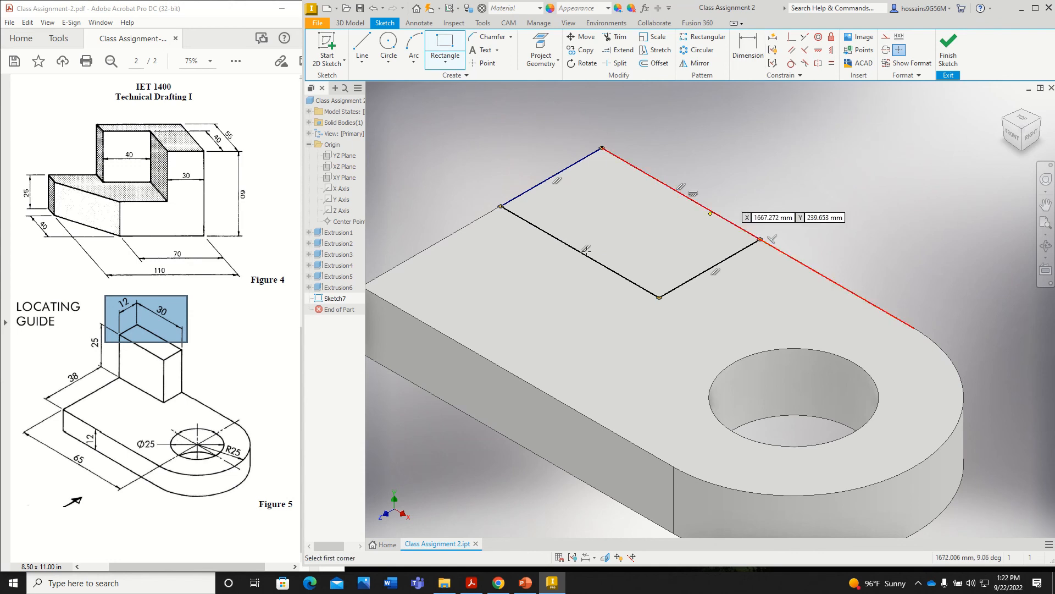
click(752, 53)
click(578, 250)
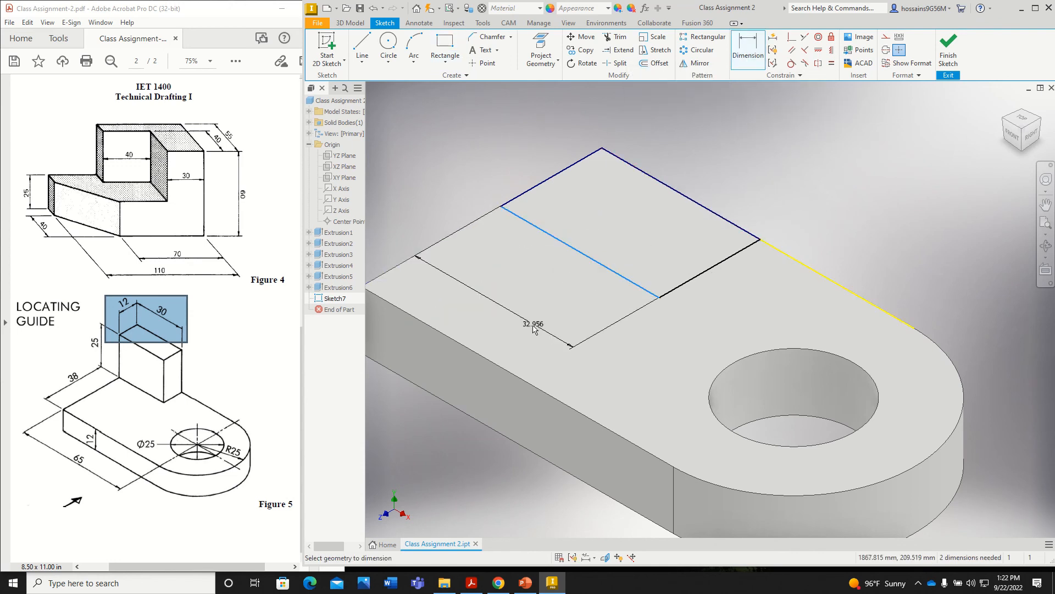
click(537, 307)
text(30)
key(Return)
Set the rectangle's short side to 12 mm and finish the sketch.
click(690, 264)
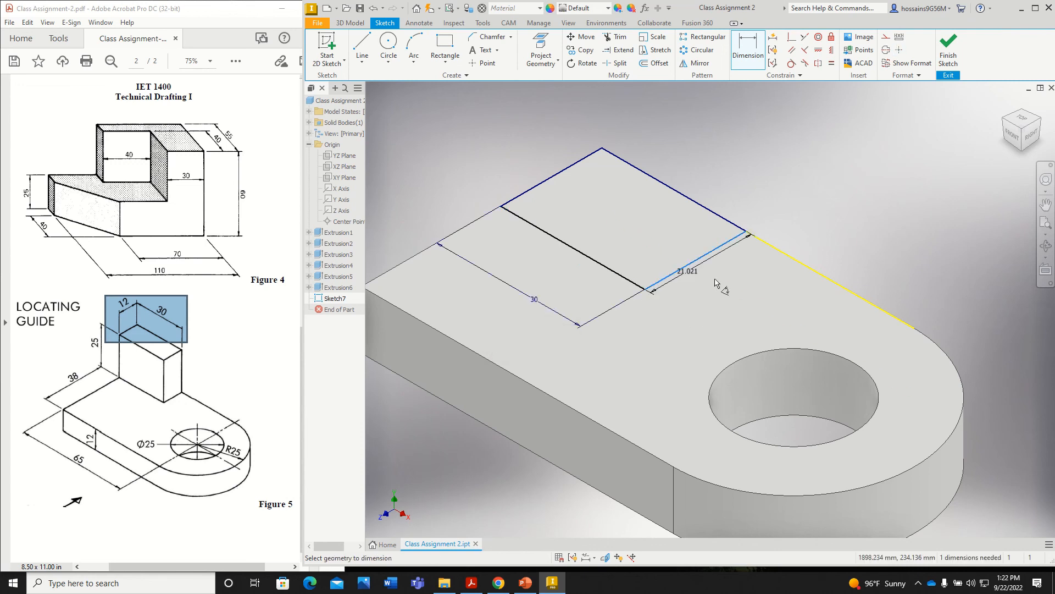
click(703, 316)
text(12)
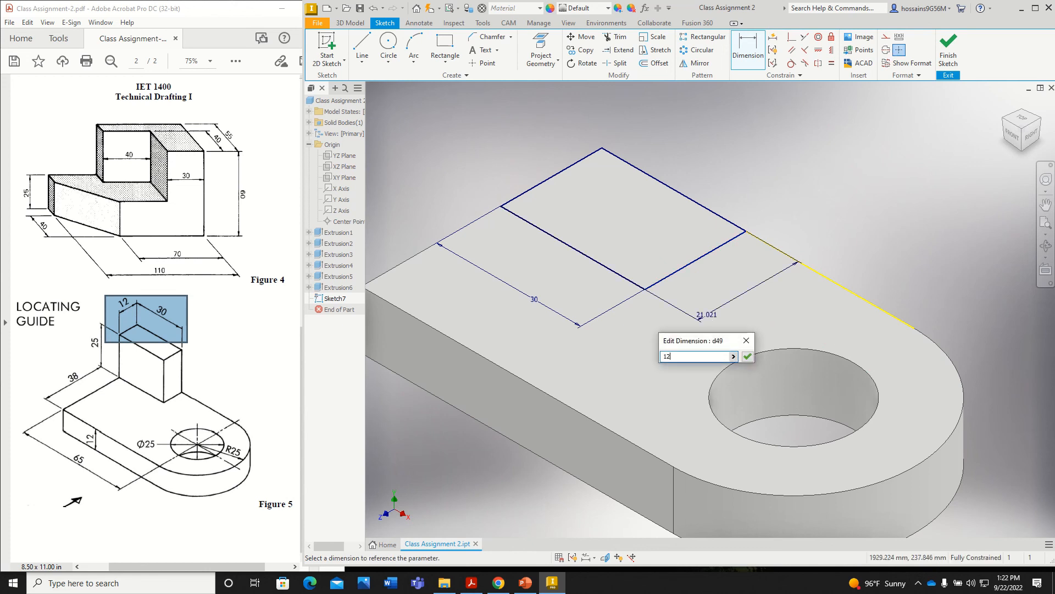
key(Return)
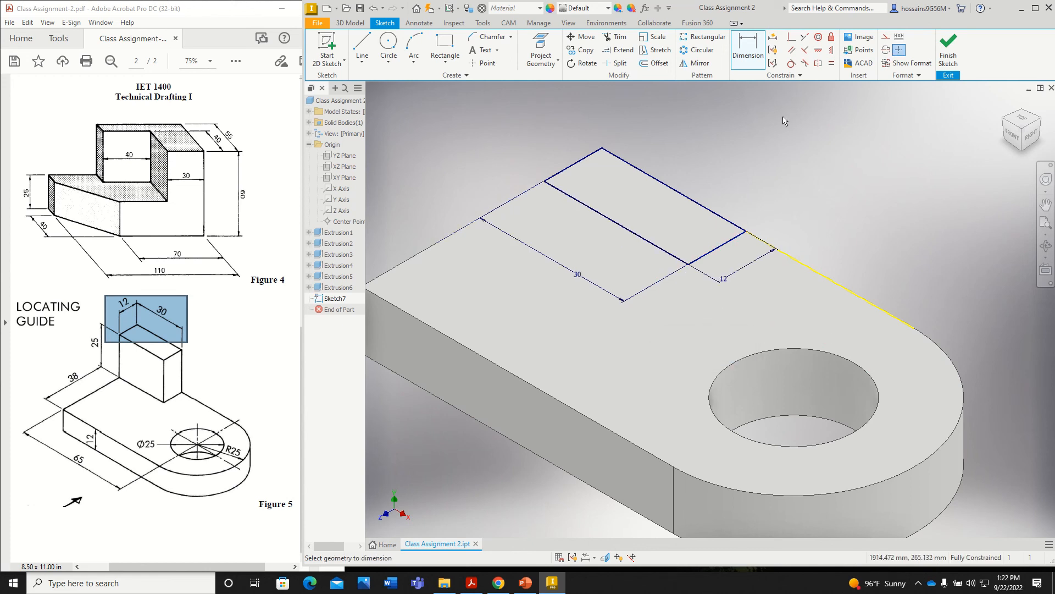
click(948, 49)
Check the upright block's height in Figure 5 and extrude the rectangle upward by 25 mm, joined to the base.
scroll(713, 261, down, 5)
scroll(713, 261, down, 2)
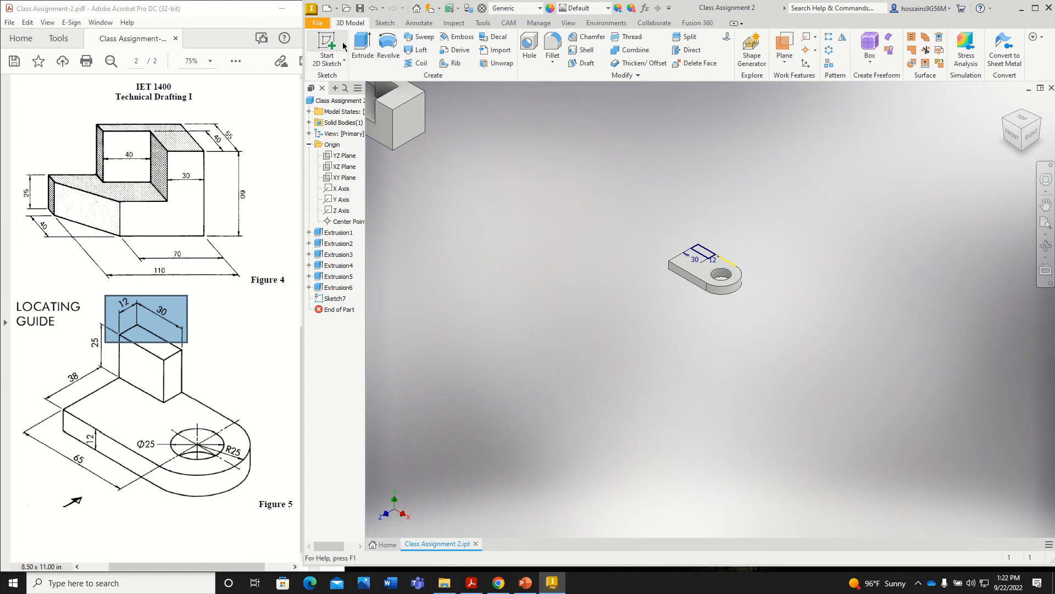
click(363, 45)
scroll(680, 302, up, 7)
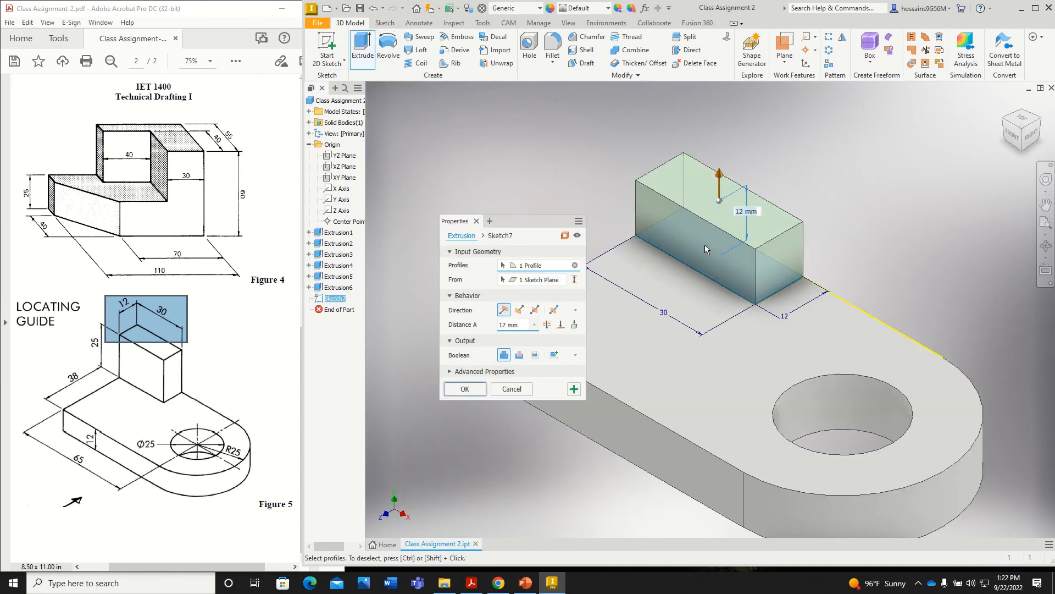
drag(89, 334, 101, 355)
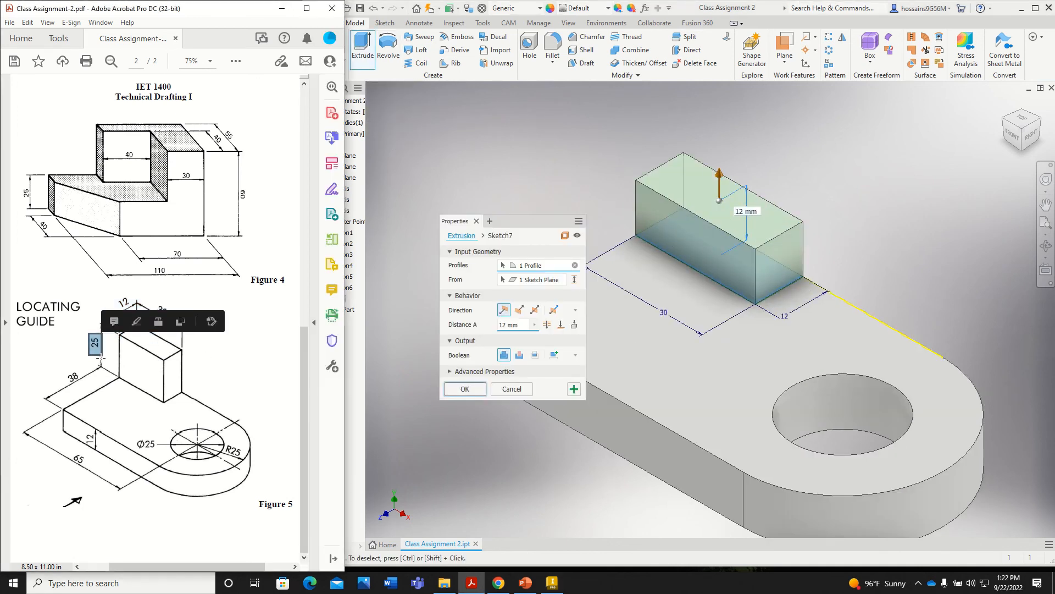
click(477, 332)
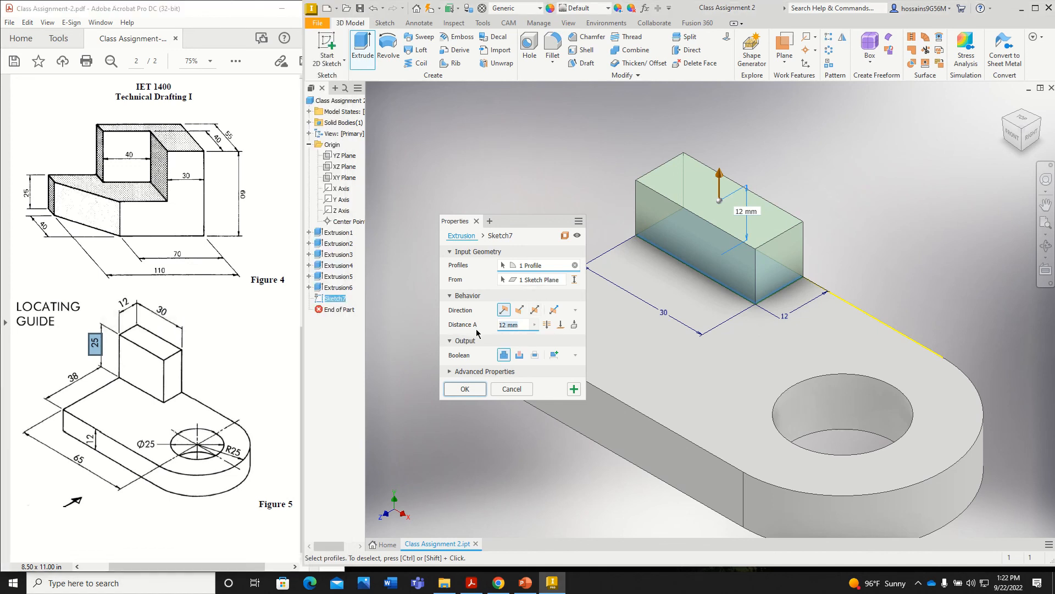
text(25)
key(Return)
scroll(579, 261, down, 3)
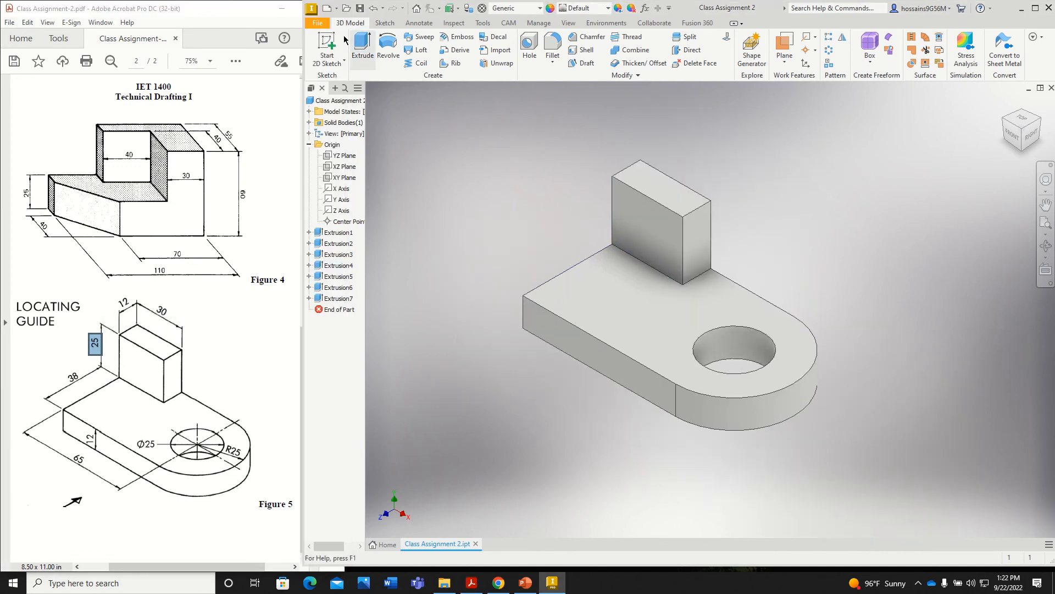
Save the part file and fit all the modelled solids in the maximized window.
click(360, 9)
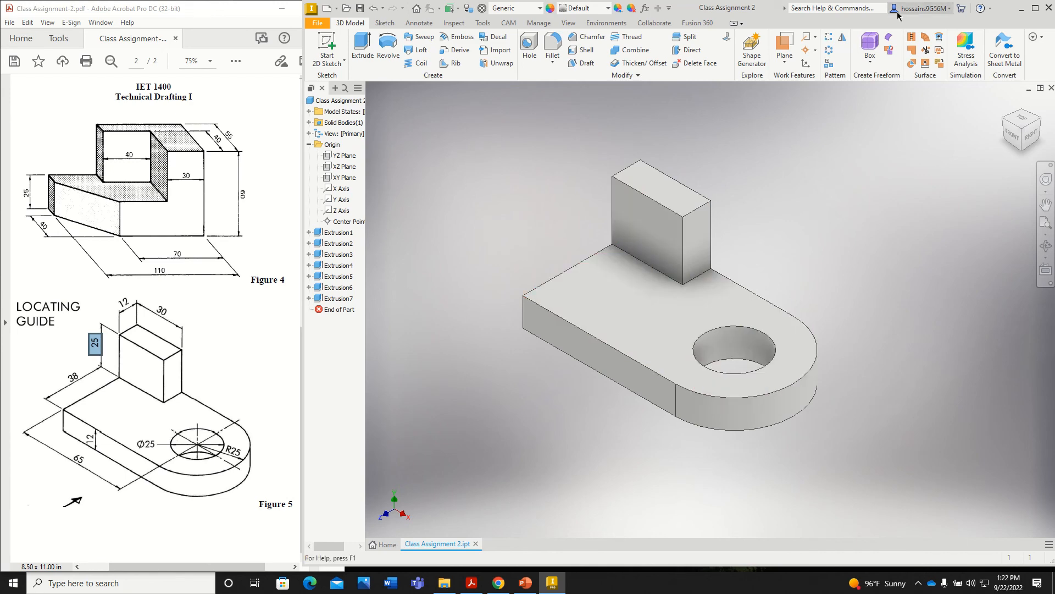
click(1036, 7)
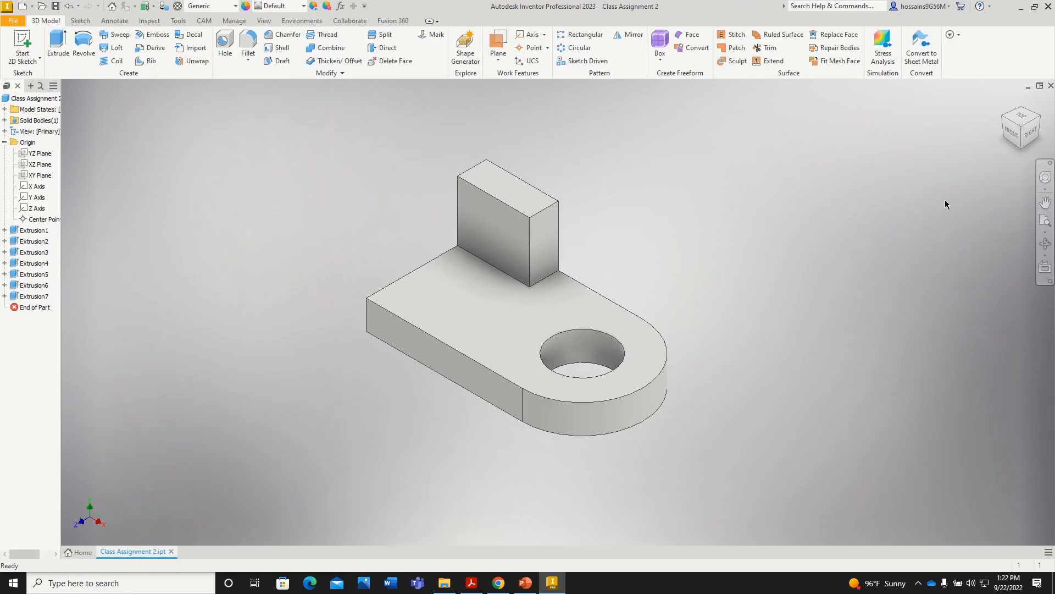
click(1045, 221)
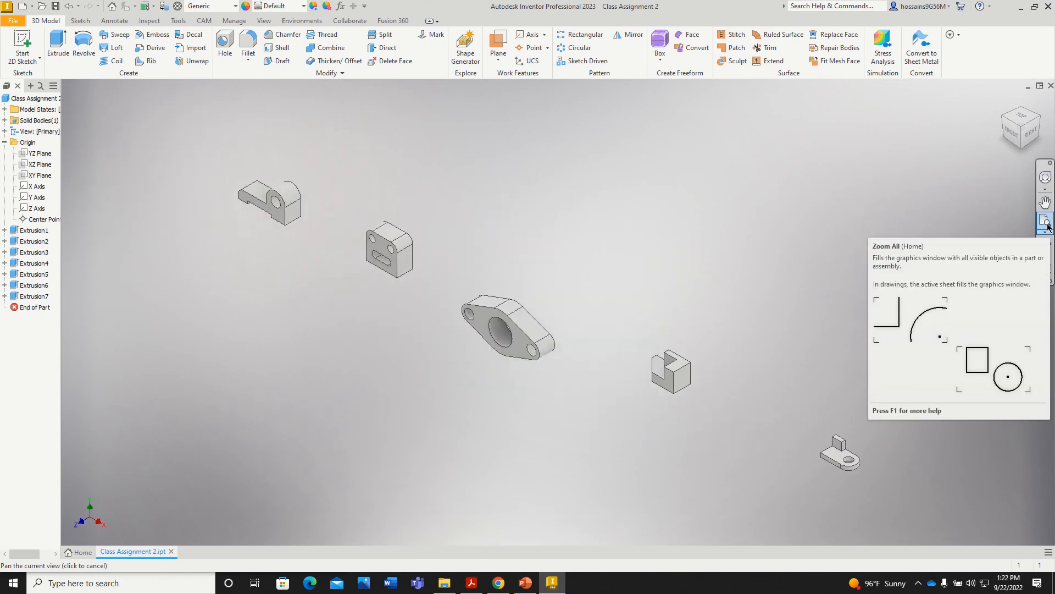